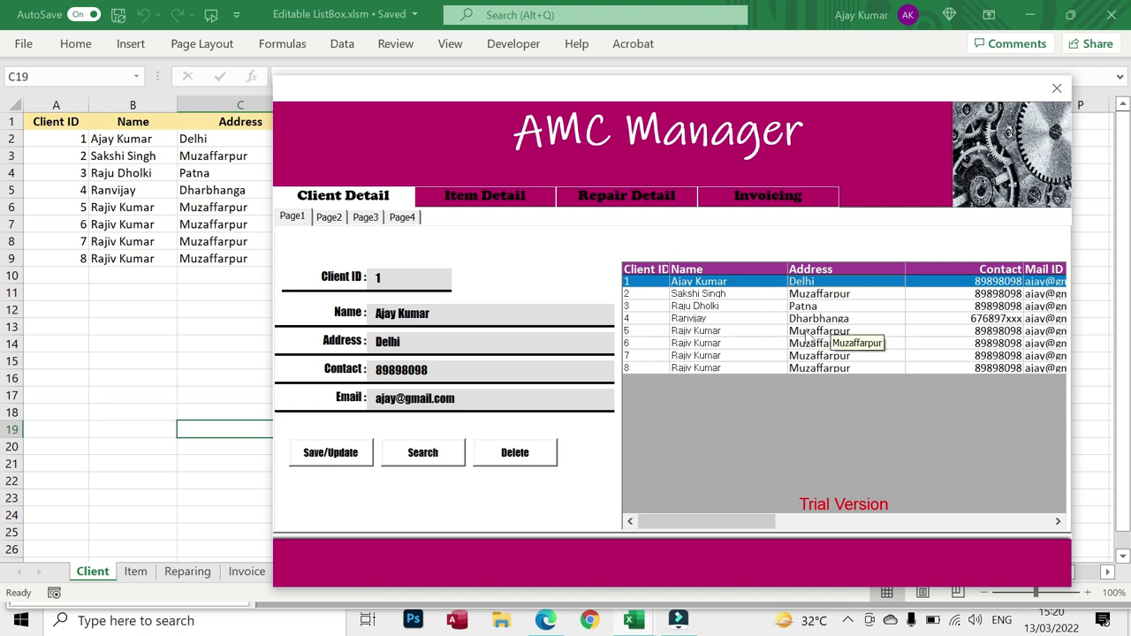
Append ' Kumar' to client 4's name in the form's grid, updating cell B5.
left_click(696, 320)
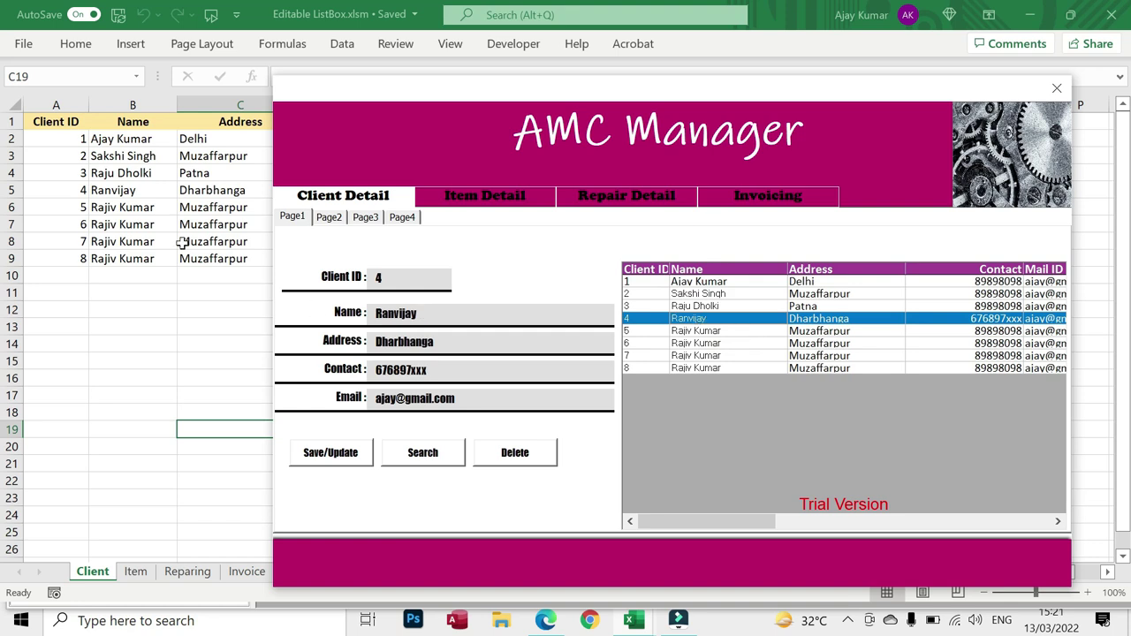
left_click(116, 191)
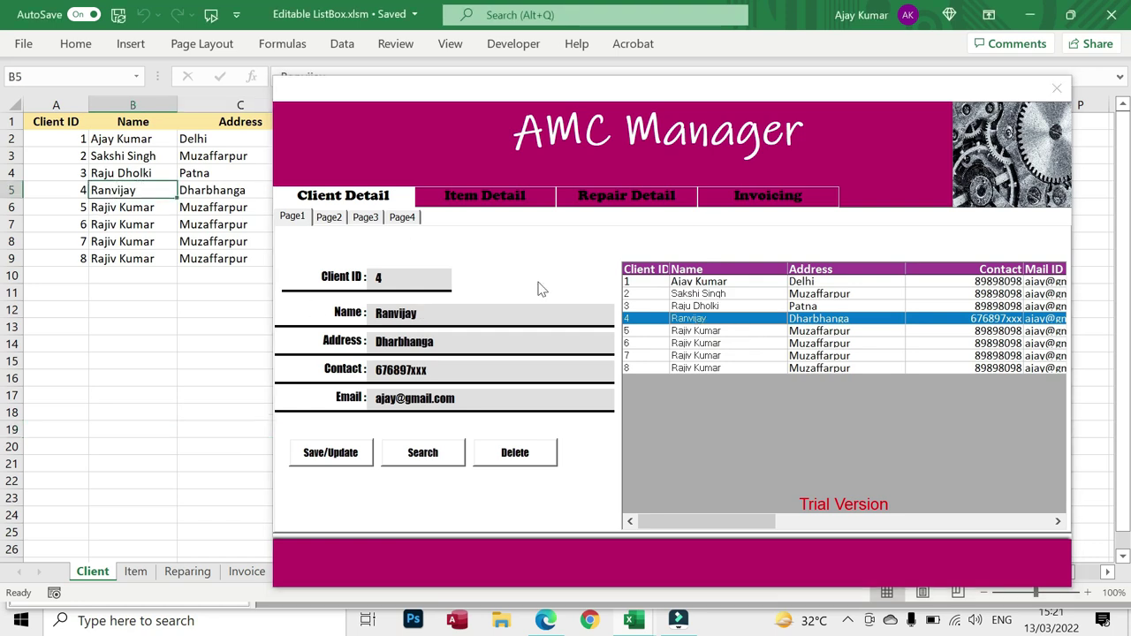
left_click(719, 321)
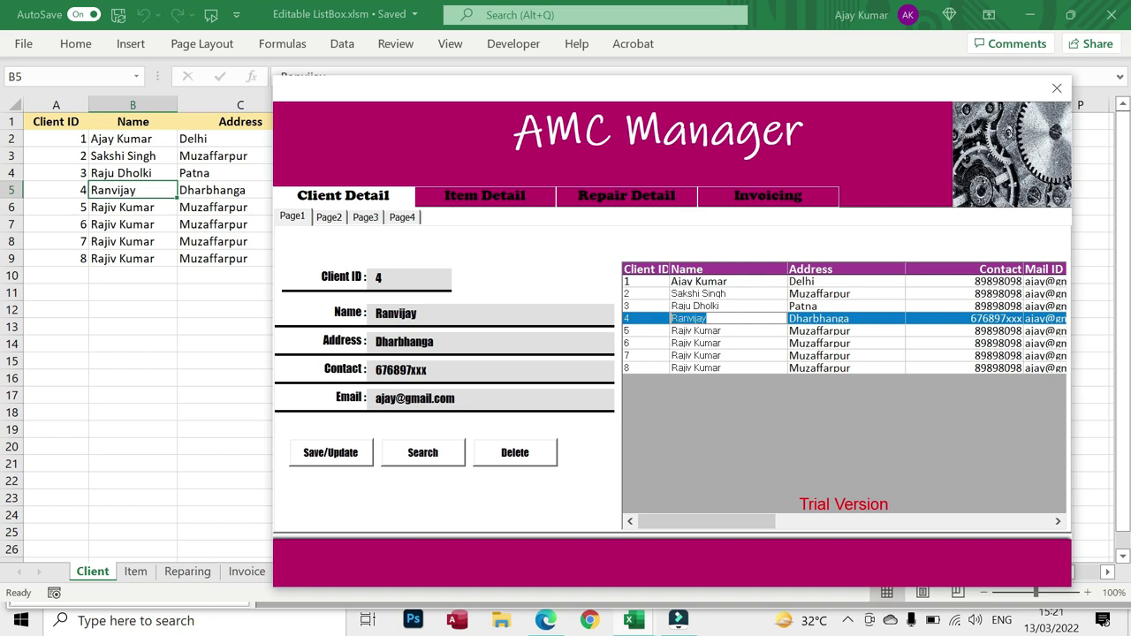
key("End")
type("Kumar")
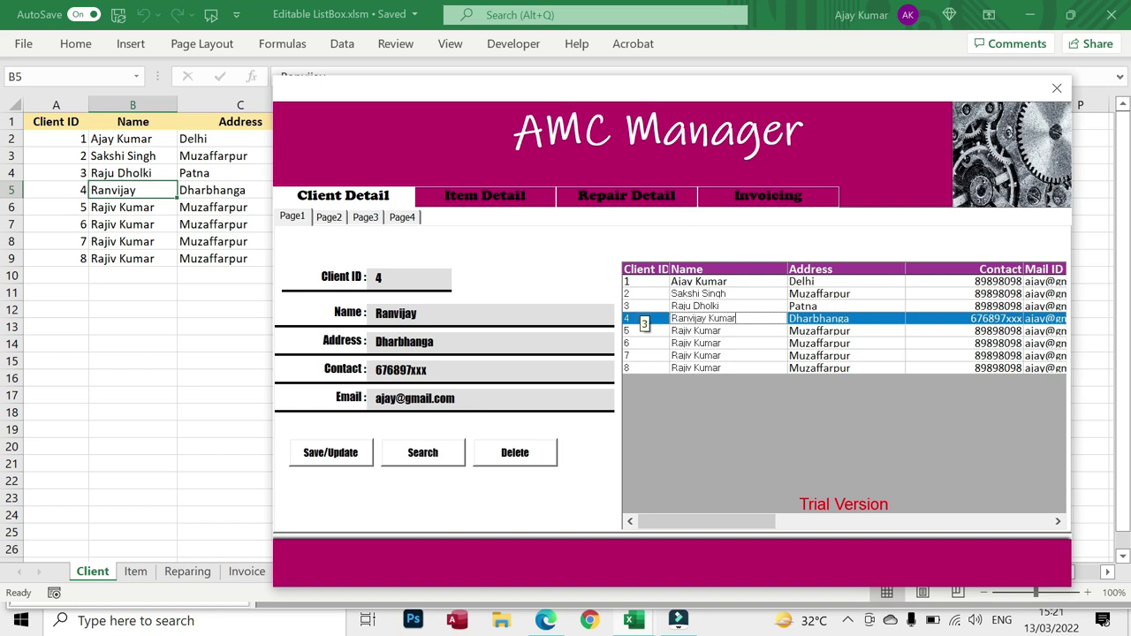
key("Return")
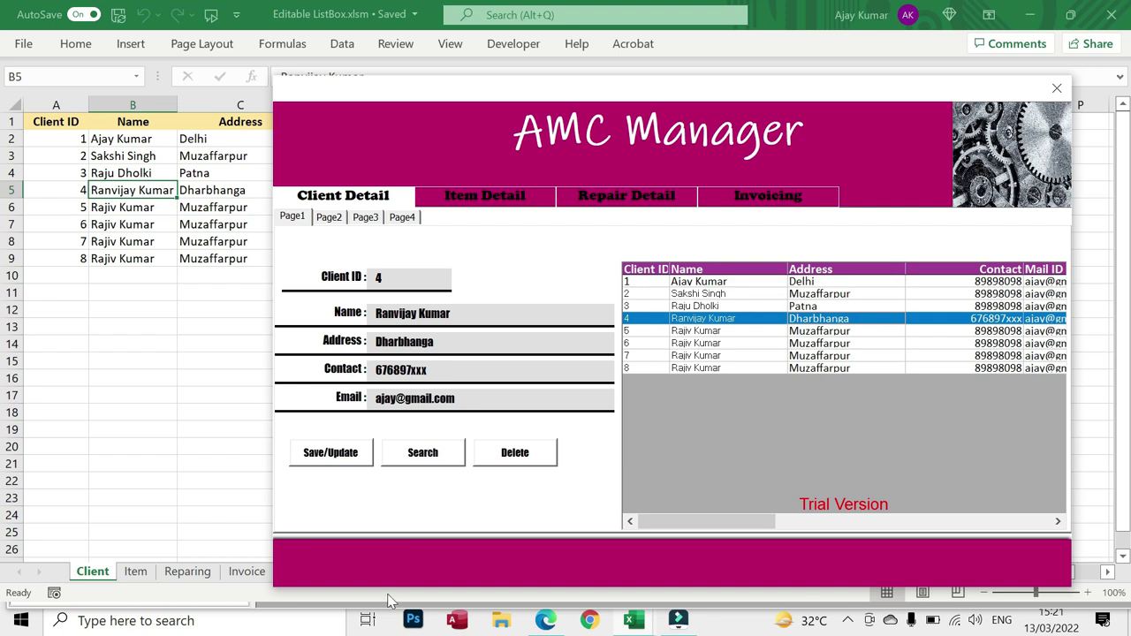
Delete client 8's record from the AMC Manager form, leaving clients 1–7.
left_click(712, 346)
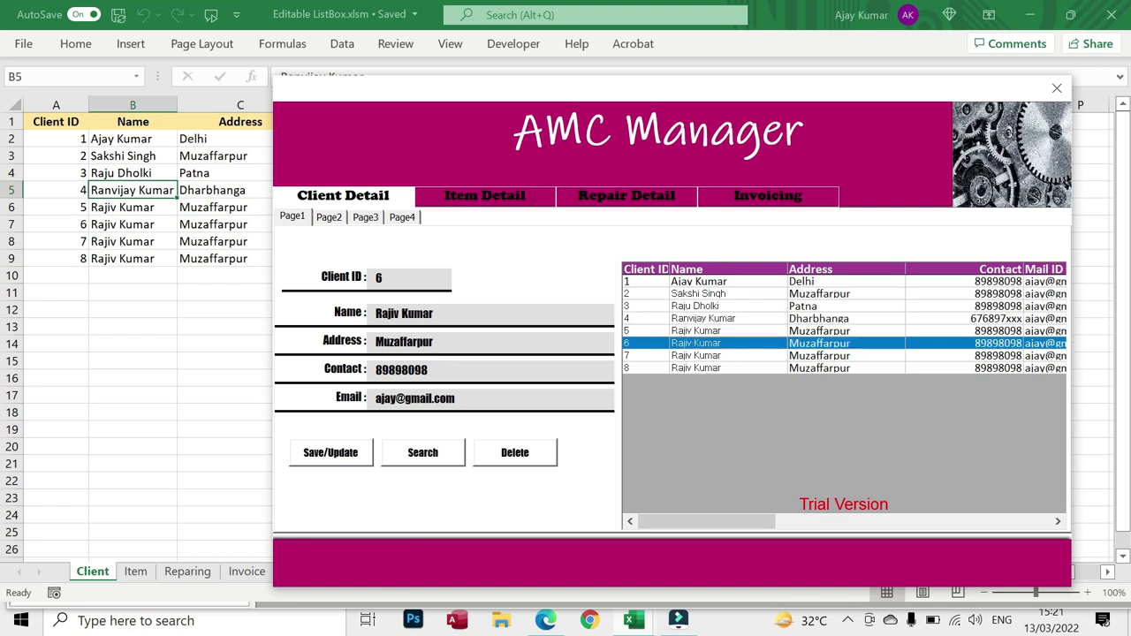
left_click(692, 367)
left_click(523, 458)
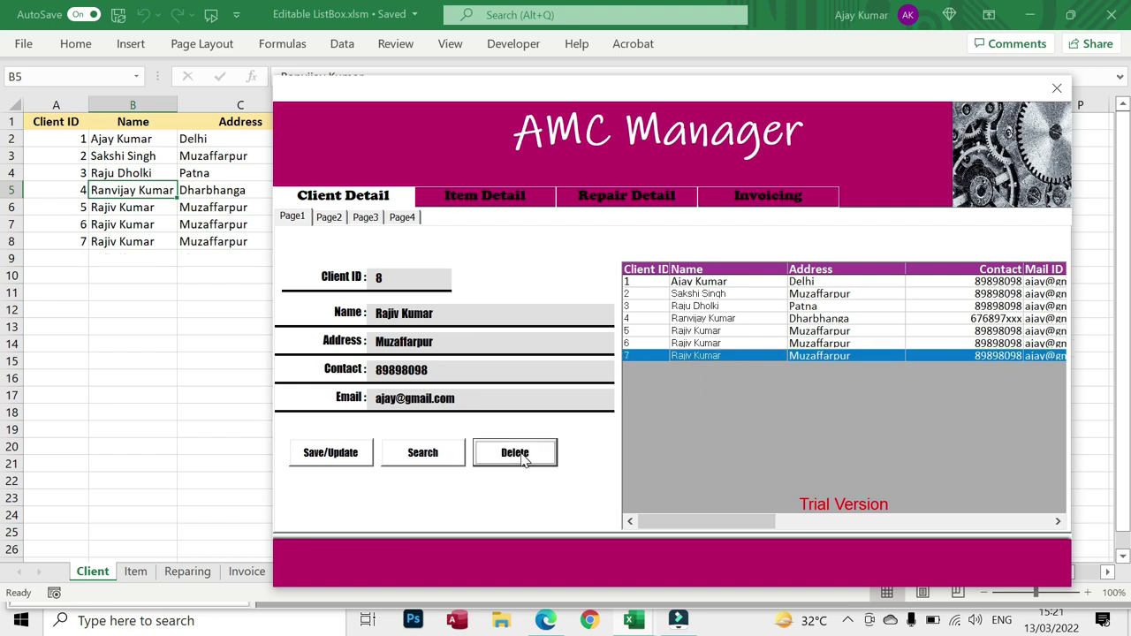
left_click(712, 295)
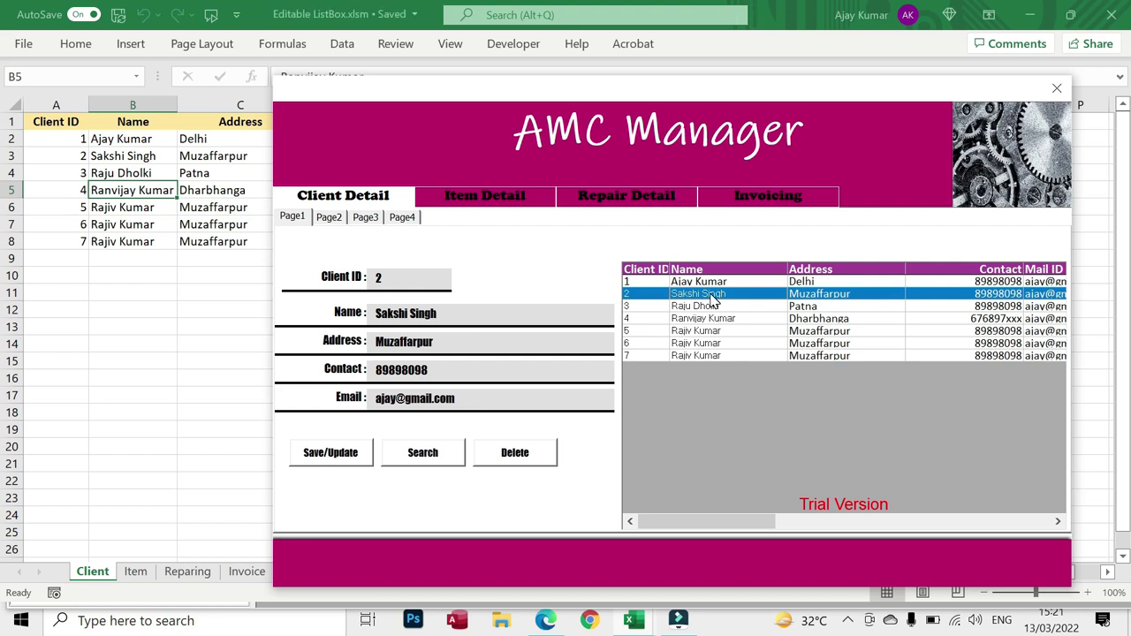
Switch among the Item Detail, Repair Detail, Invoicing and Client Detail pages using the header labels.
left_click(476, 203)
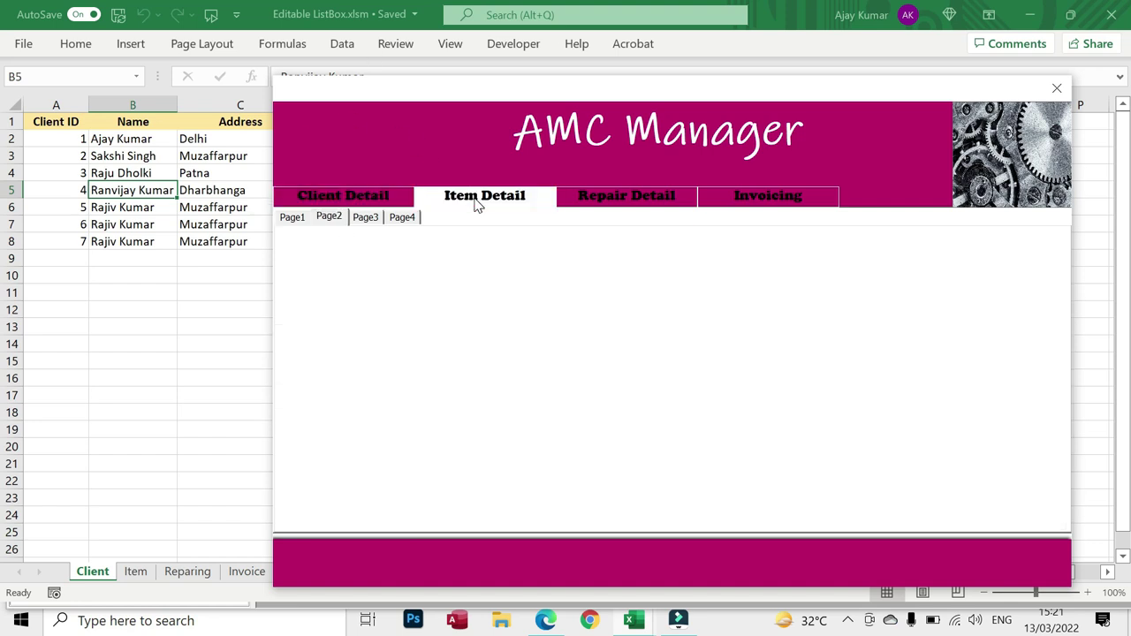
left_click(662, 201)
left_click(774, 200)
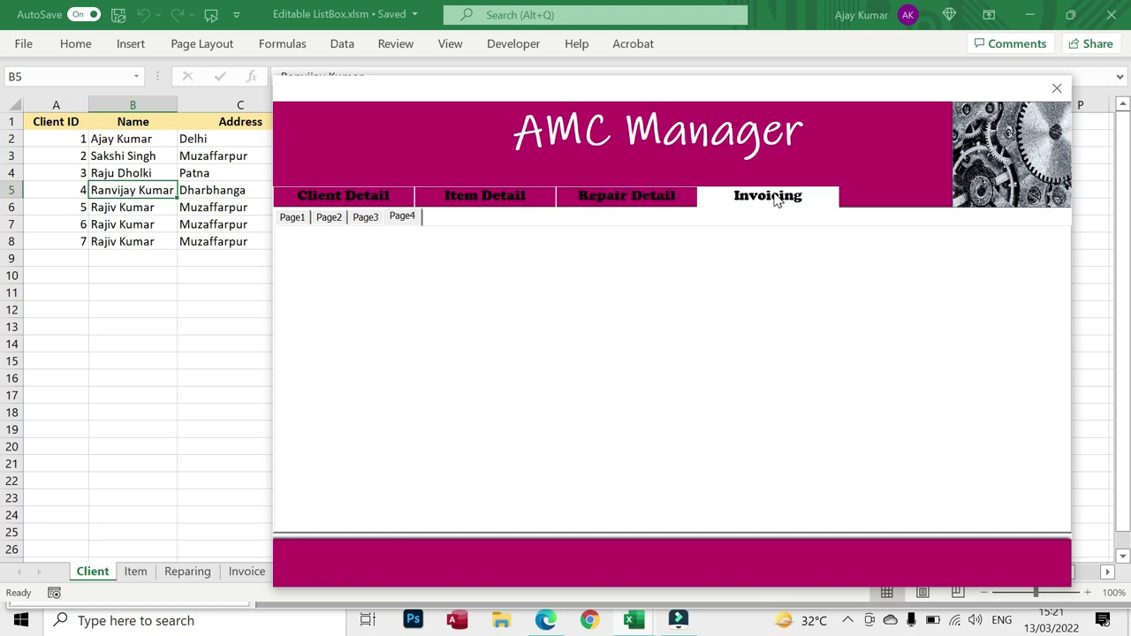
left_click(630, 200)
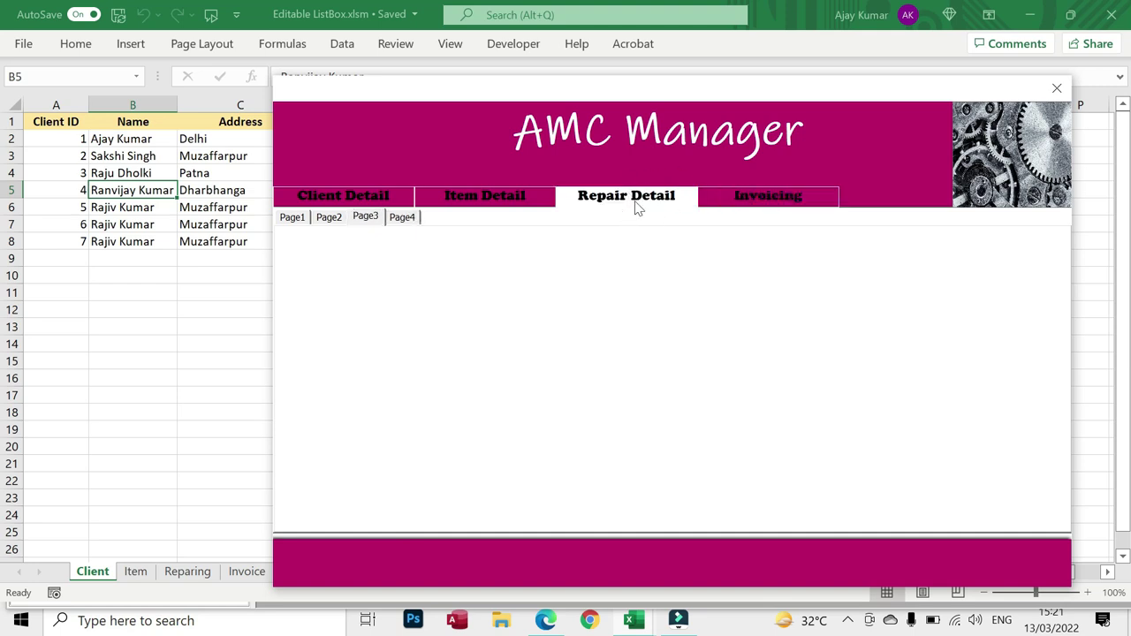
left_click(501, 203)
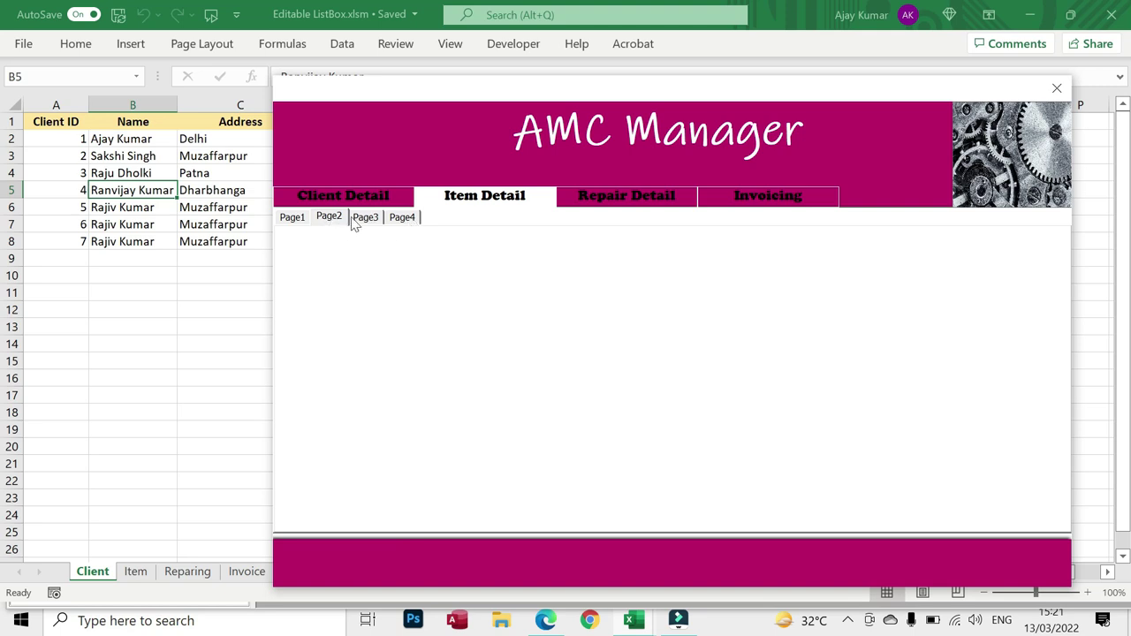
left_click(356, 200)
left_click(462, 202)
left_click(616, 199)
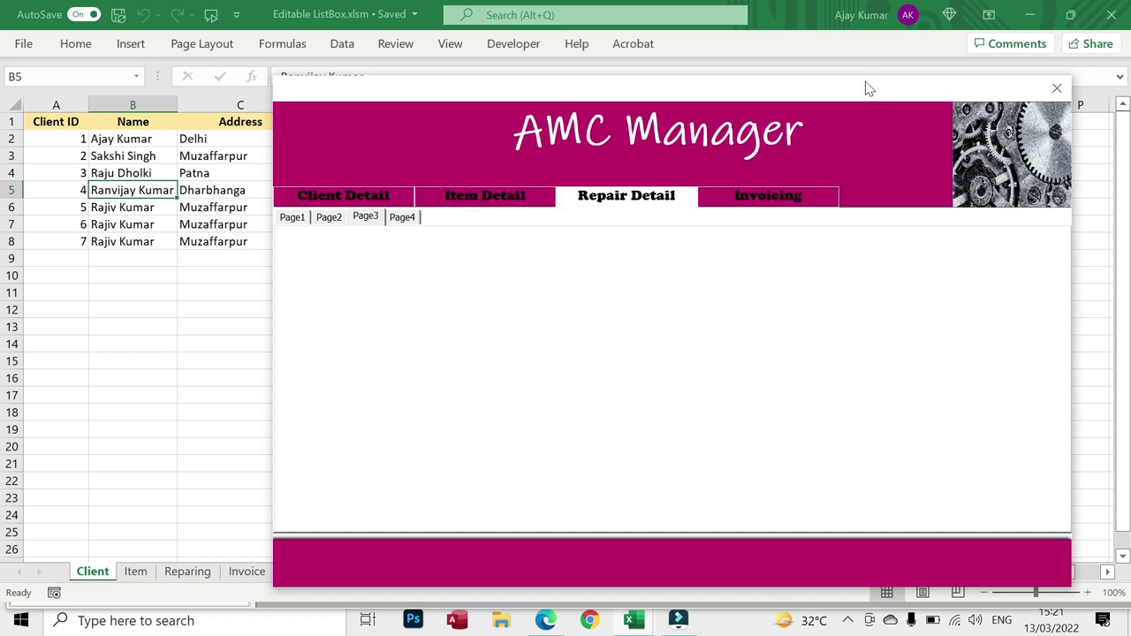
Close the running form and open UserForm1's code in the VBA editor.
left_click(1058, 90)
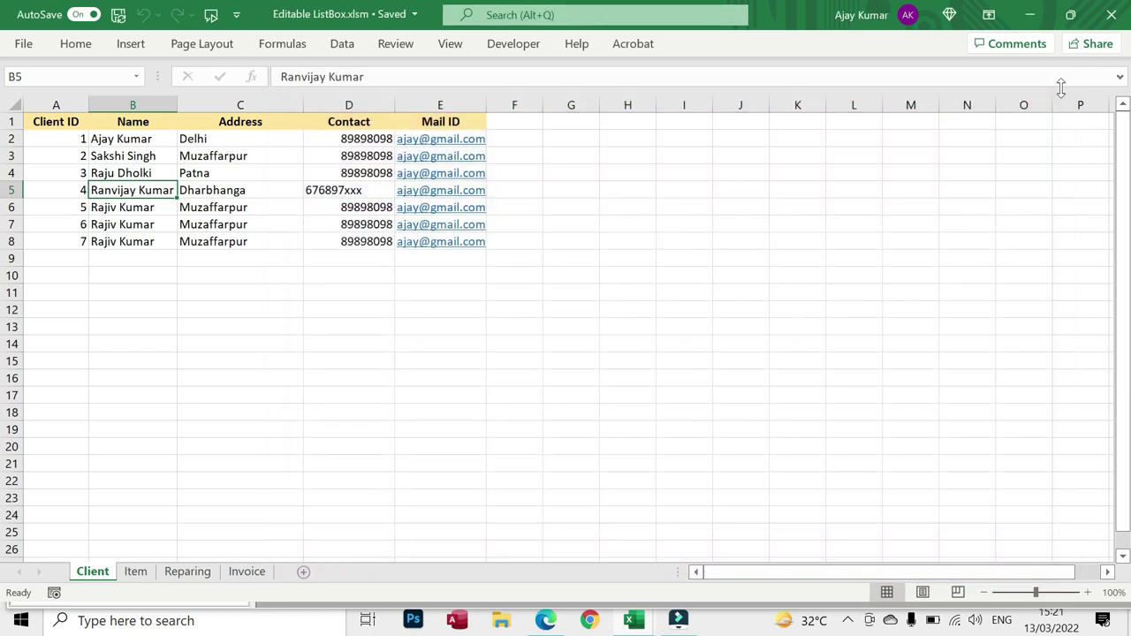
left_click(558, 308)
key("alt+F11")
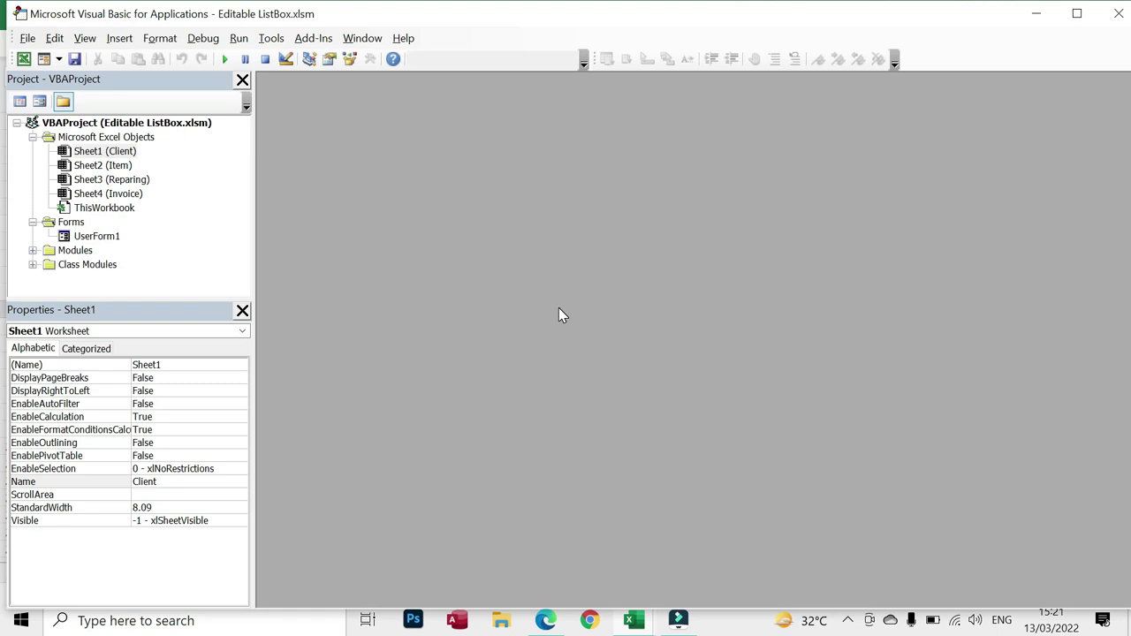
left_click(84, 236)
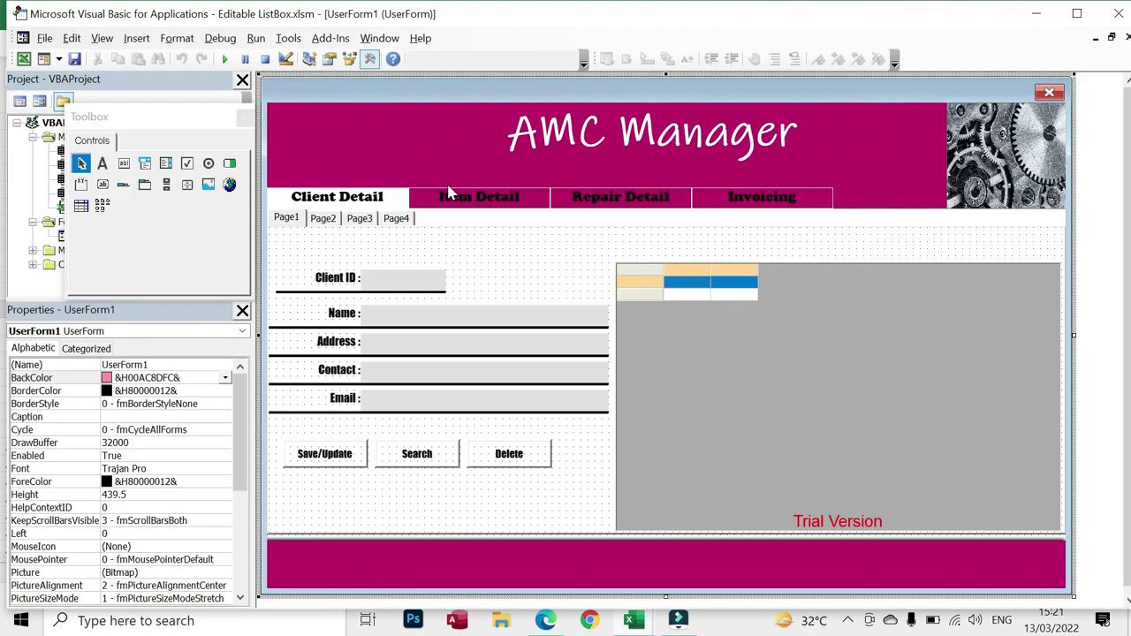
double_click(457, 189)
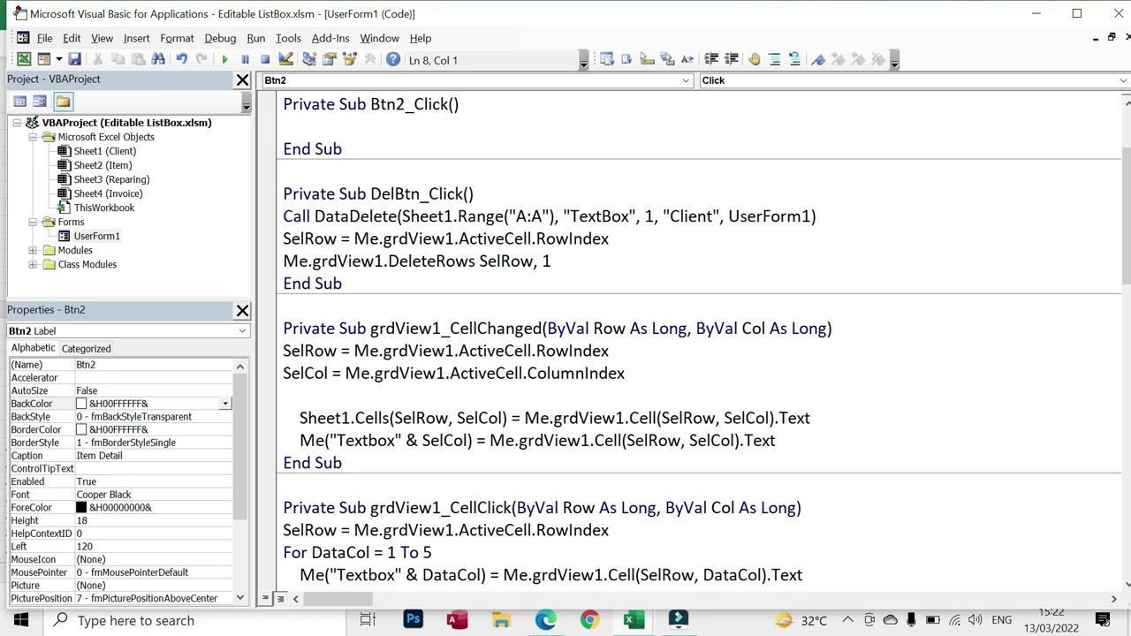
Delete the empty Btn2_Click procedure, then test-run the form and return to the editor.
left_click_drag(342, 148, 269, 113)
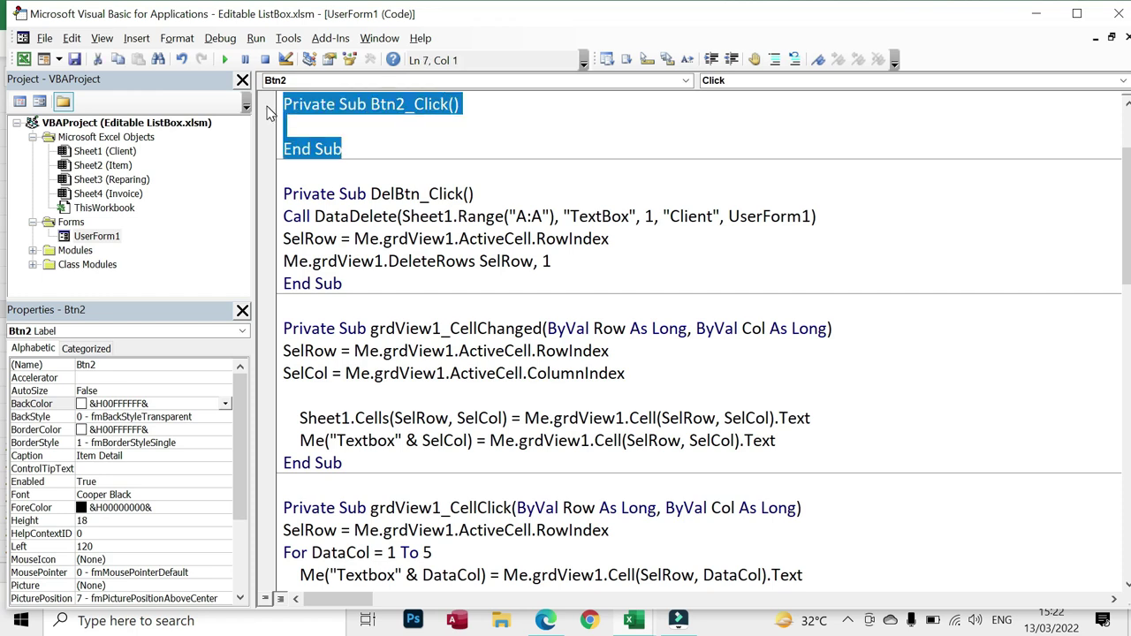
key("Delete")
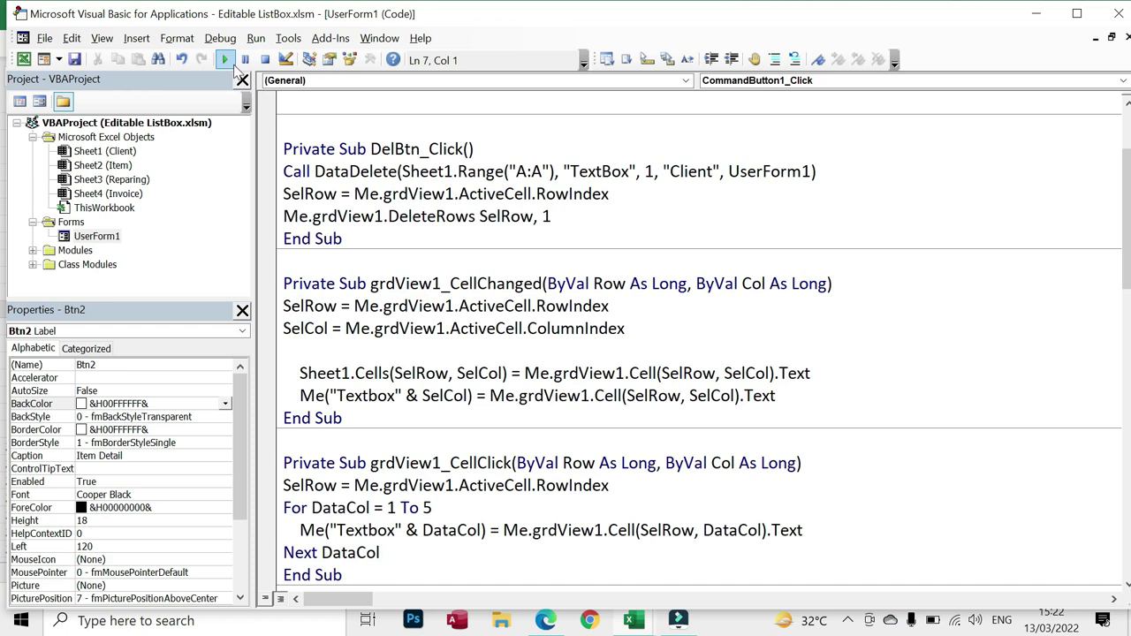
left_click(226, 60)
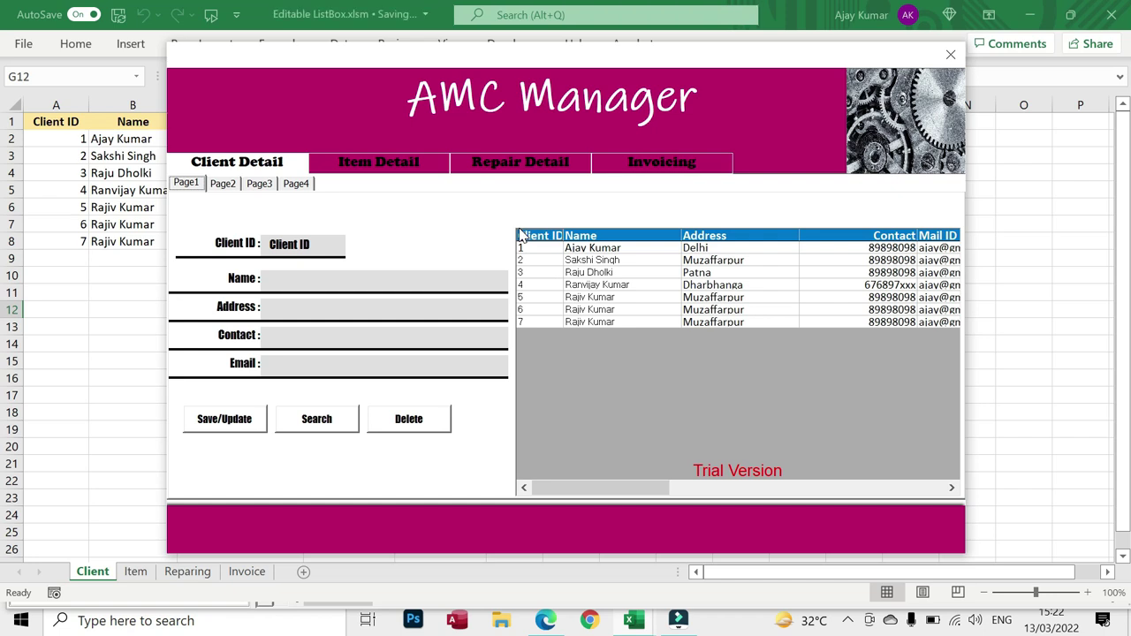
left_click(950, 55)
left_click(440, 349)
key("alt+F11")
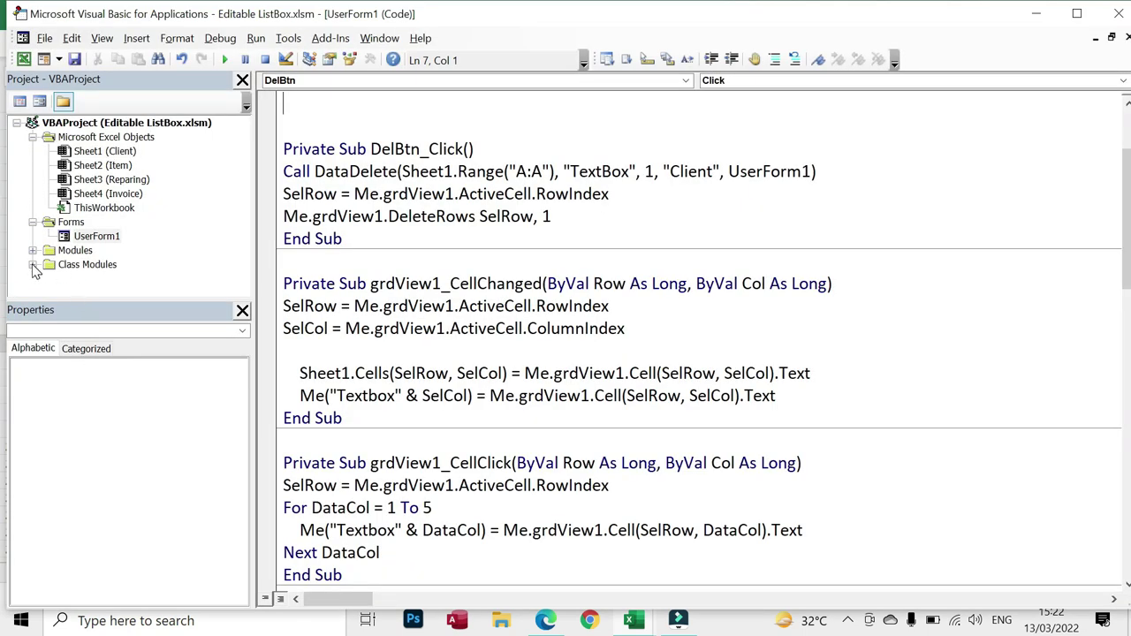
Open Class1's code and review the AniBtn.Left and MultiPage1.Value lines in LblBtn_Click.
left_click(33, 264)
double_click(81, 278)
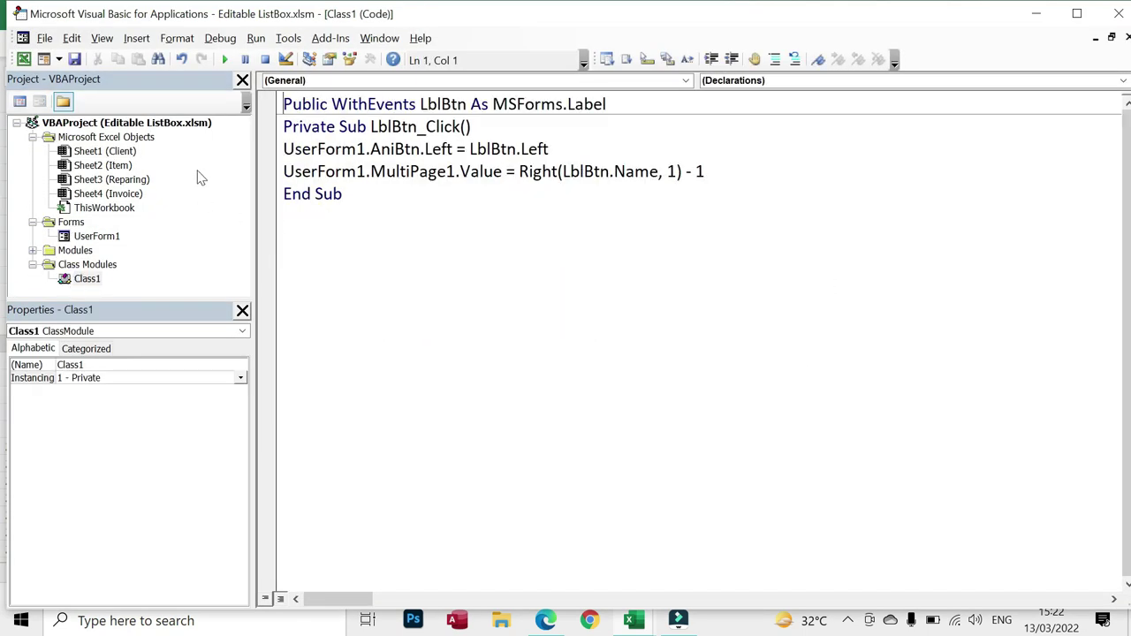
left_click_drag(283, 149, 548, 149)
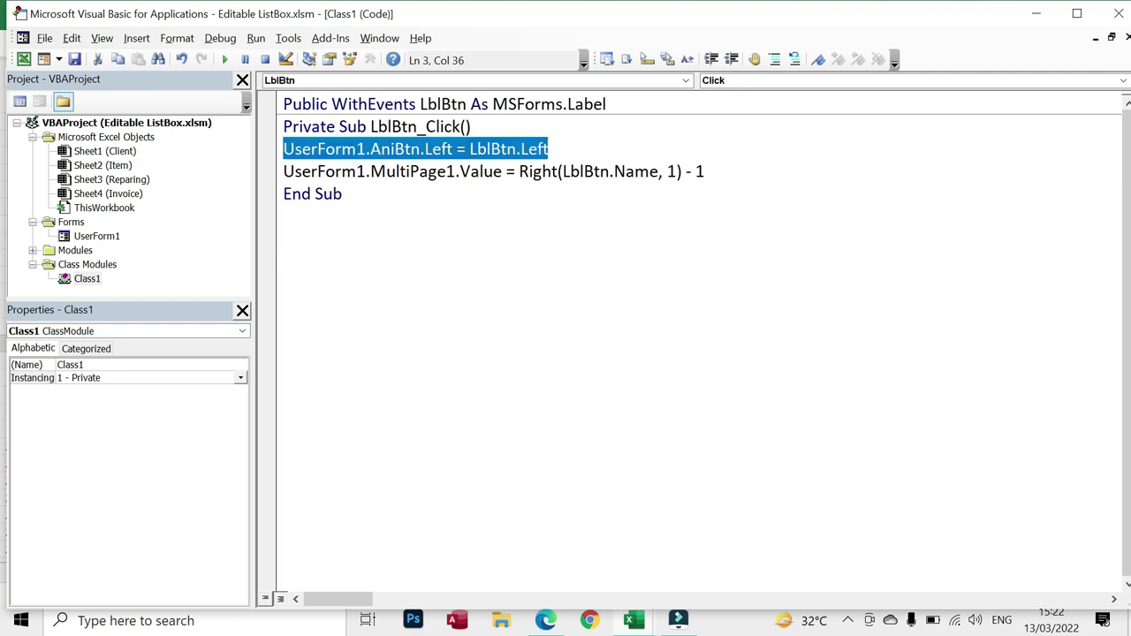
left_click_drag(704, 171, 283, 172)
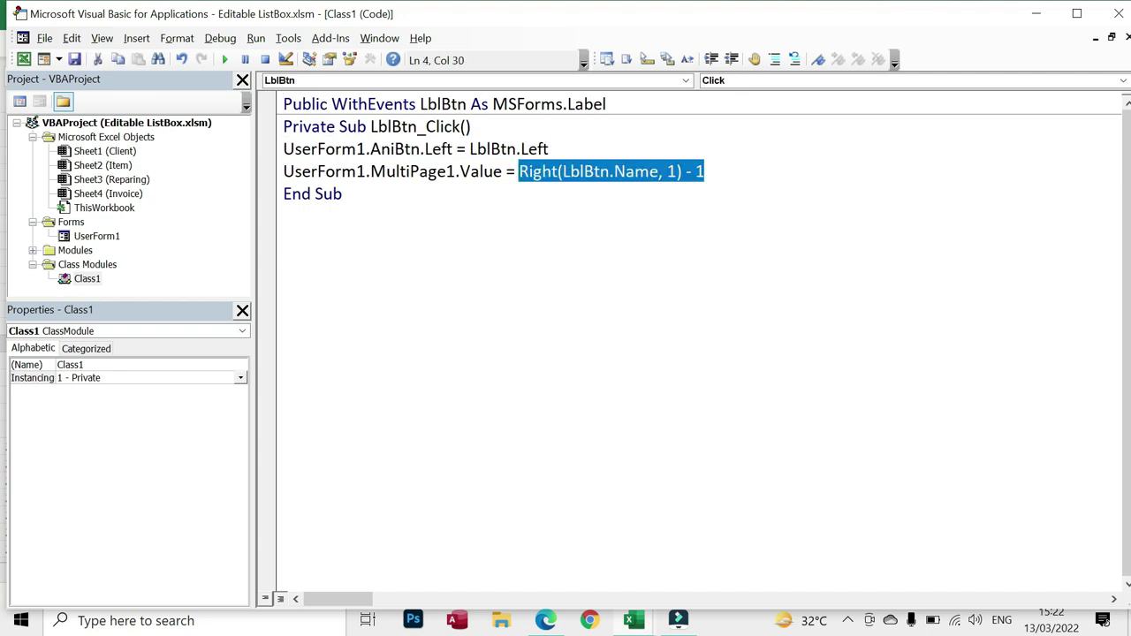
left_click(1118, 16)
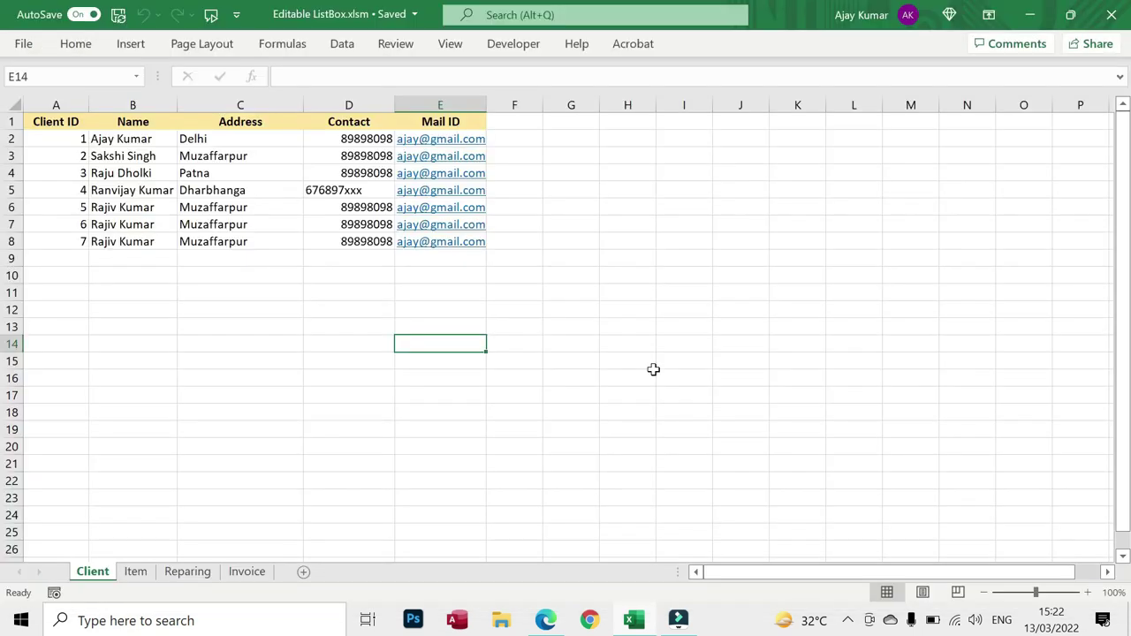
key("alt+F11")
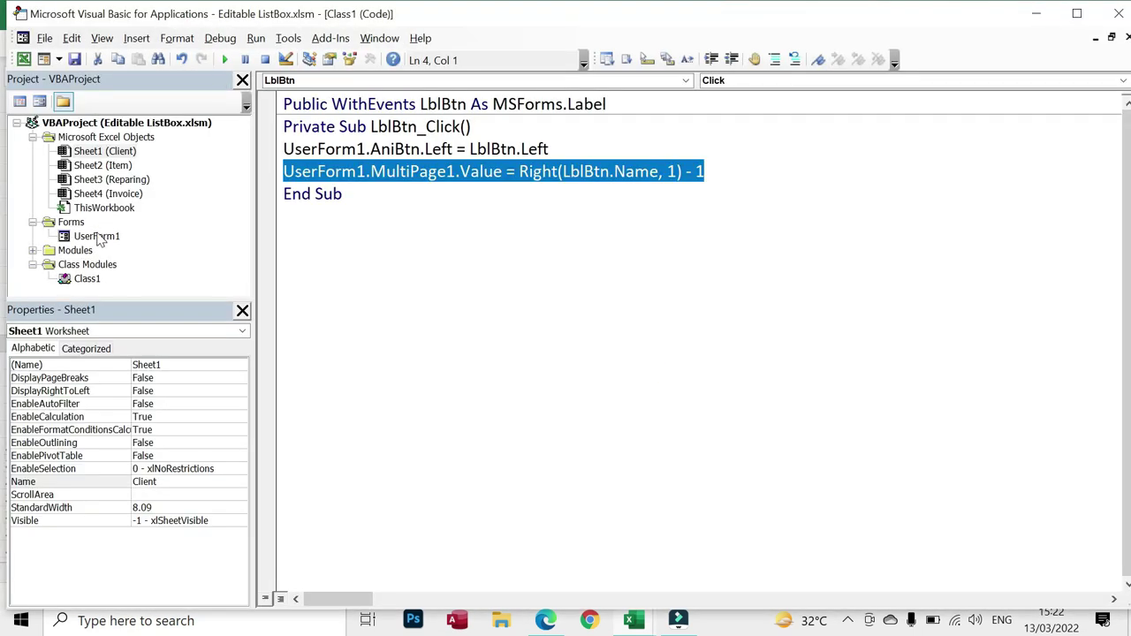
left_click(97, 233)
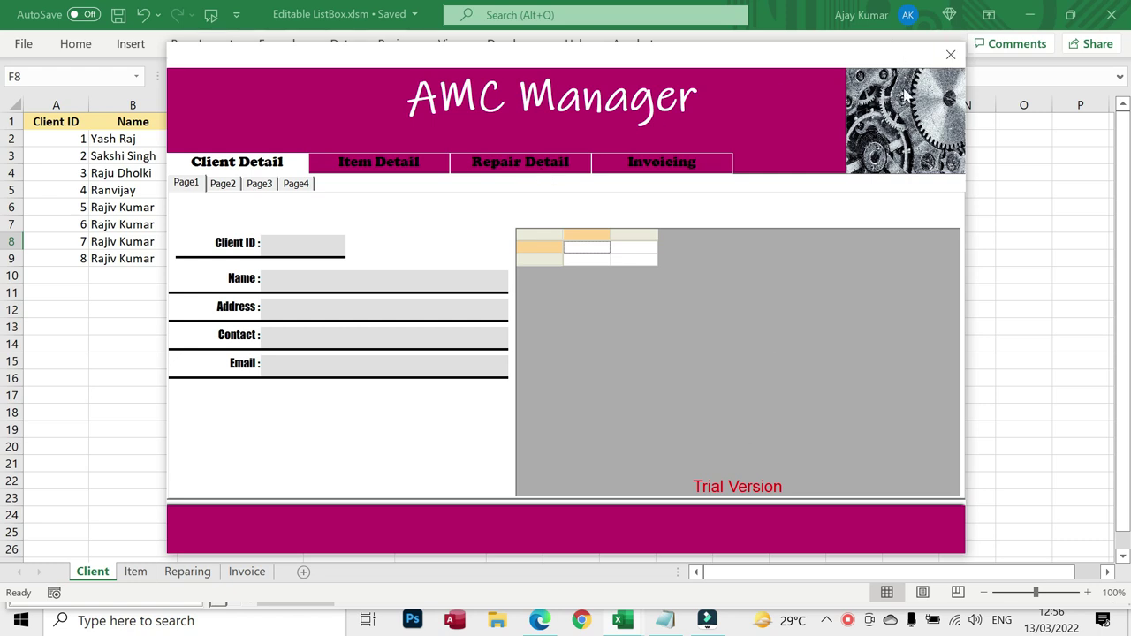
Close the AMC Manager form and open UserForm1's design from the Project Explorer.
left_click(951, 54)
double_click(86, 209)
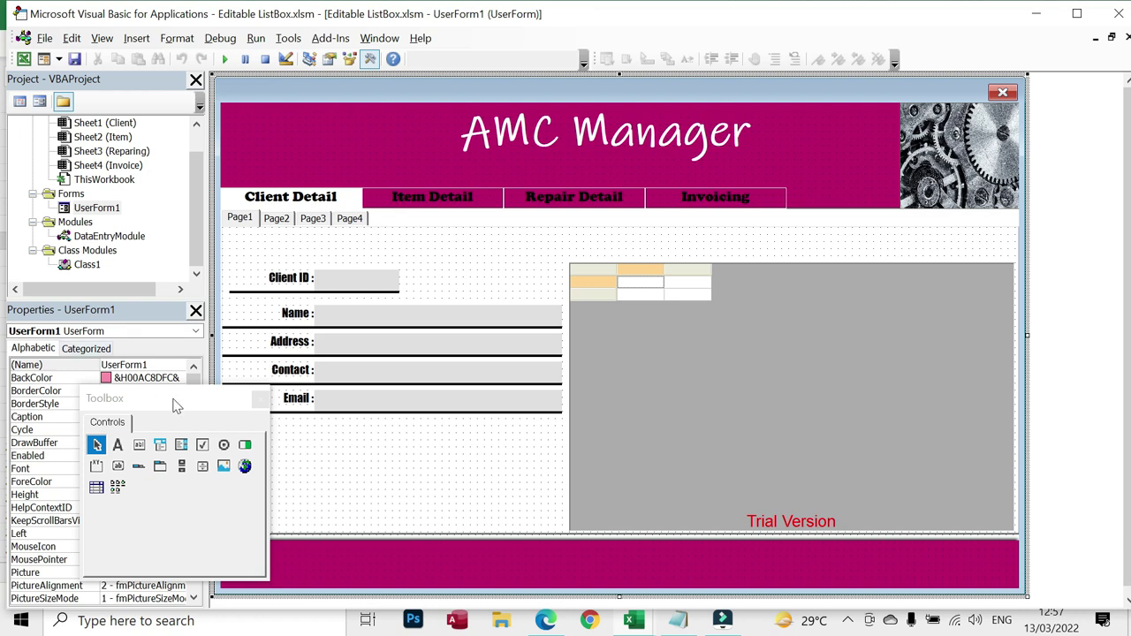
Place a checkbox on the form and select each of the four header labels.
left_click(203, 444)
left_click_drag(188, 402, 253, 462)
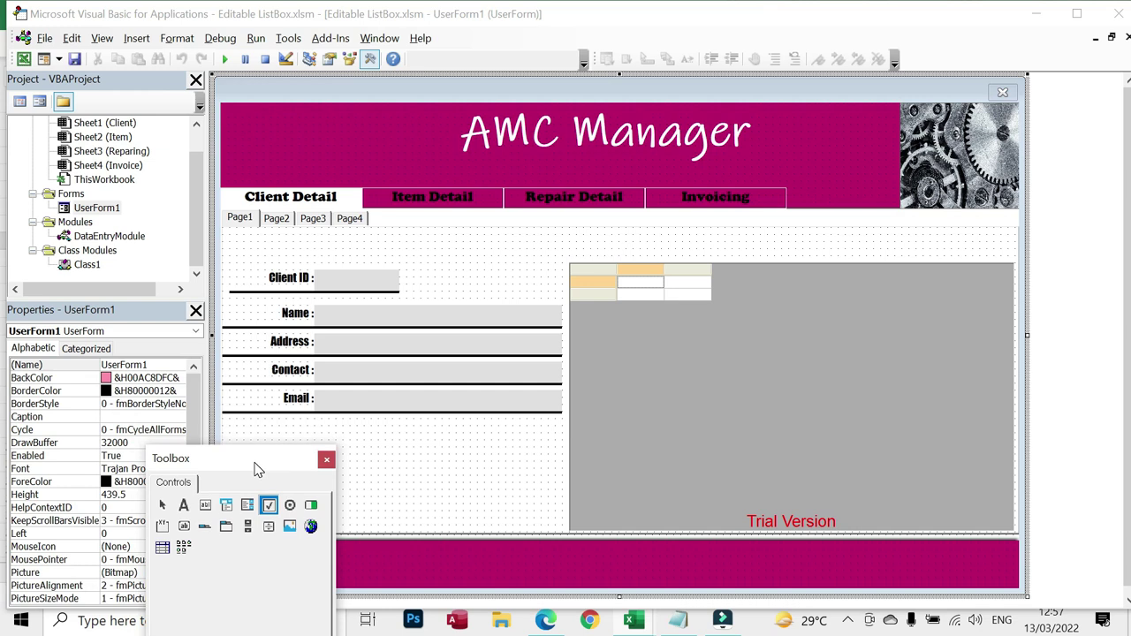
left_click(301, 128)
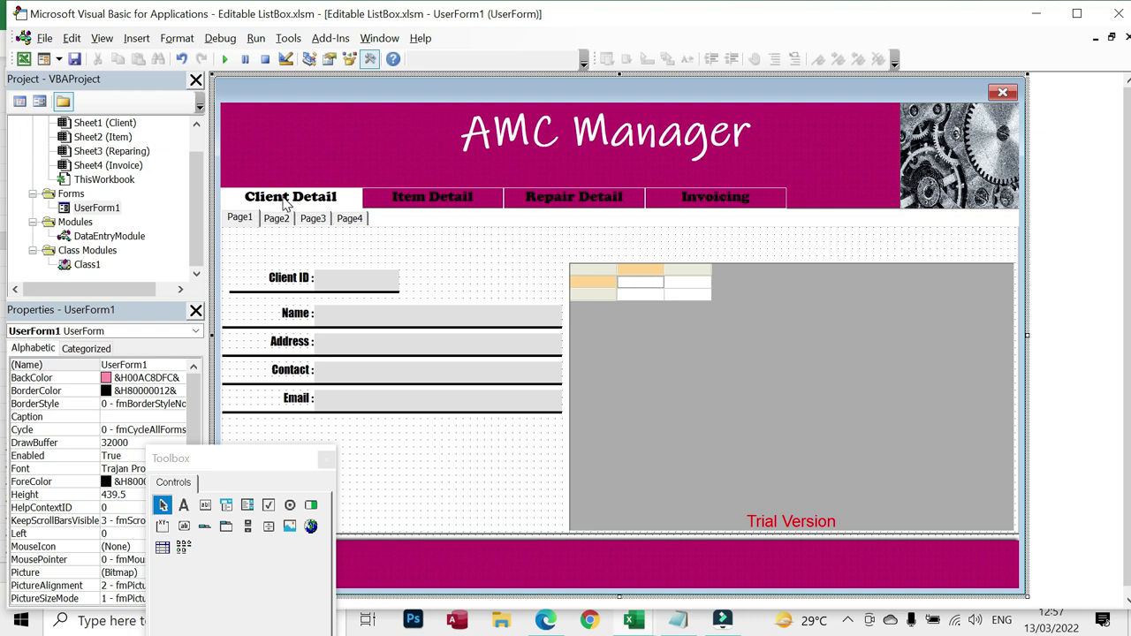
left_click(284, 201)
left_click(444, 205)
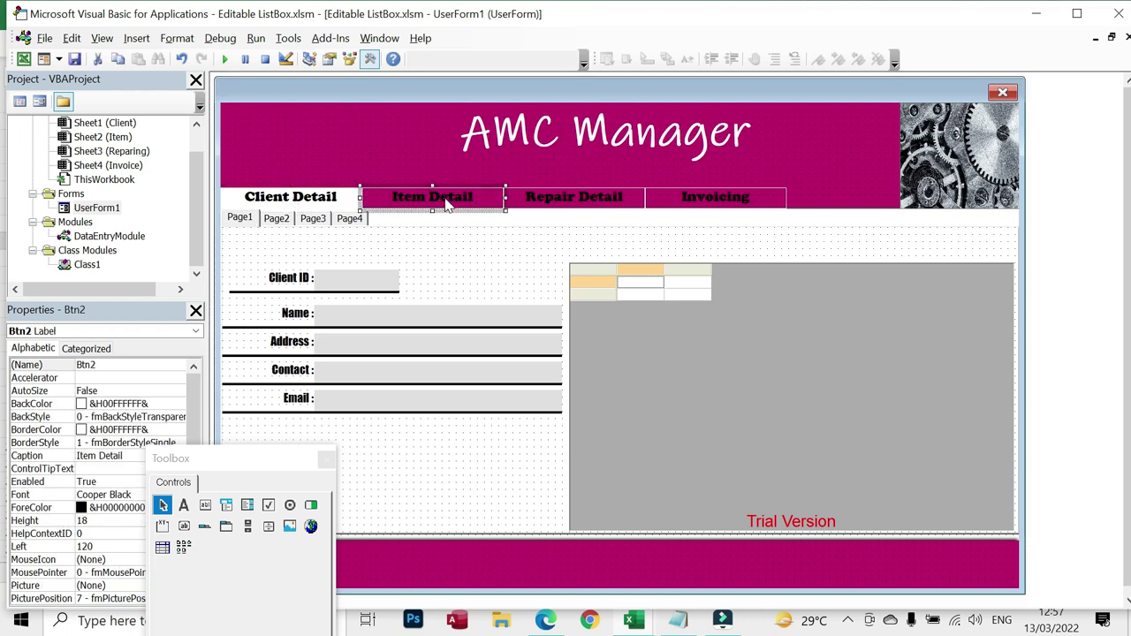
left_click(576, 207)
left_click(716, 201)
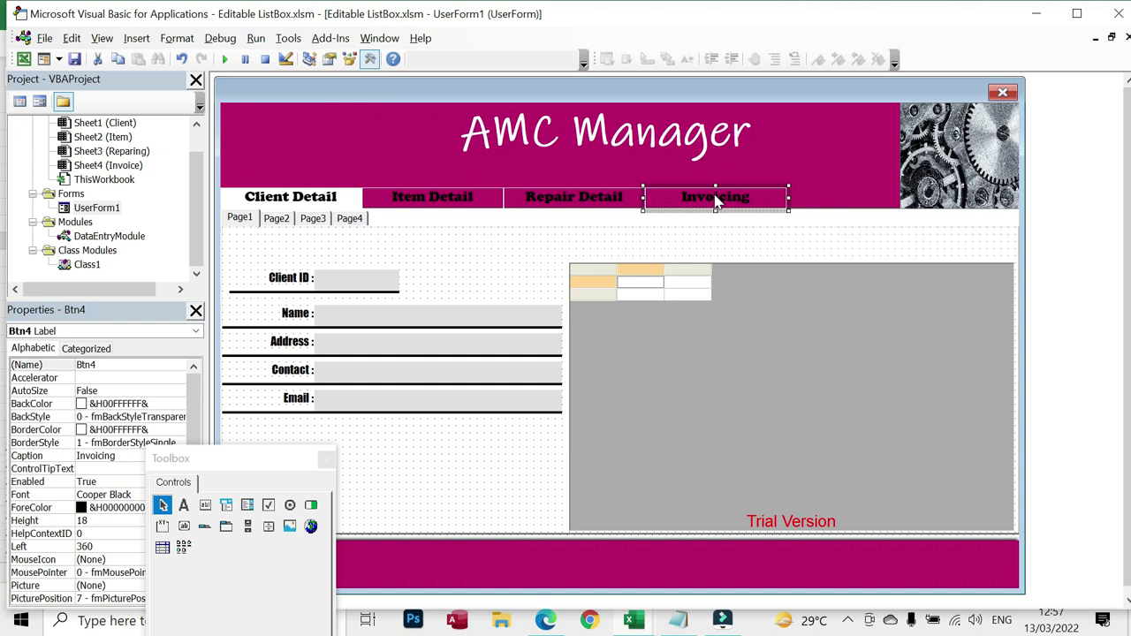
Dismiss the grid's trial notice and lift the Client Detail label to reveal the blank label.
left_click(715, 429)
left_click_drag(311, 201, 346, 168)
left_click(244, 202)
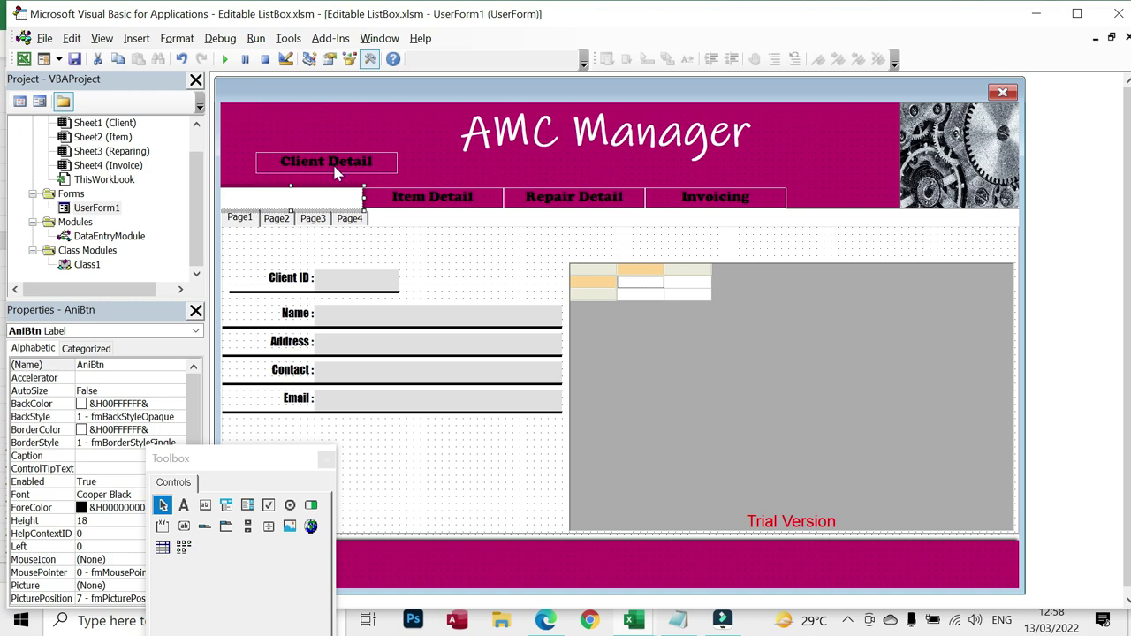
Set Btn1's BackStyle to Opaque then Transparent, and drag it back over AniBtn.
left_click(300, 159)
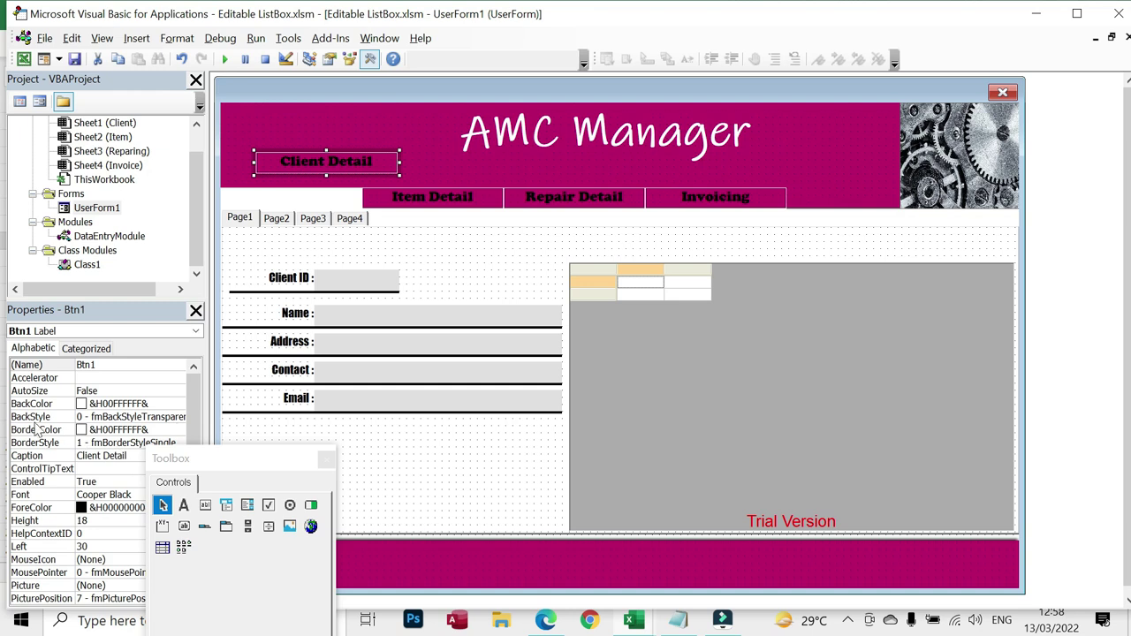
left_click(170, 417)
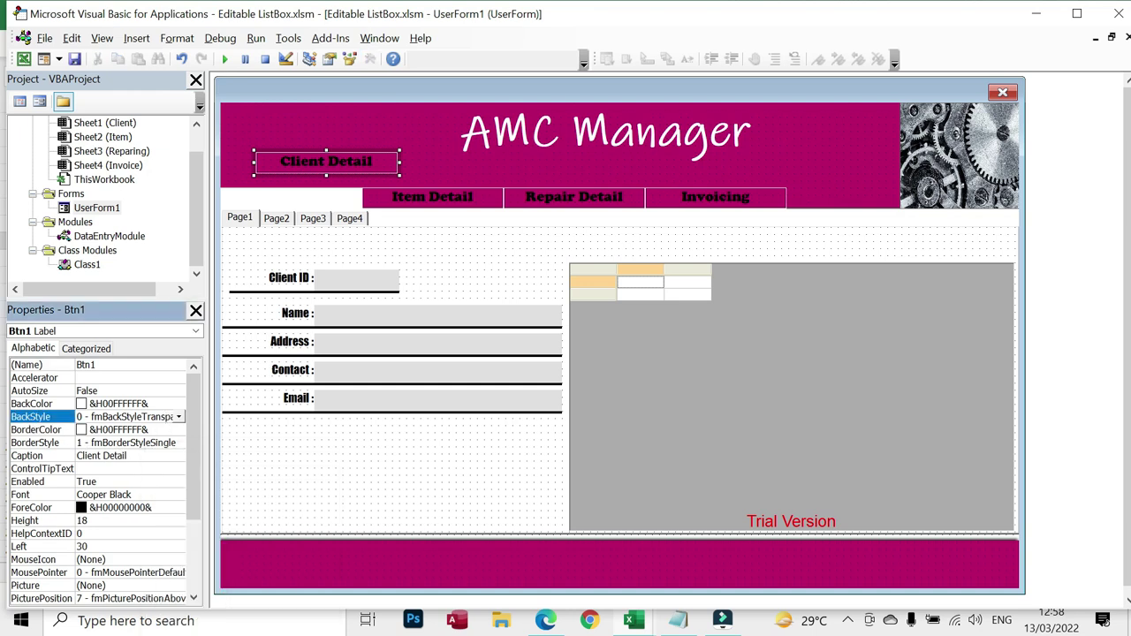
key("Down")
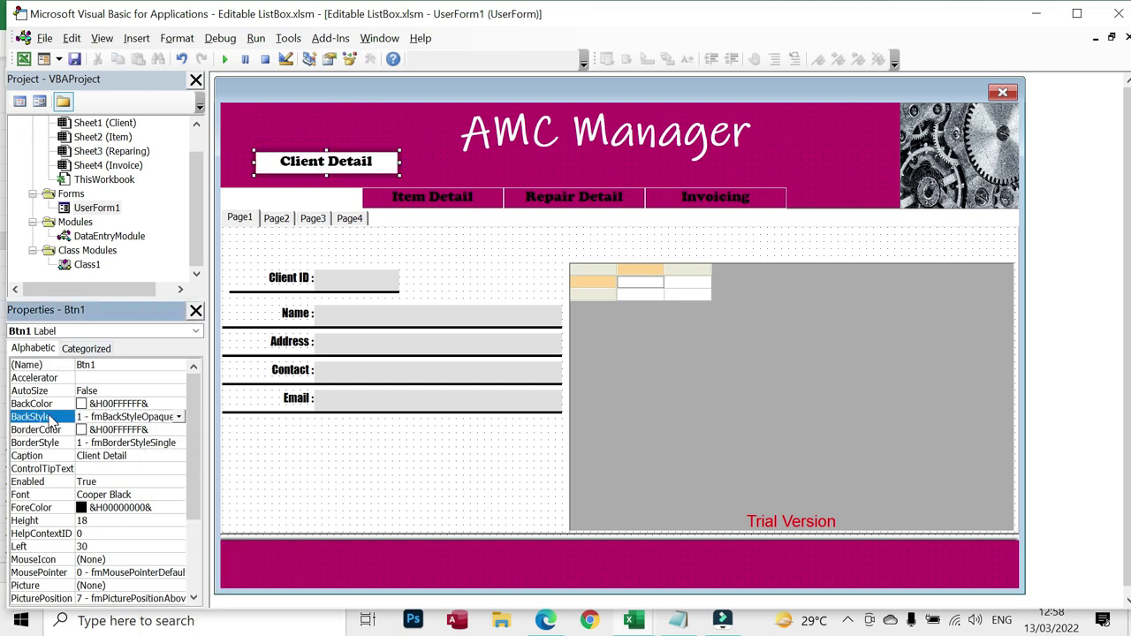
double_click(52, 418)
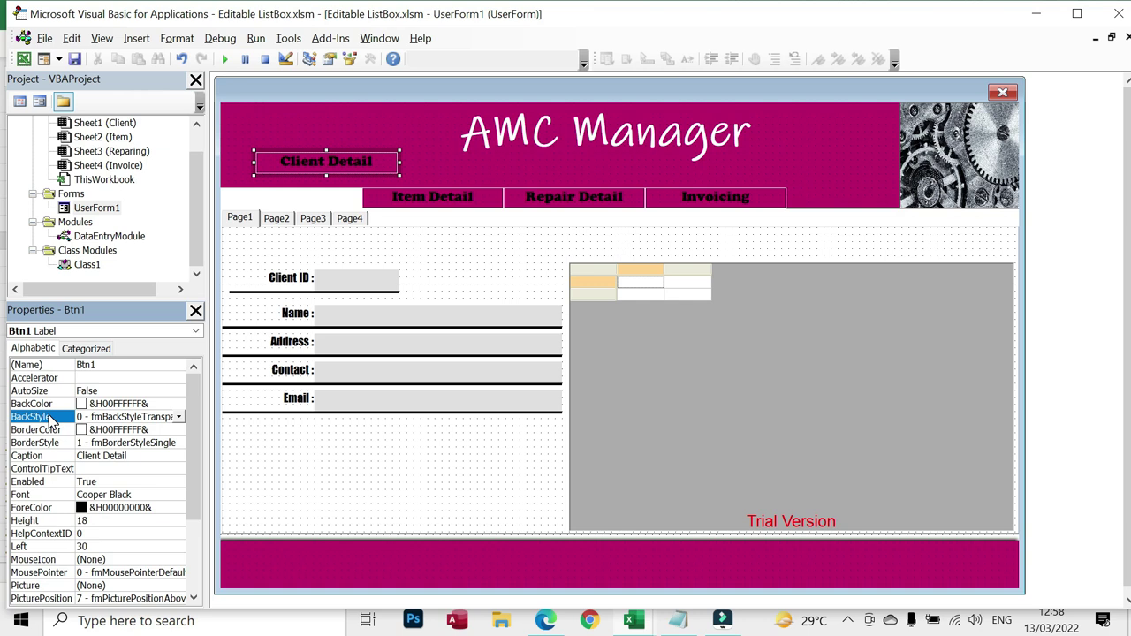
left_click(358, 194)
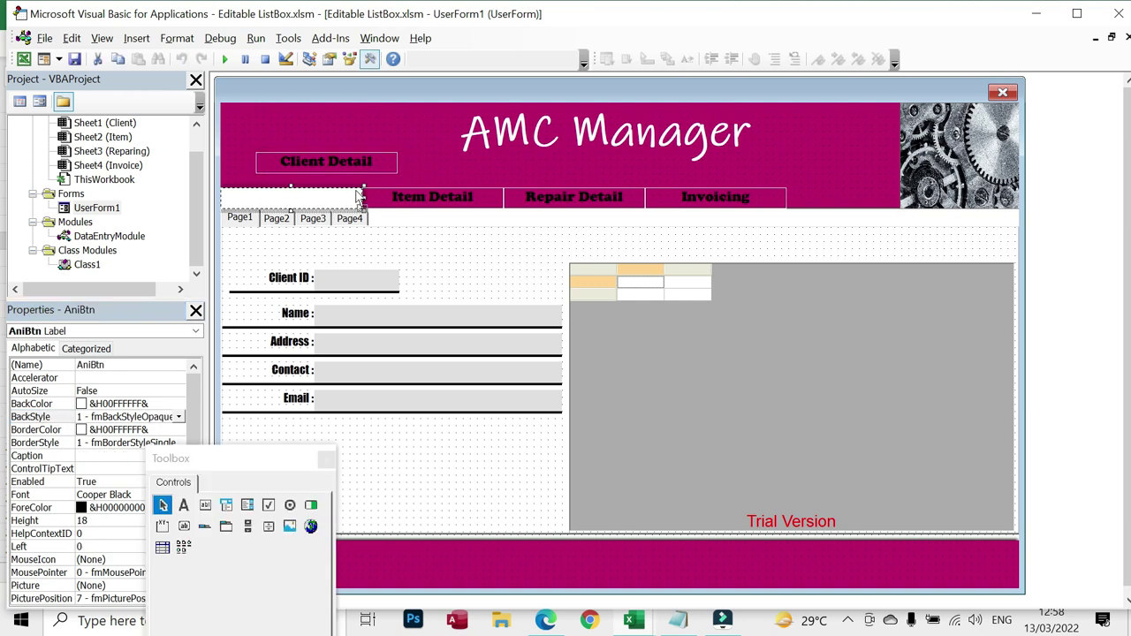
left_click_drag(379, 168, 345, 202)
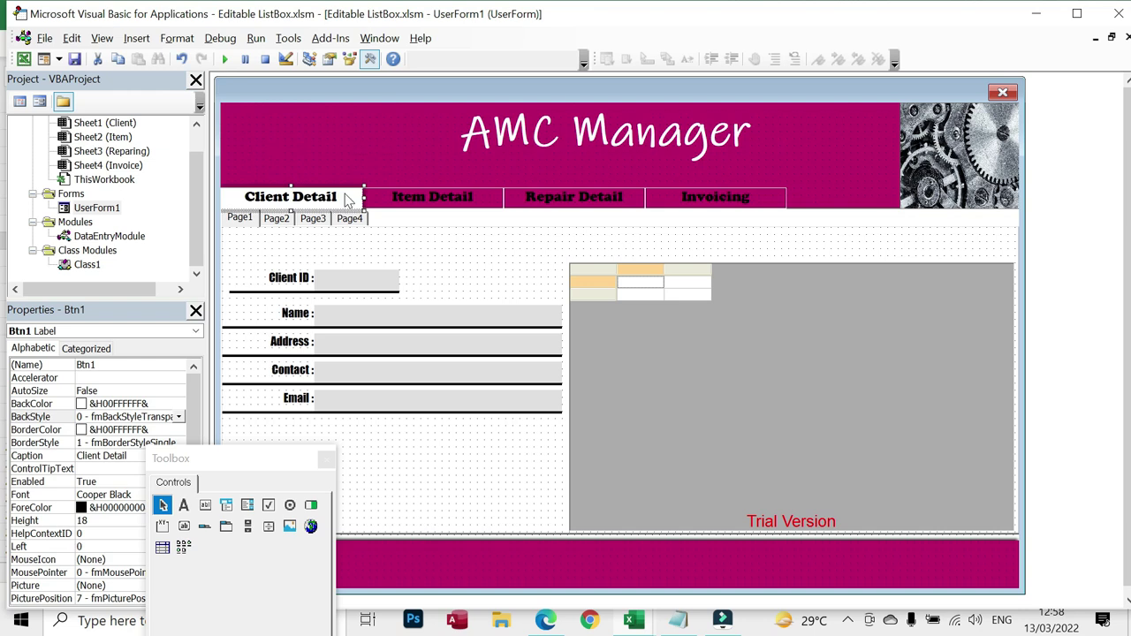
left_click(346, 210)
left_click(426, 202)
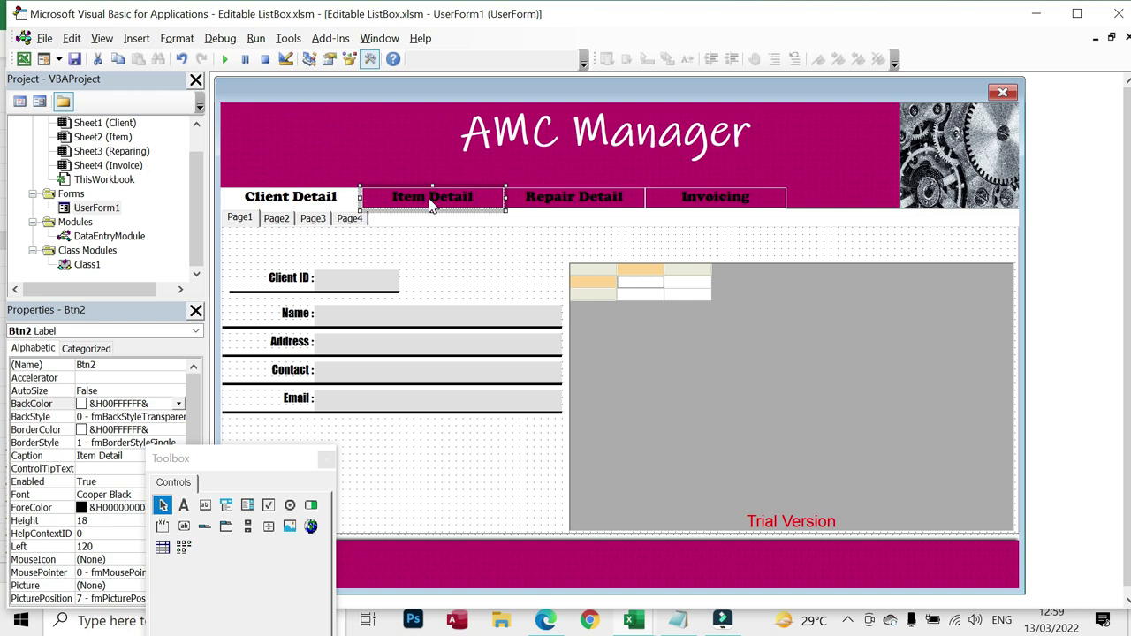
Create Btn1_Click containing Me.AniBtn.Left = Me.Btn1.Left.
double_click(344, 151)
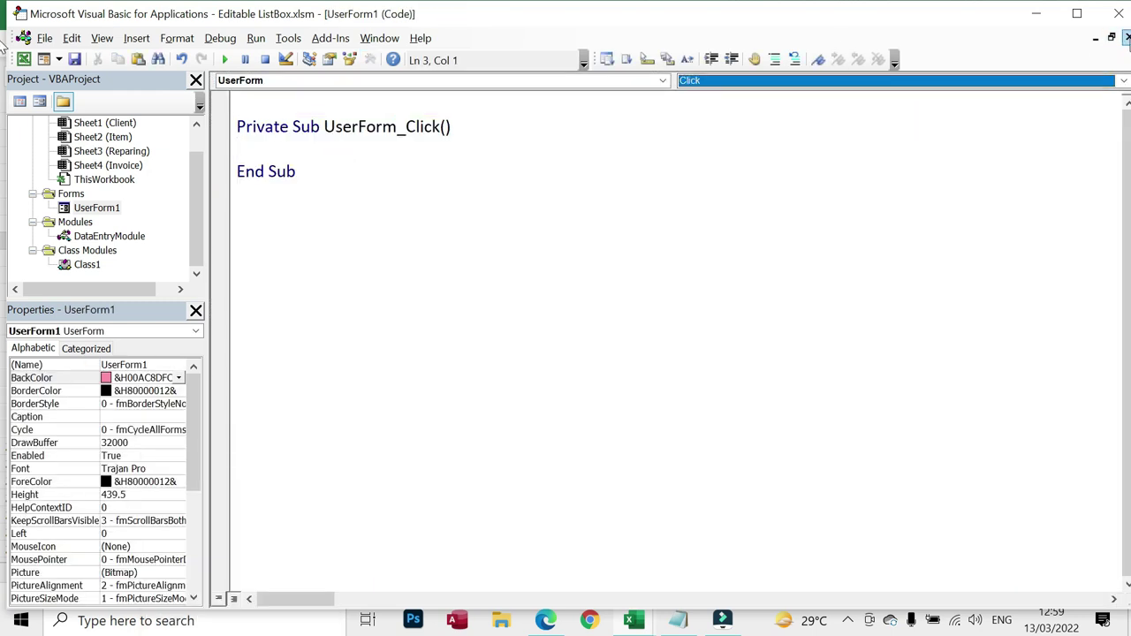
key("shift+F7")
double_click(325, 197)
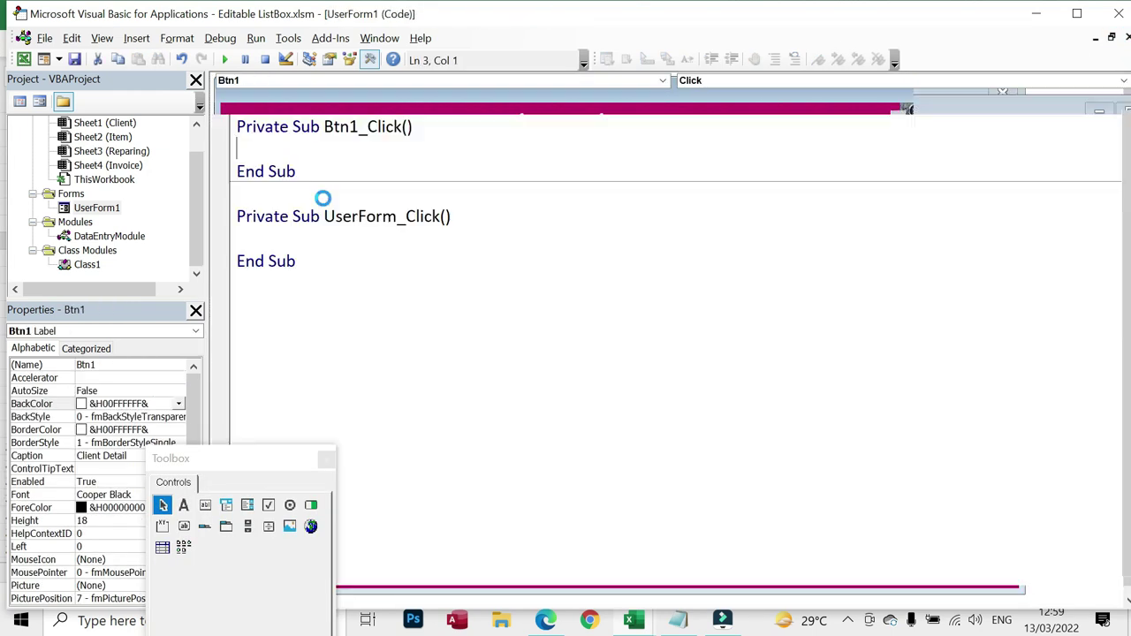
type("me.an")
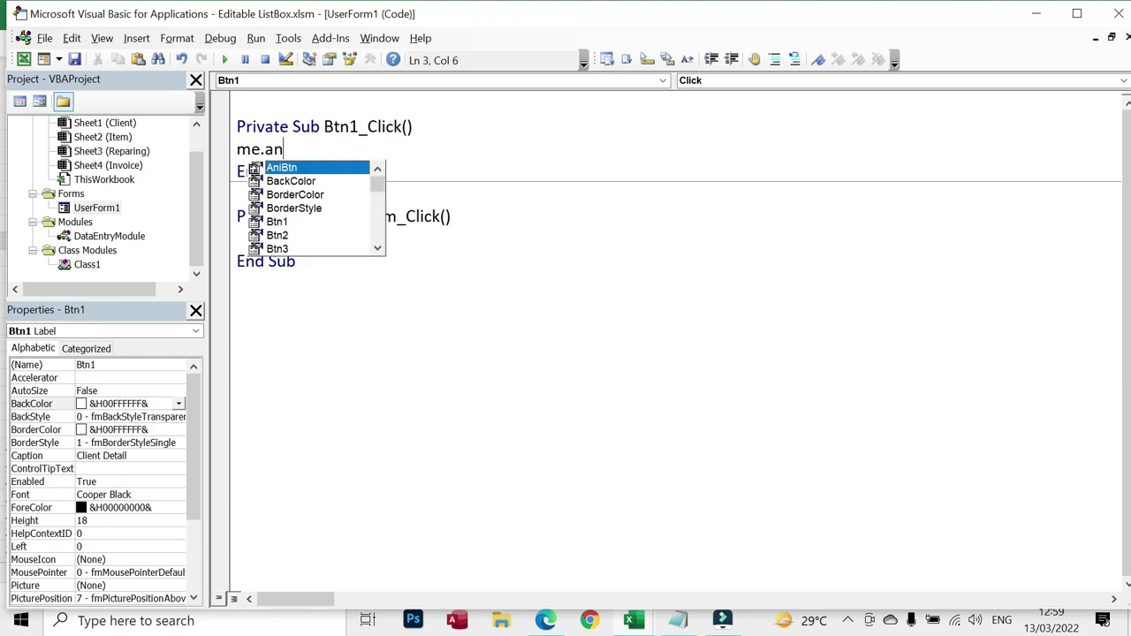
type(".left = m")
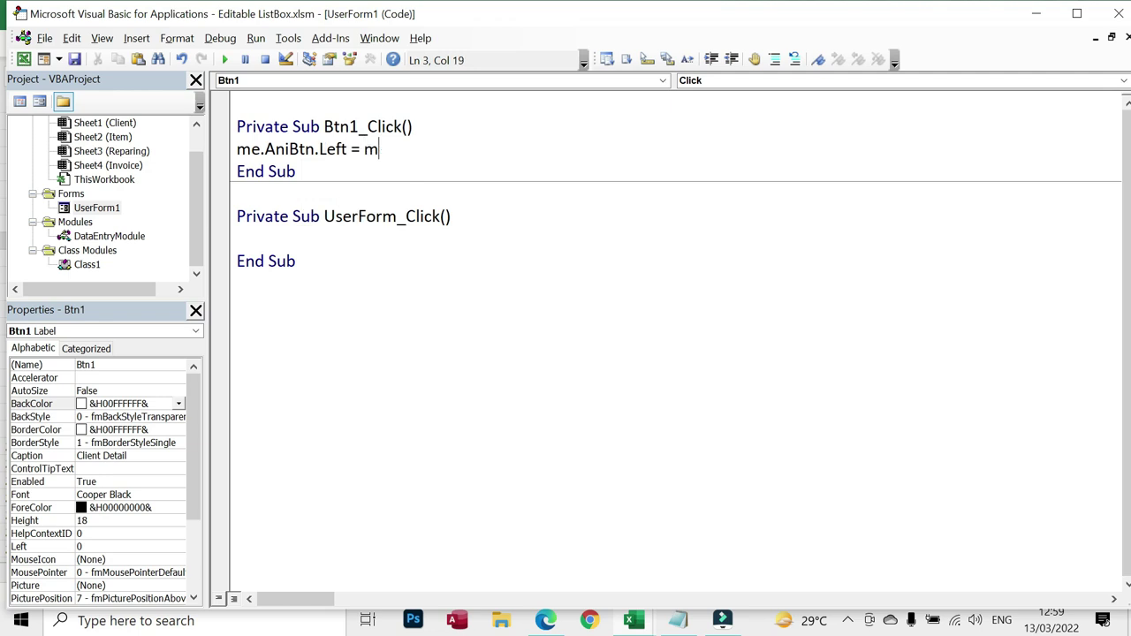
type("e.btn1.le")
key("Tab")
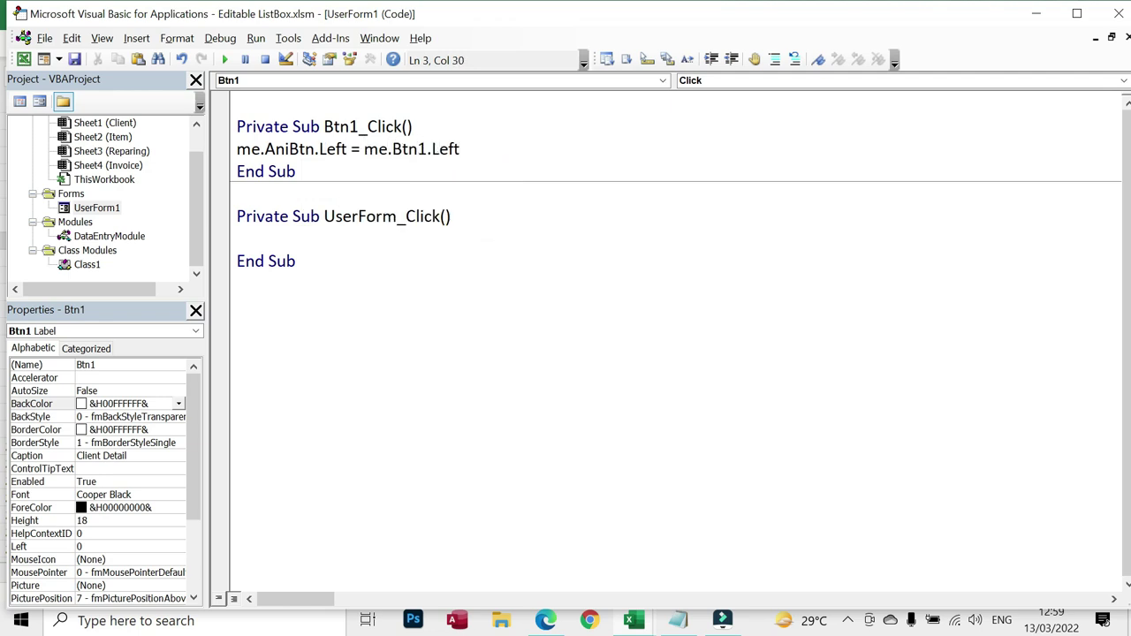
Duplicate the procedure as Btn2_Click, referencing Me.Btn2.Left.
left_click_drag(295, 172, 237, 127)
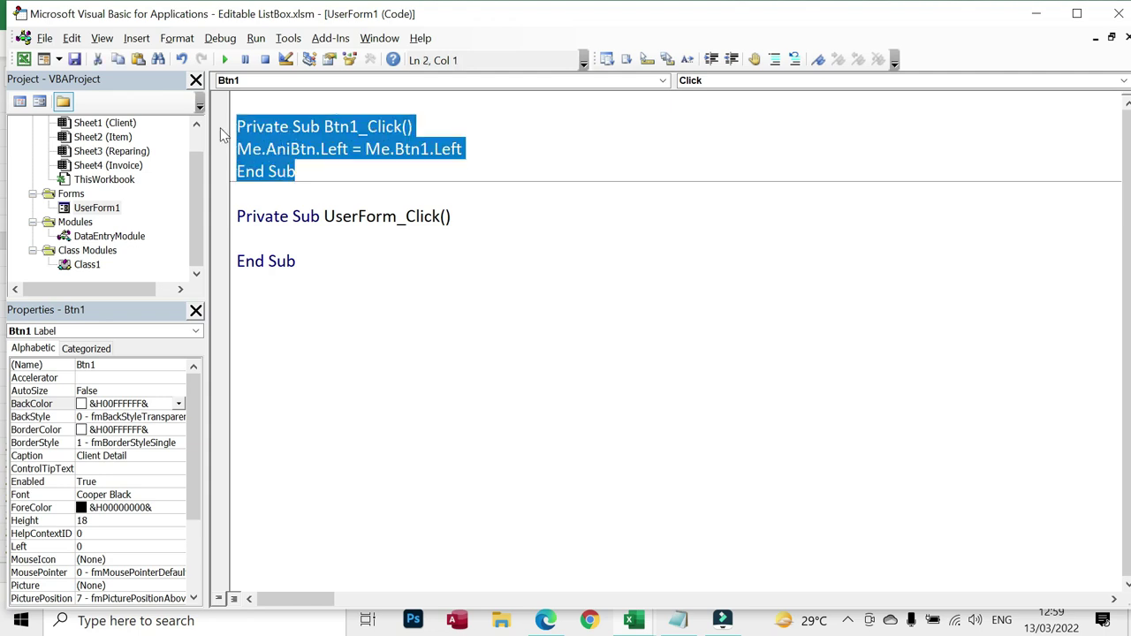
key("ctrl+c")
left_click(297, 172)
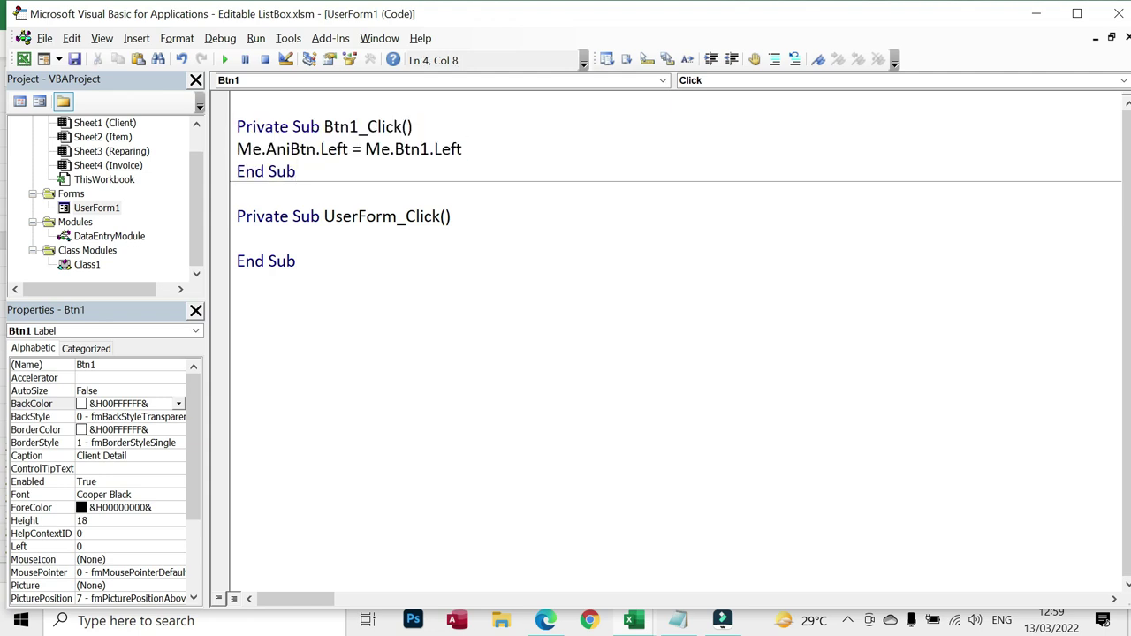
key("Return")
key("ctrl+v")
key("Up")
key("Up")
key("Right")
key("Right")
key("Right")
key("Right")
key("Right")
key("Right")
key("shift+Right")
type("2")
key("Down")
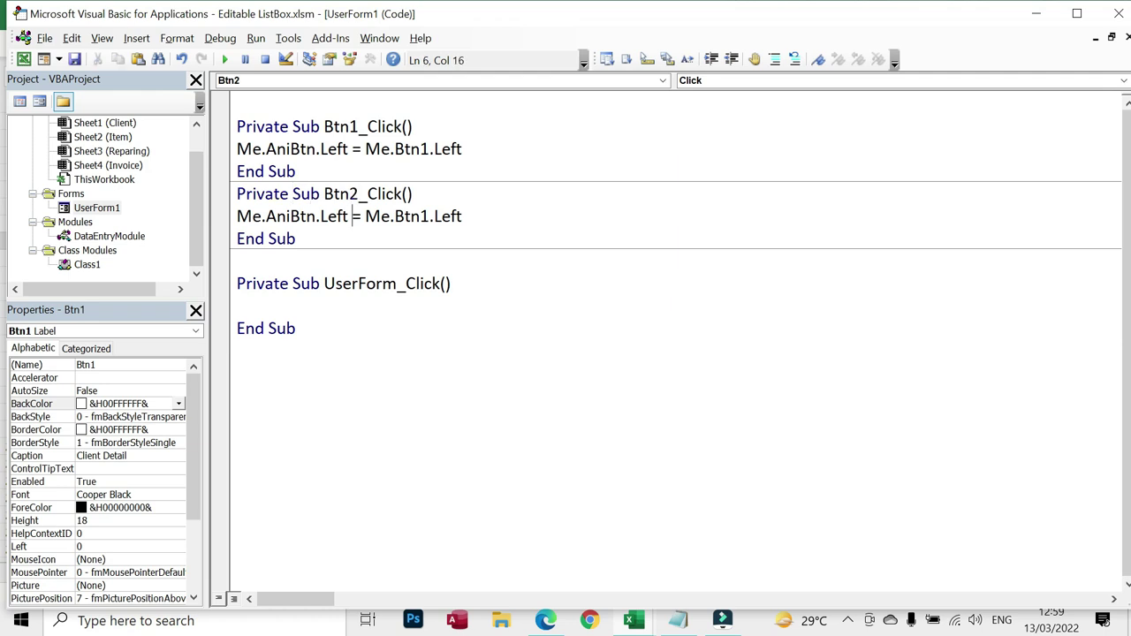
key("Right")
key("Right")
key("Right")
key("shift+Right")
type("2")
key("Down")
key("Return")
Paste two more copies and renumber them as Btn3_Click and Btn4_Click.
key("ctrl+v")
key("Up")
key("Up")
key("ctrl+Right")
key("ctrl+Right")
key("ctrl+Right")
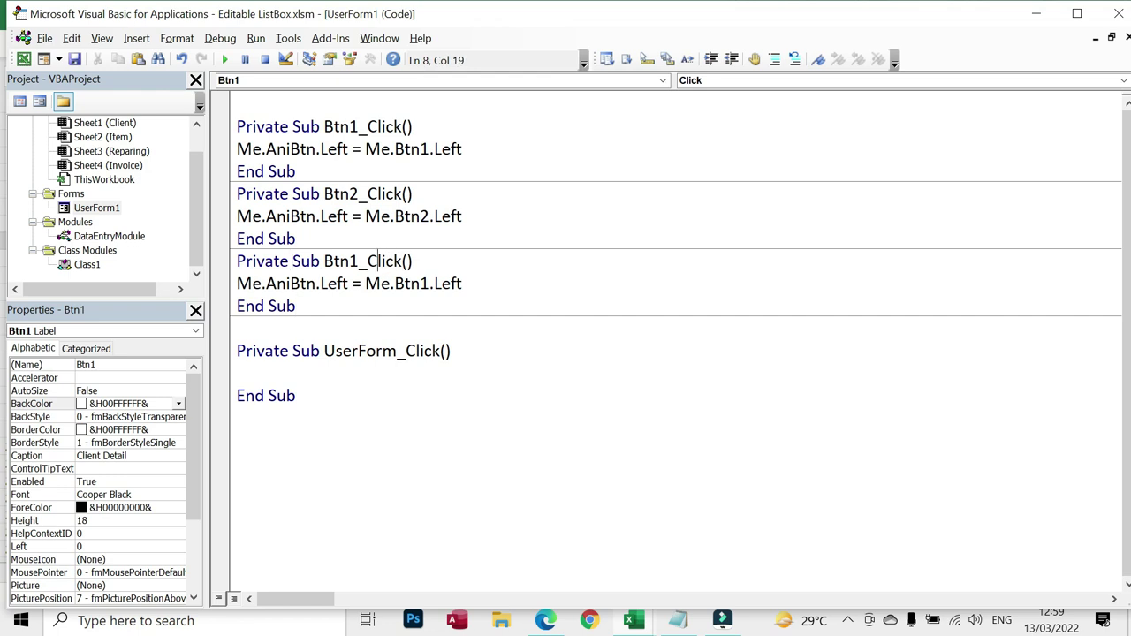
key("Left")
key("Left")
key("Left")
key("shift+Right")
type("3")
key("Down")
key("Right")
key("Right")
key("Right")
key("shift+Right")
type("3")
key("Down")
key("Return")
key("ctrl+v")
key("Up")
key("Up")
key("ctrl+Right")
key("ctrl+Right")
key("Right")
key("Right")
key("Right")
key("shift+Right")
type("4")
key("Down")
key("Right")
key("Right")
key("Right")
key("Right")
key("Right")
key("Right")
key("shift+Right")
Finish the Btn4 reference, run the form and confirm the highlight follows each header label.
type("4")
left_click(225, 59)
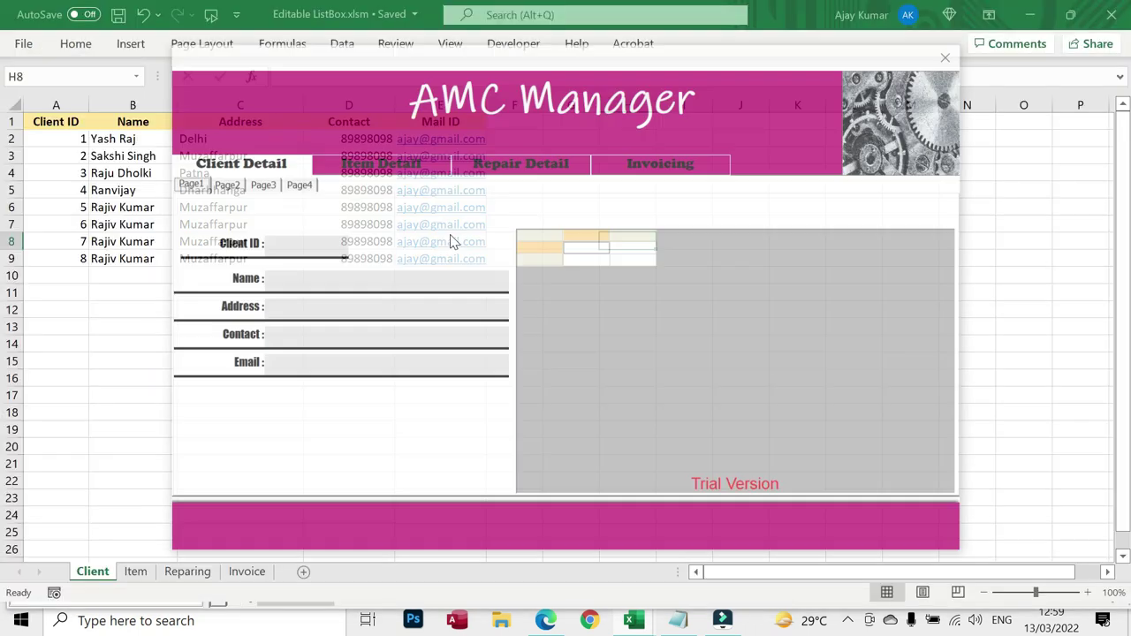
left_click(402, 168)
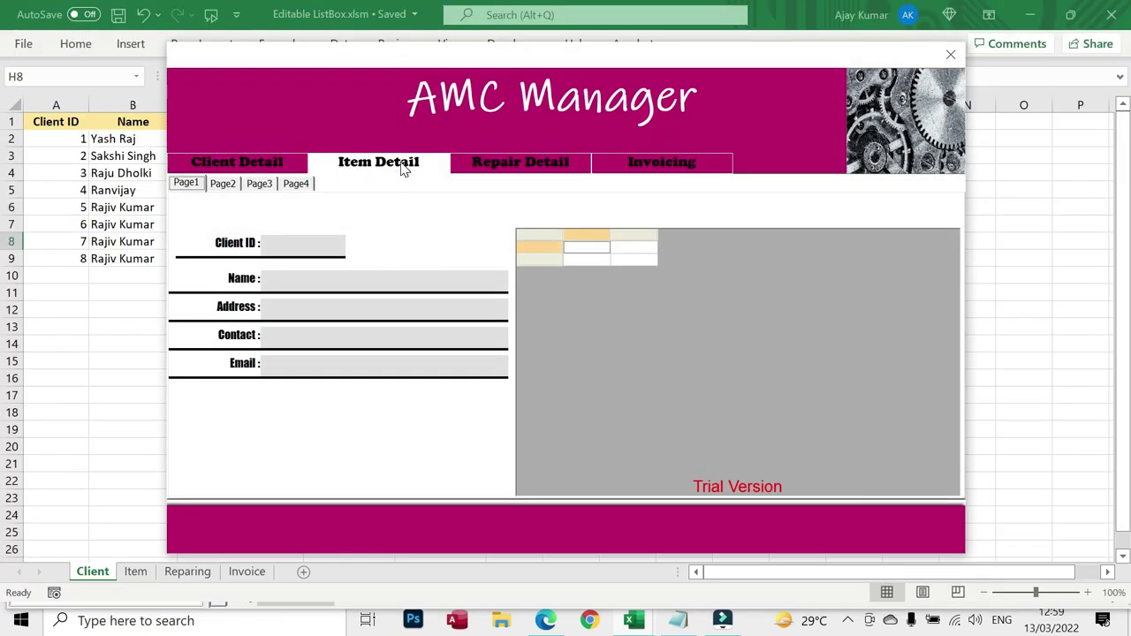
left_click(522, 166)
left_click(673, 168)
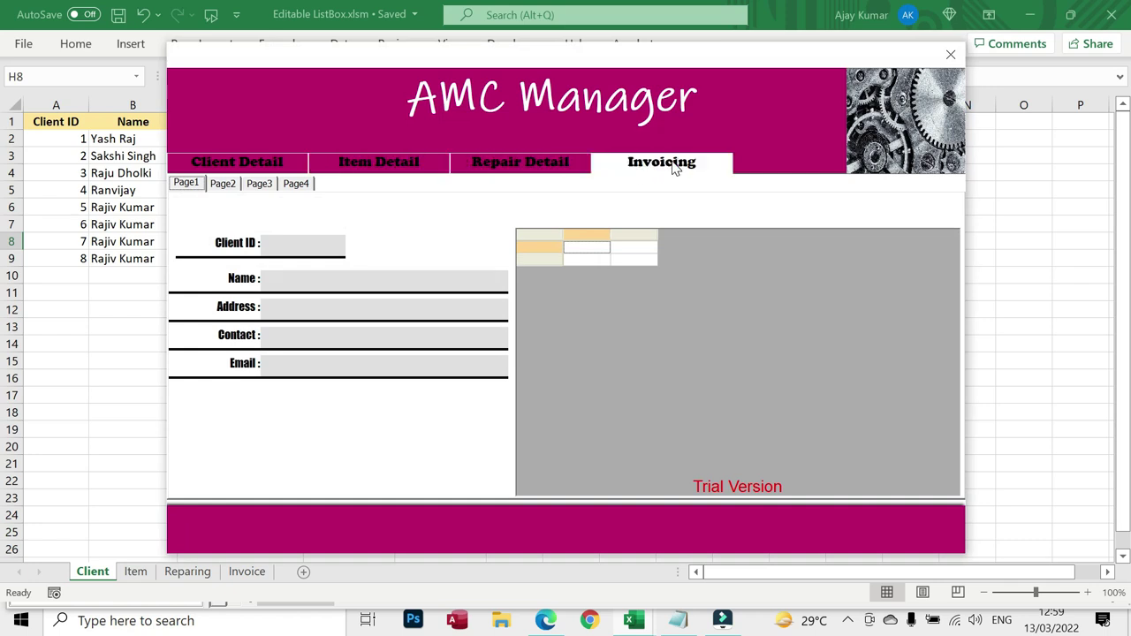
left_click(536, 168)
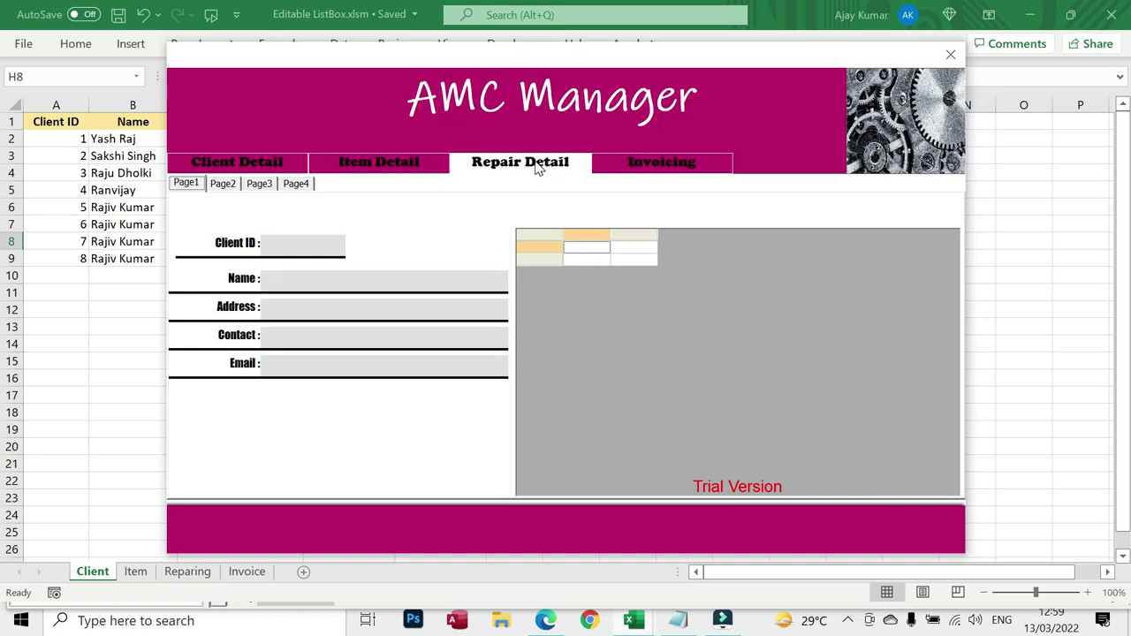
left_click(385, 167)
left_click(278, 168)
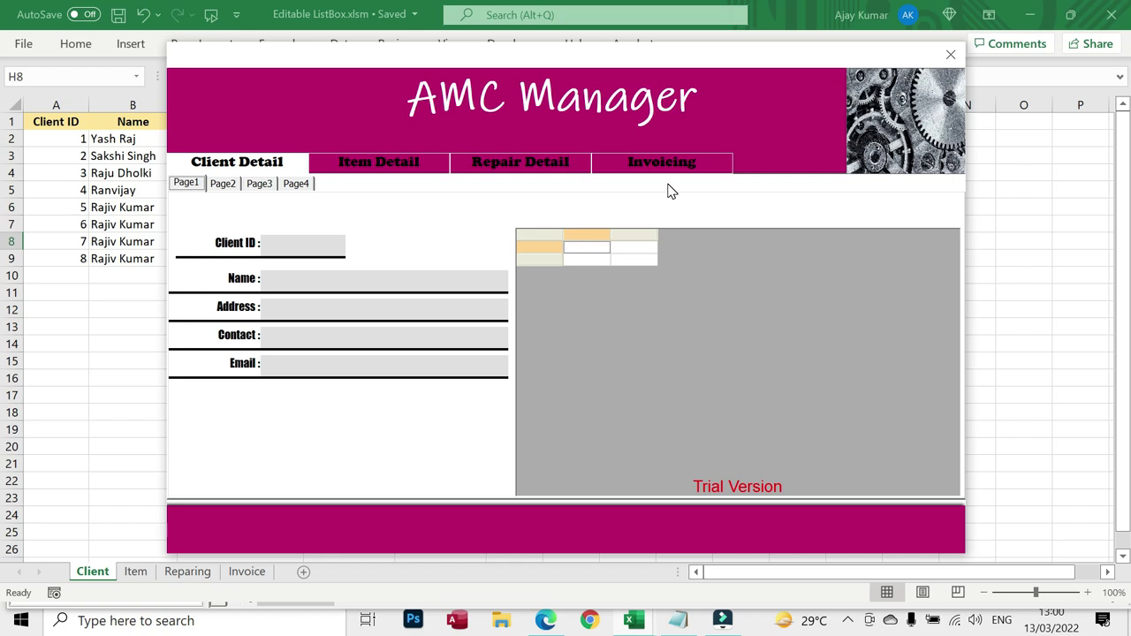
left_click(378, 168)
left_click(528, 167)
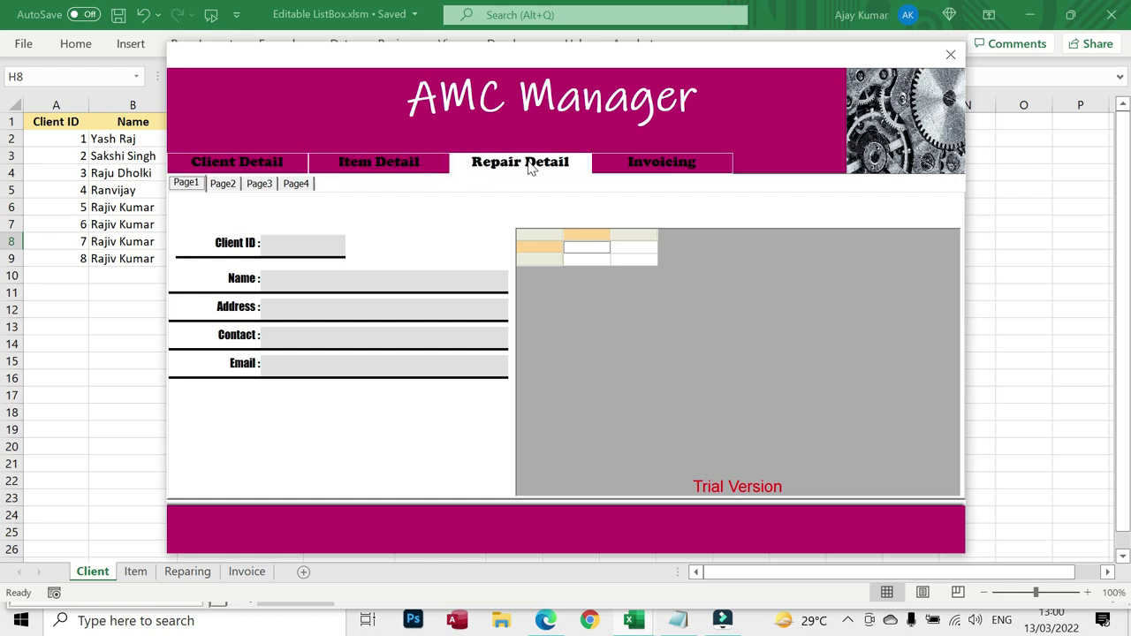
left_click(676, 166)
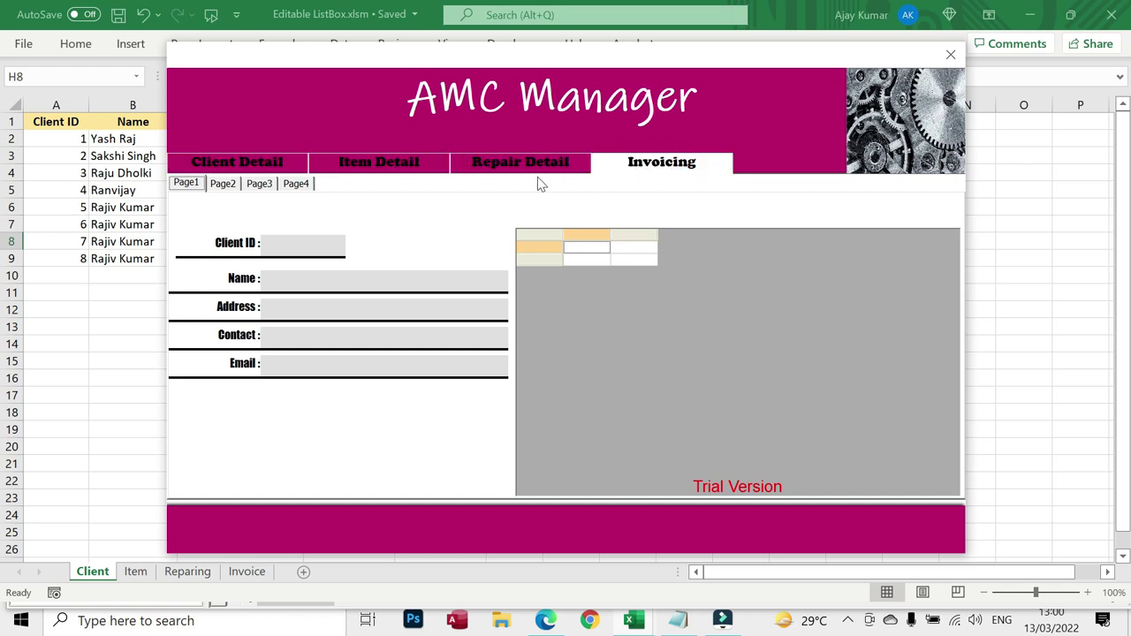
left_click(942, 57)
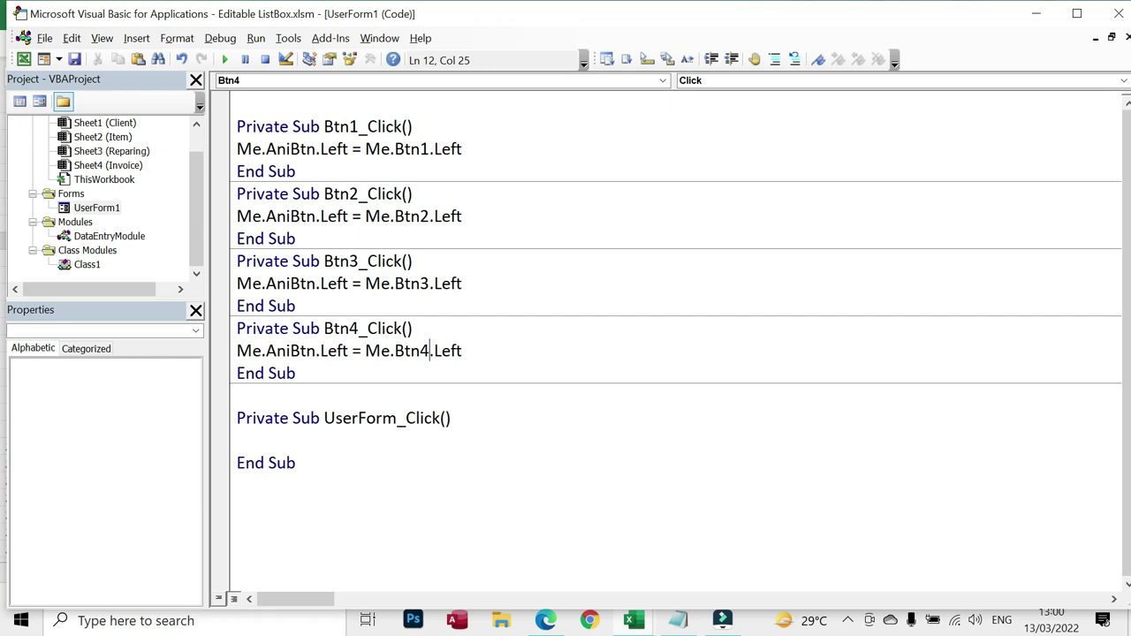
Select and delete all of UserForm1's code.
key("ctrl+End")
key("shift+Up")
key("shift+Up")
key("shift+Up")
key("shift+Up")
key("shift+Up")
key("shift+Up")
key("shift+Up")
key("Delete")
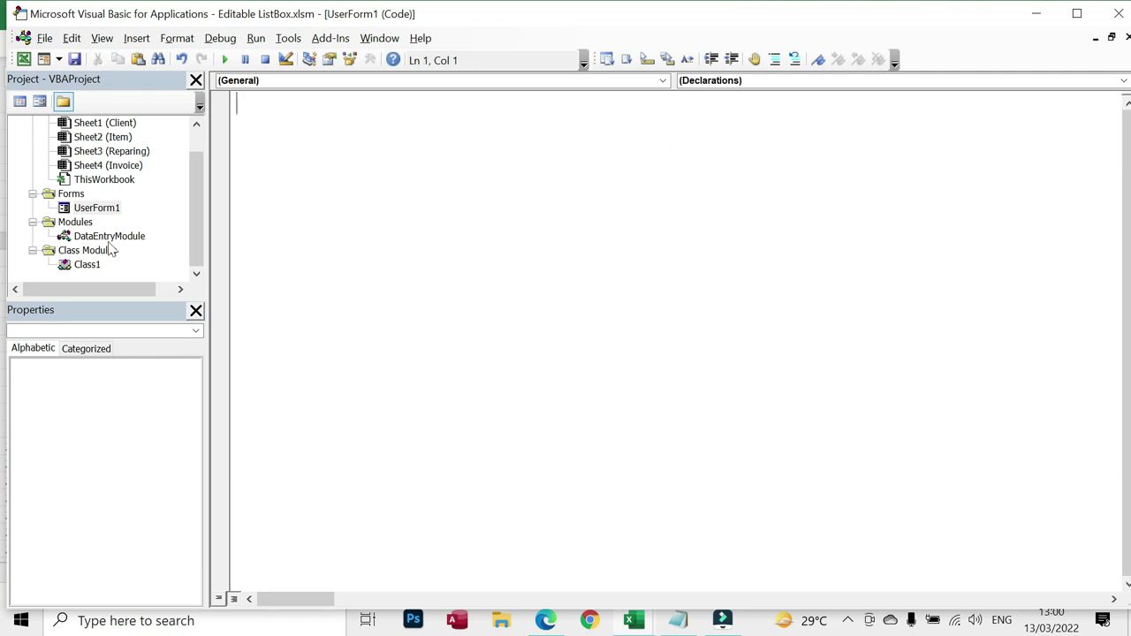
Remove the AniBtn positioning line, then select and delete all remaining code.
left_click(87, 266)
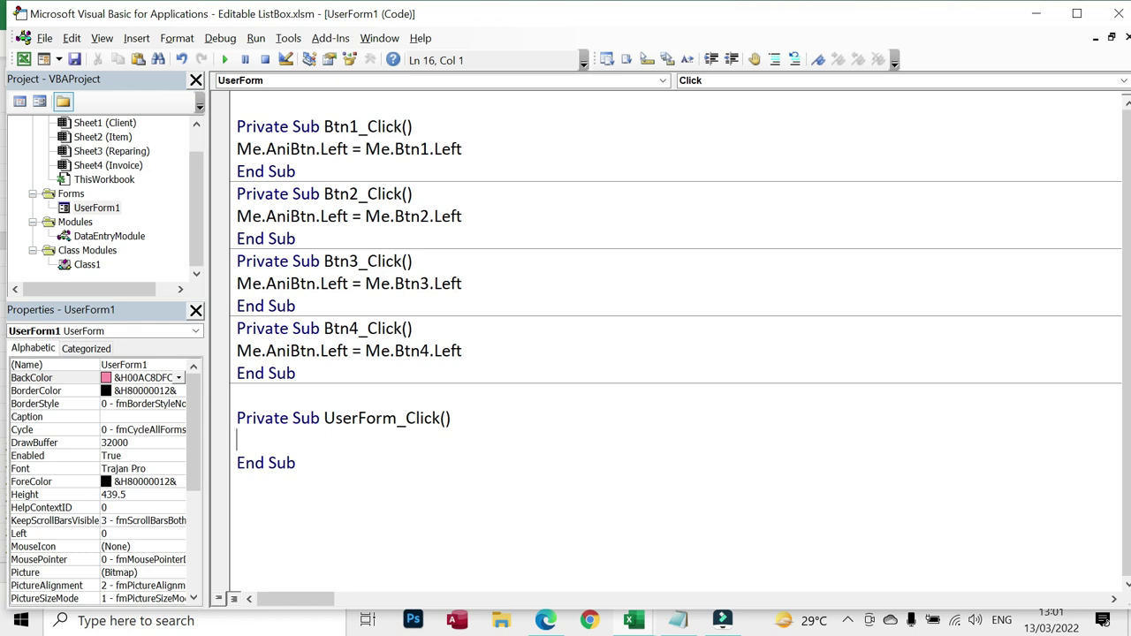
left_click_drag(462, 148, 226, 156)
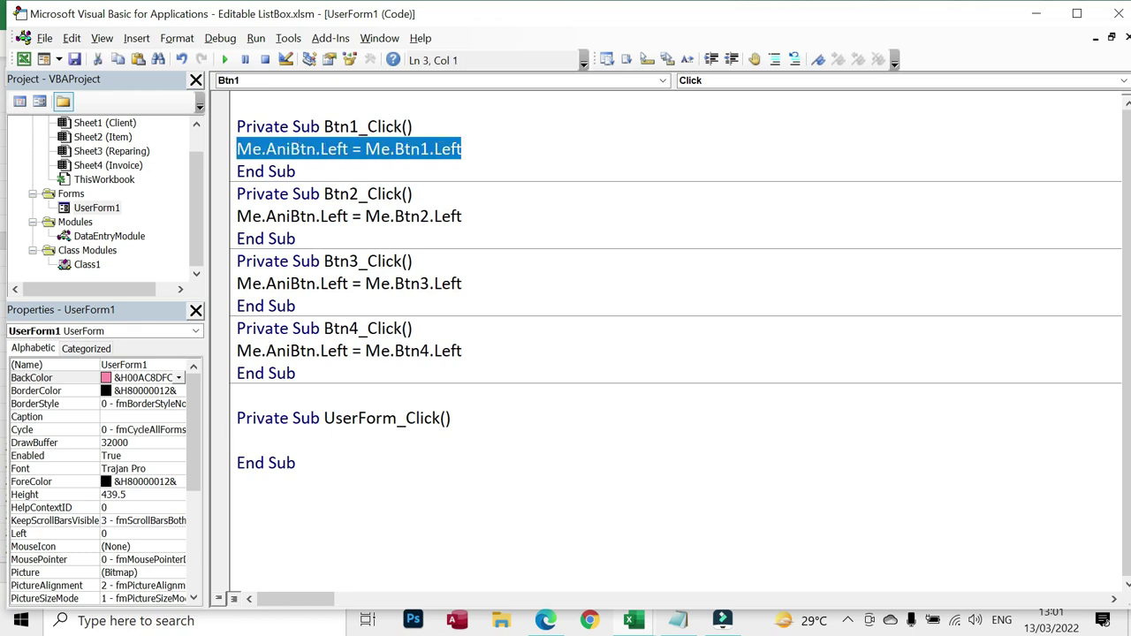
key("Delete")
key("ctrl+a")
key("Delete")
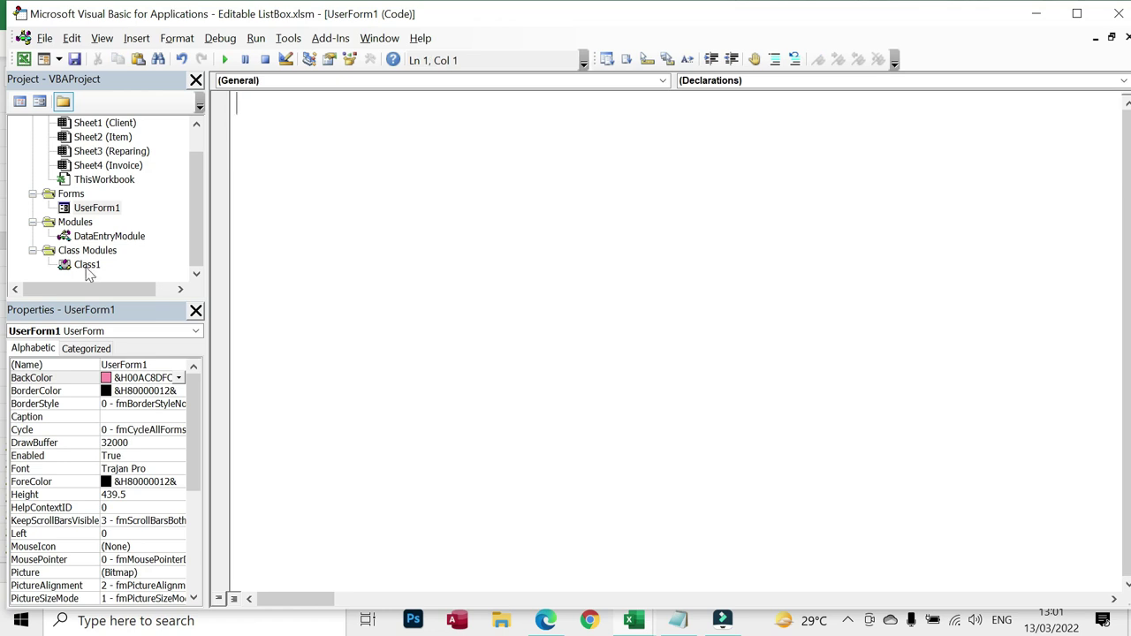
Open the Class1 code and write the line Me.AniBtn.Left = Me.Btn1.Left.
left_click(137, 39)
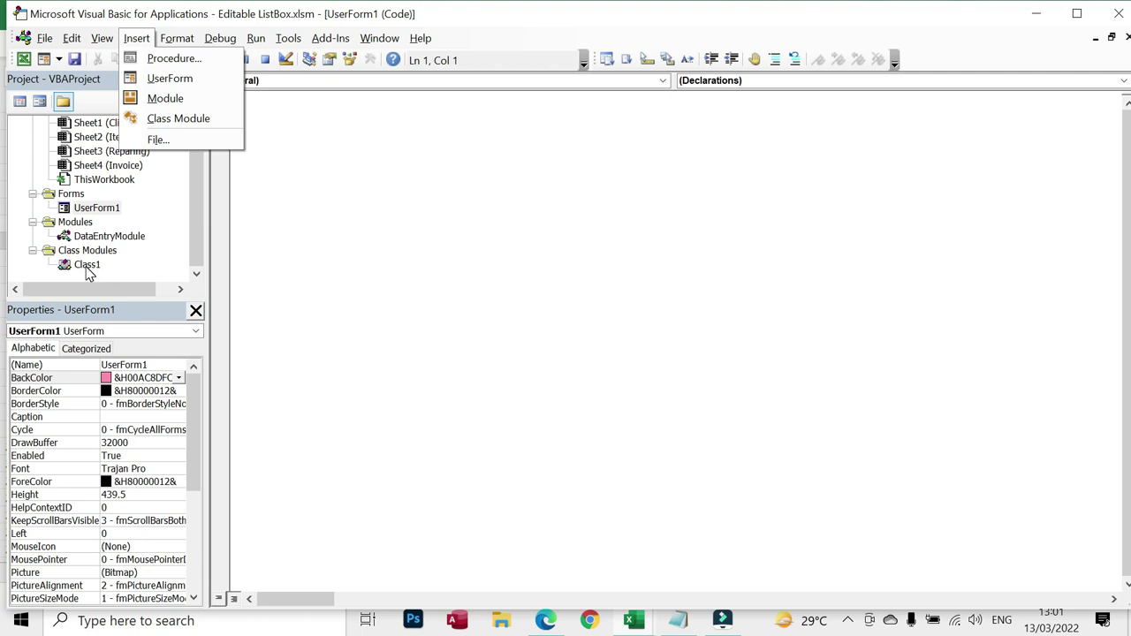
double_click(87, 267)
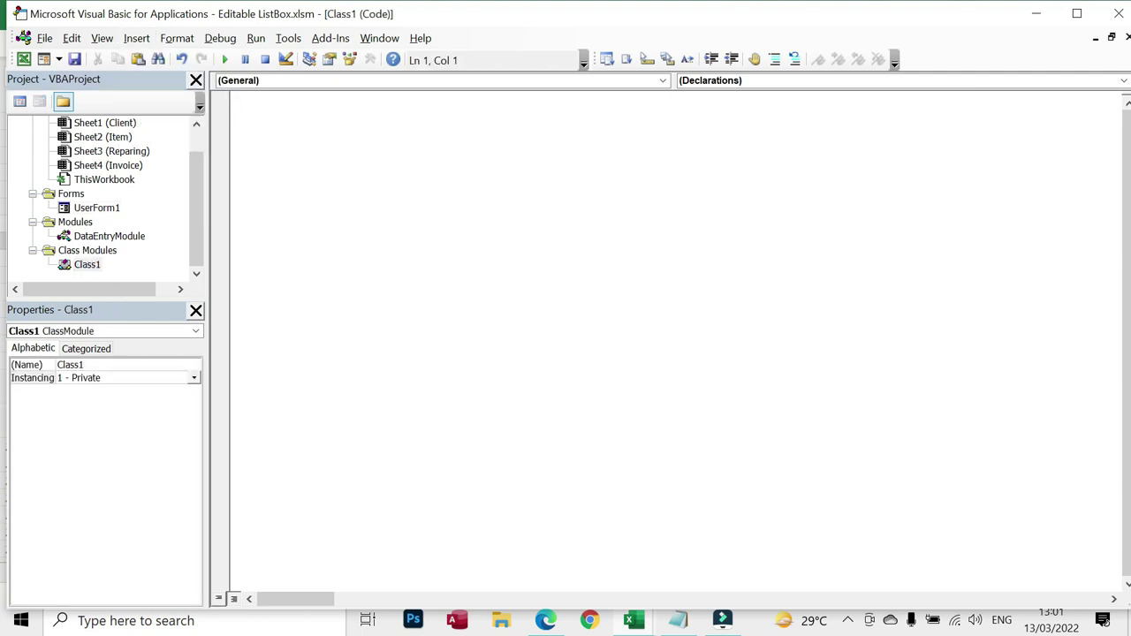
key("Return")
key("Return")
type("Me.AniBtn.Left = Me.Btn1.Left")
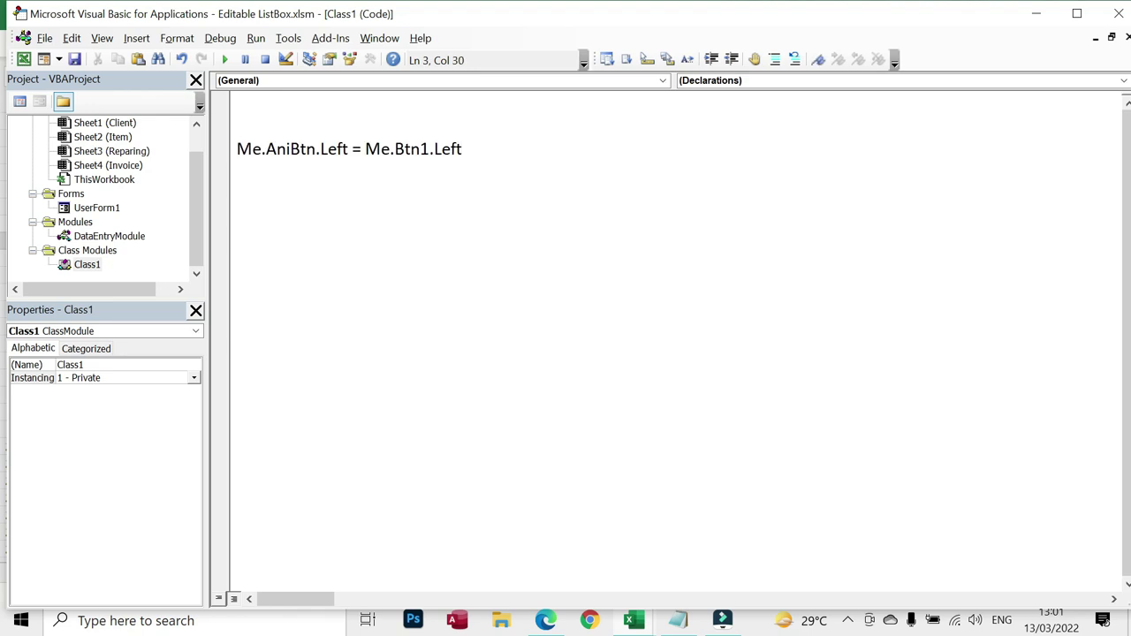
Add Public WithEvents LblBtn As MSForms.Label at the top of Class1.
left_click(237, 104)
type("Public WithEvents")
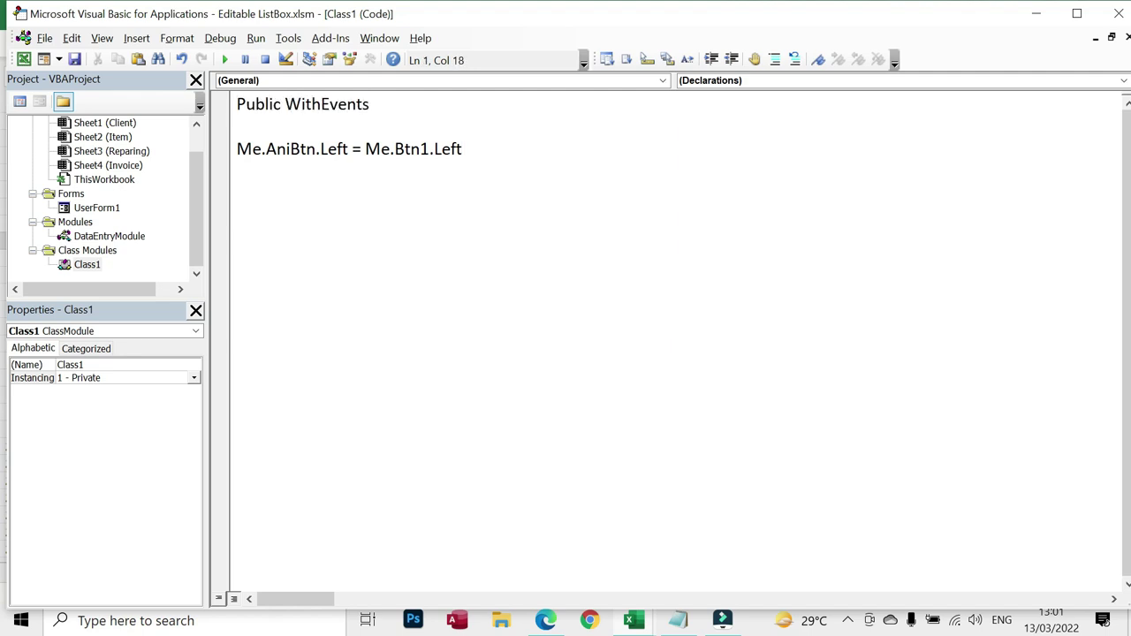
type(" LblBtn as ")
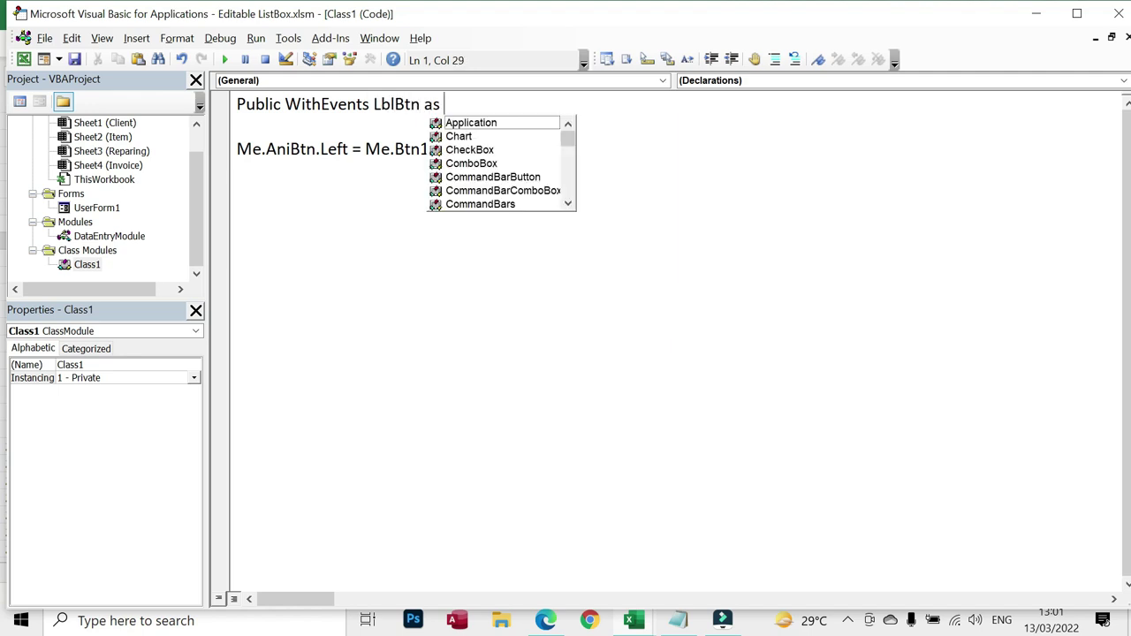
type("msg")
key("BackSpace")
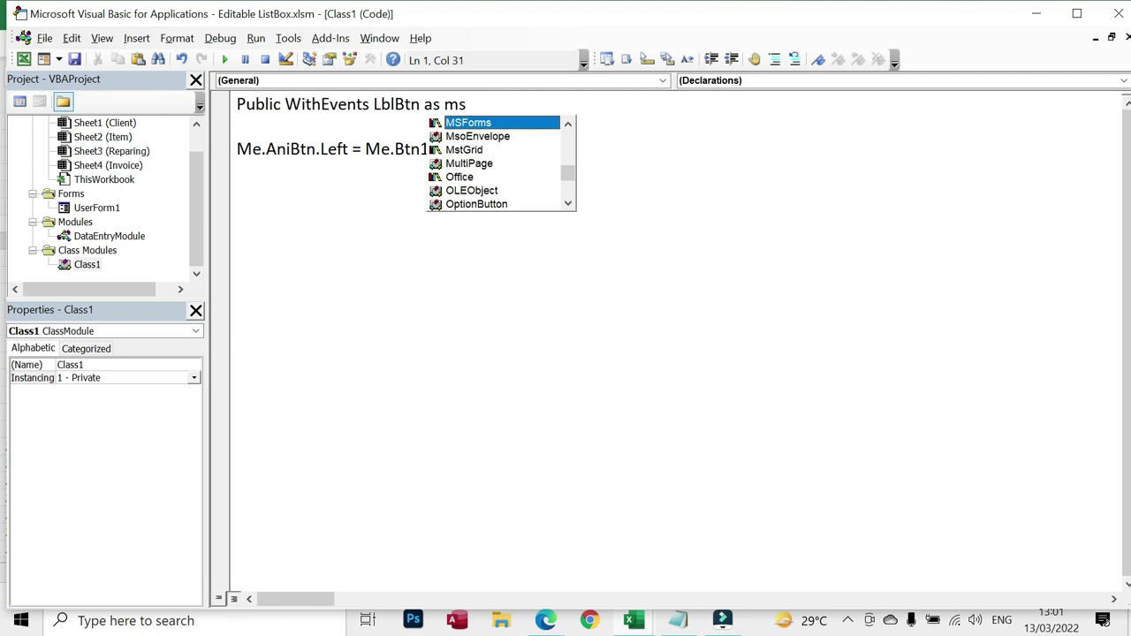
key("Tab")
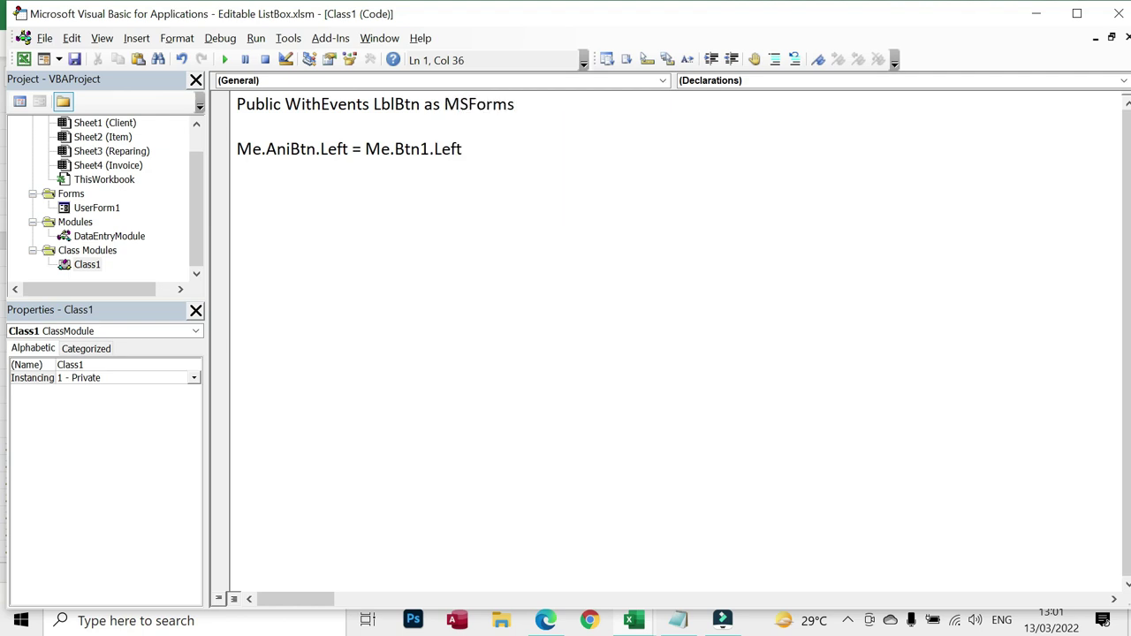
type(".la")
key("Tab")
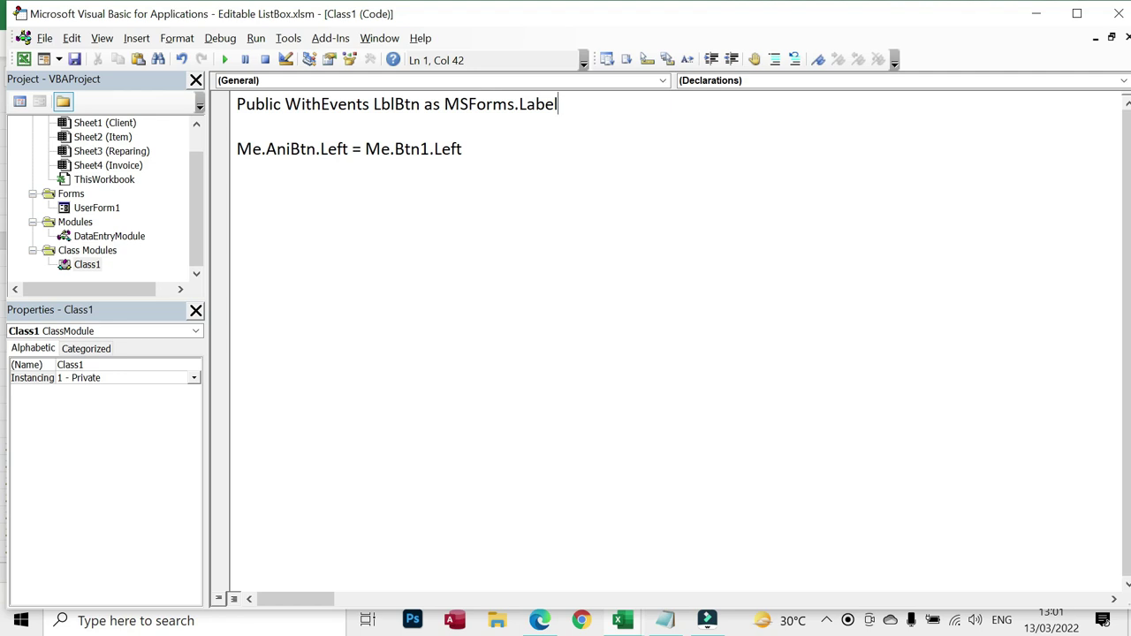
key("Return")
key("Return")
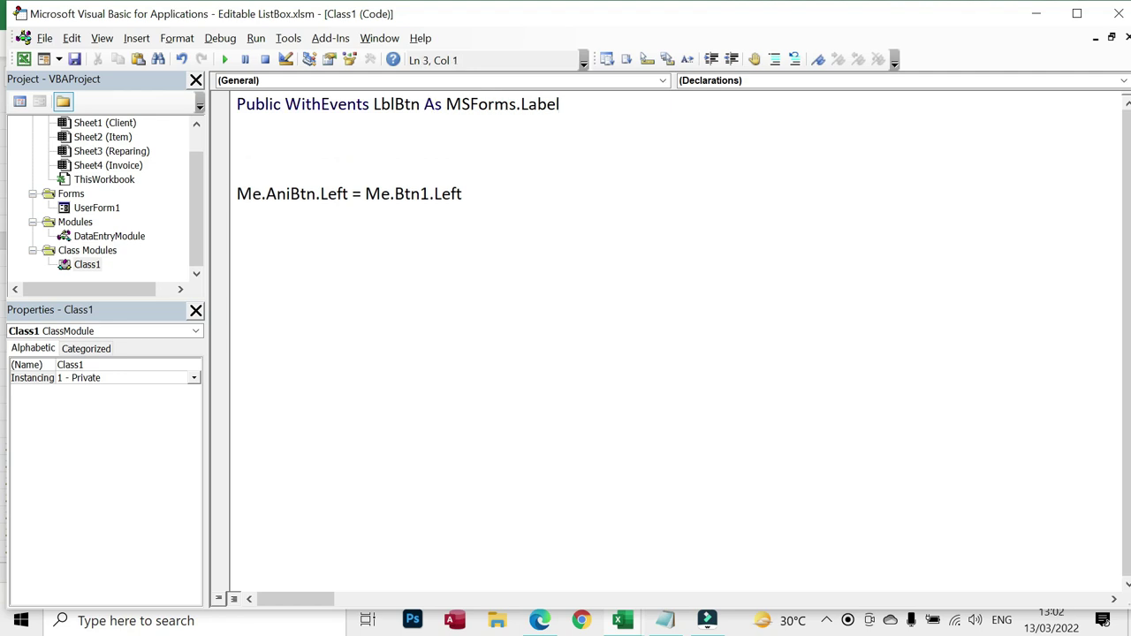
Create a Private Sub LblBtn_Click() procedure and move the AniBtn line into it.
type("Private Sub LblBtn_Click()")
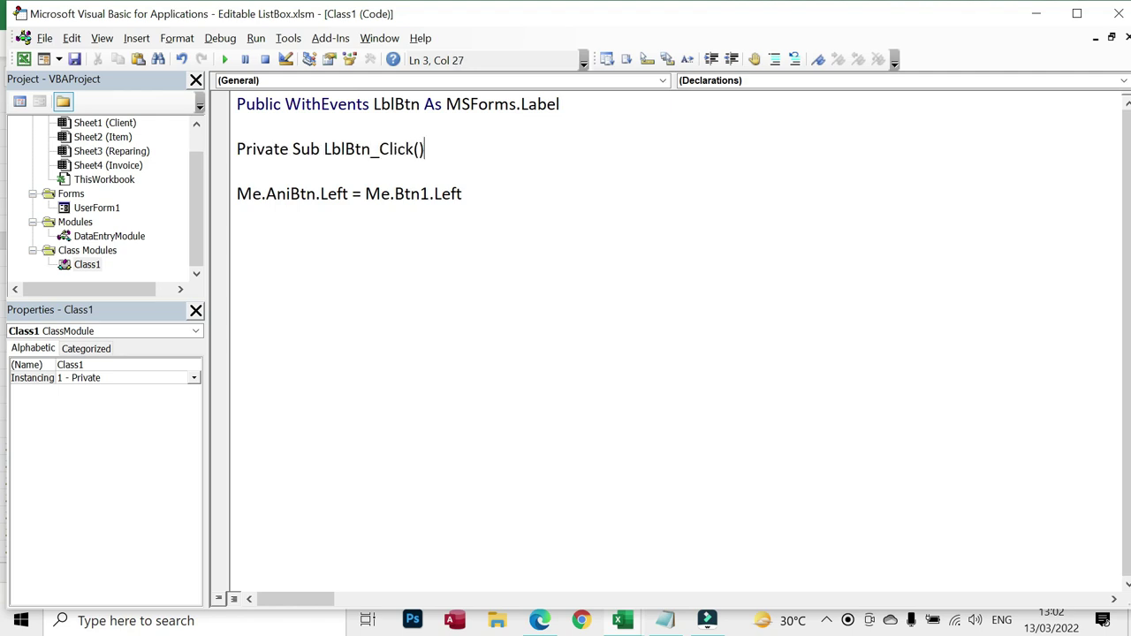
key("Return")
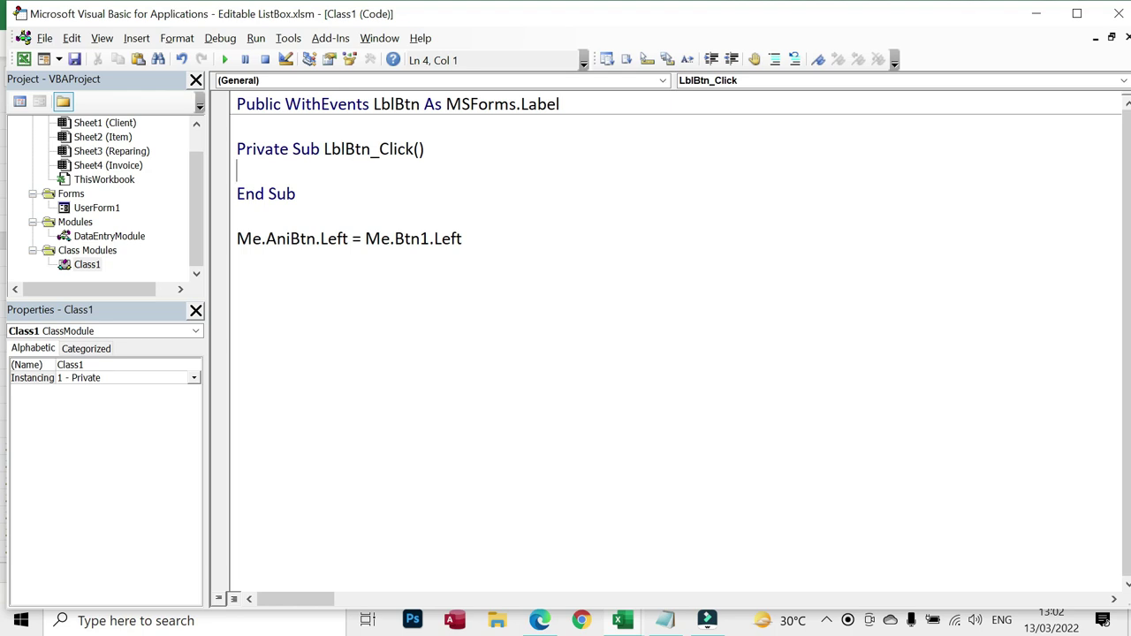
left_click(462, 239)
key("shift+Home")
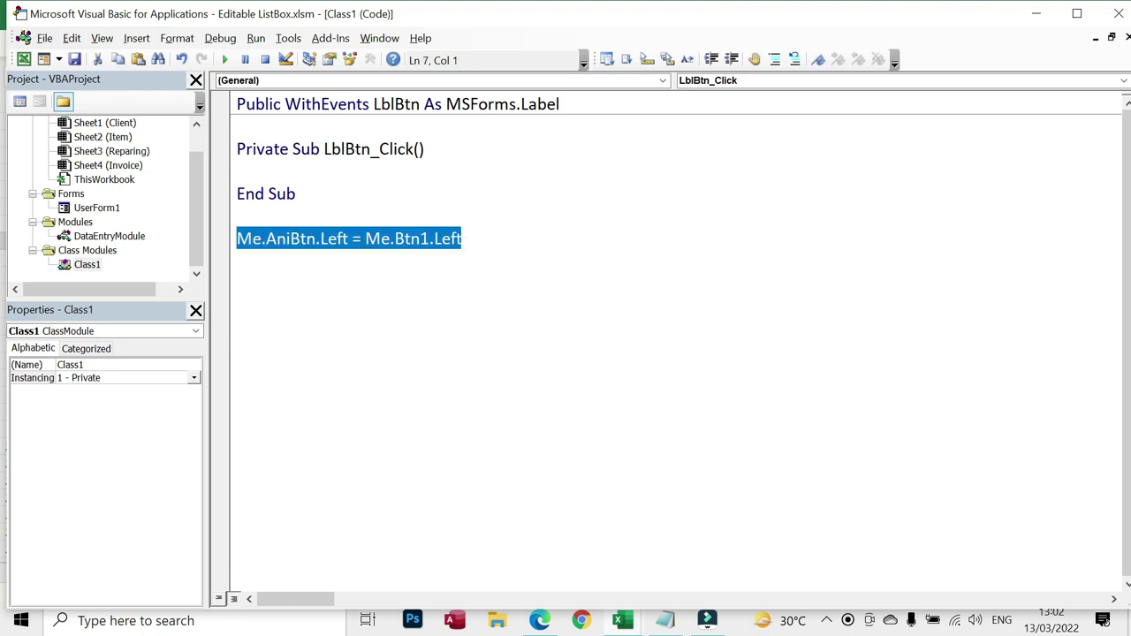
key("Delete")
key("ctrl+z")
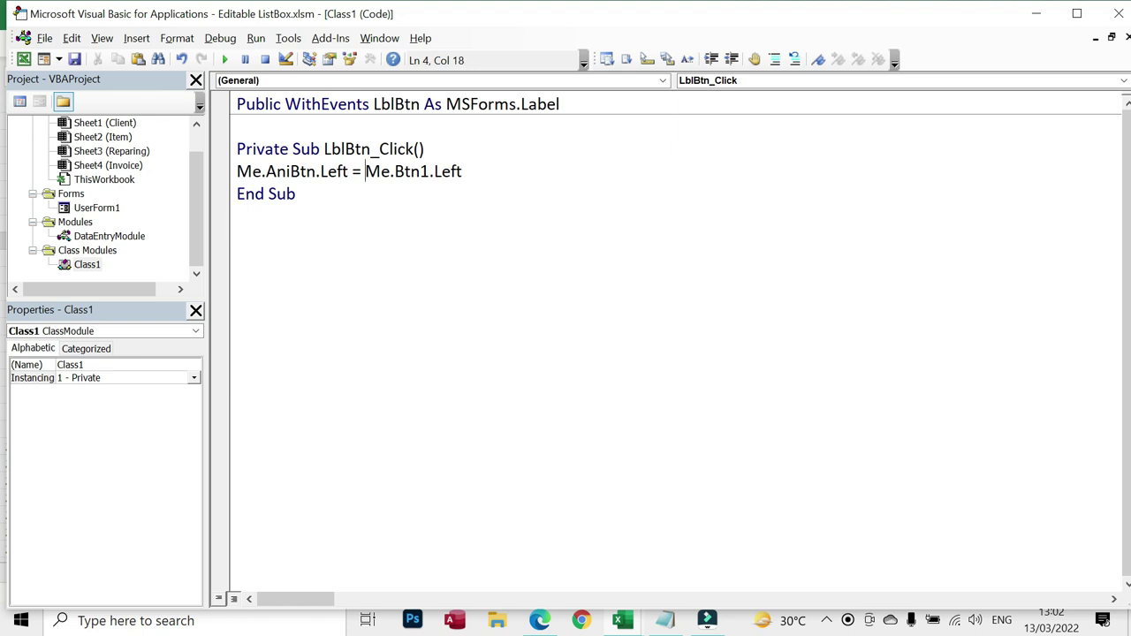
Replace Me.Btn1 with LblBtn on the AniBtn line.
left_click(409, 171)
key("Right")
key("Right")
key("Right")
key("Right")
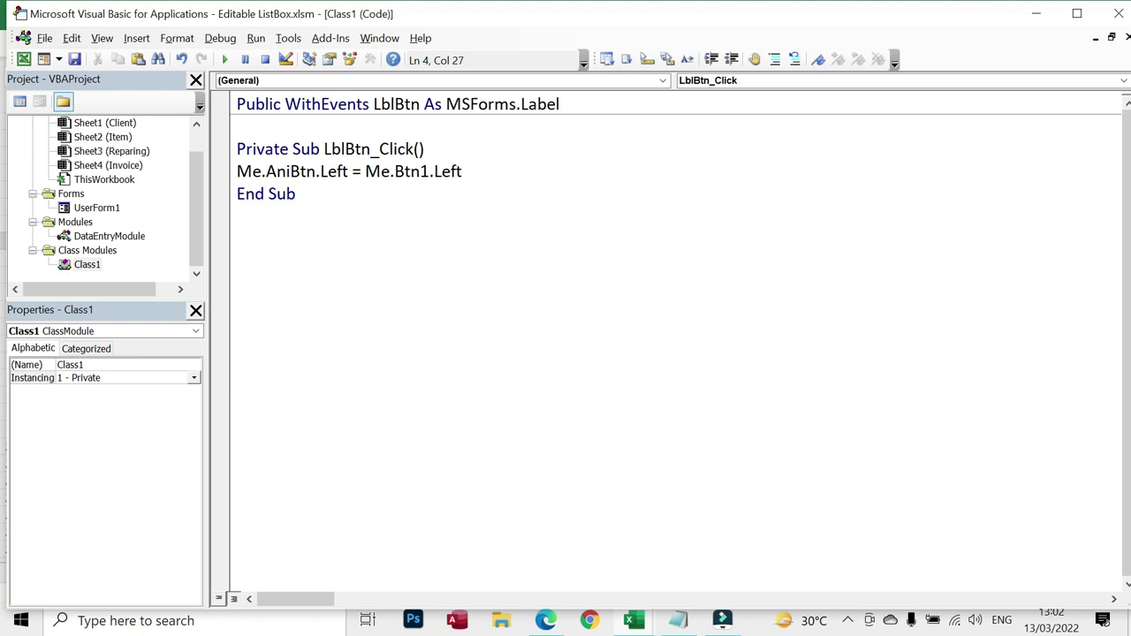
left_click(430, 171)
key("shift+Left")
key("shift+Left")
key("shift+Left")
key("shift+Left")
key("shift+Left")
type("LblBtn")
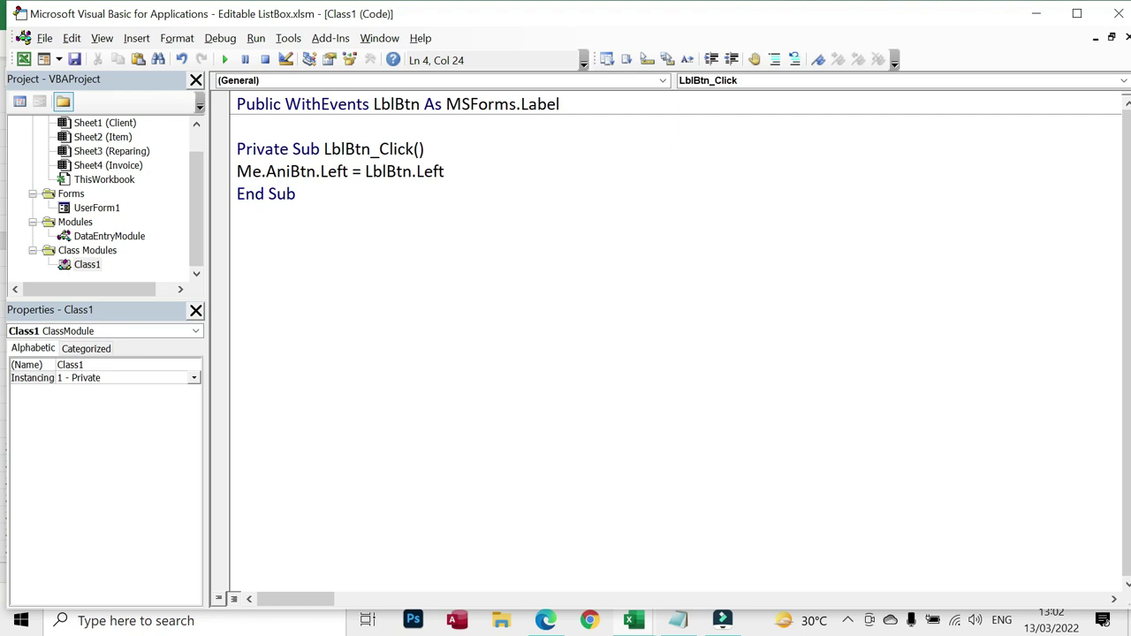
Replace the Me qualifier with UserForm1 and remove the blank line under the declaration.
left_click(320, 172)
key("Left")
key("Left")
key("Left")
key("Left")
key("Left")
key("Left")
key("shift+Left")
key("shift+Left")
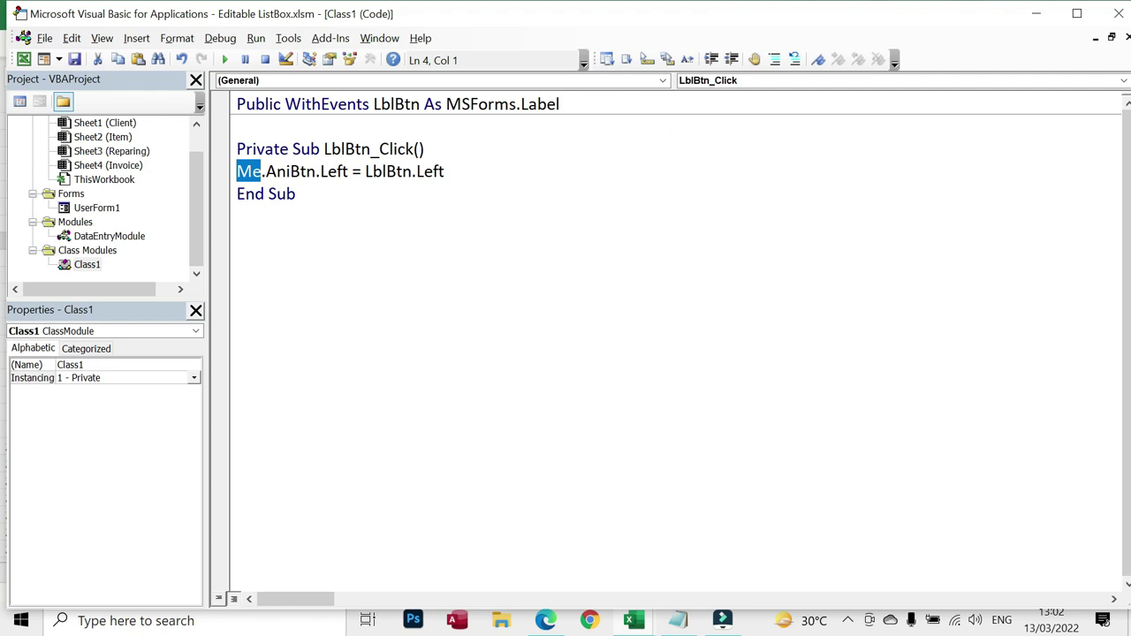
type("Userform1")
key("Down")
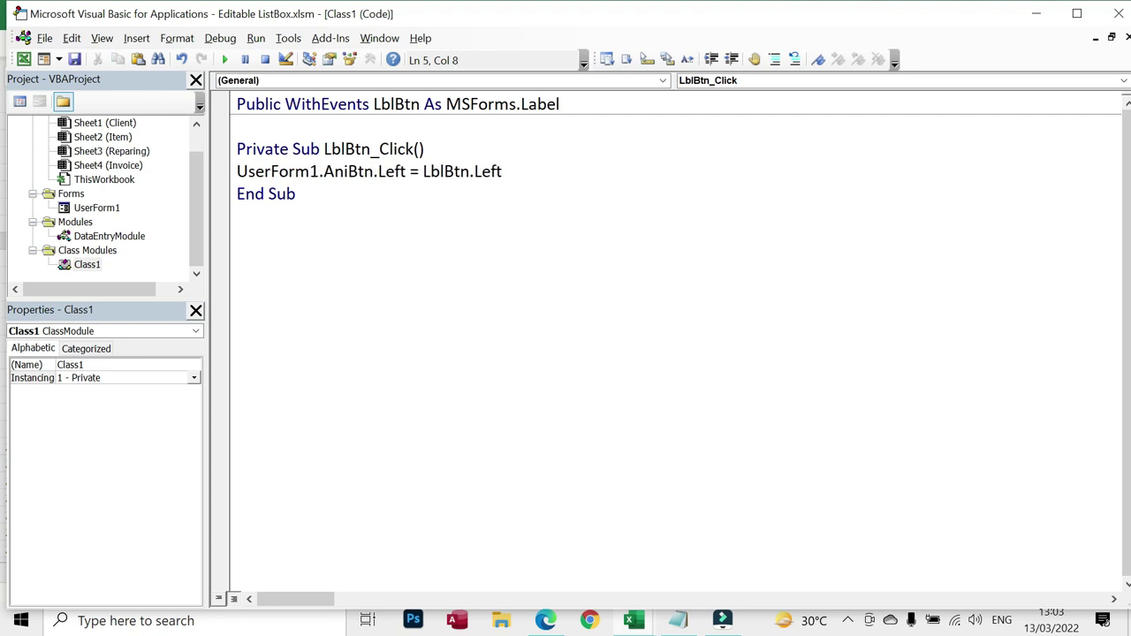
key("Up")
key("Up")
key("Up")
key("BackSpace")
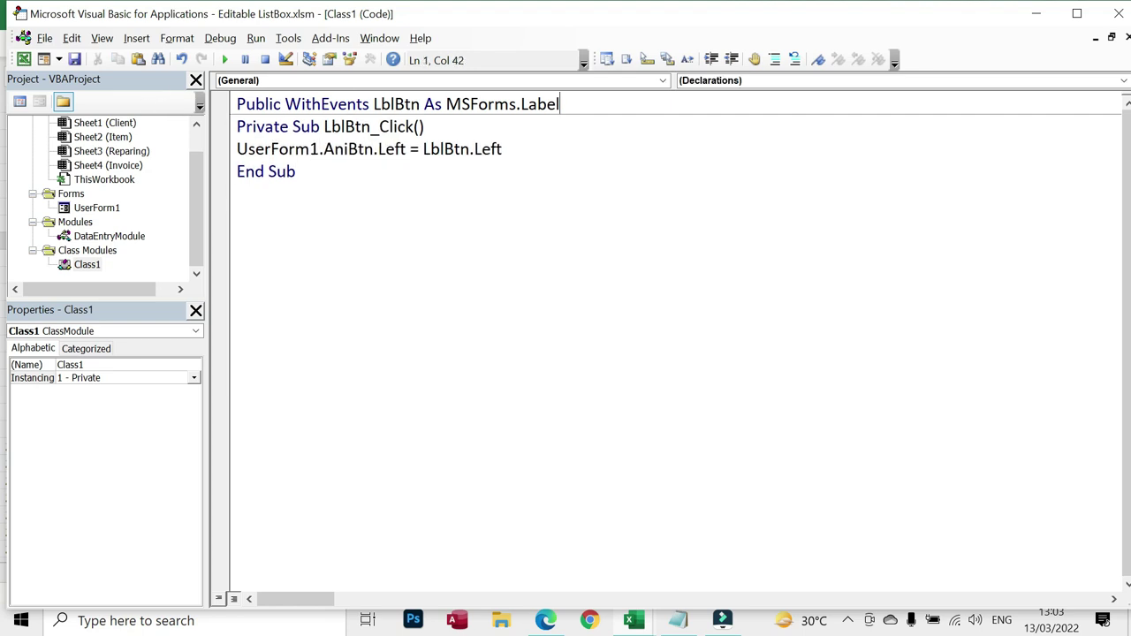
In UserForm1's code, create a UserForm_Initialize procedure and delete the UserForm_Click stub.
double_click(108, 210)
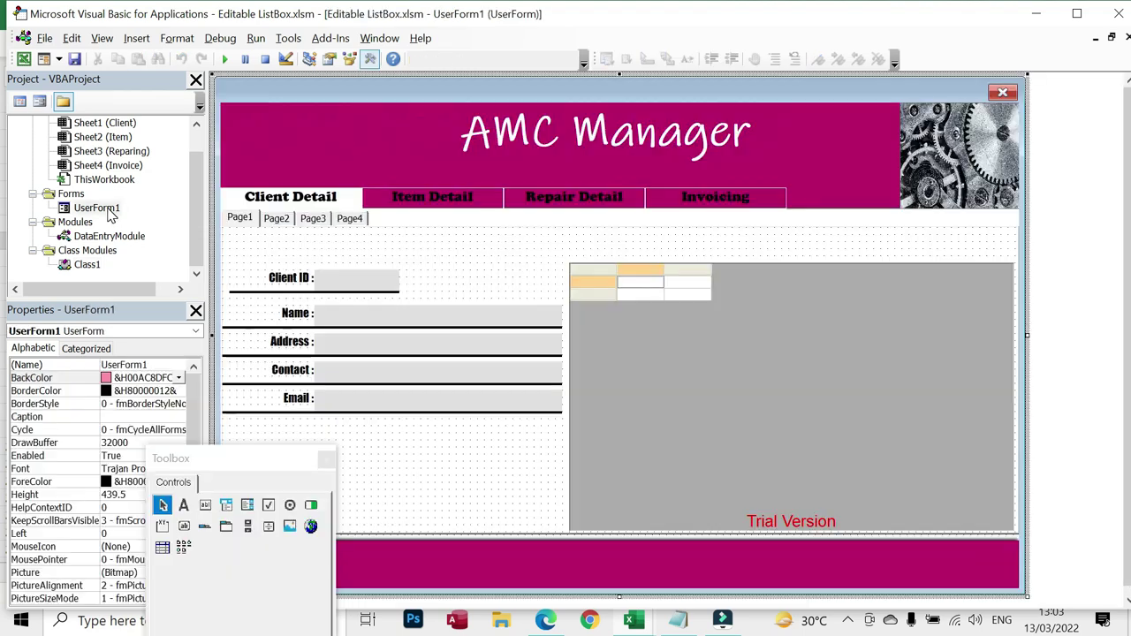
double_click(310, 128)
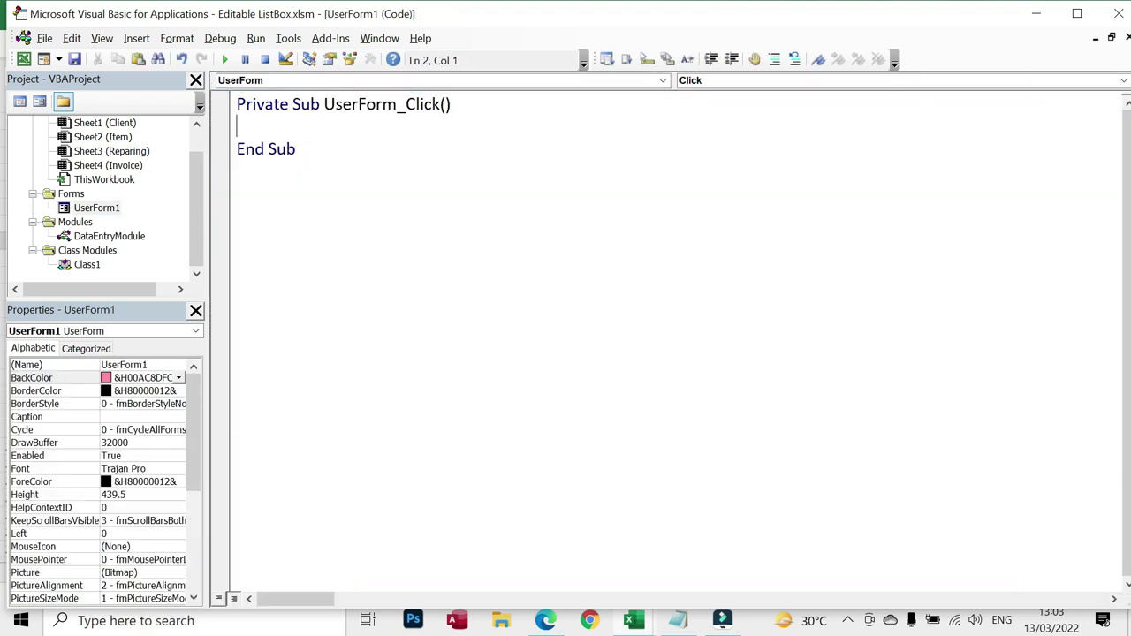
left_click(778, 80)
key("i")
key("Return")
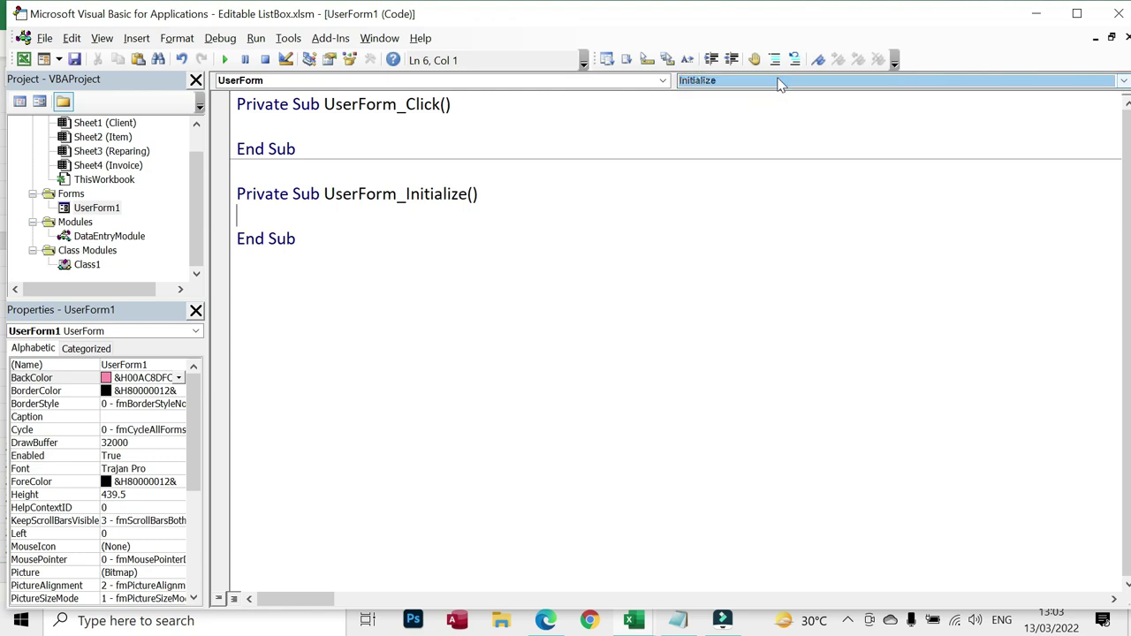
key("ctrl+Up")
key("shift+Down")
key("shift+Down")
key("shift+Down")
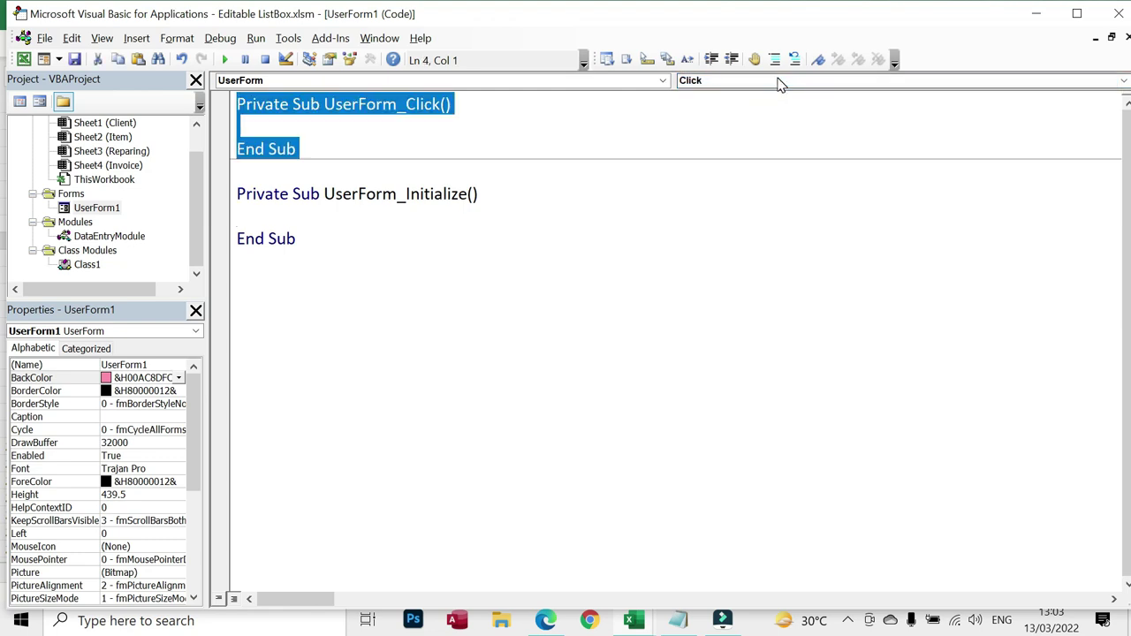
key("Delete")
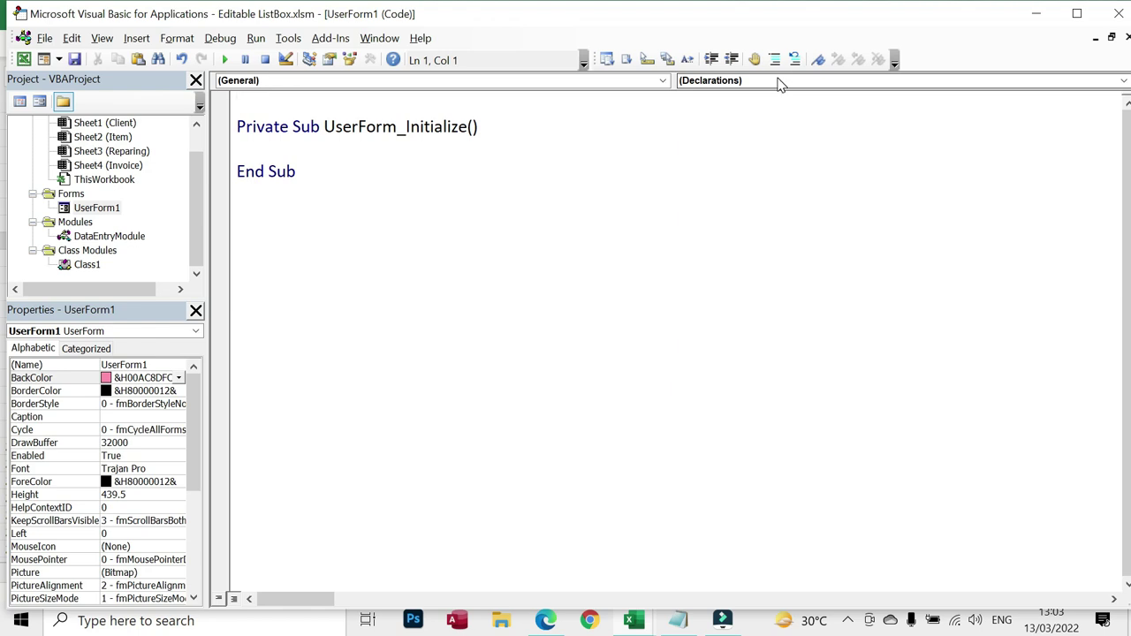
Declare Dim LblEvent As Class1 and add a For AddEvent = 1 To 4 … Next loop.
type("Dim LblEvent as clas")
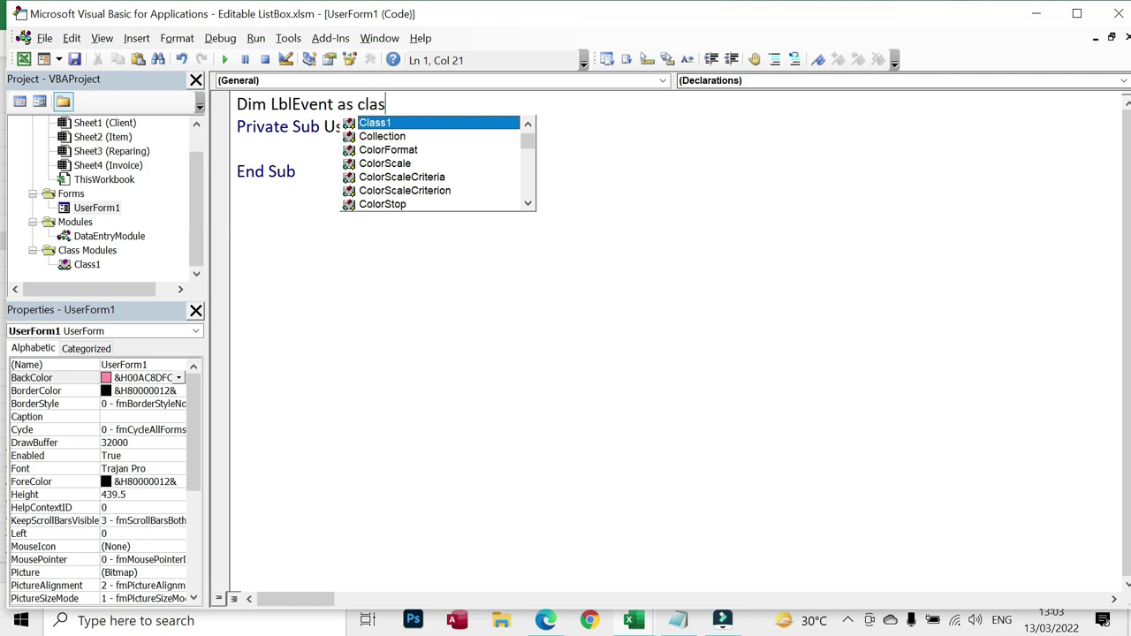
key("Tab")
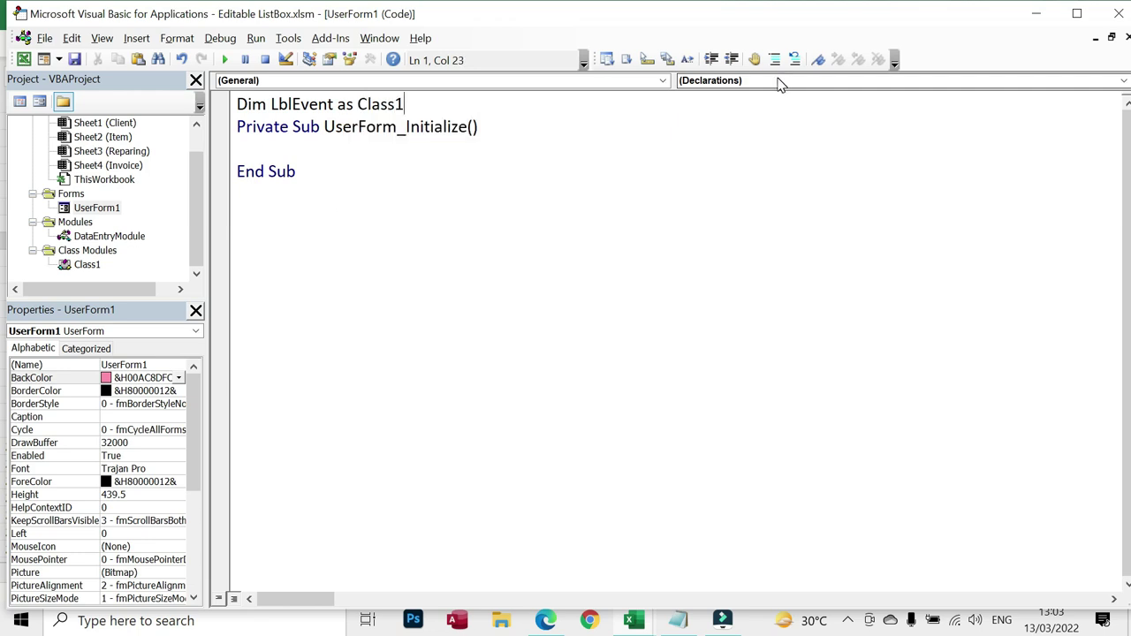
key("Down")
key("Down")
key("Tab")
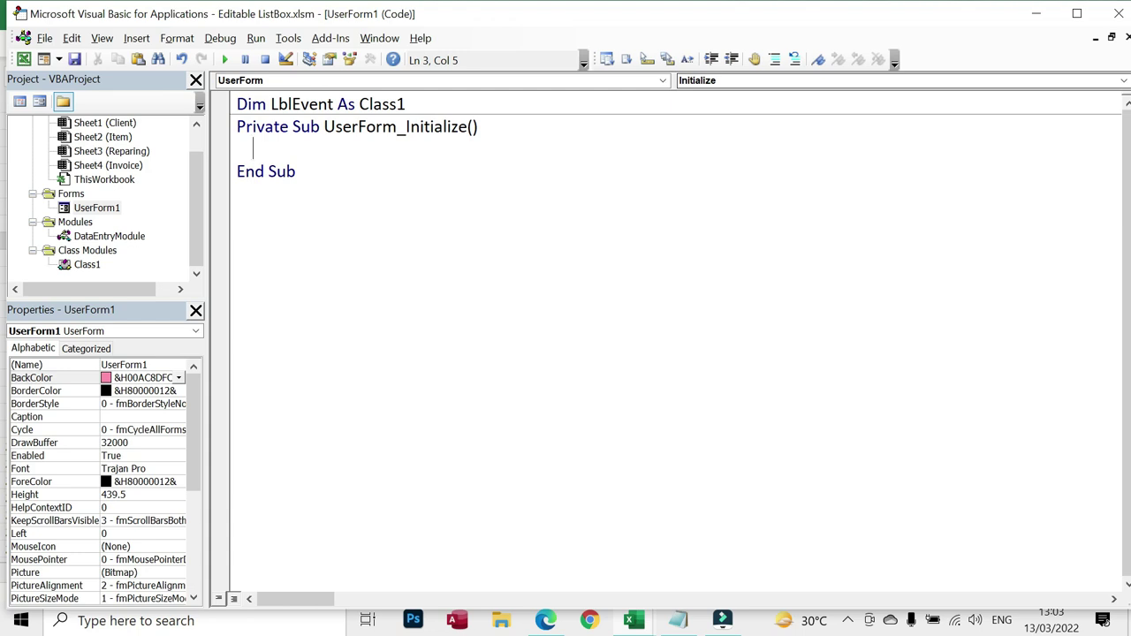
type("For AddEvent = 1 to 4")
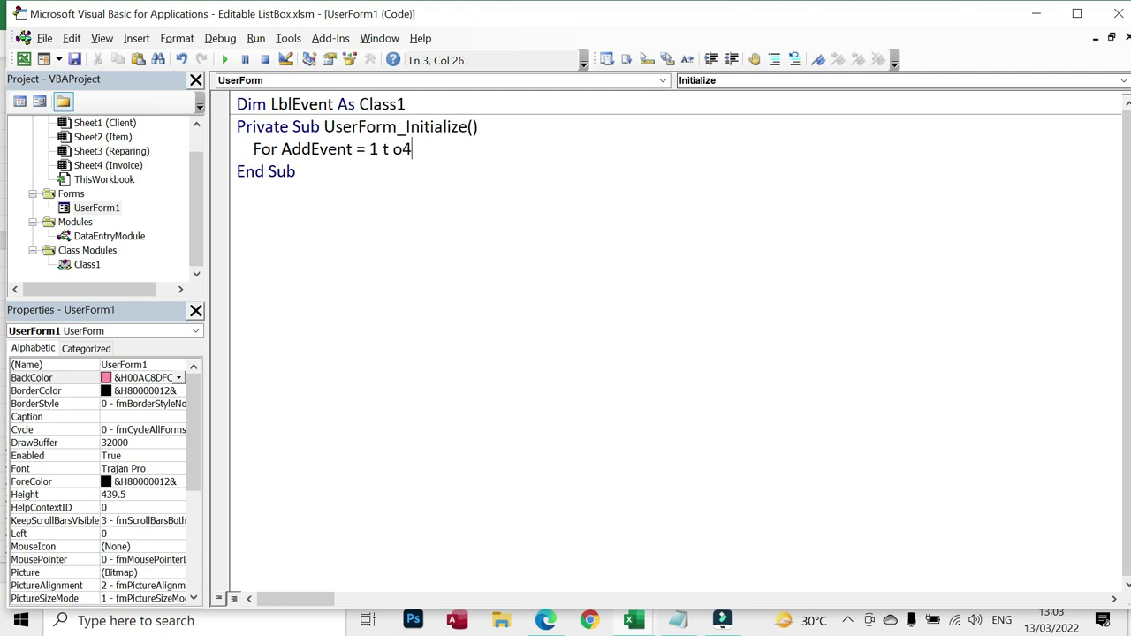
key("Return")
key("Return")
type("Next AddEvent")
Fill the loop body with Set LblEvent.LblBtn = Me("Btn" & AddEvent), then show the form.
key("Up")
key("Tab")
type("Set ")
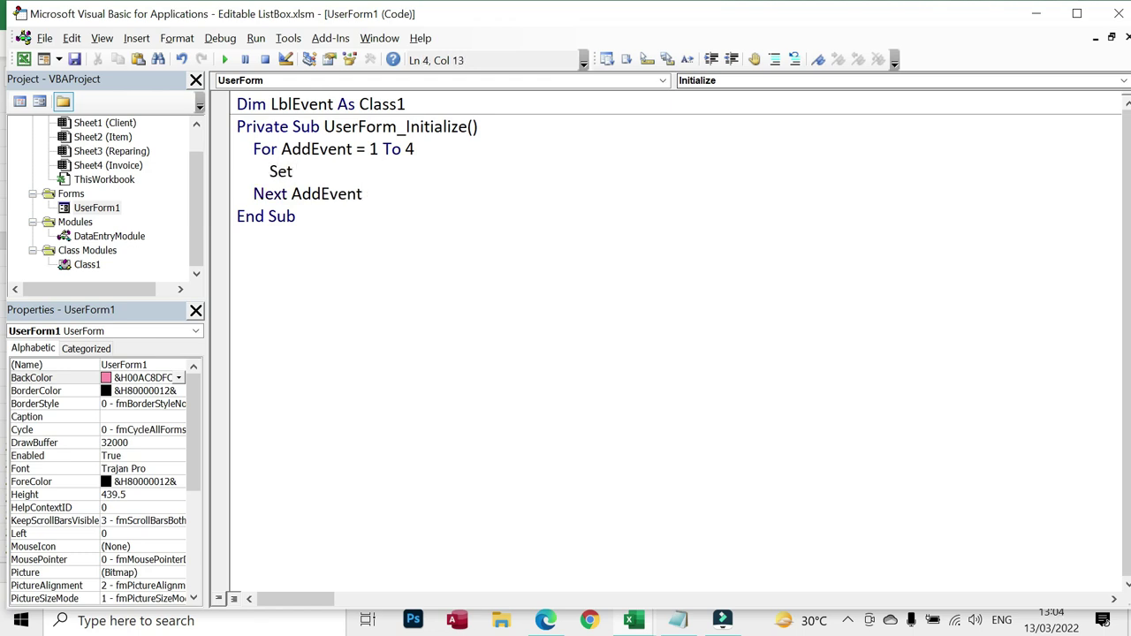
type("LblEvent.")
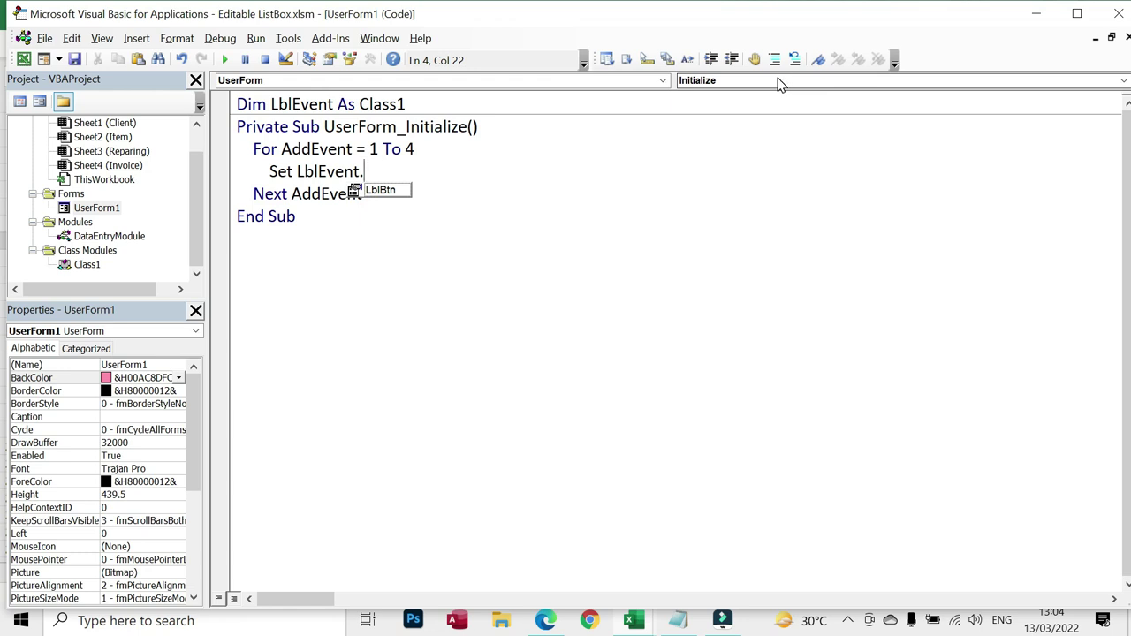
double_click(398, 196)
type("=")
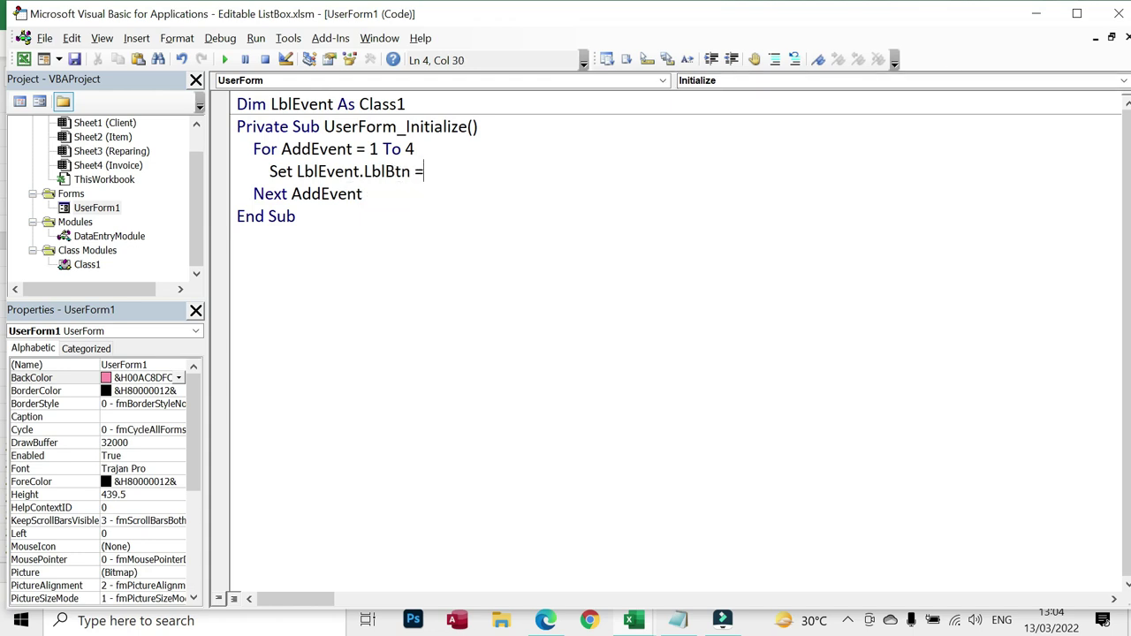
type(" me(")
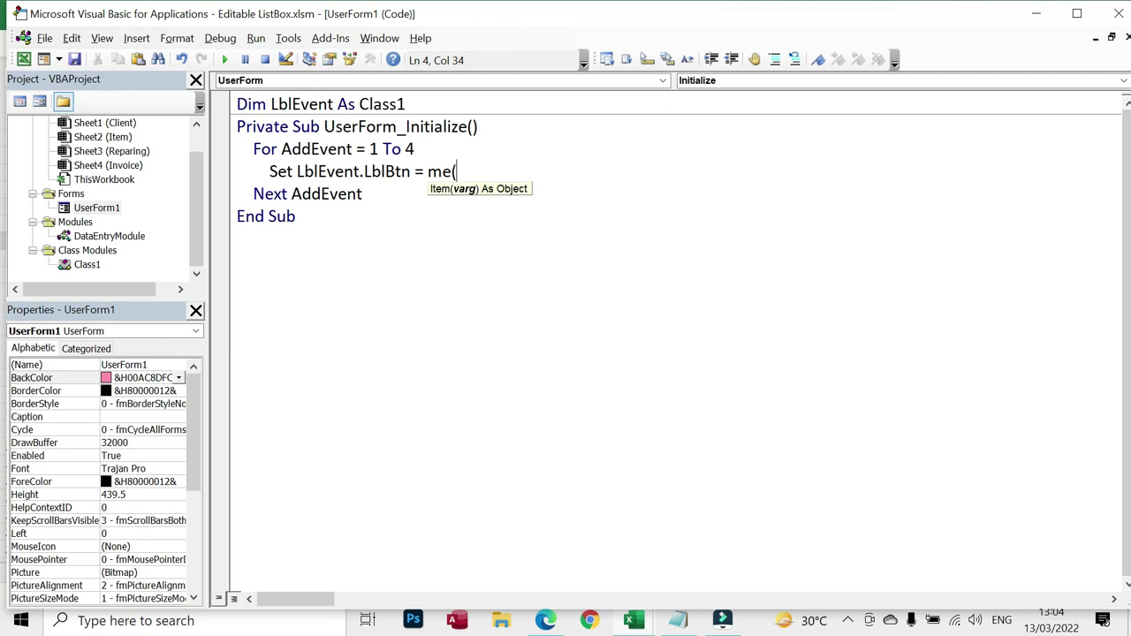
type("\"Btn\" & AddEvent)")
left_click(362, 193)
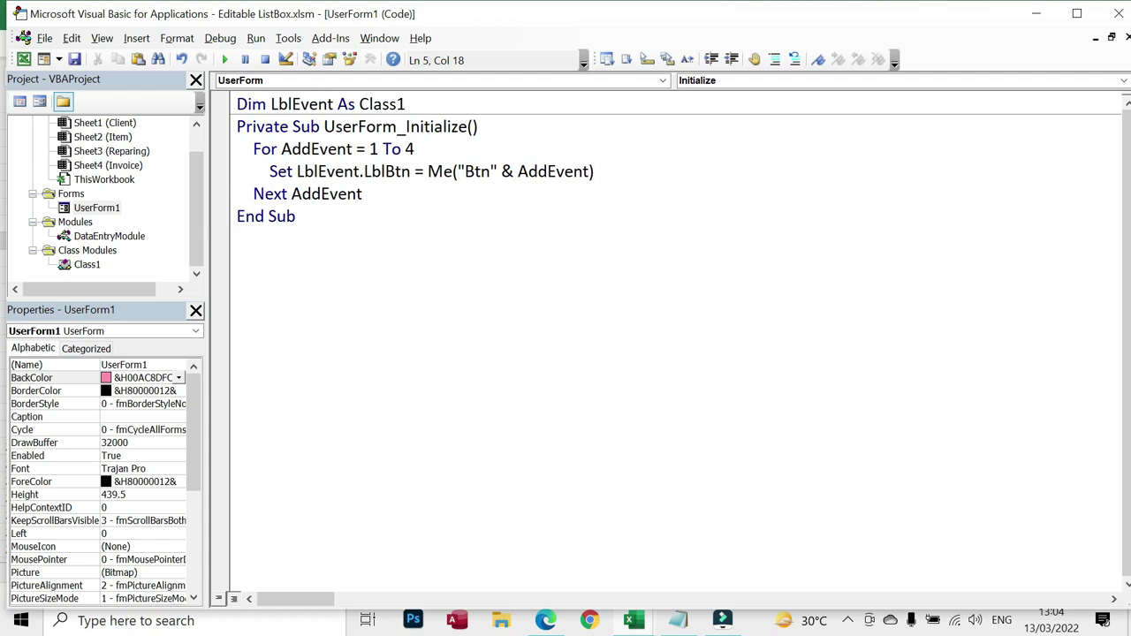
key("shift+F7")
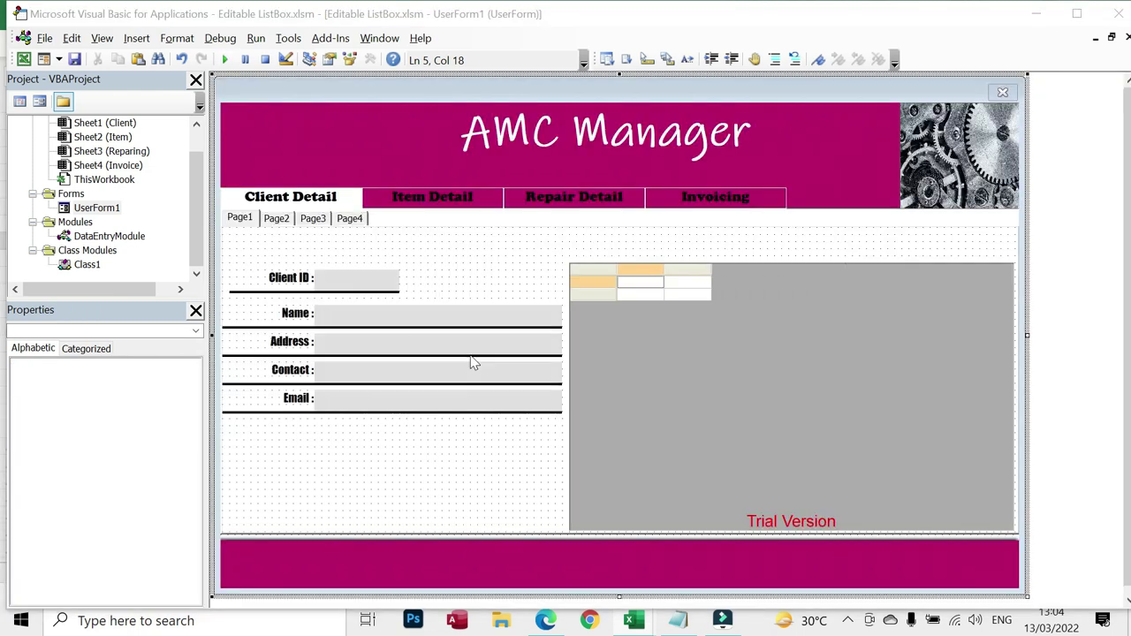
After run-time error 91, change the declaration to Dim LblEvent As New Class1 and rerun the form.
left_click(587, 382)
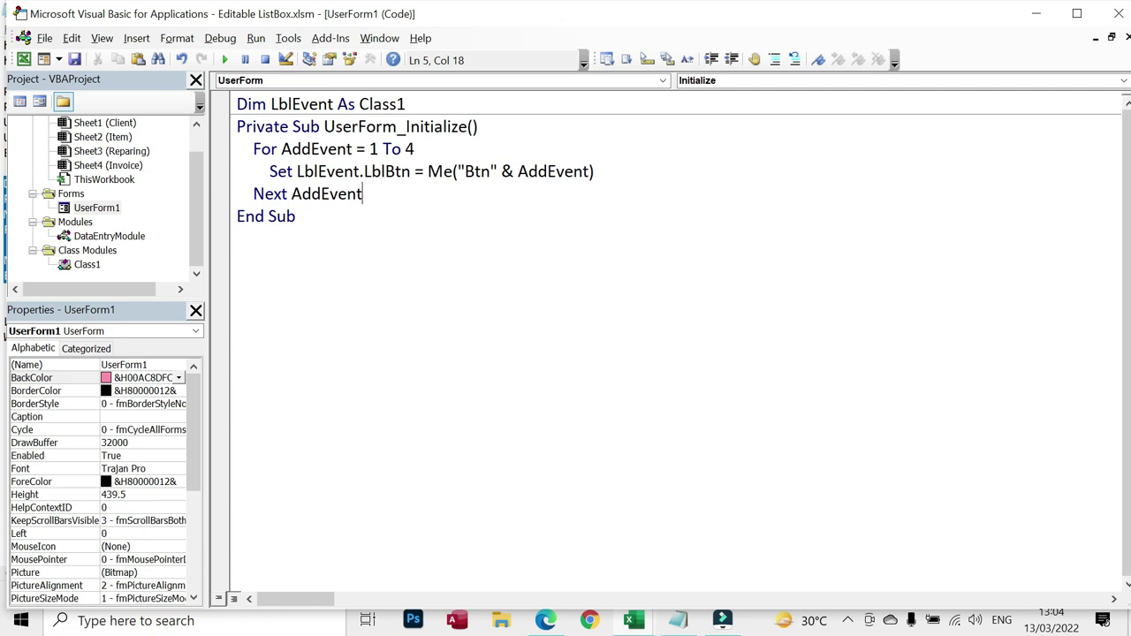
left_click(224, 59)
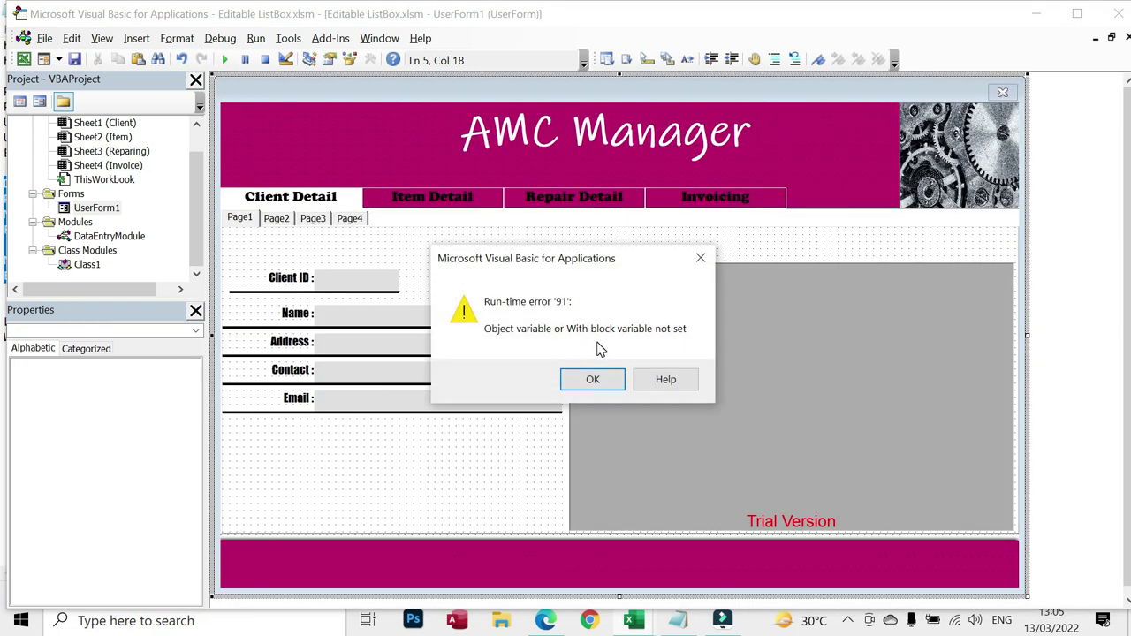
left_click(592, 380)
left_click(359, 104)
type("New Class1")
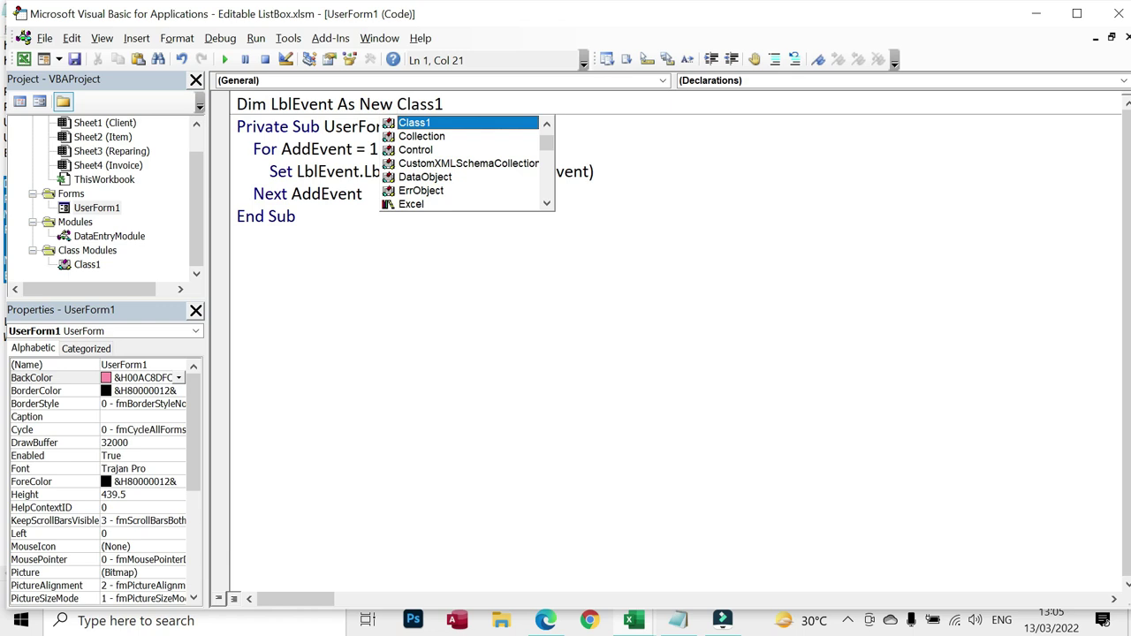
key("Tab")
left_click(443, 126)
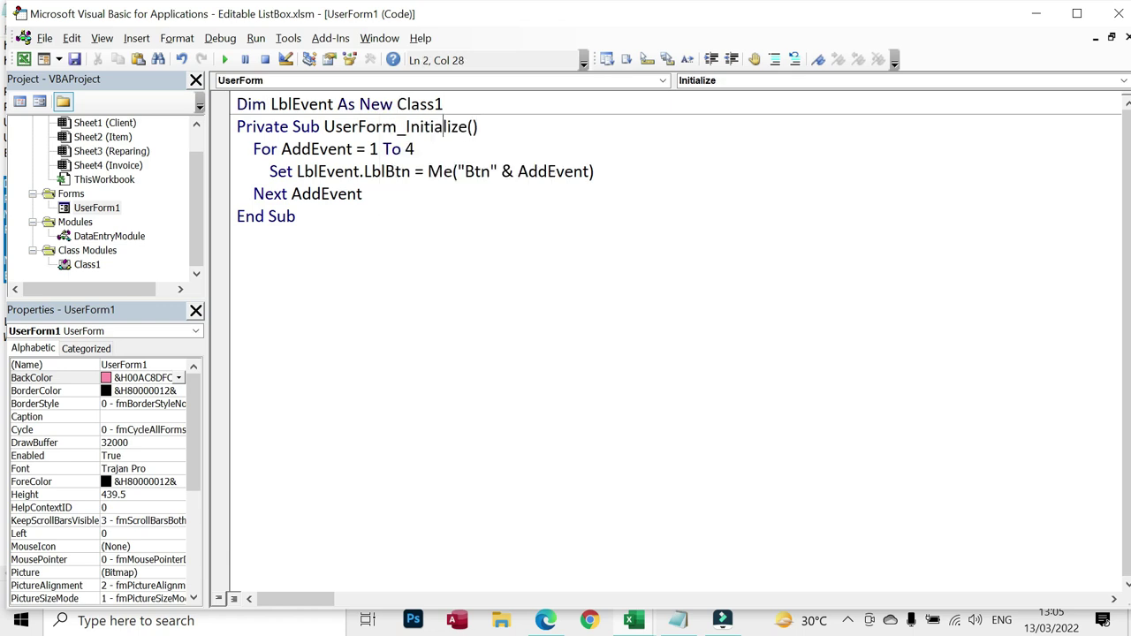
left_click(225, 59)
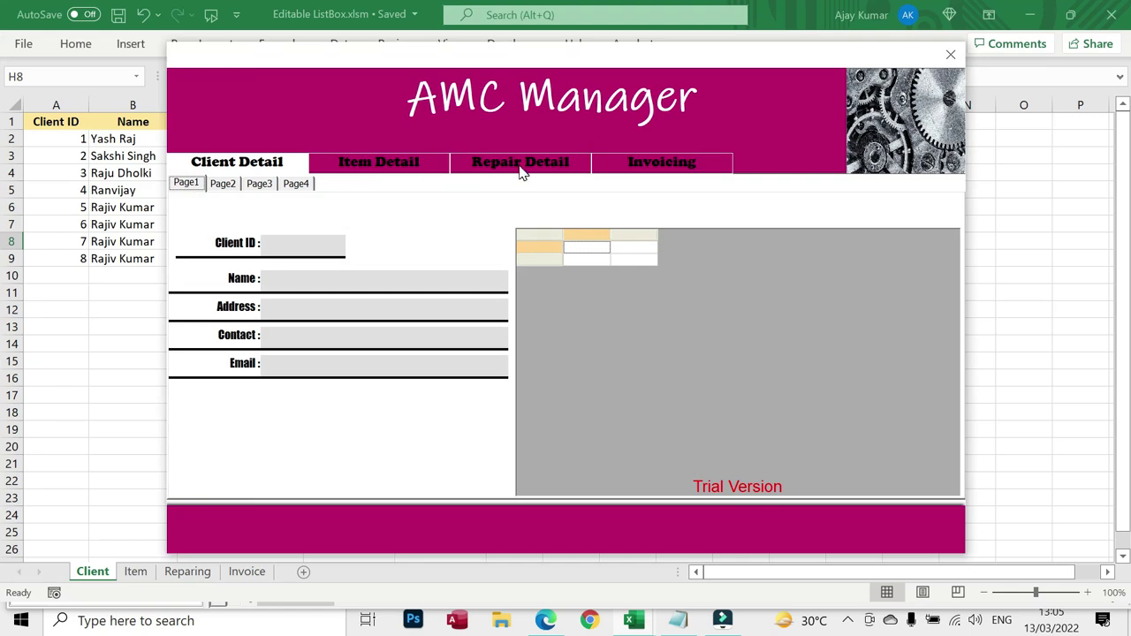
Click the Invoicing header on the running AMC Manager form, then close the form.
left_click(664, 164)
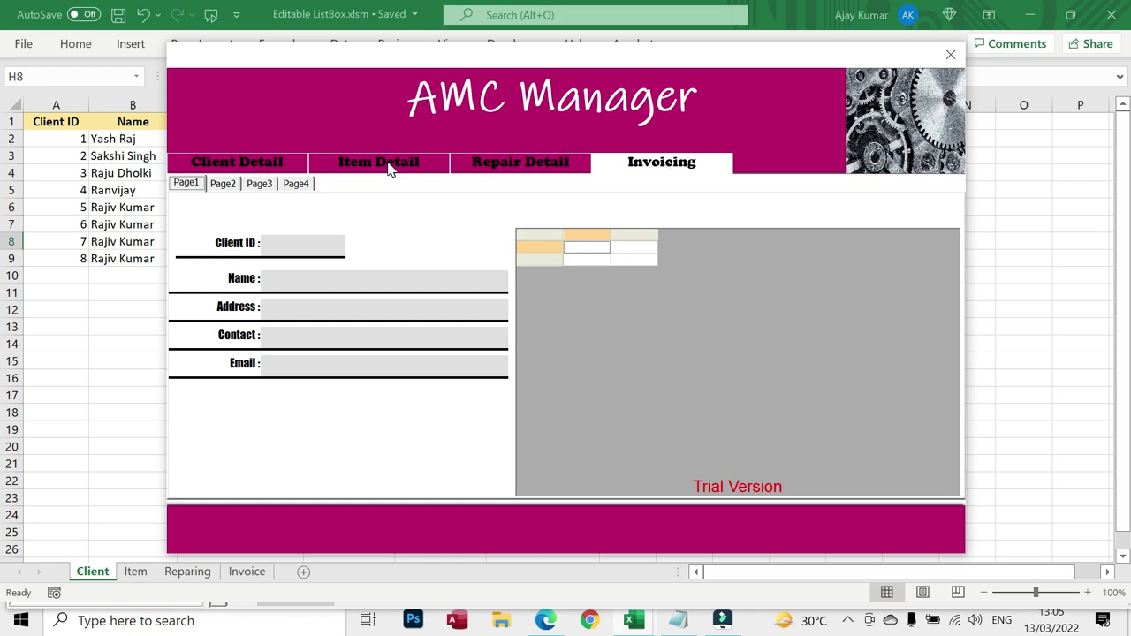
left_click(950, 55)
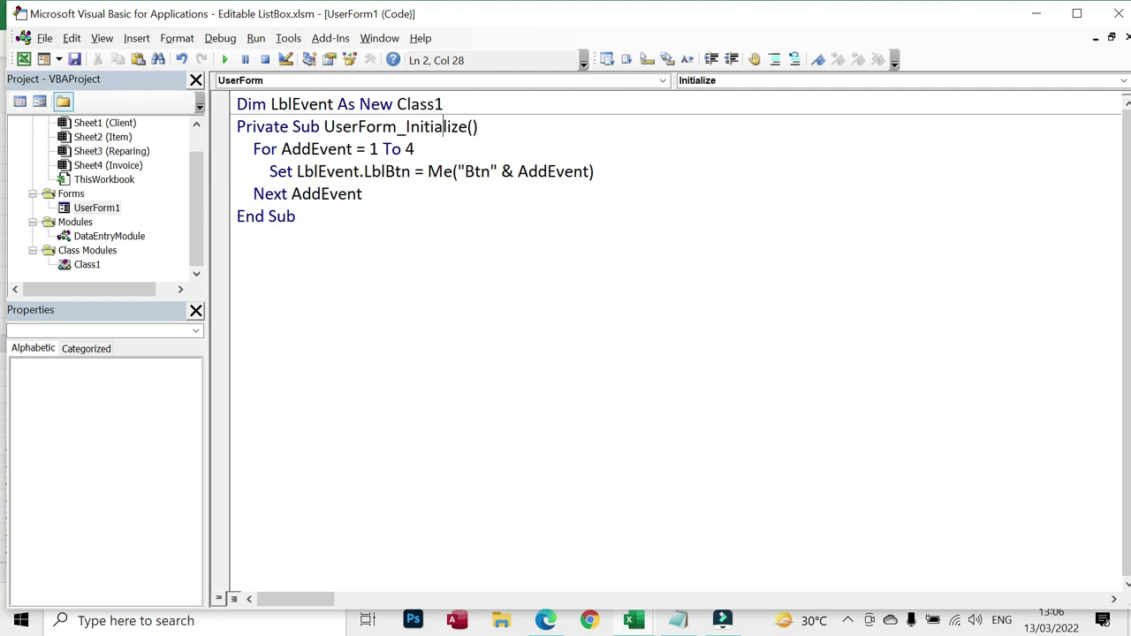
Make LblEvent an array LblEvent(3) and change the Set line to LblEvent(AddEvent).LblBtn.
left_click(333, 104)
type("()")
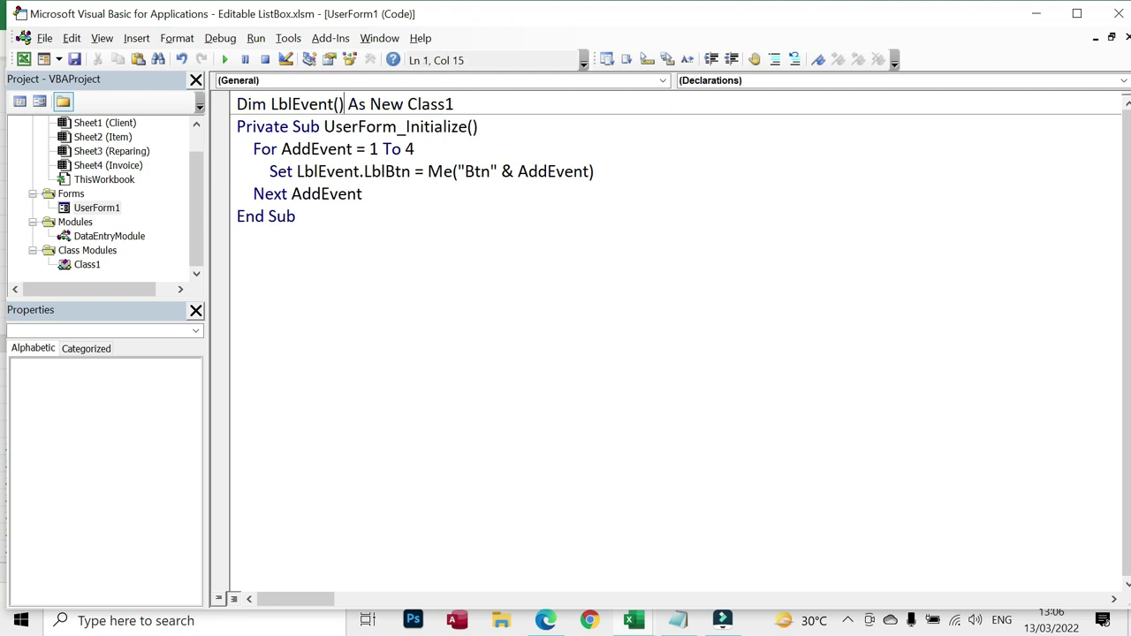
key("Left")
type("3")
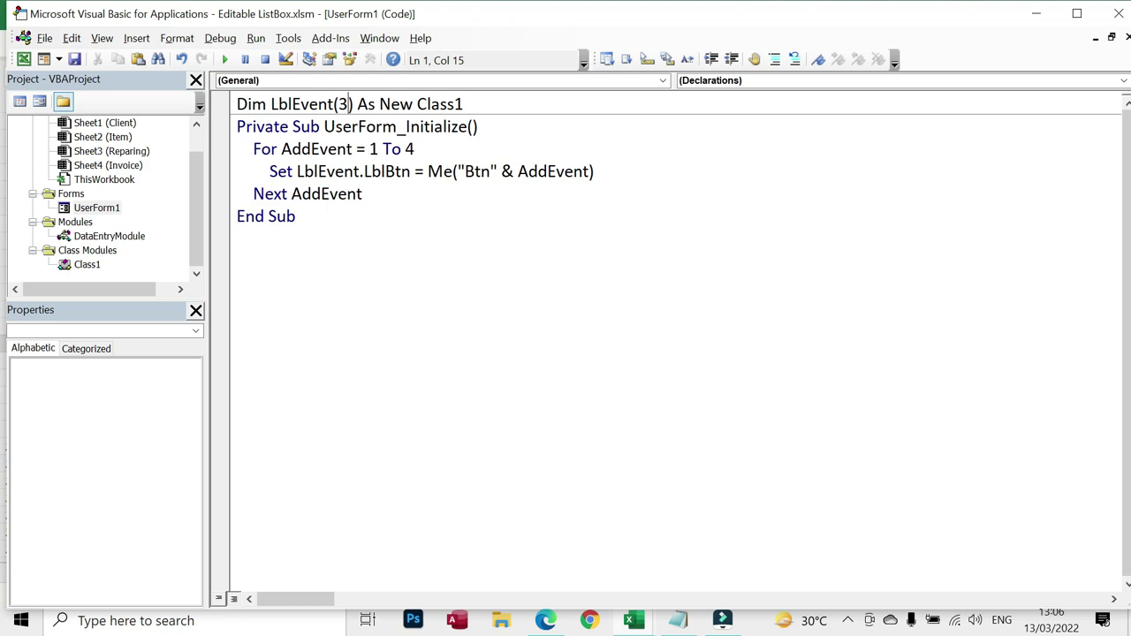
left_click(361, 171)
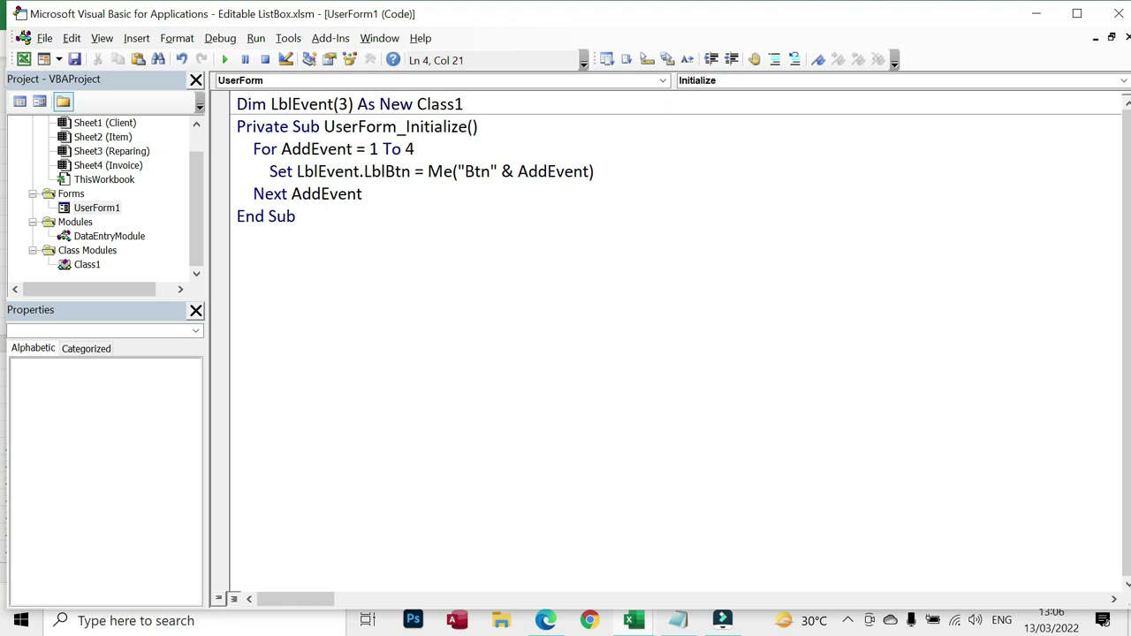
type("(")
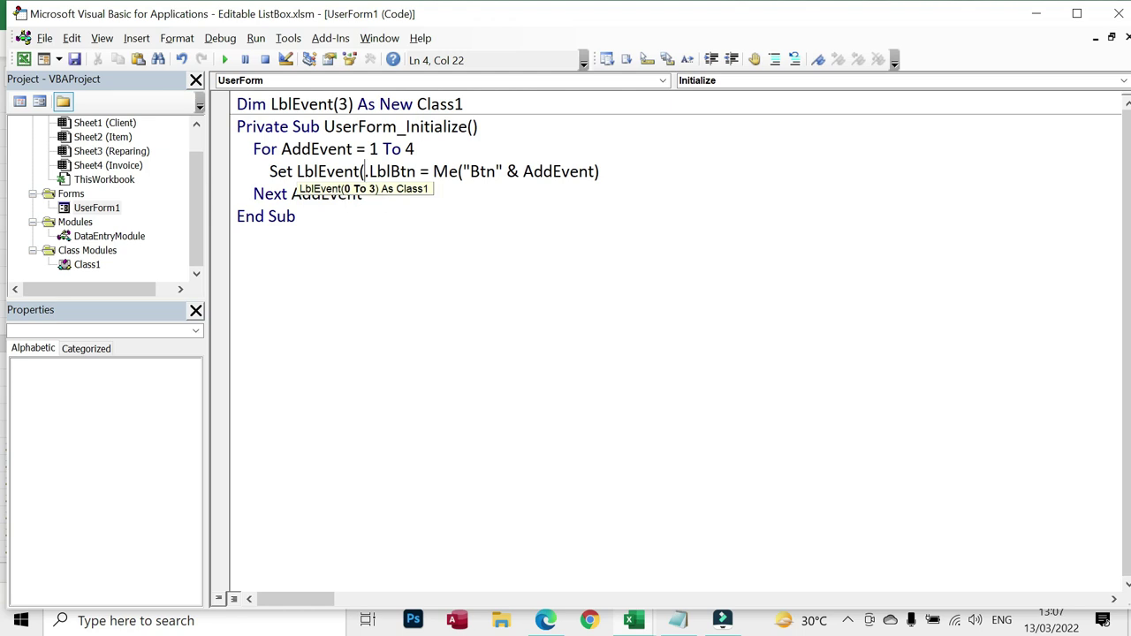
type("AddEvent)")
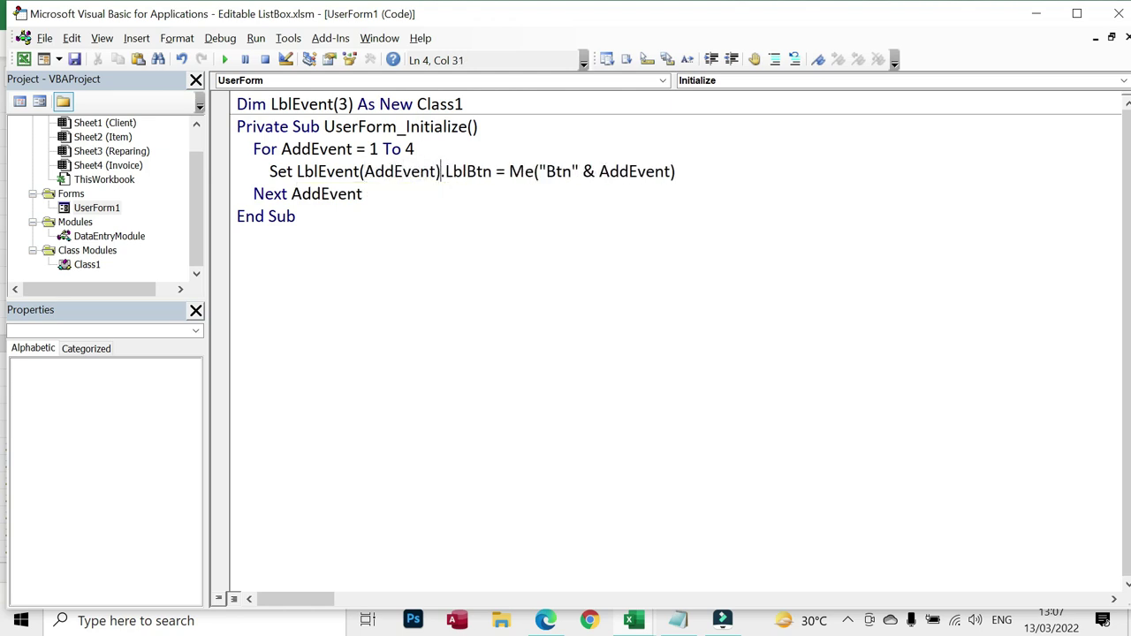
Change the loop's start value to 0 and select its upper bound 4.
left_click(369, 148)
key("shift+Right")
type("0")
left_click(402, 148)
double_click(409, 148)
Set the loop's upper bound to 3 and run the form, dismissing the Could not find object errors.
type("3")
left_click(224, 59)
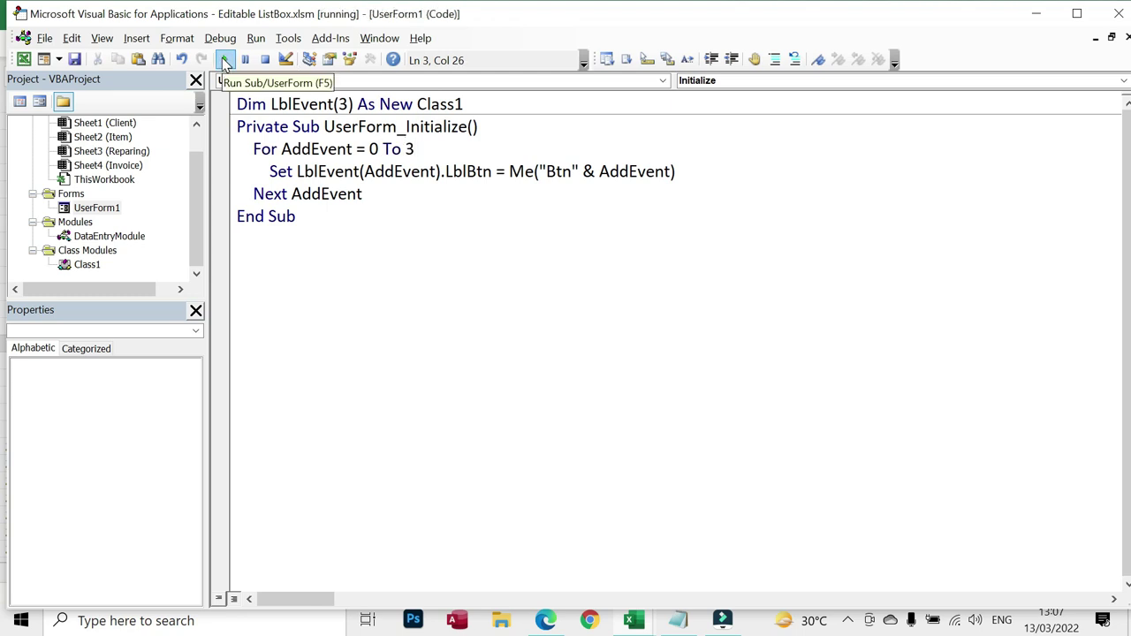
left_click(596, 381)
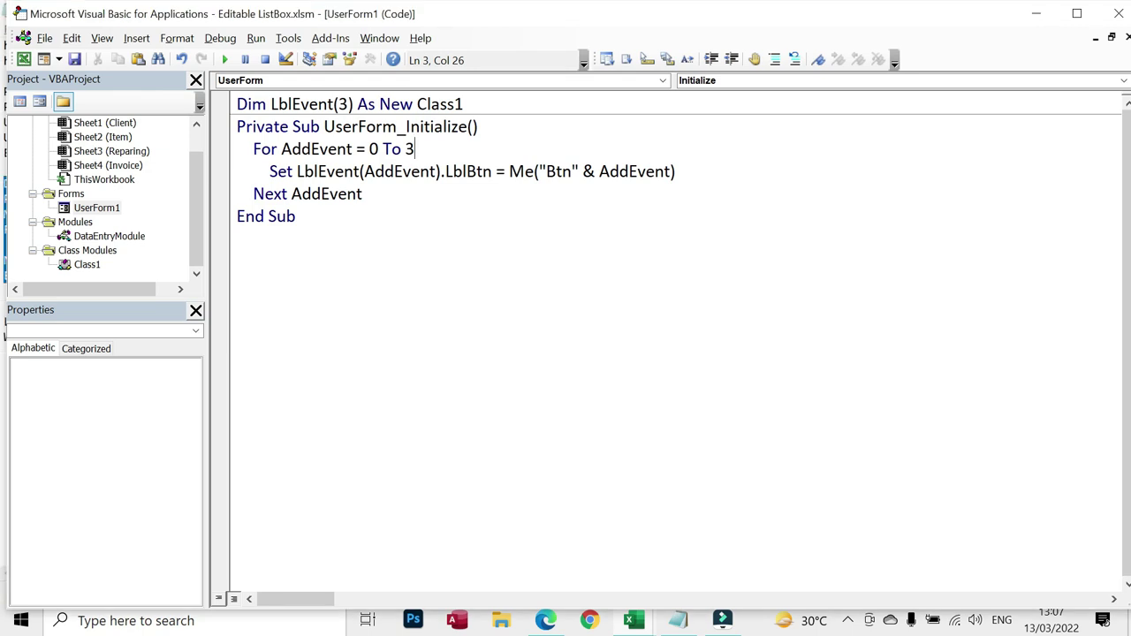
key("F5")
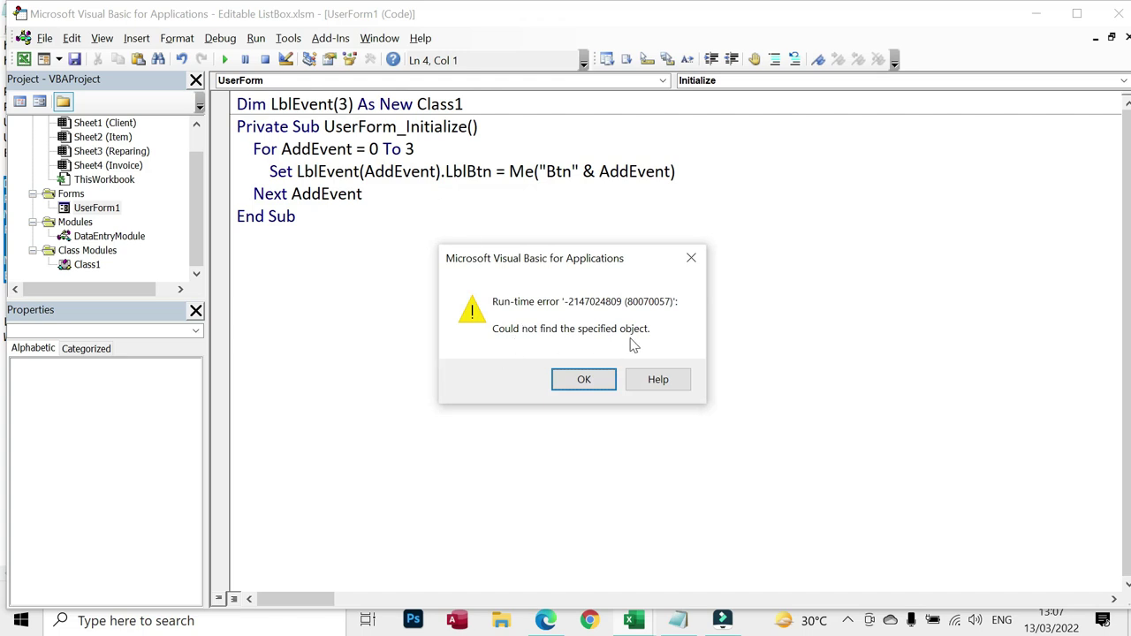
left_click(584, 379)
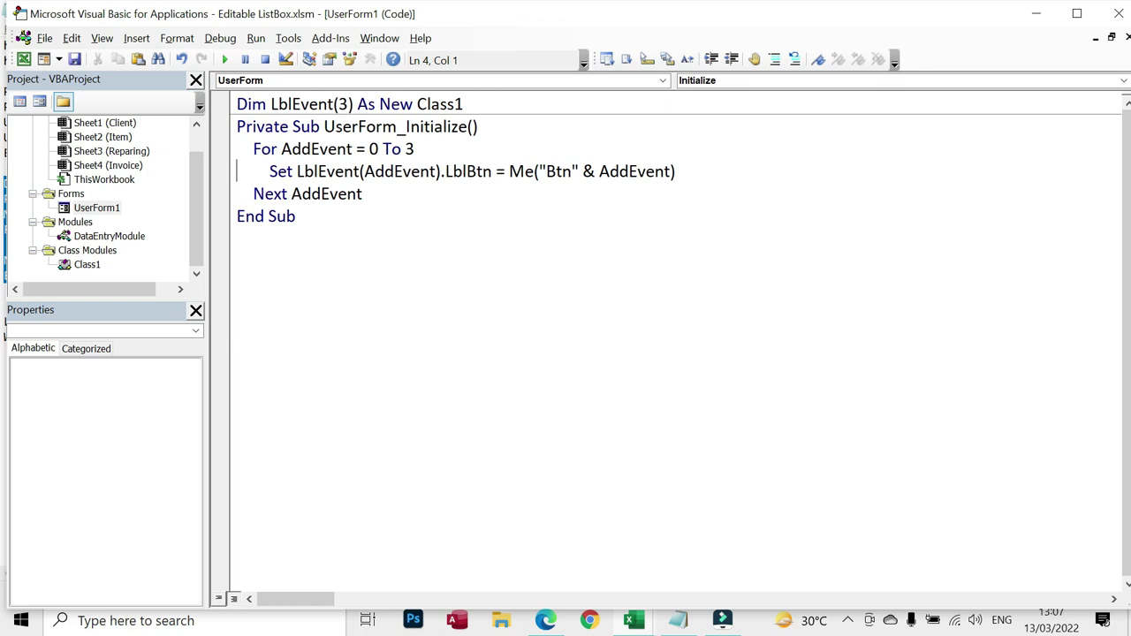
Change the Set line to Me("Btn" & AddEvent + 1).
left_click(673, 172)
type("+1")
key("Down")
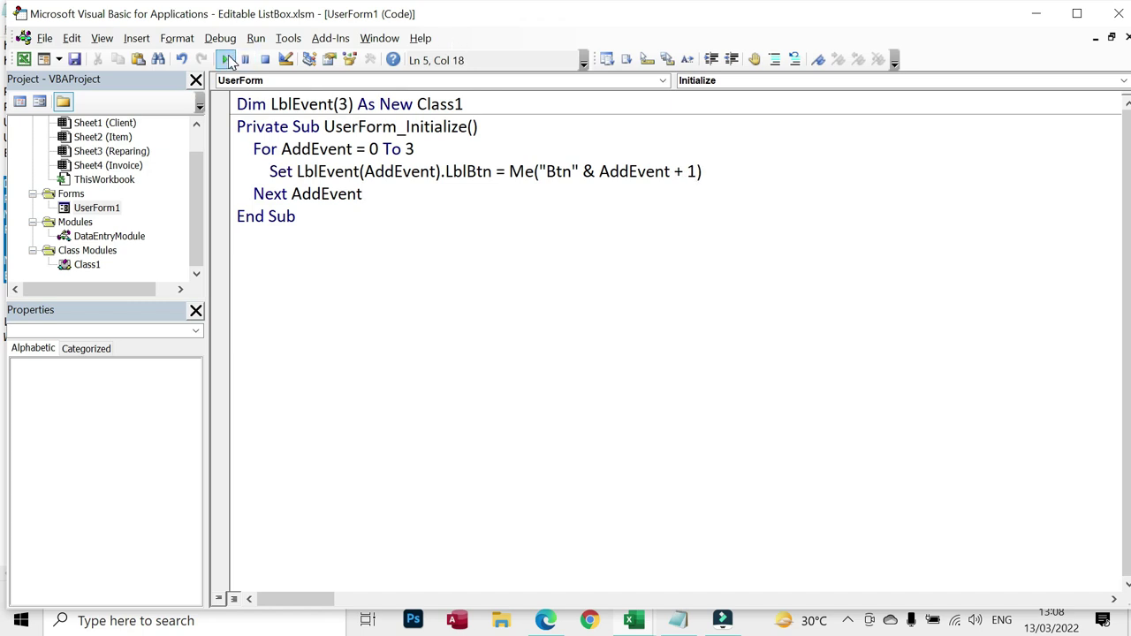
Run the form, click through Item Detail, Repair Detail, Invoicing and Client Detail headers, then close it.
left_click(227, 59)
left_click(366, 166)
left_click(517, 168)
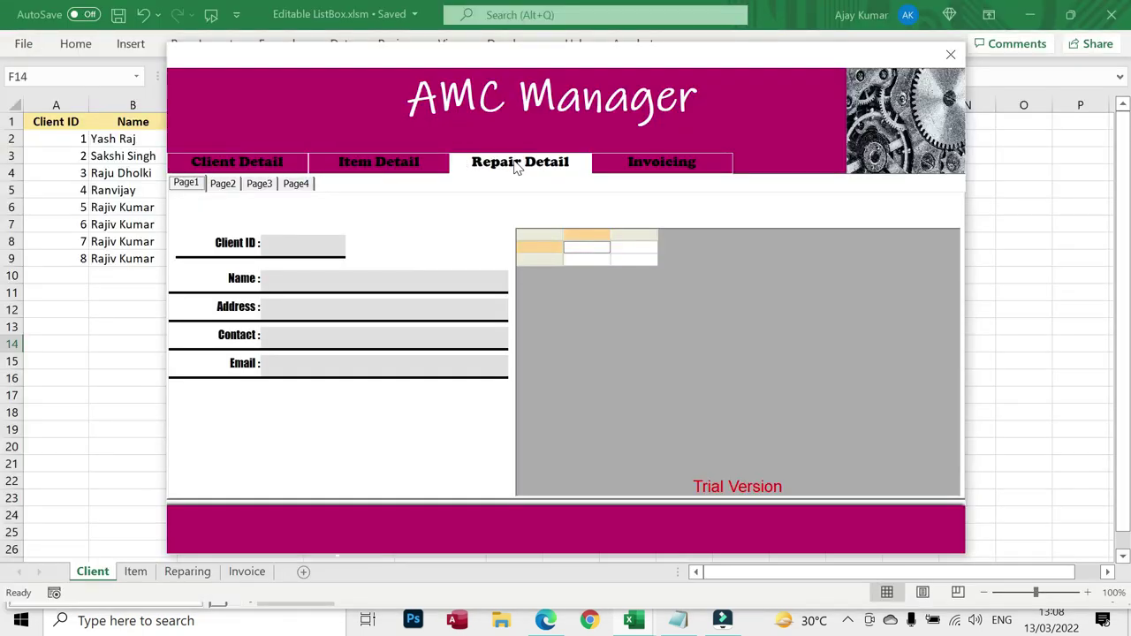
left_click(694, 168)
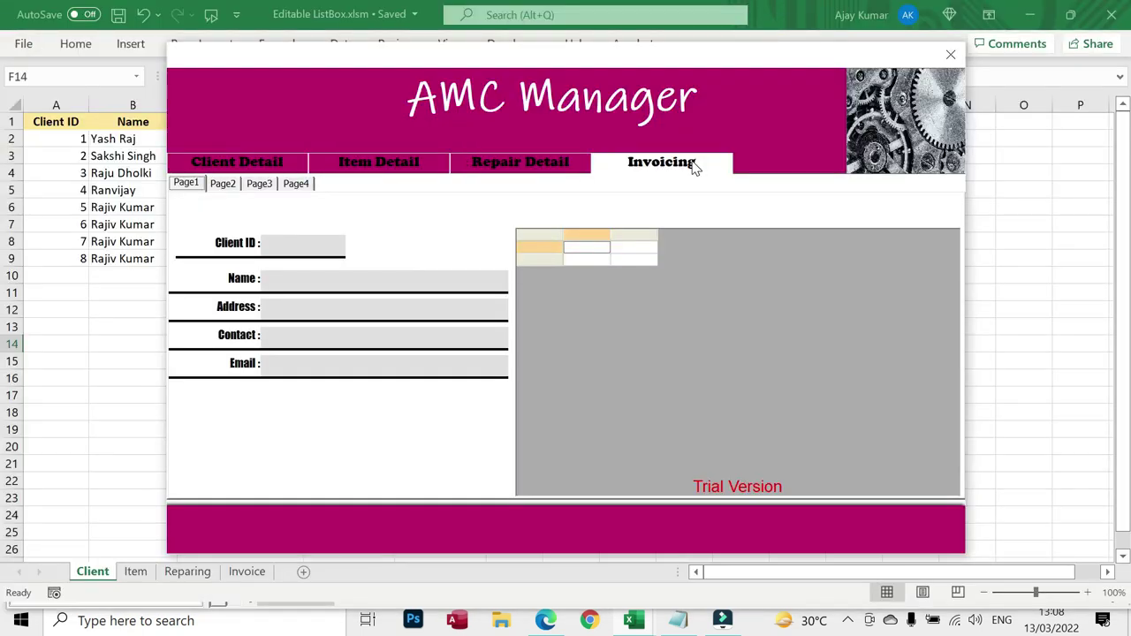
left_click(259, 168)
left_click(393, 169)
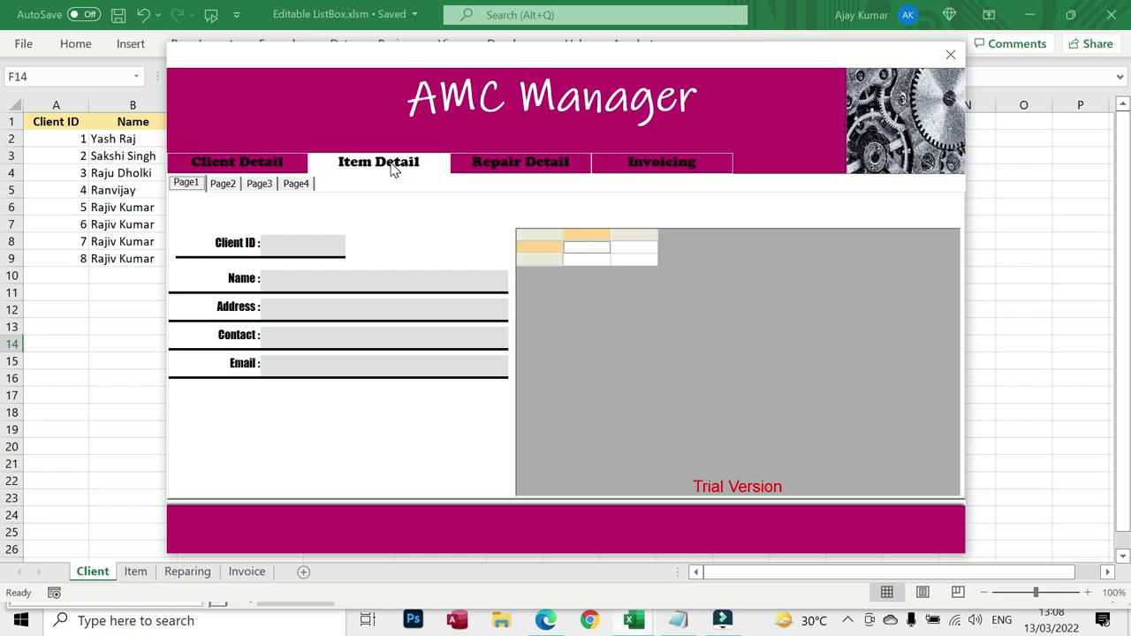
left_click(533, 169)
left_click(682, 168)
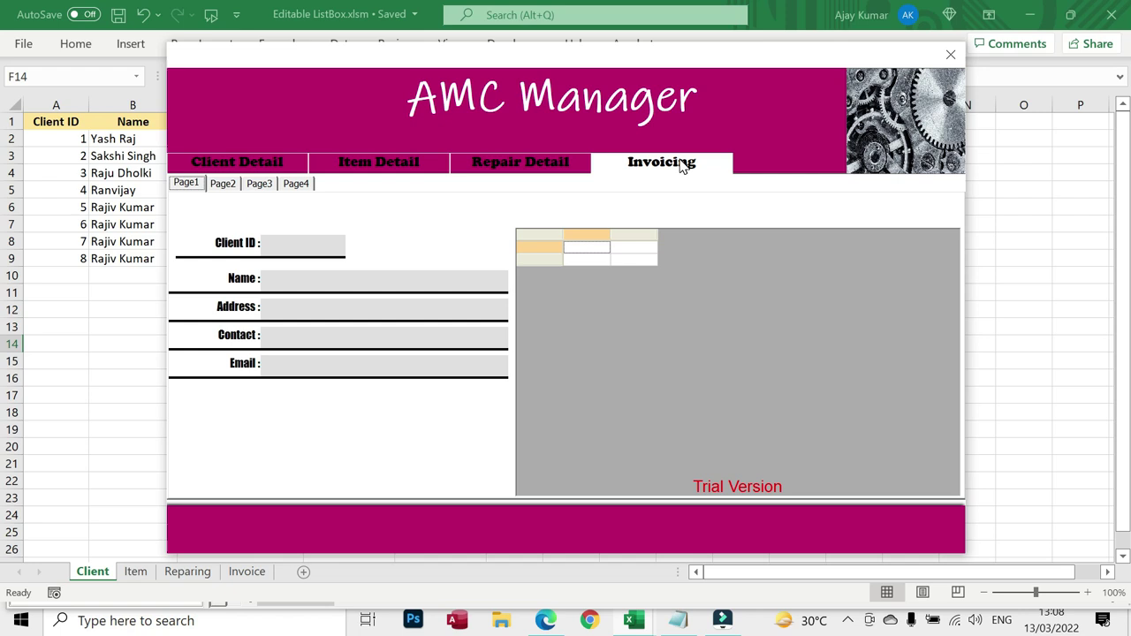
left_click(951, 55)
left_click(654, 256)
key("alt+F11")
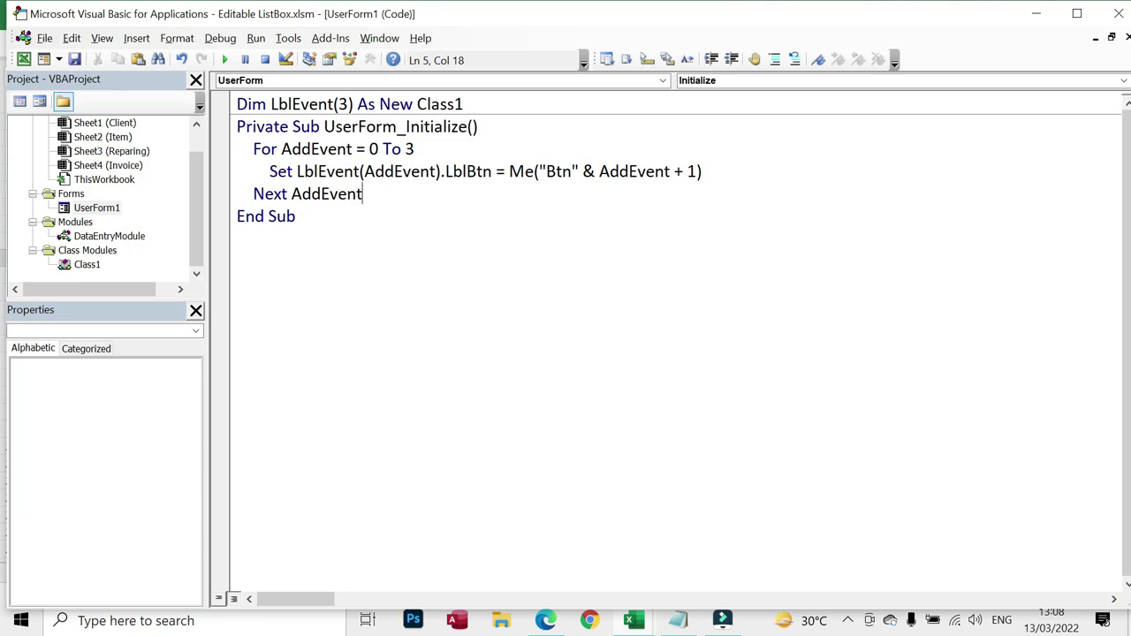
In the UserForm1 designer, add a command button below the Email field captioned Save/Update.
left_click(106, 212)
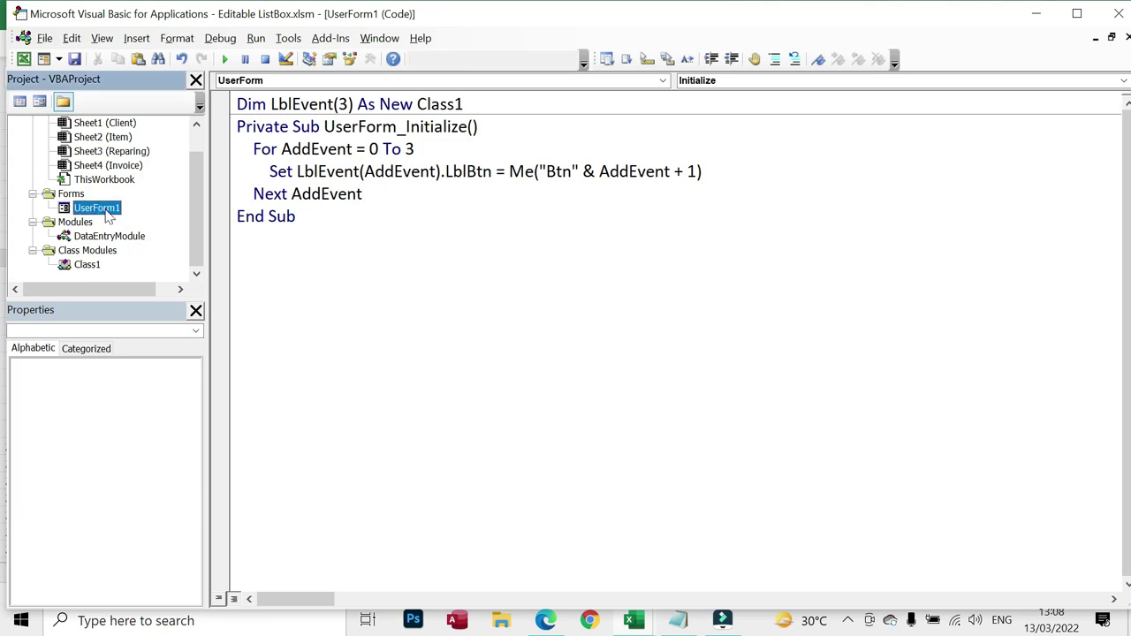
double_click(105, 213)
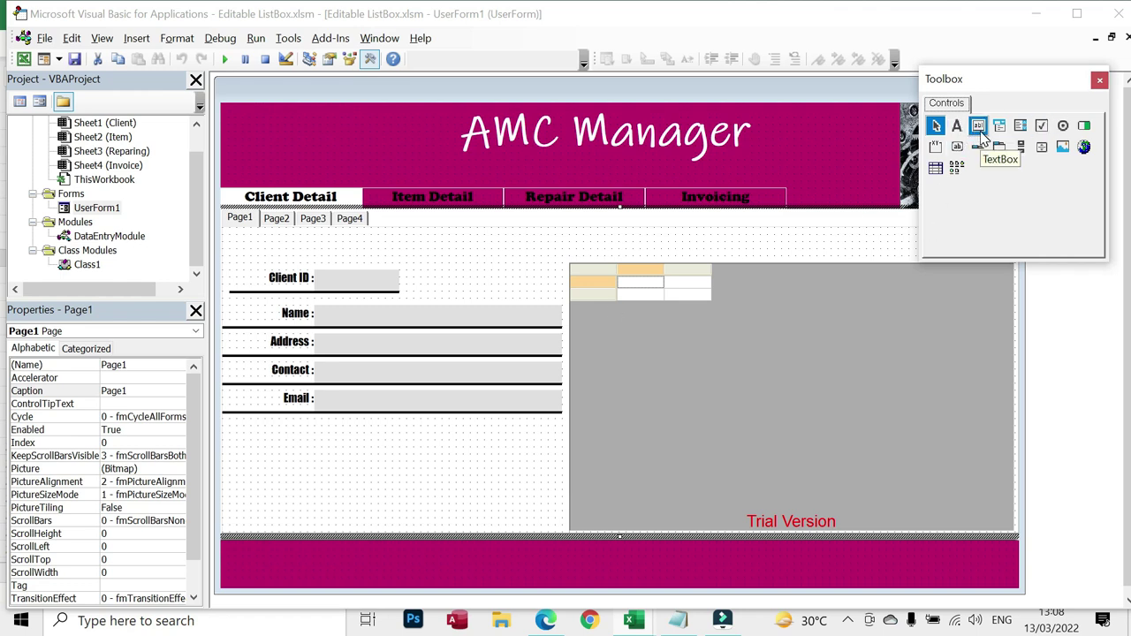
left_click(957, 145)
left_click(234, 439)
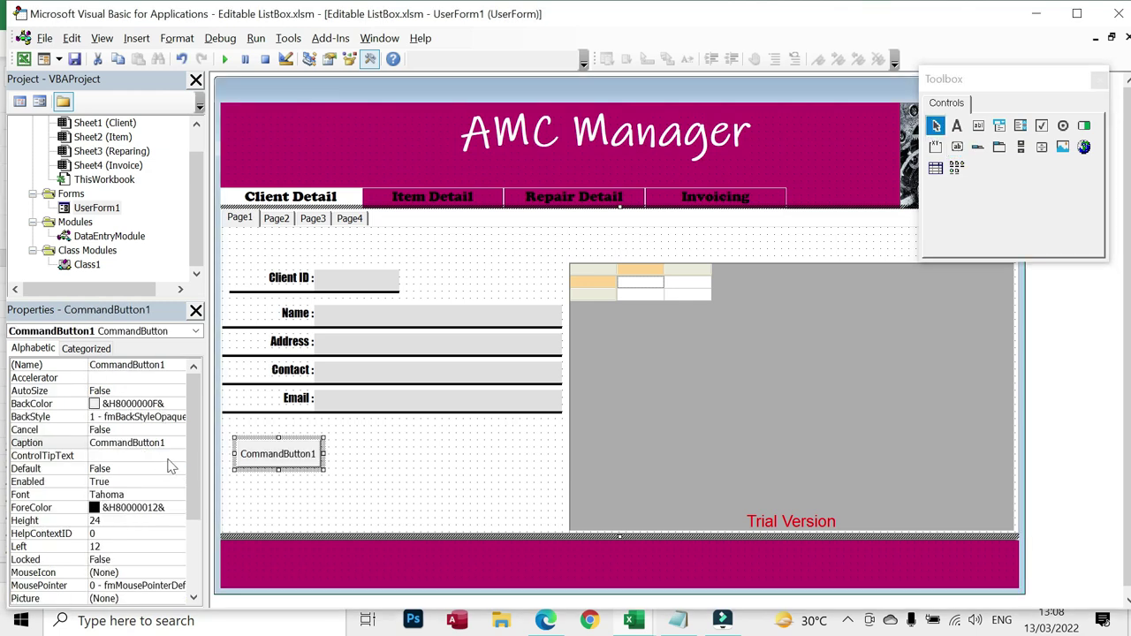
double_click(127, 442)
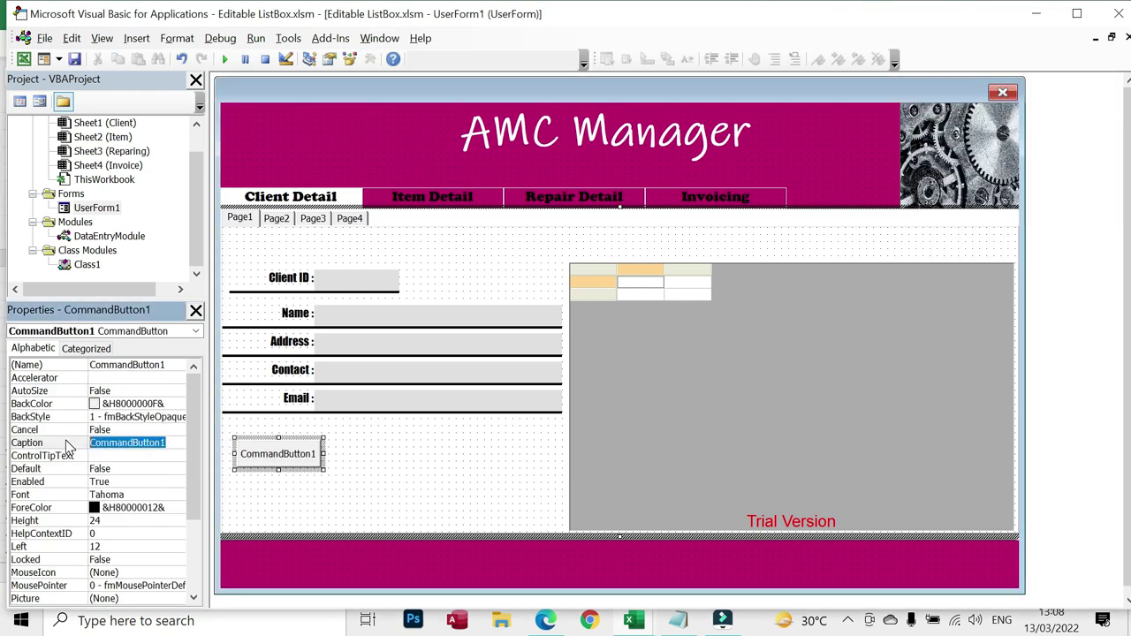
type("Save/Update")
left_click(133, 495)
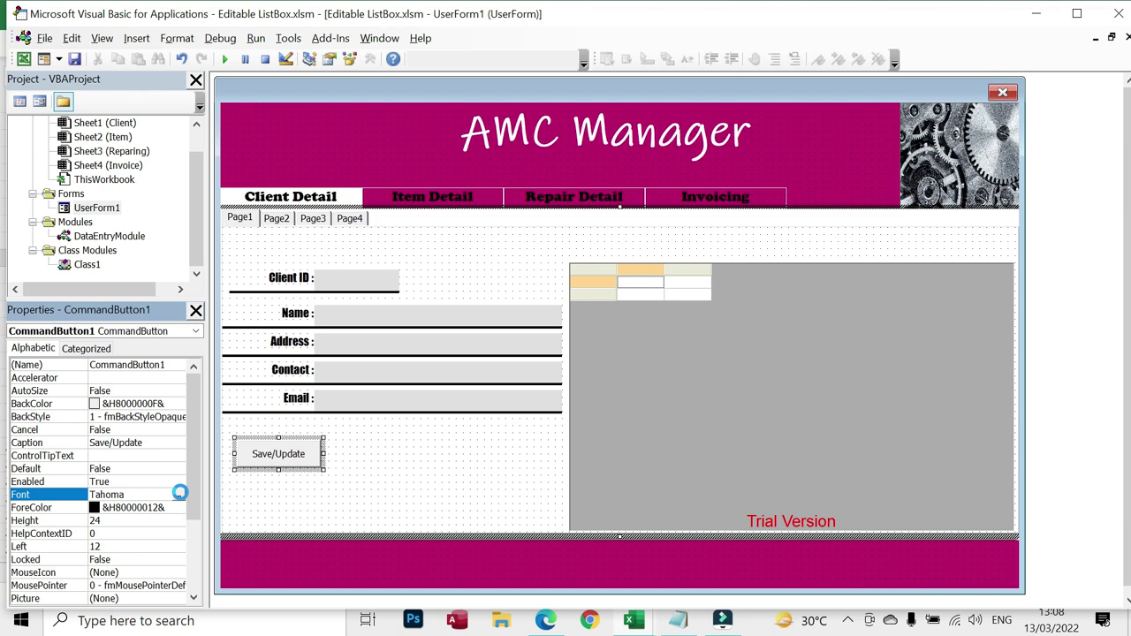
Give the Save/Update button Impact font and a transparent BackStyle.
left_click(186, 495)
type("imp")
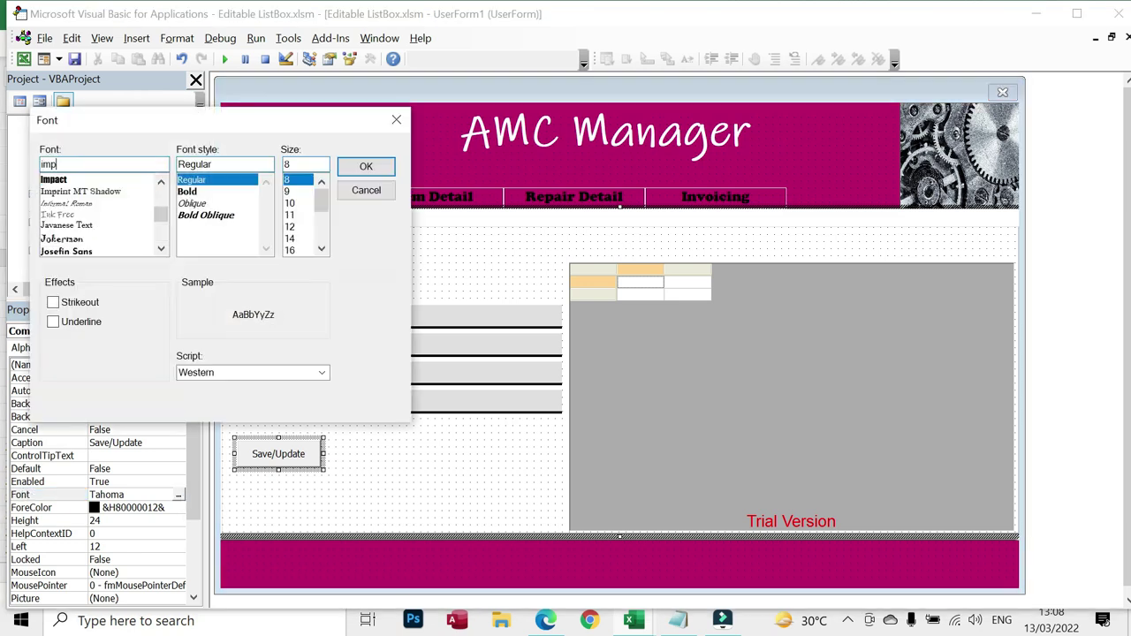
key("Return")
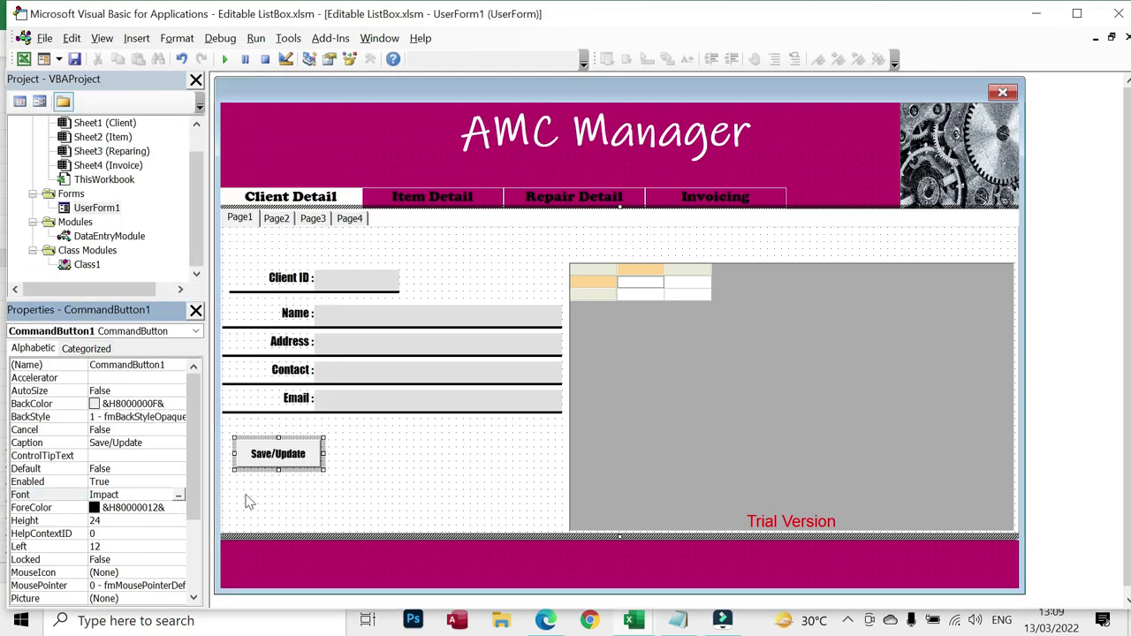
left_click(36, 417)
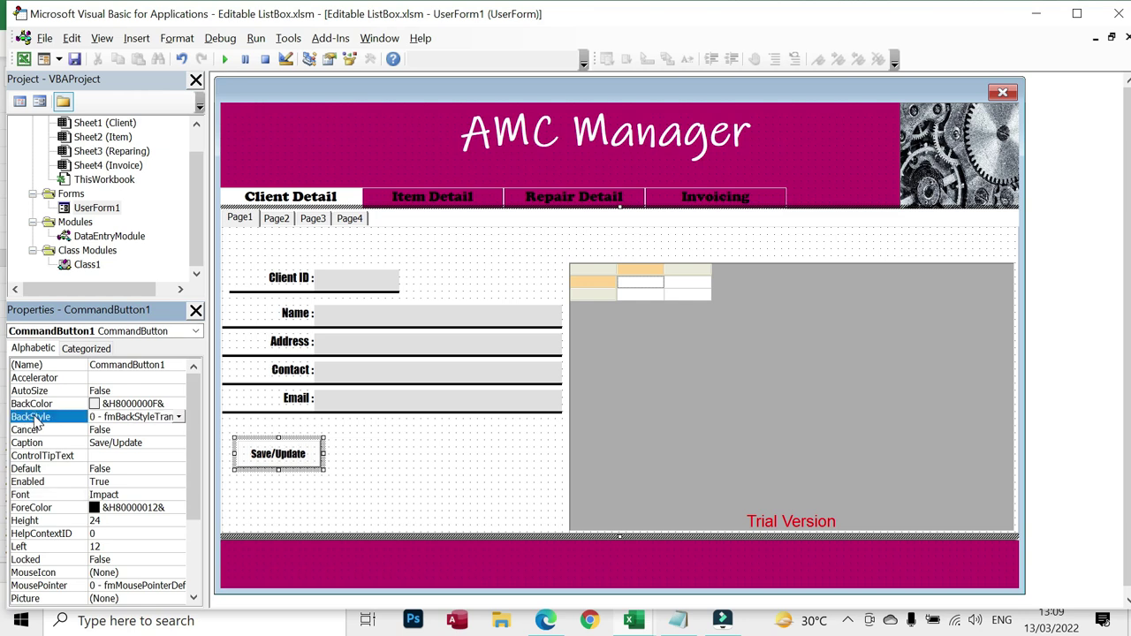
left_click(362, 488)
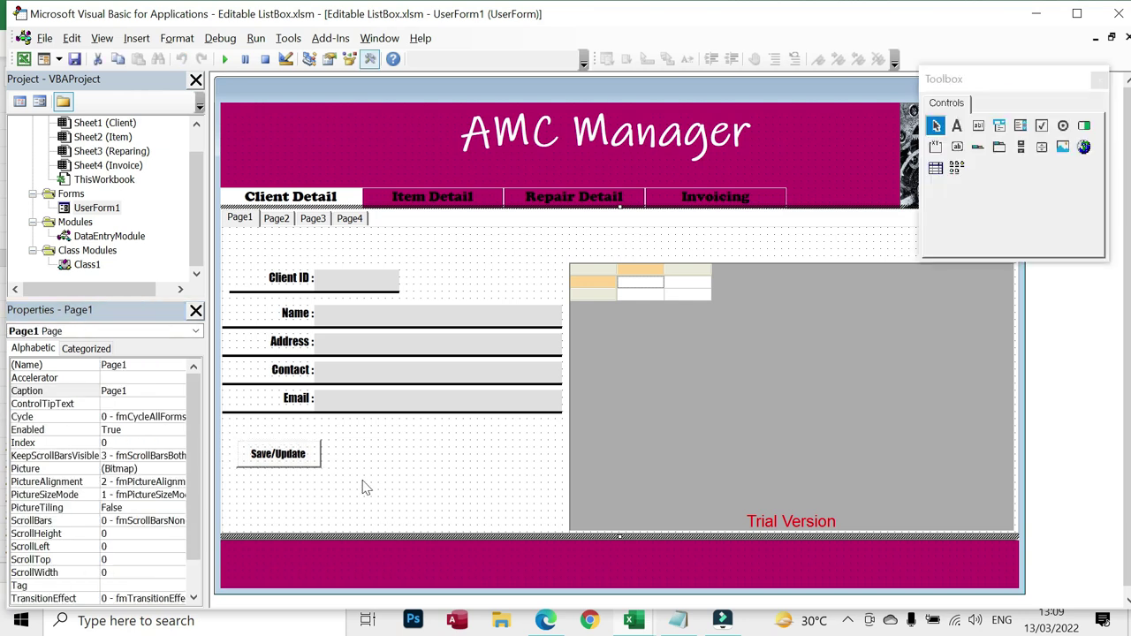
left_click(313, 467)
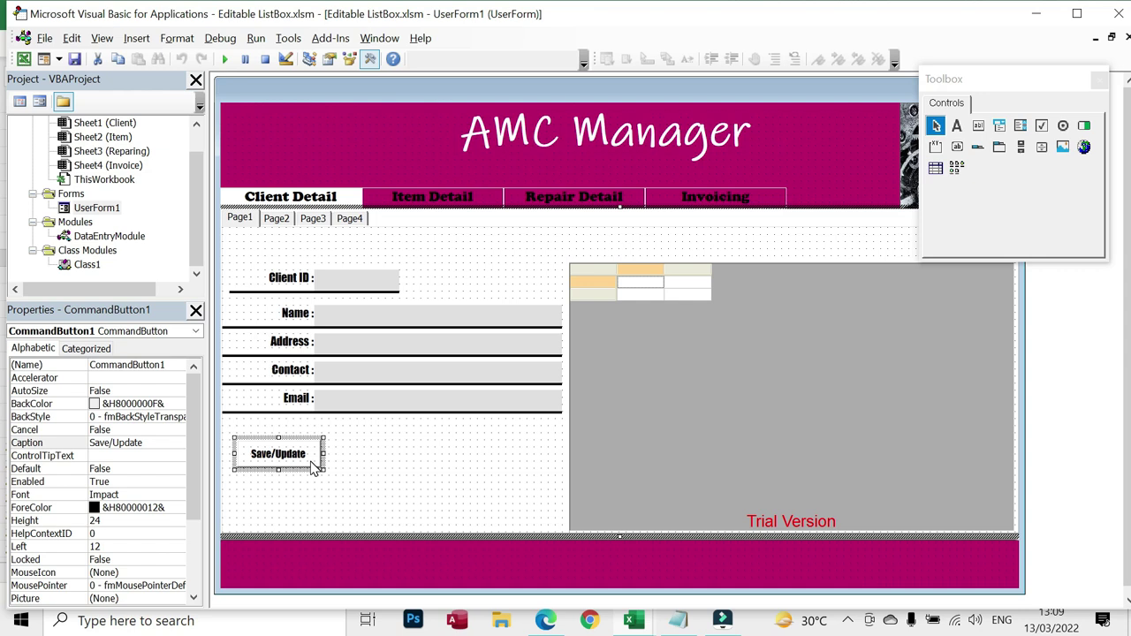
Open the DataEntryModule code, return to the UserForm1 layout and close the MstGrid About box.
double_click(113, 238)
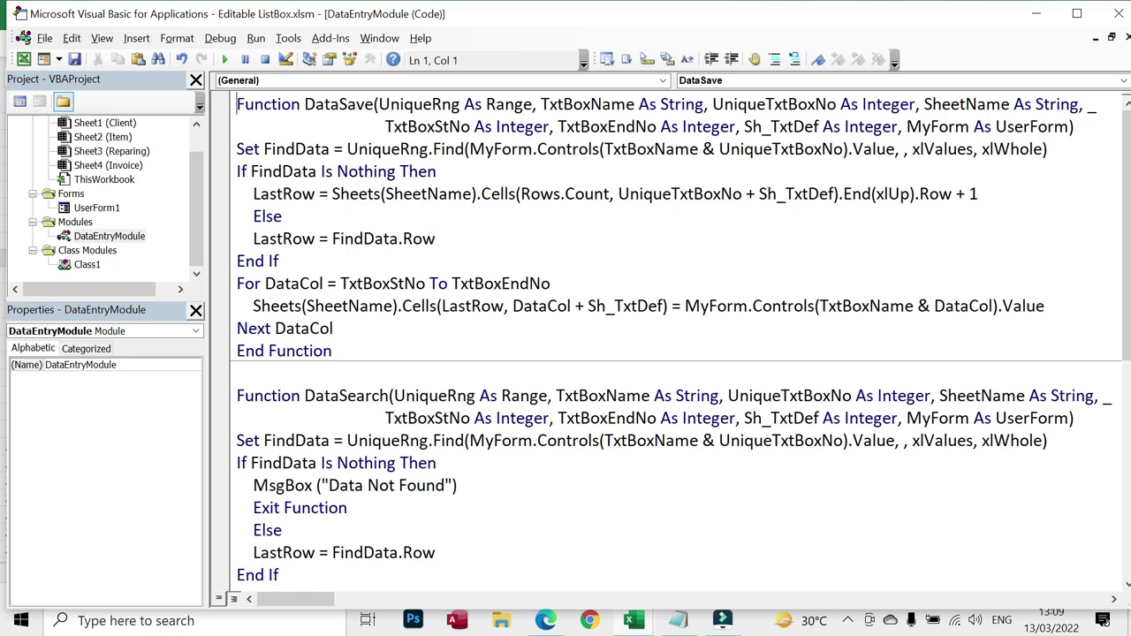
double_click(97, 209)
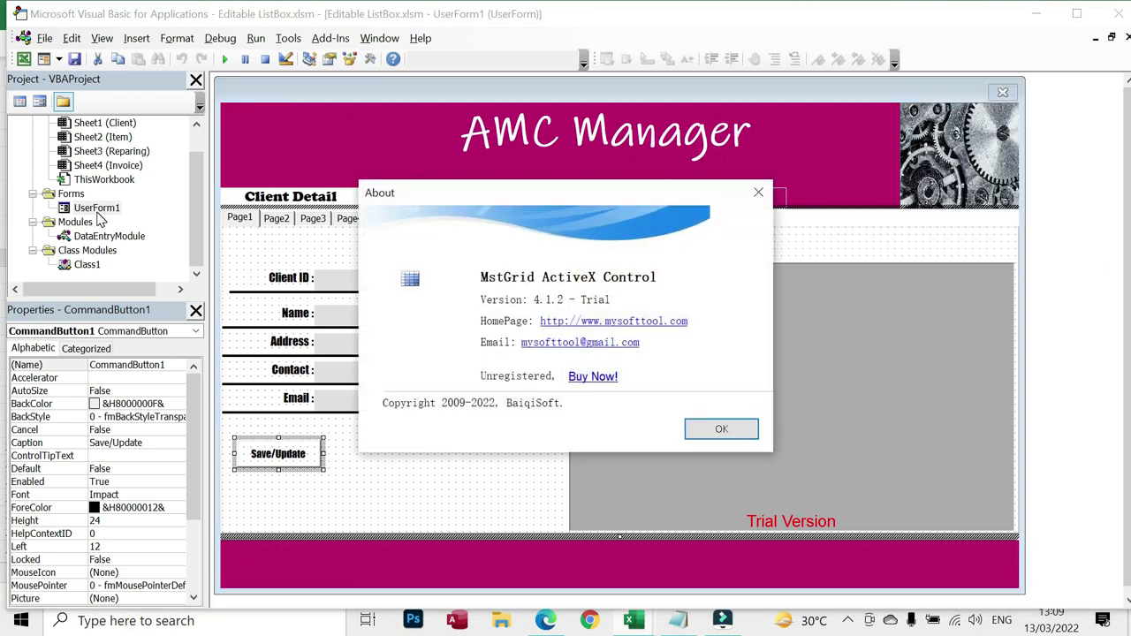
left_click(719, 429)
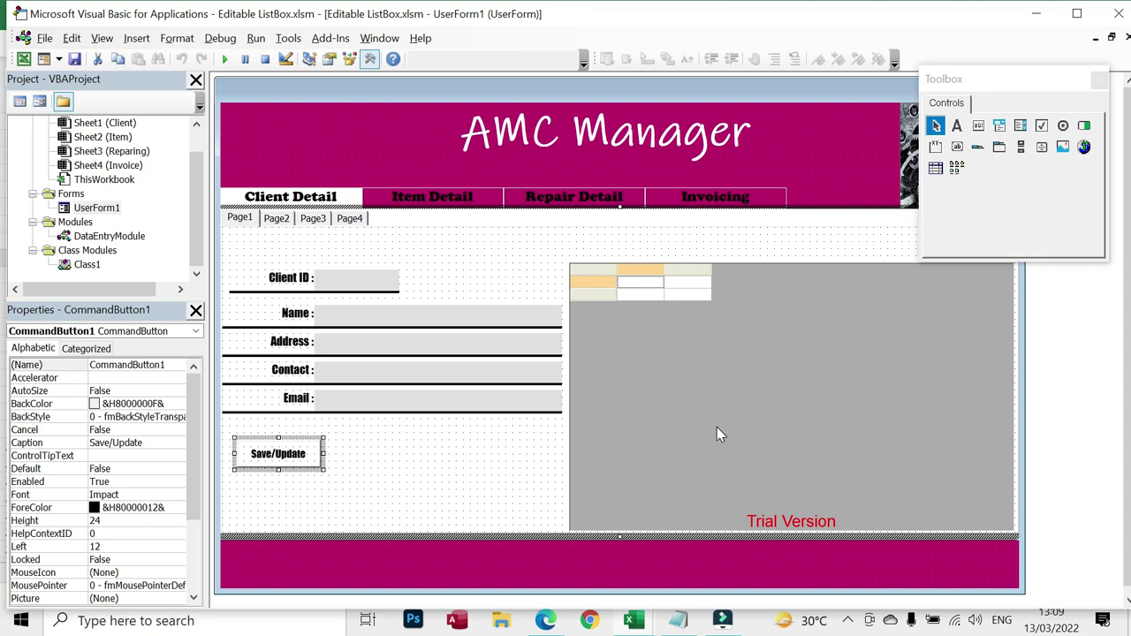
Create an empty click procedure for the Save/Update button and rename it SavUpdBtn.
double_click(300, 461)
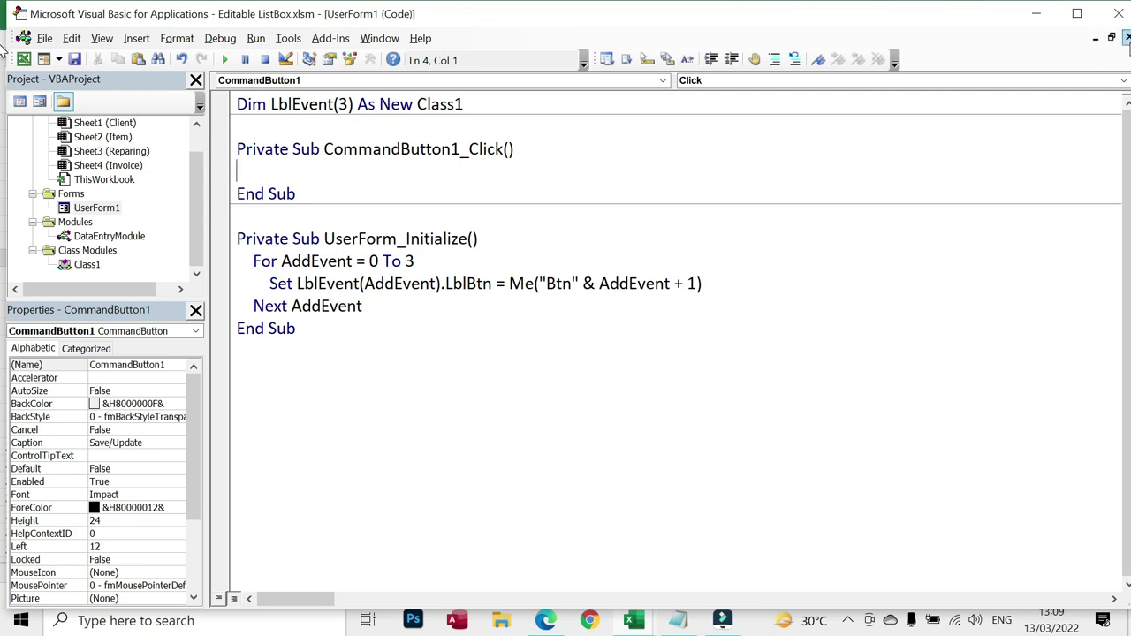
left_click(1127, 37)
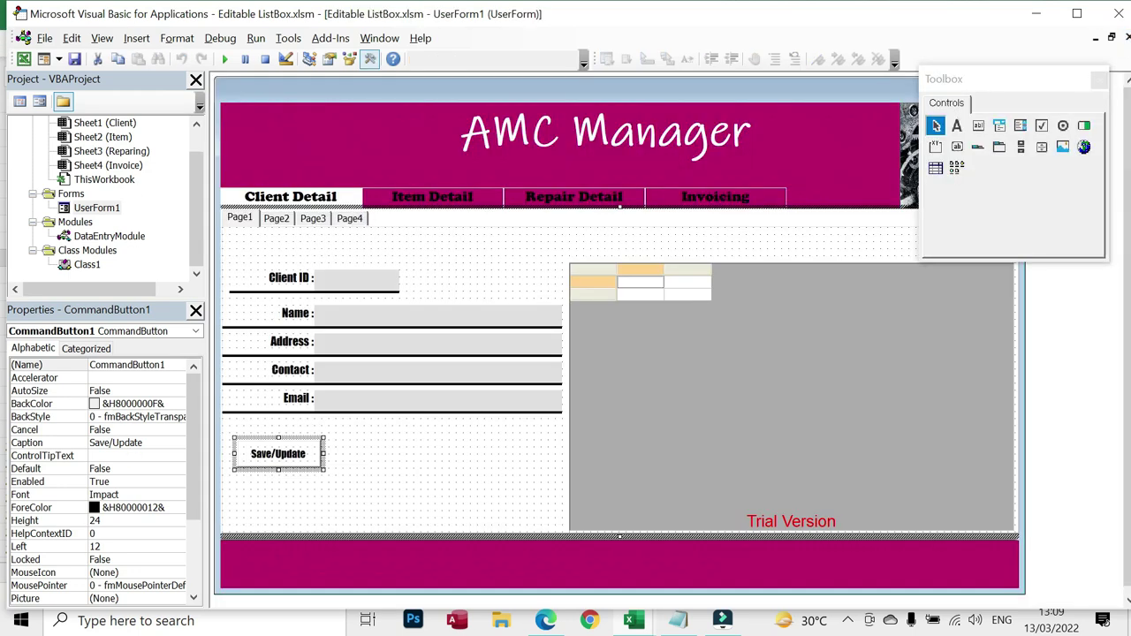
key("F4")
type("SavUpdBtn")
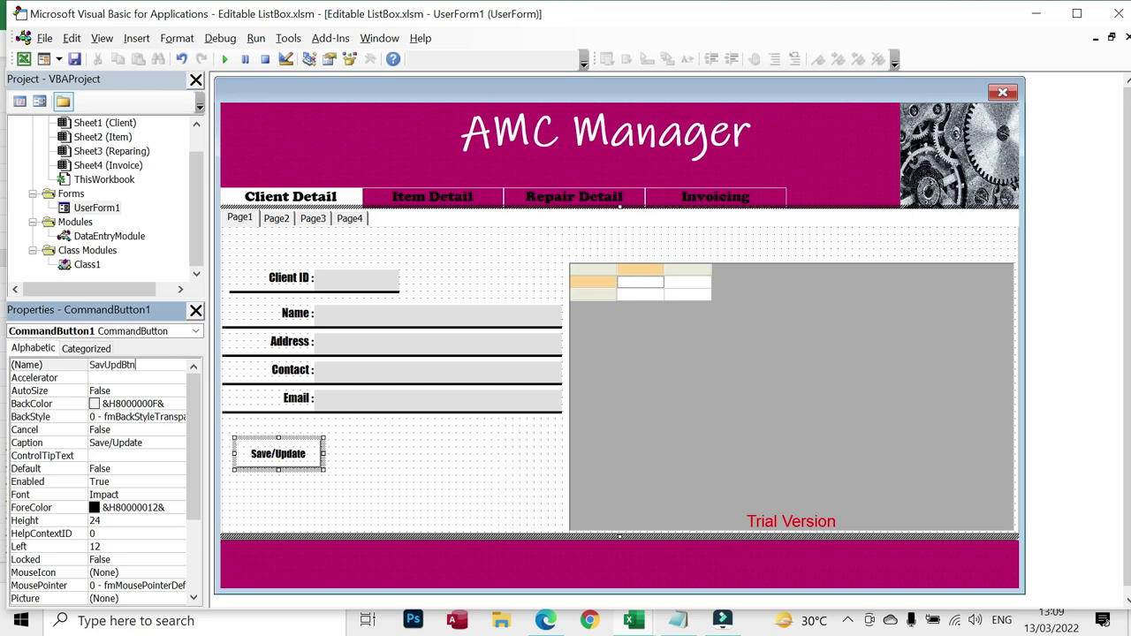
Name the button SavUpdBtn and delete the old CommandButton1_Click procedure from the code.
key("Return")
key("F7")
left_click_drag(295, 195, 232, 157)
key("Delete")
key("Delete")
key("BackSpace")
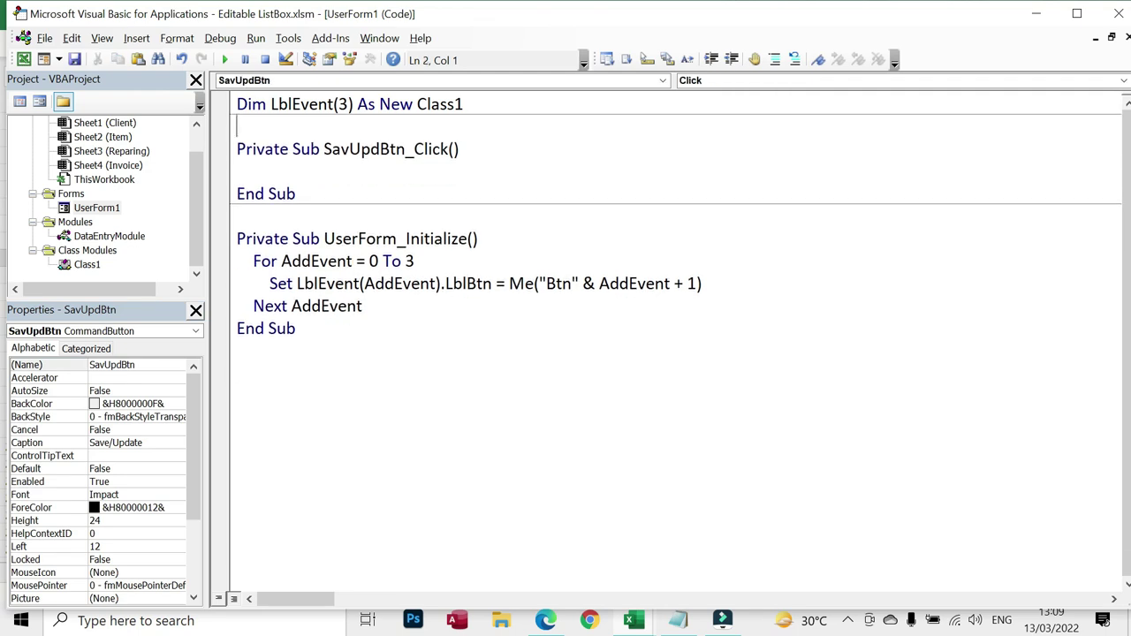
key("Delete")
key("Down")
Start SavUpdBtn_Click with Call DataSave(Sheet1.Range("A:A"), after checking the Client sheet.
type("Call SataData()")
key("BackSpace")
key("BackSpace")
key("BackSpace")
key("BackSpace")
key("BackSpace")
key("BackSpace")
key("BackSpace")
key("BackSpace")
key("BackSpace")
type("DataSave(")
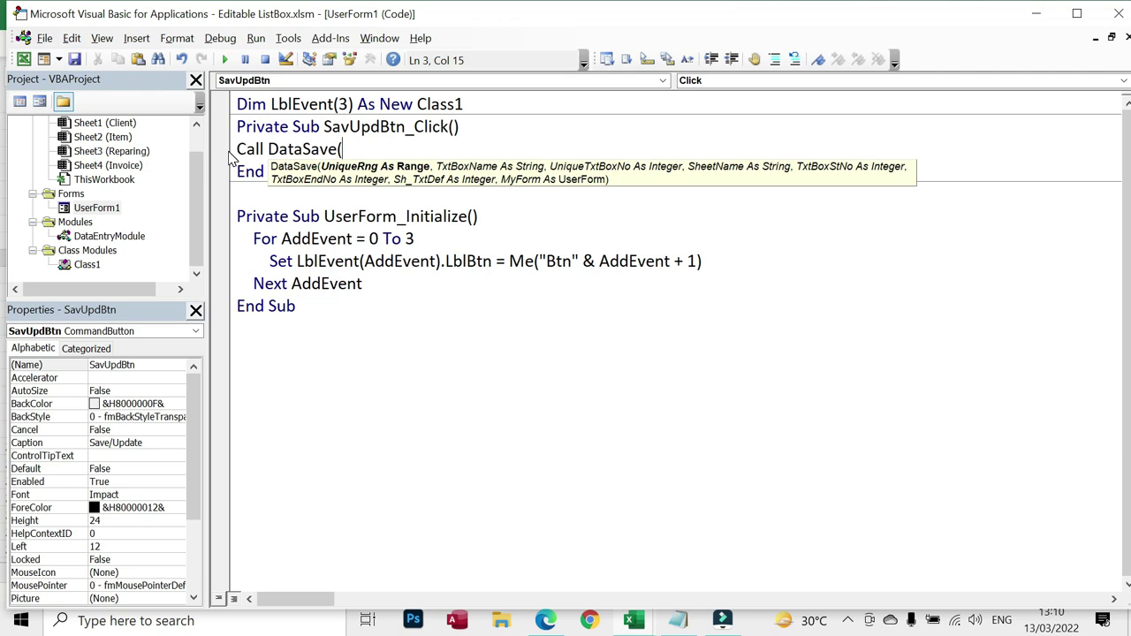
key("alt+F11")
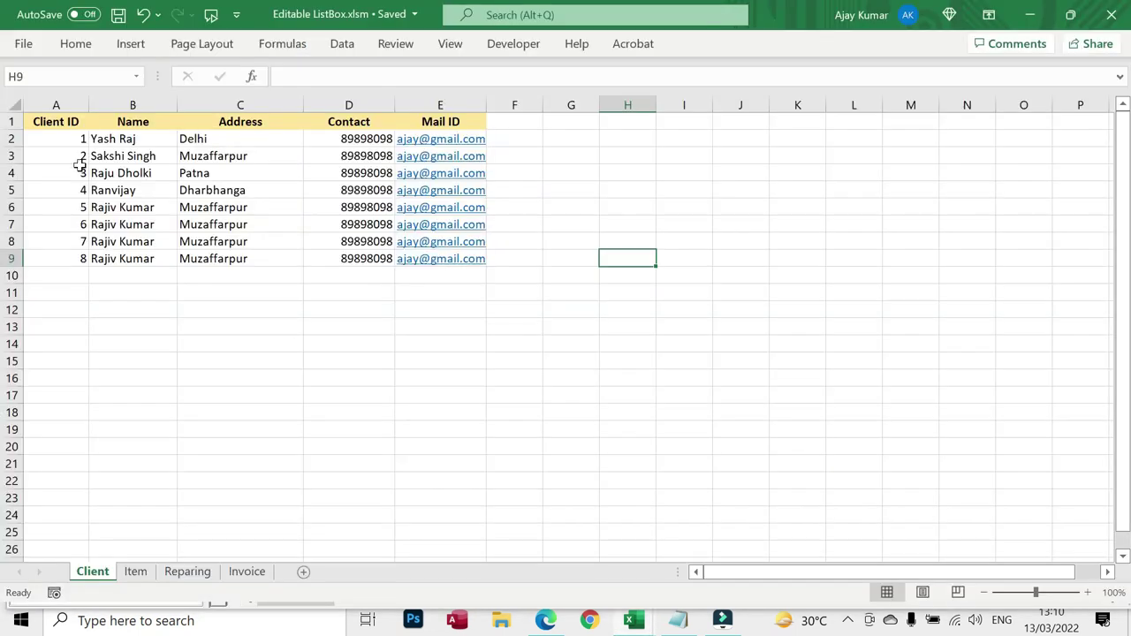
key("alt+F11")
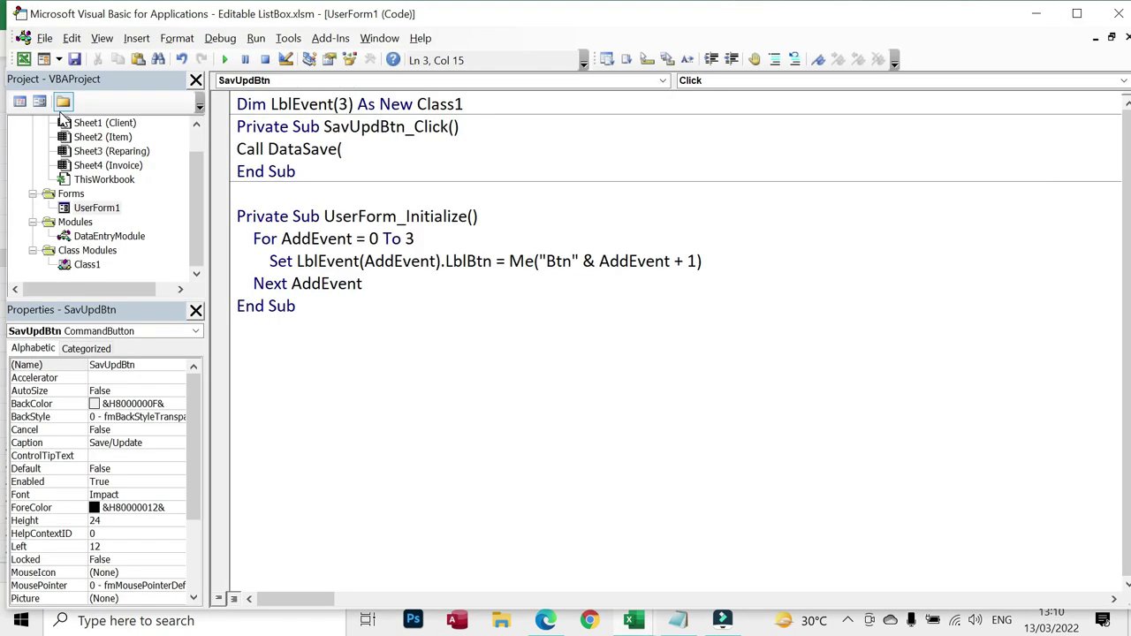
type("Sheet1.Range(\"A:A\"")
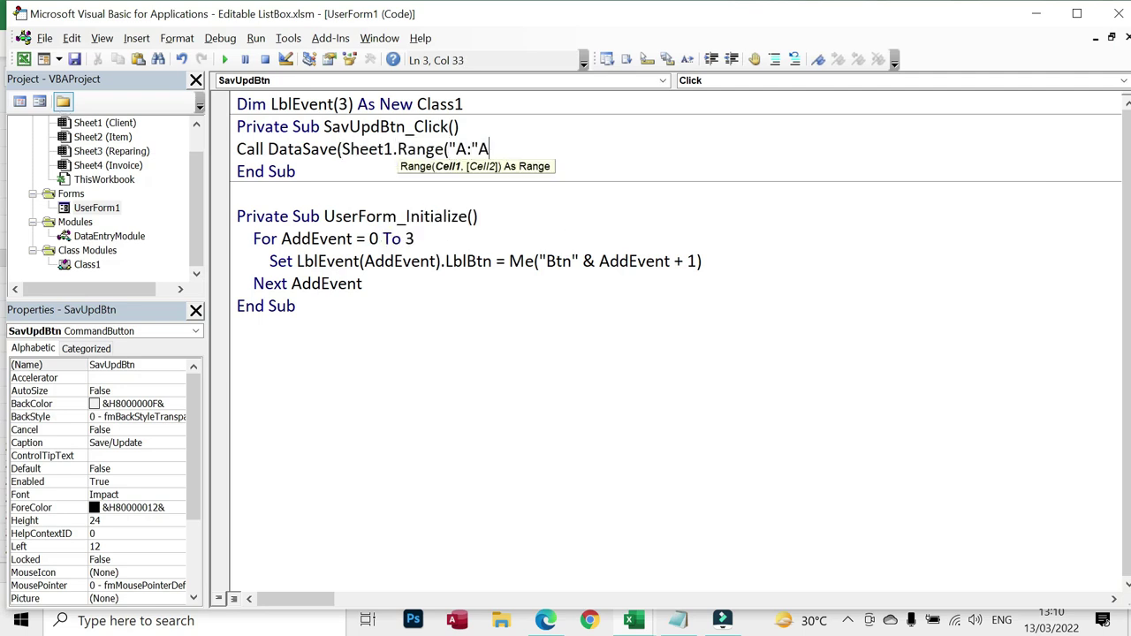
type("),")
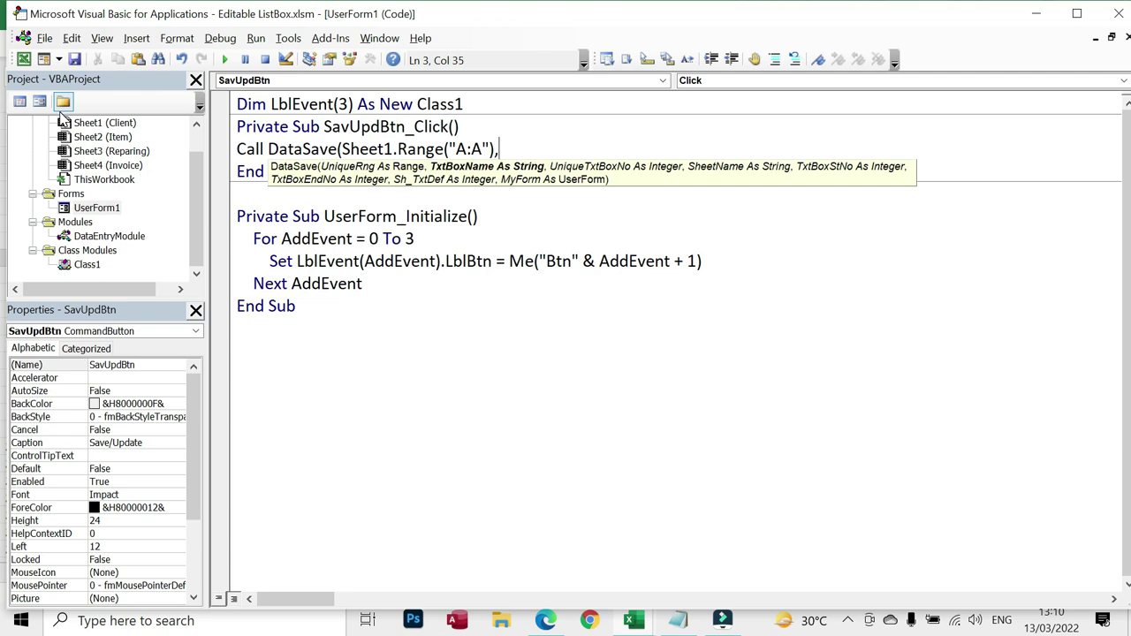
Check the form's textbox names, then add the "TextBox", 1 arguments to the DataSave call.
double_click(92, 209)
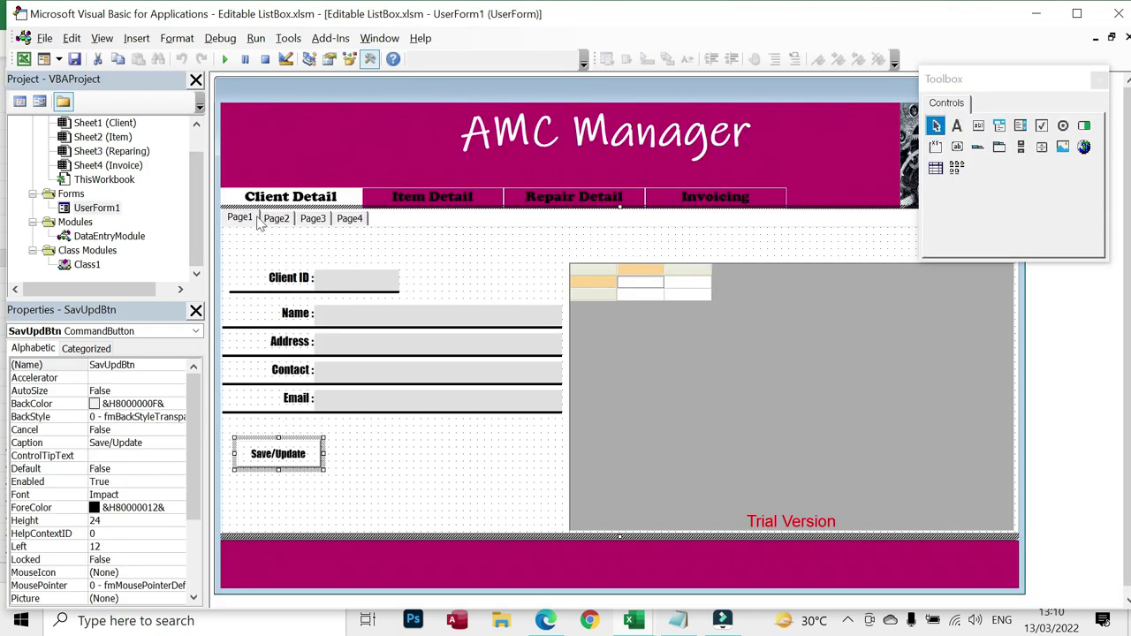
left_click(377, 283)
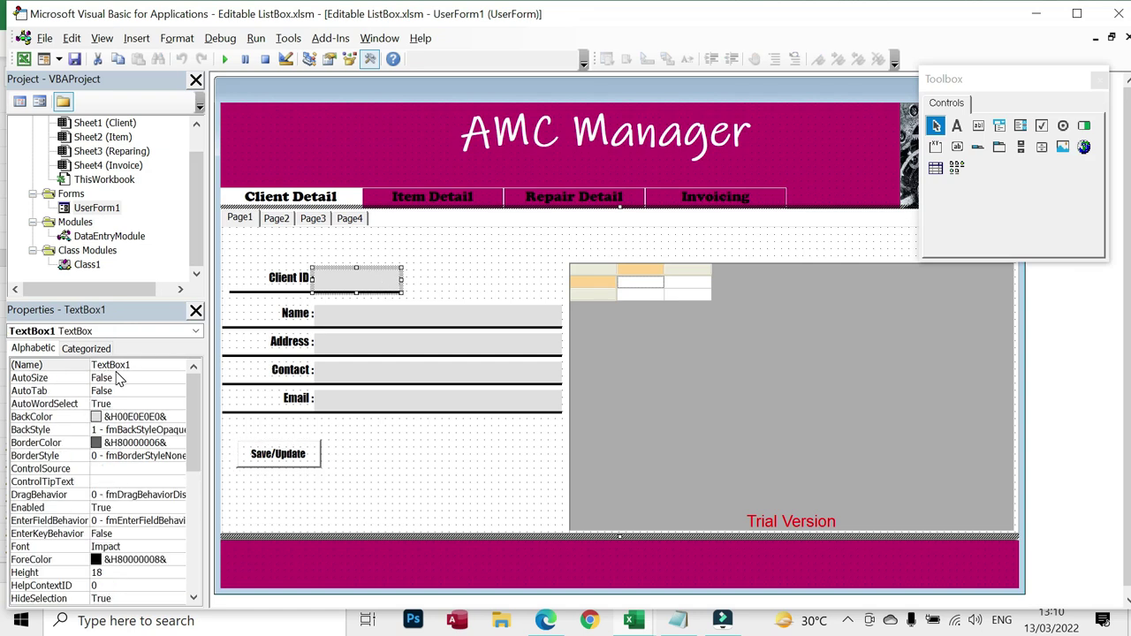
left_click(444, 320)
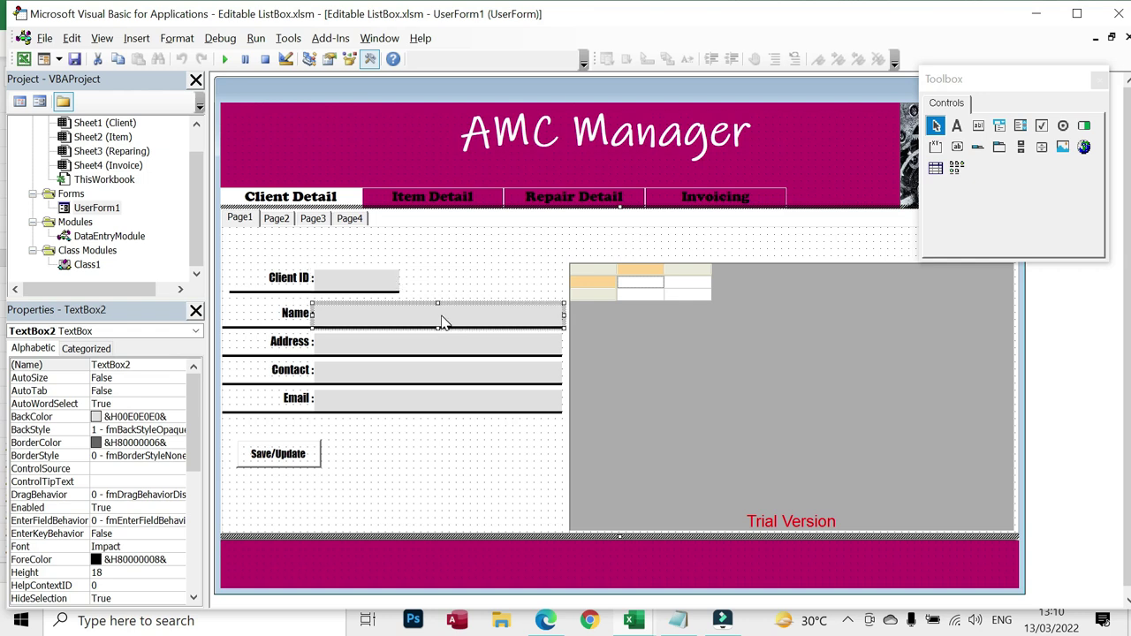
left_click(439, 352)
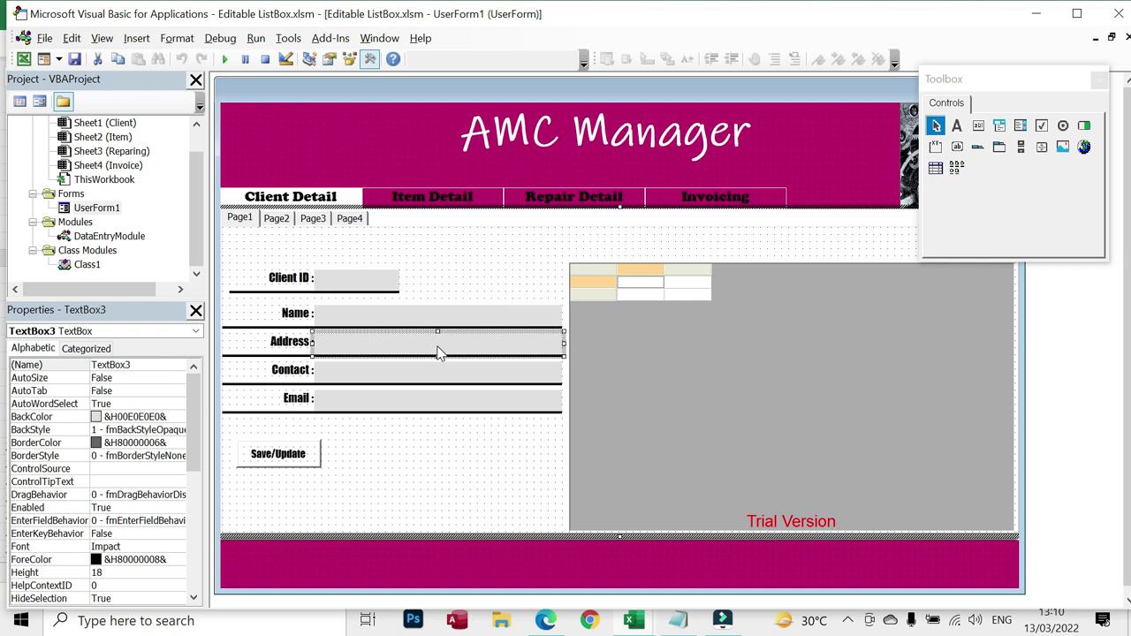
double_click(287, 455)
type("\"TextBox\"")
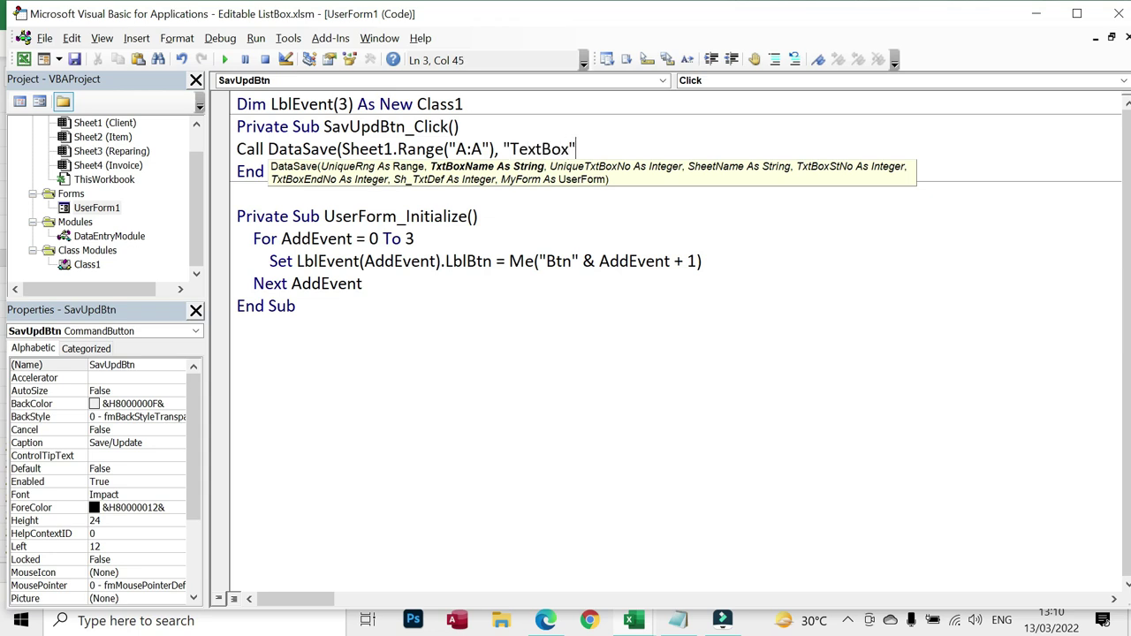
type(",")
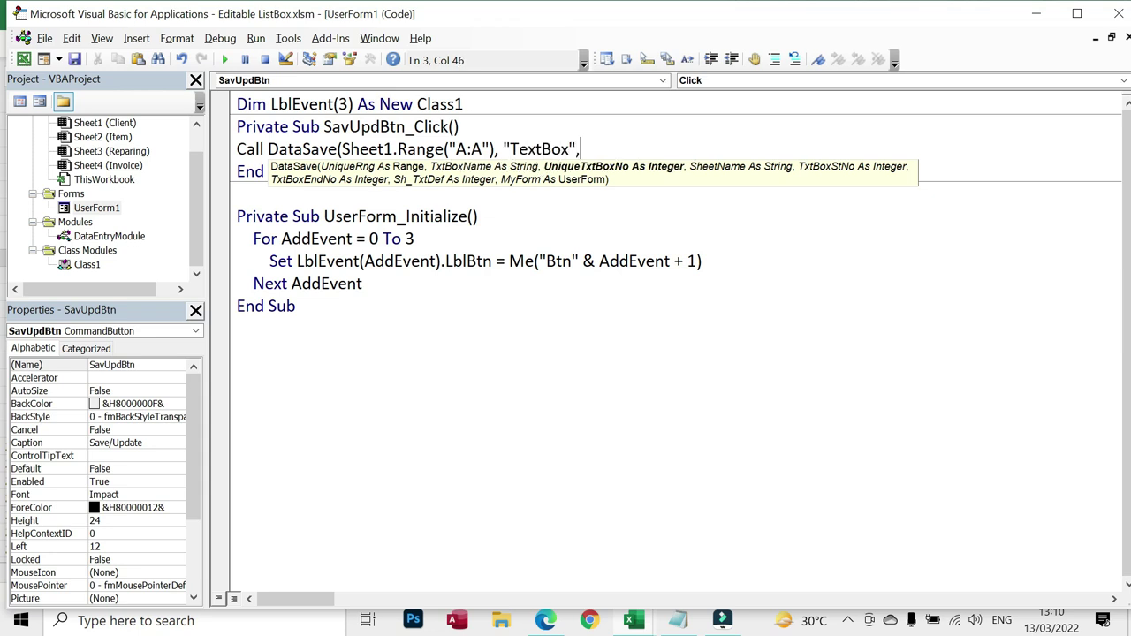
type(" 1,")
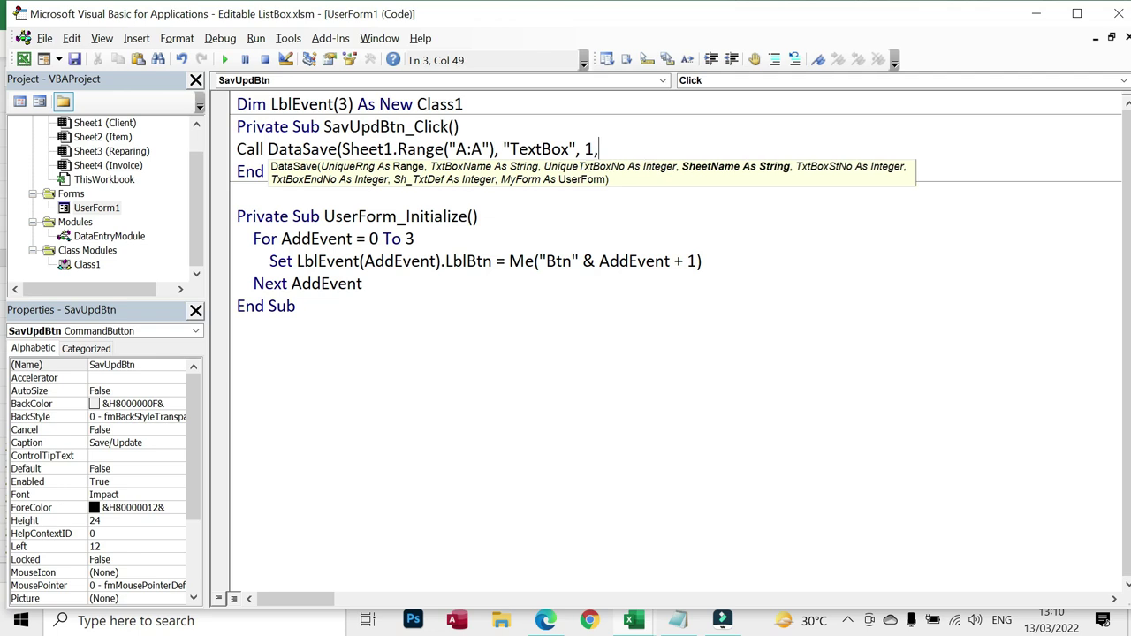
Add the "Client", 1, 5 arguments to the DataSave call after checking the Client sheet's columns.
key("alt+F11")
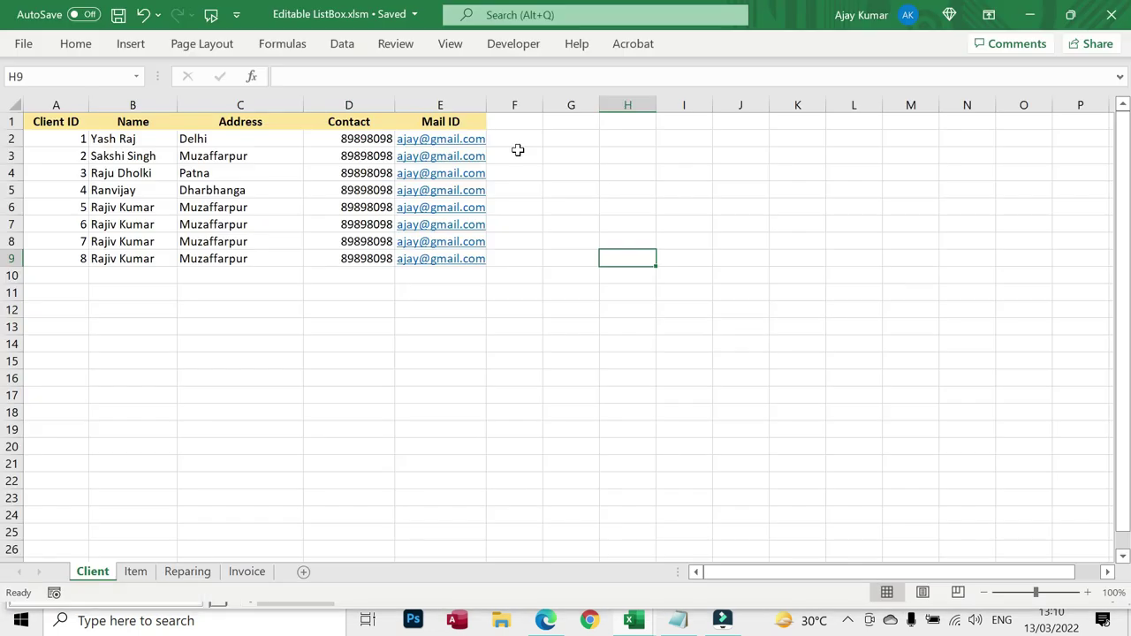
key("alt+F11")
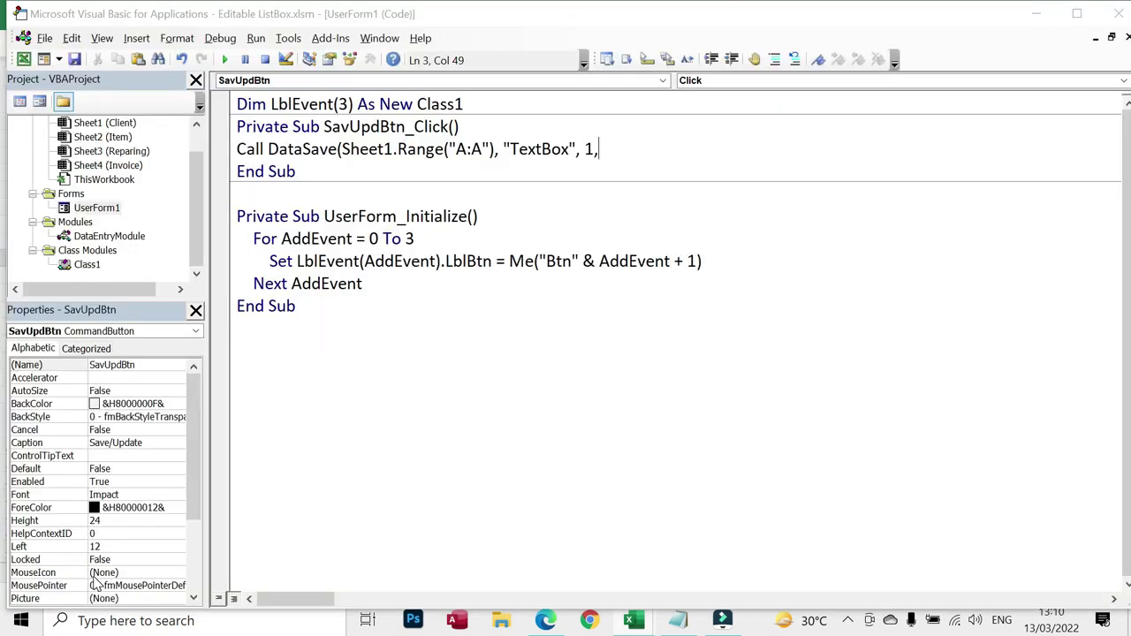
type("Client")
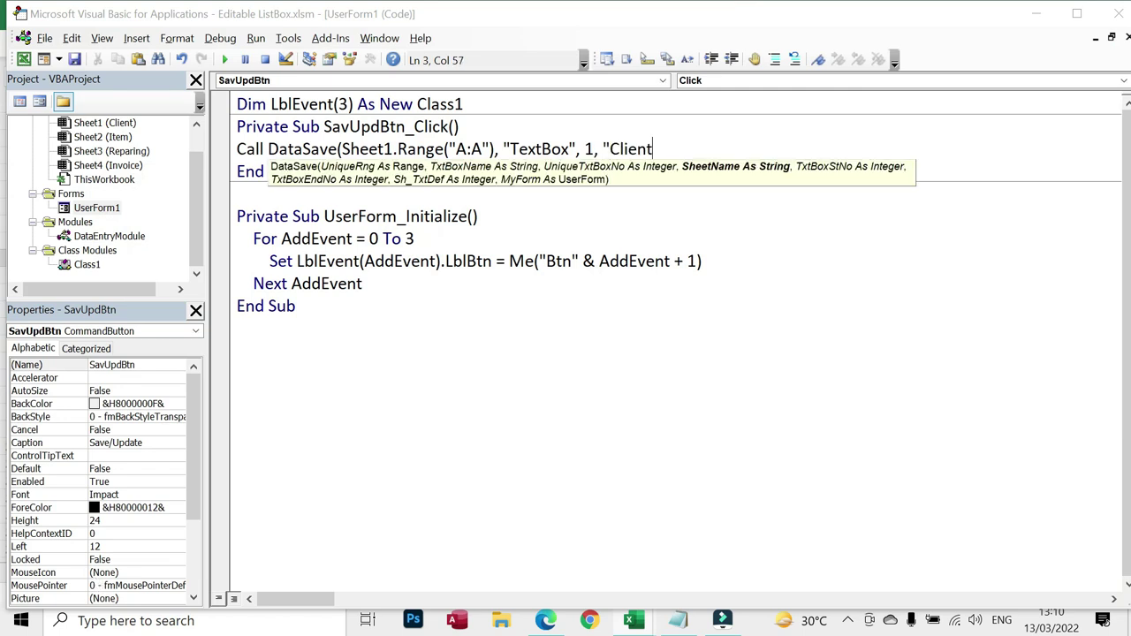
type("\",")
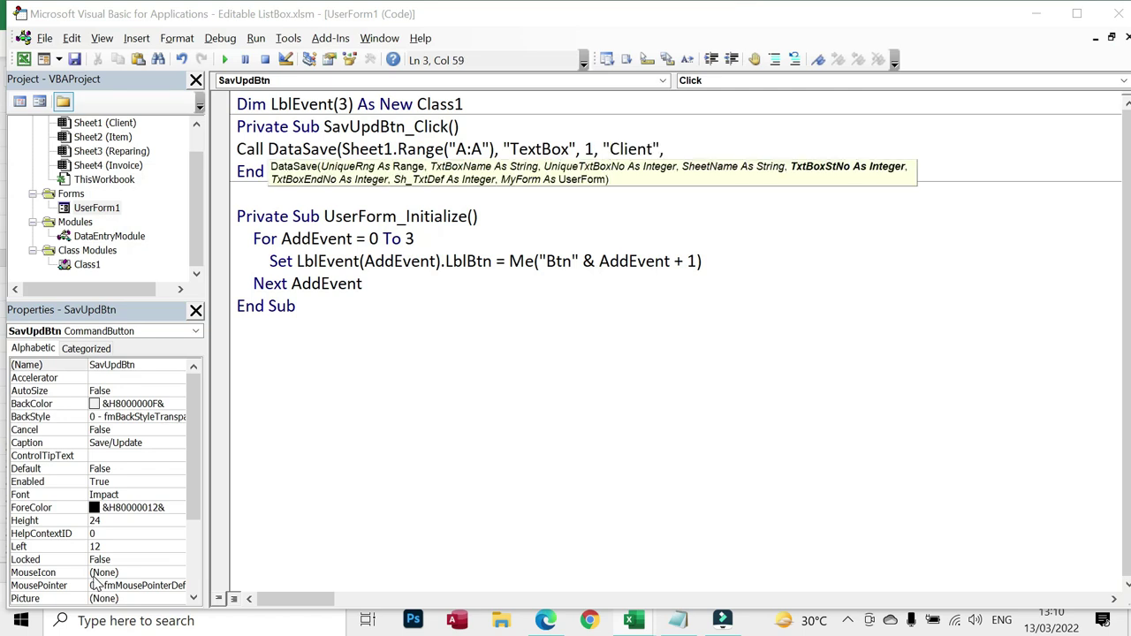
type(" 1")
type(",")
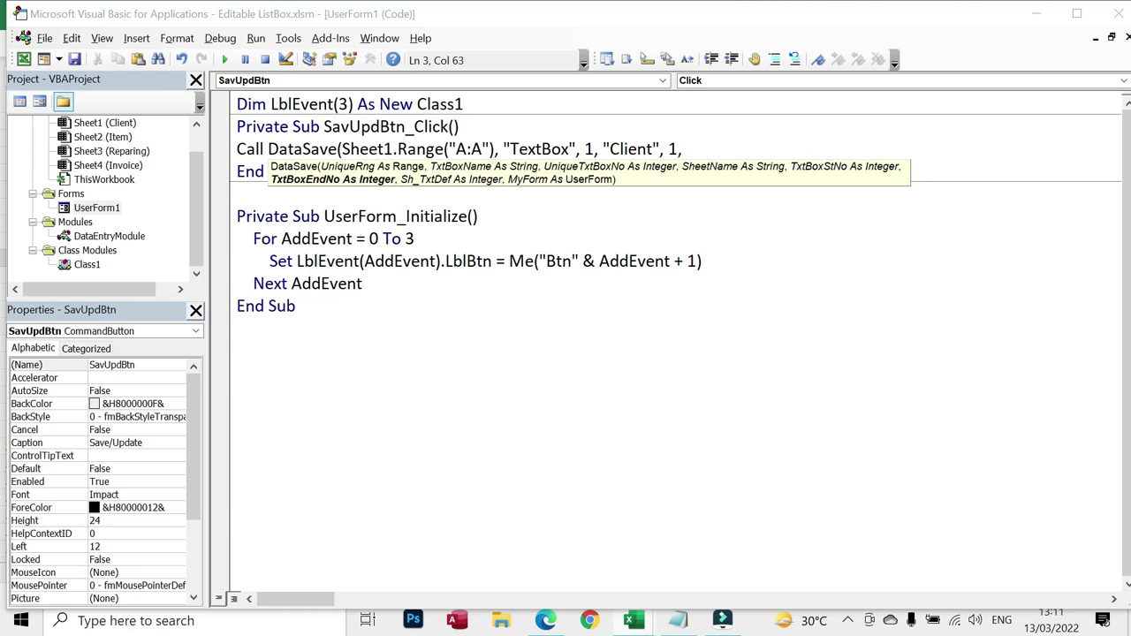
key("alt+F11")
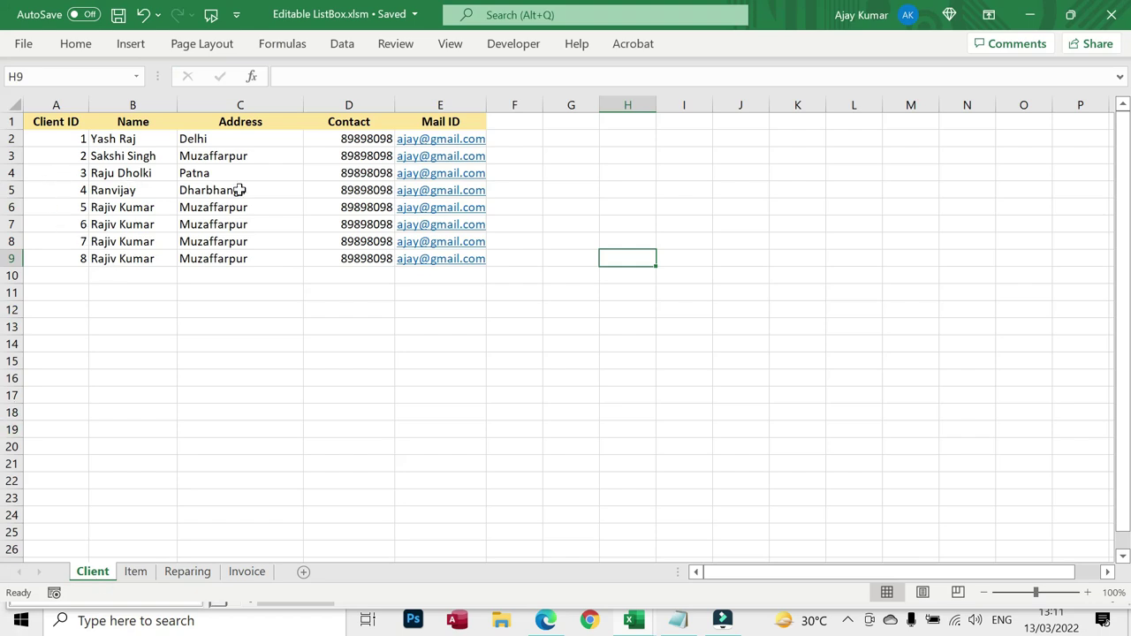
key("alt+F11")
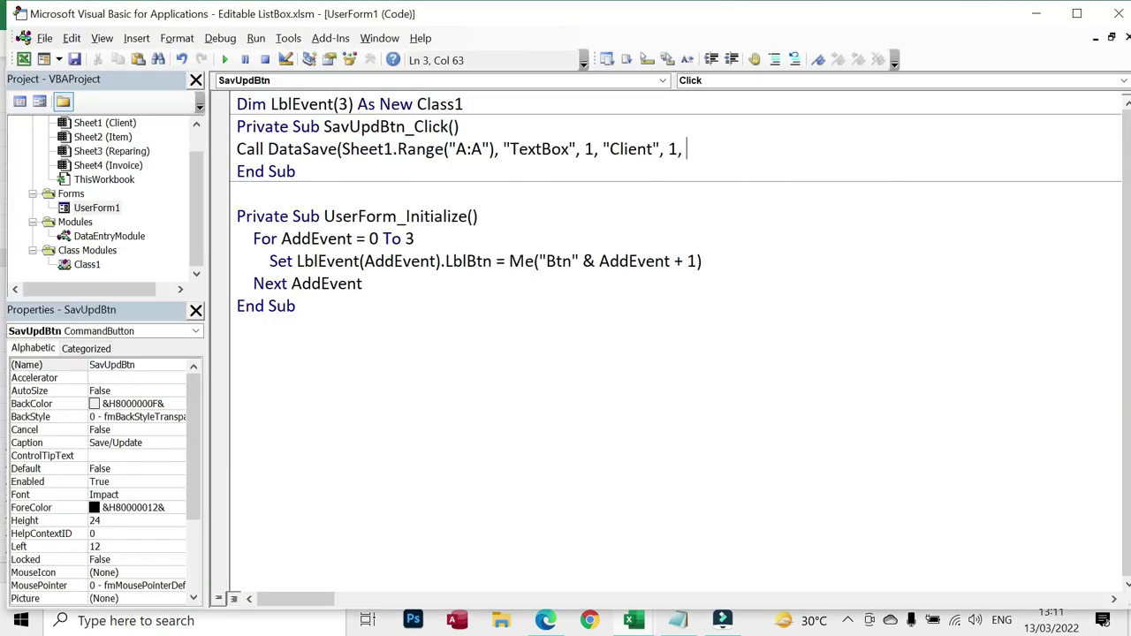
type("5,")
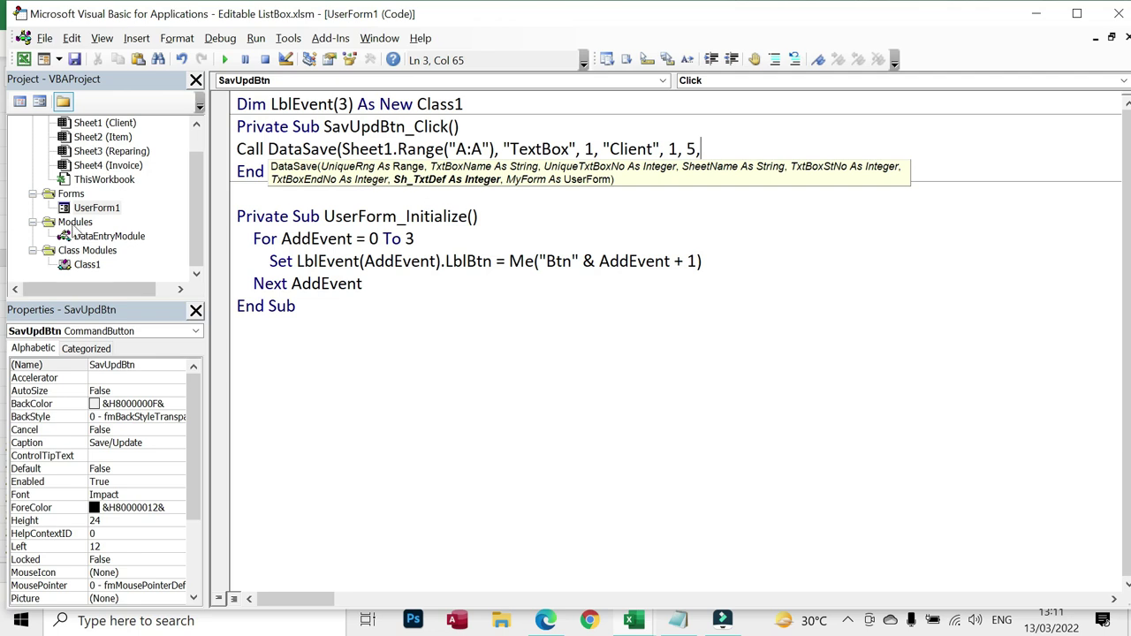
Finish the DataSave call with 0 and UserForm1 plus the closing bracket, and commit the line.
double_click(97, 208)
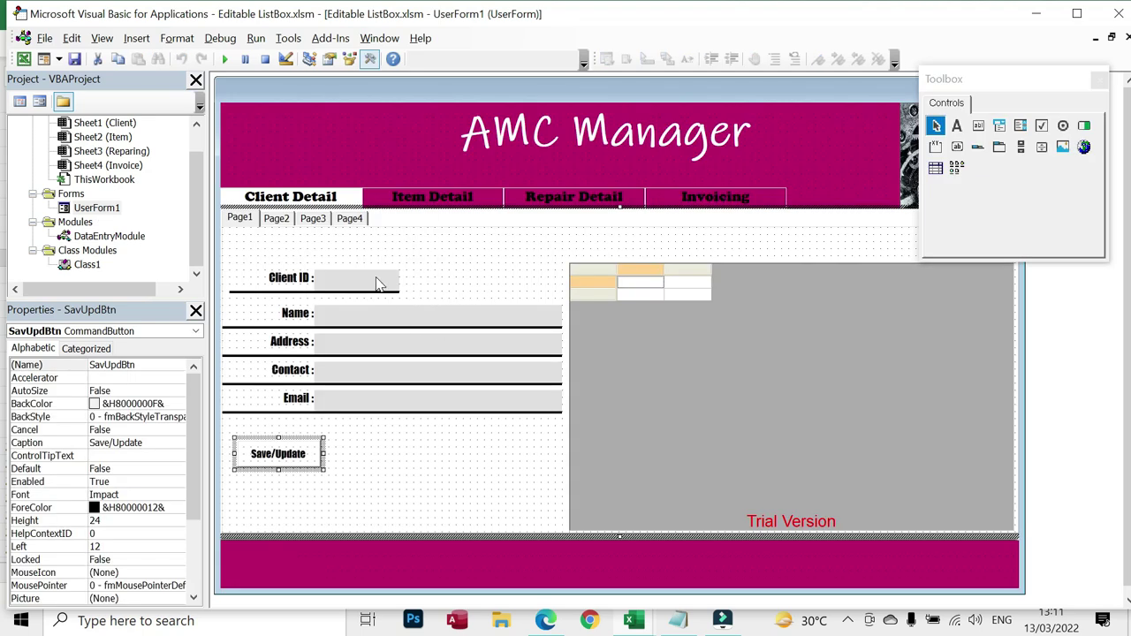
left_click(379, 281)
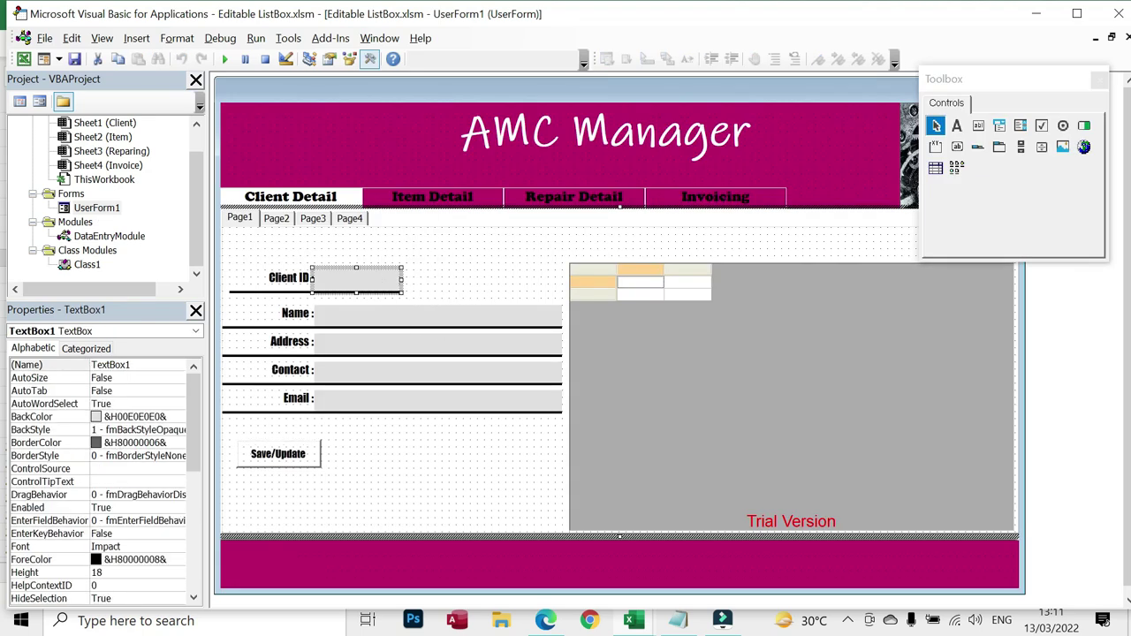
key("alt+Tab")
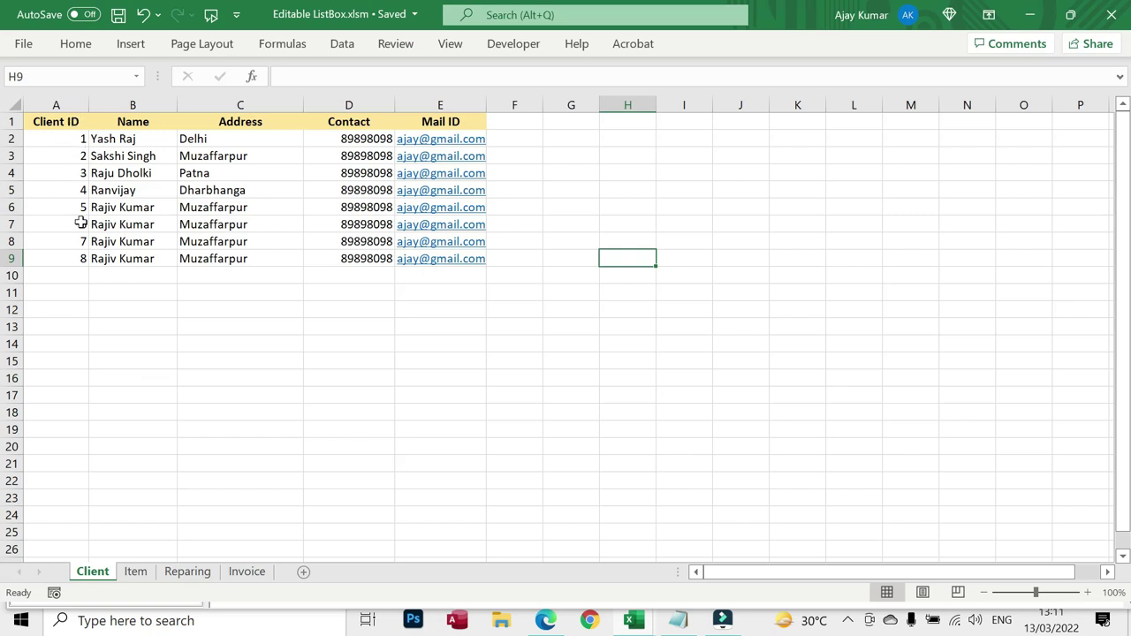
key("alt+Tab")
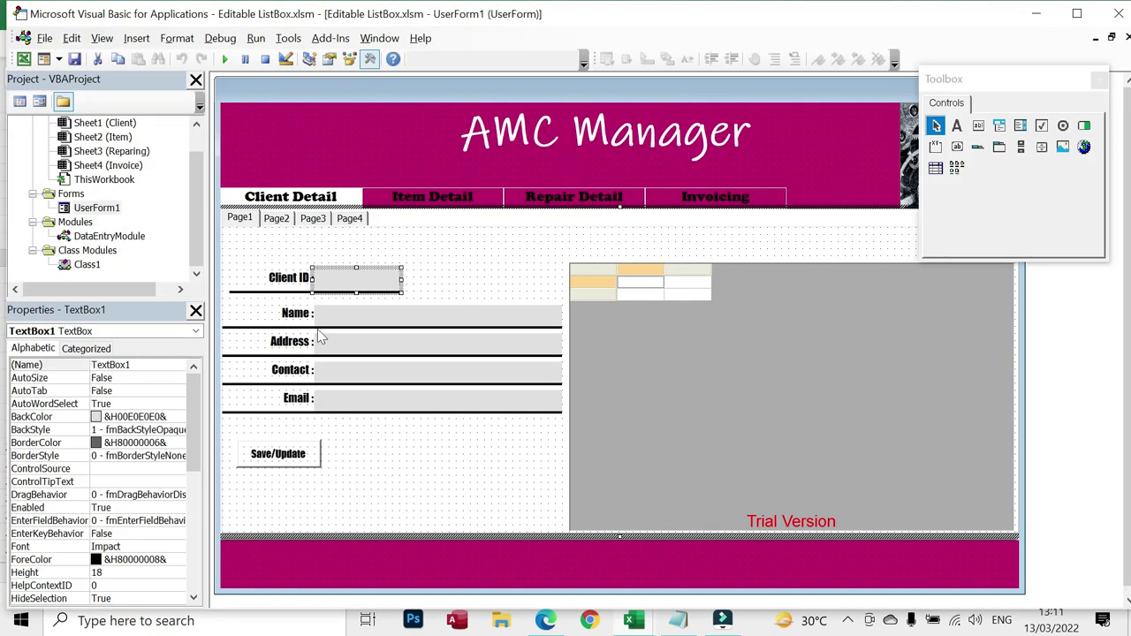
double_click(307, 460)
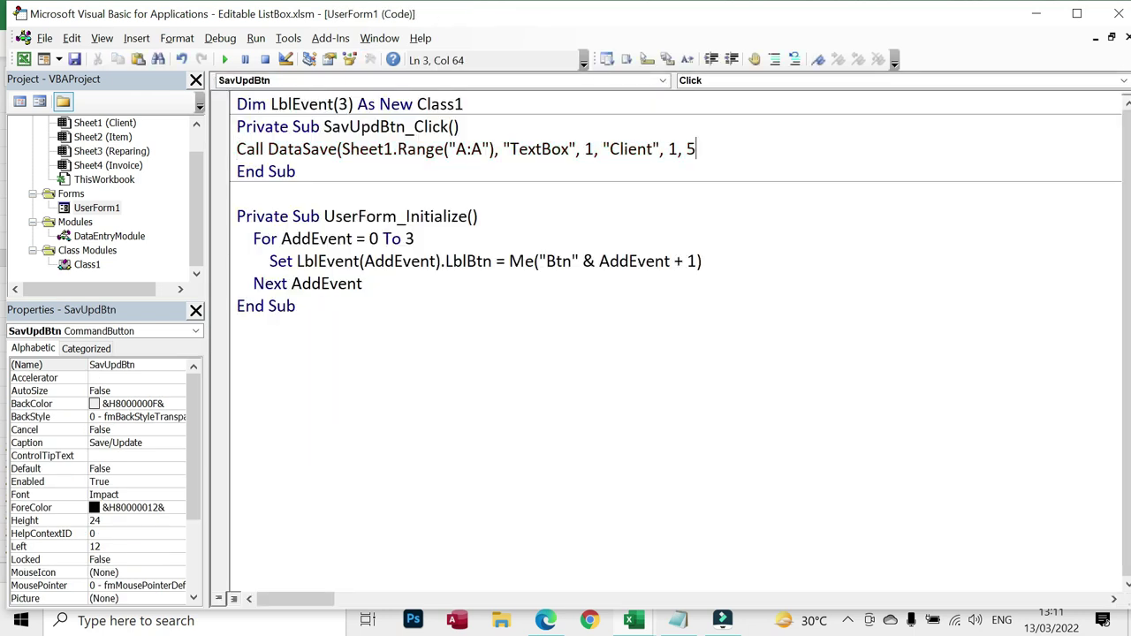
type(",0")
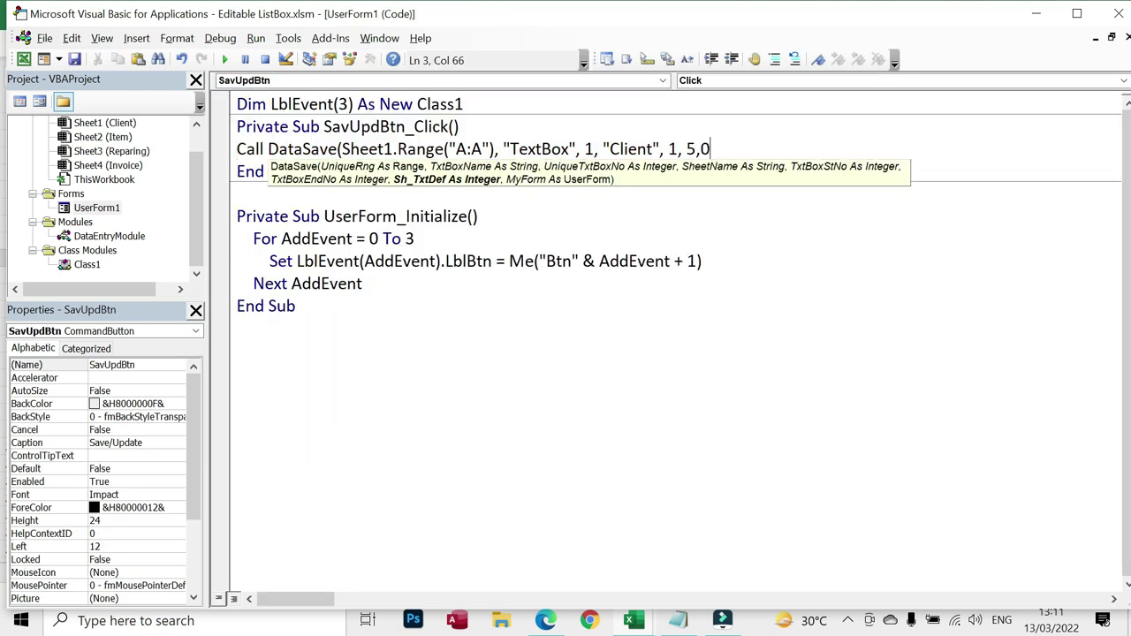
type(",")
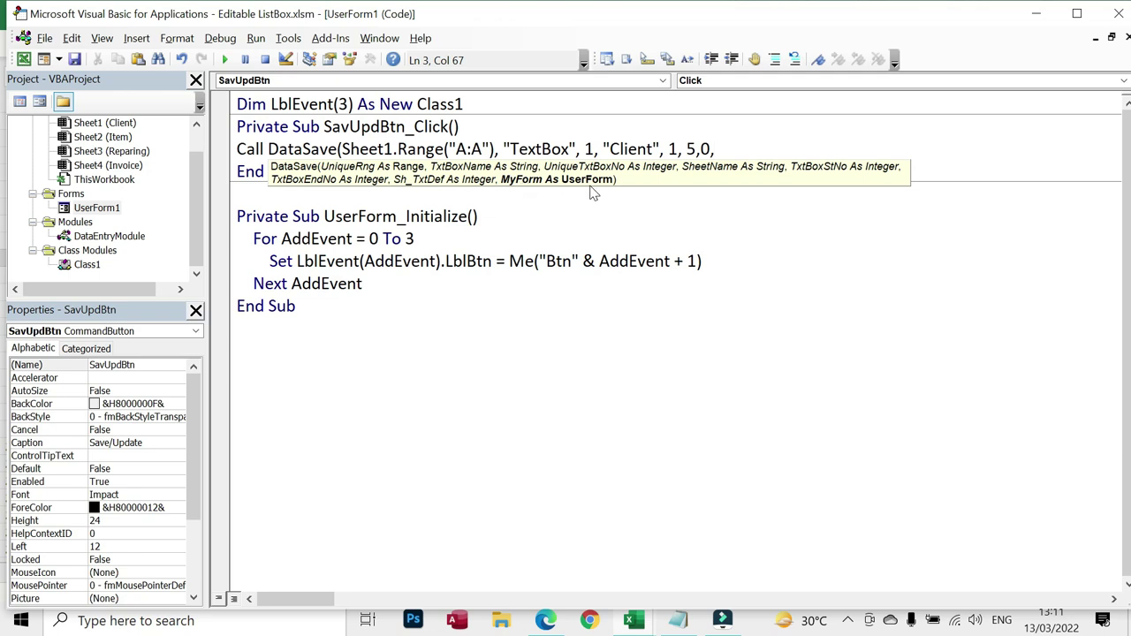
type(" me")
key("BackSpace")
key("BackSpace")
type("Userform1)")
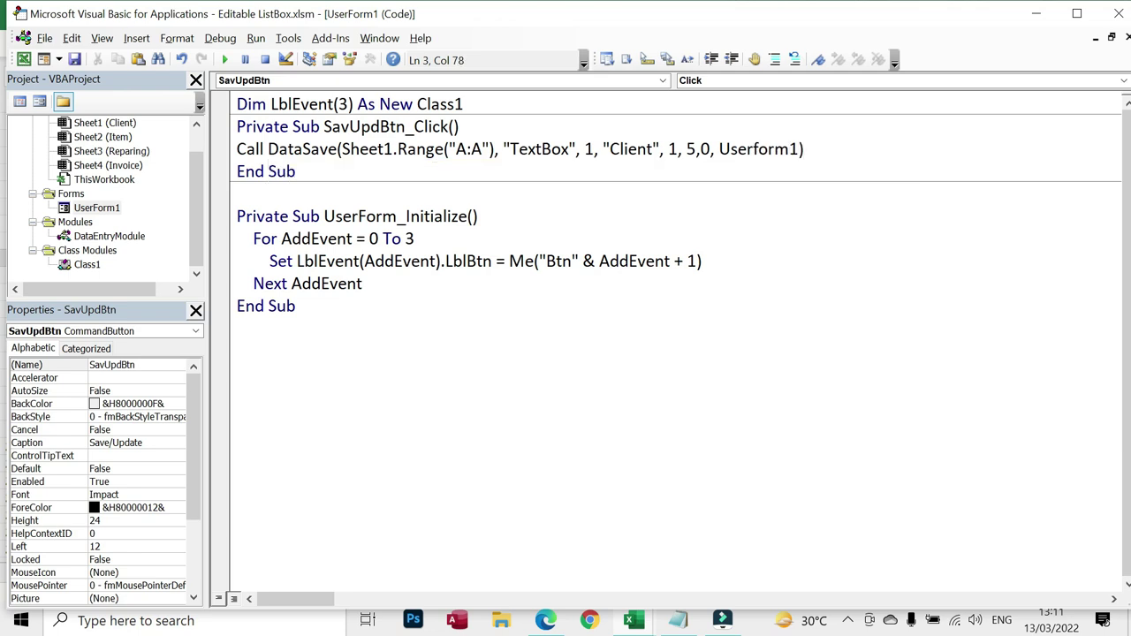
key("Down")
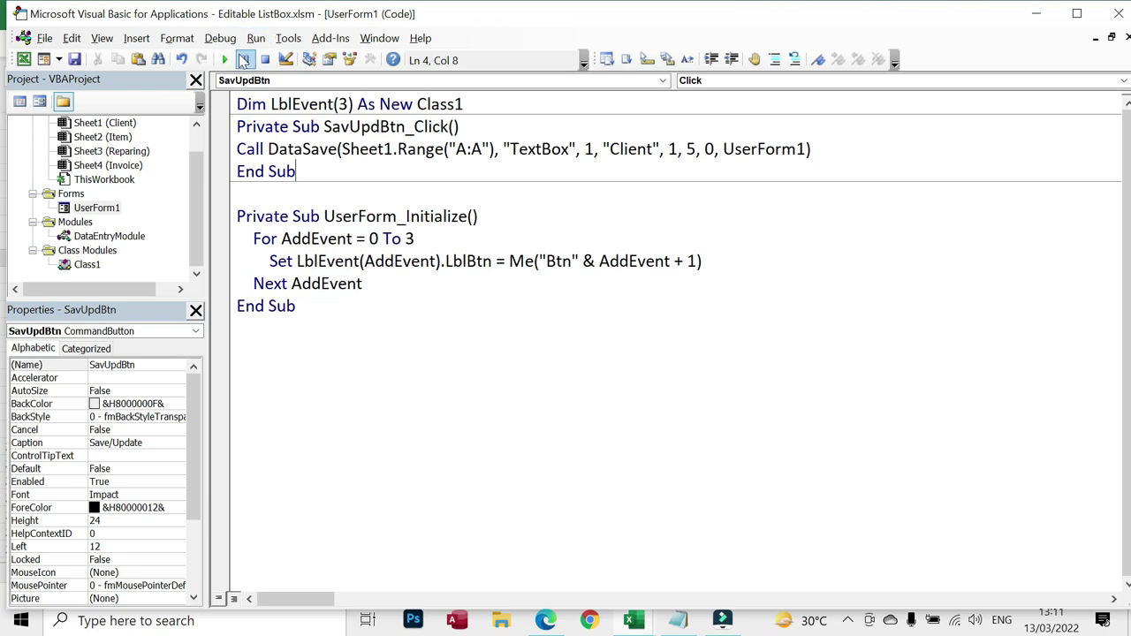
Run the AMC Manager form, enter a new client's name, address, contact and email, and save it.
left_click(225, 59)
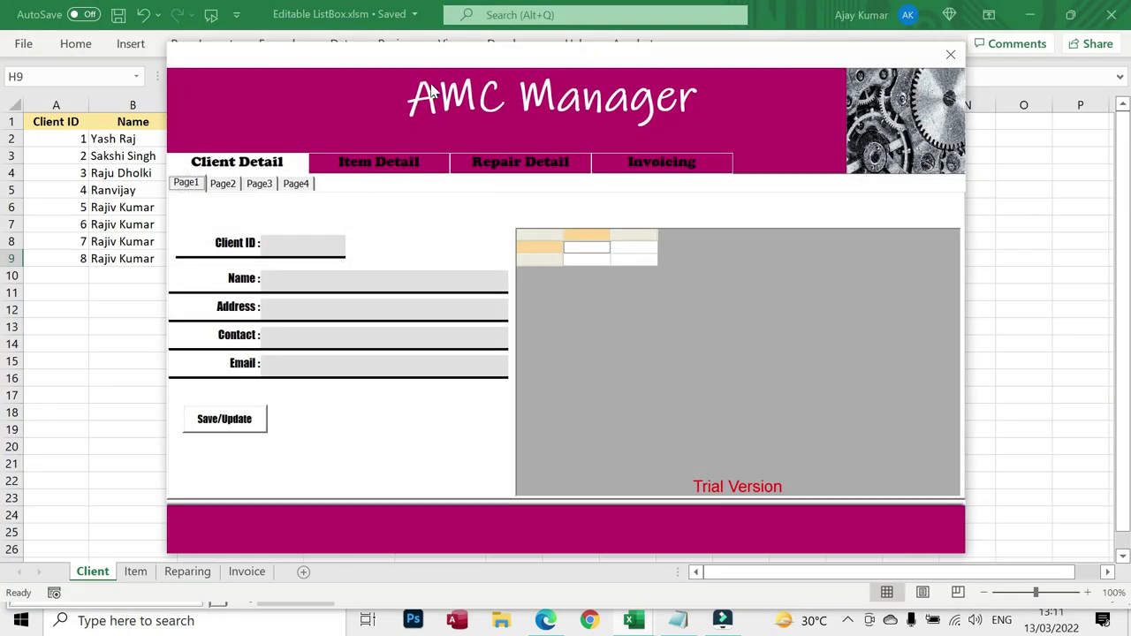
left_click_drag(440, 56, 668, 18)
key("Tab")
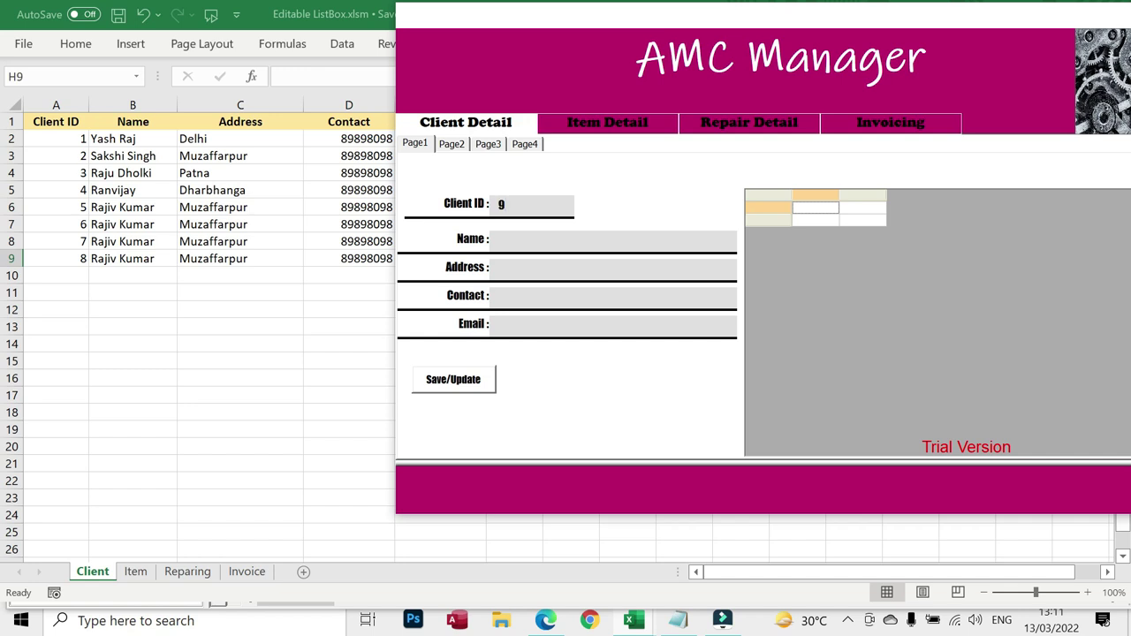
key("Tab")
type("Delhi")
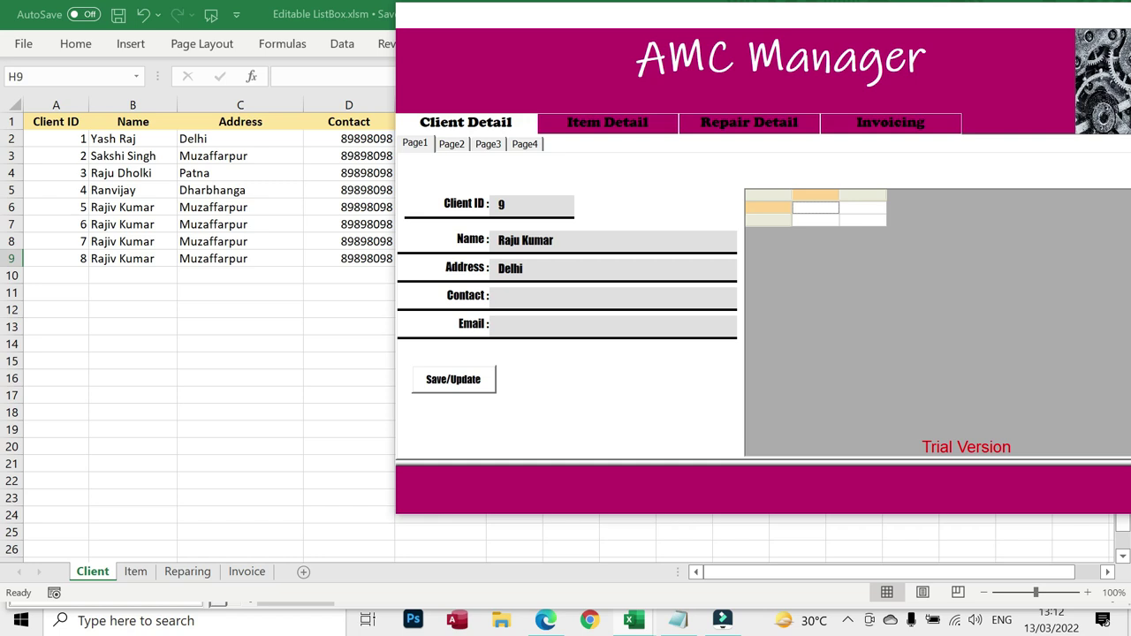
type("808089")
left_click(449, 389)
Change the saved client's contact to xxxxxxxx, update the record, and close the form.
mouse_move(653, 34)
left_mouse_down()
mouse_move(676, 34)
mouse_move(477, 364)
left_mouse_up()
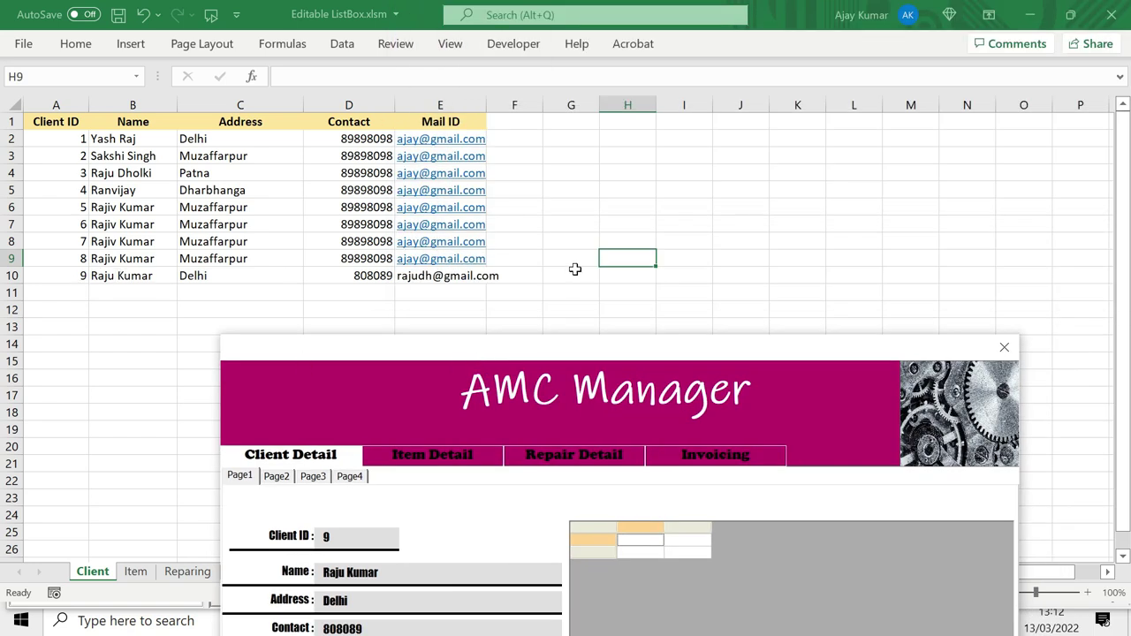
left_click_drag(583, 346, 888, 86)
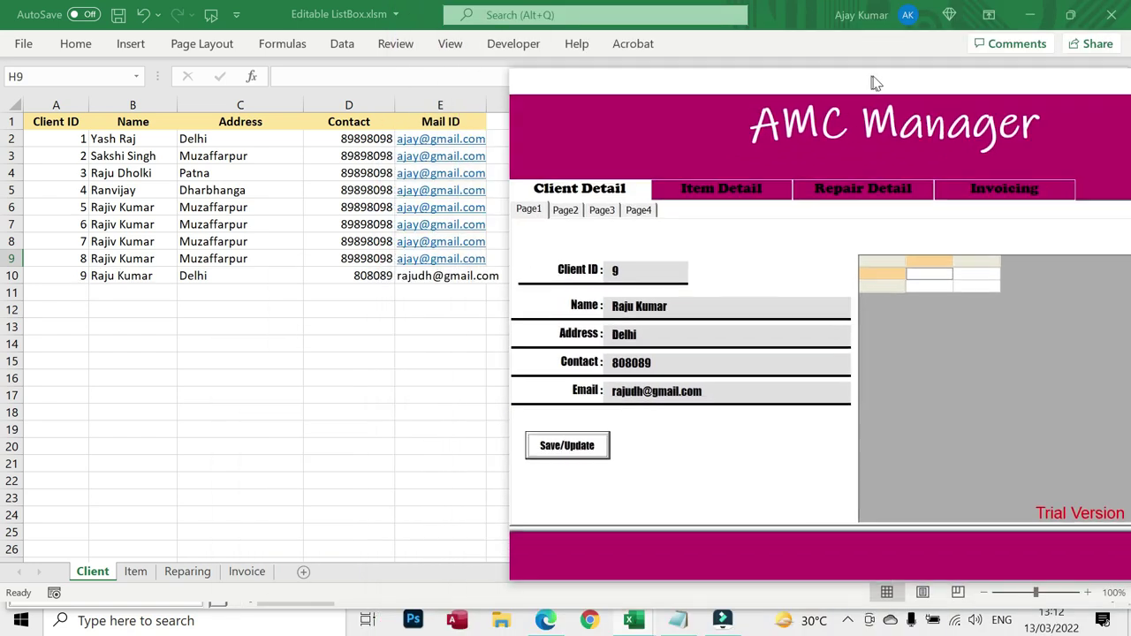
left_click_drag(667, 365, 550, 371)
type("xxxxxxxx")
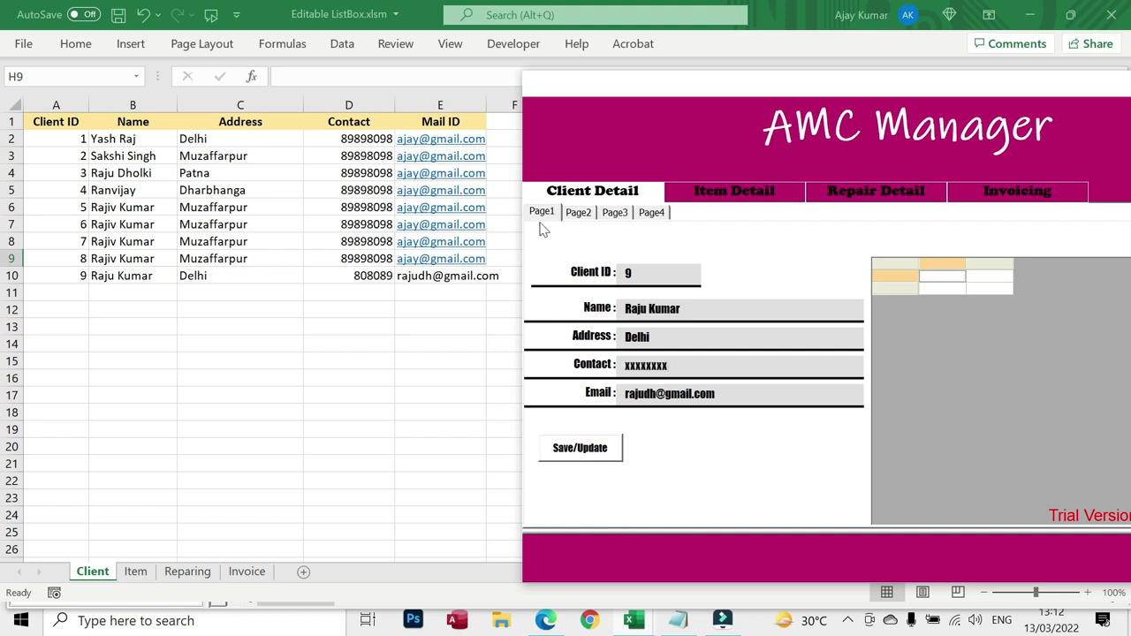
left_click(607, 457)
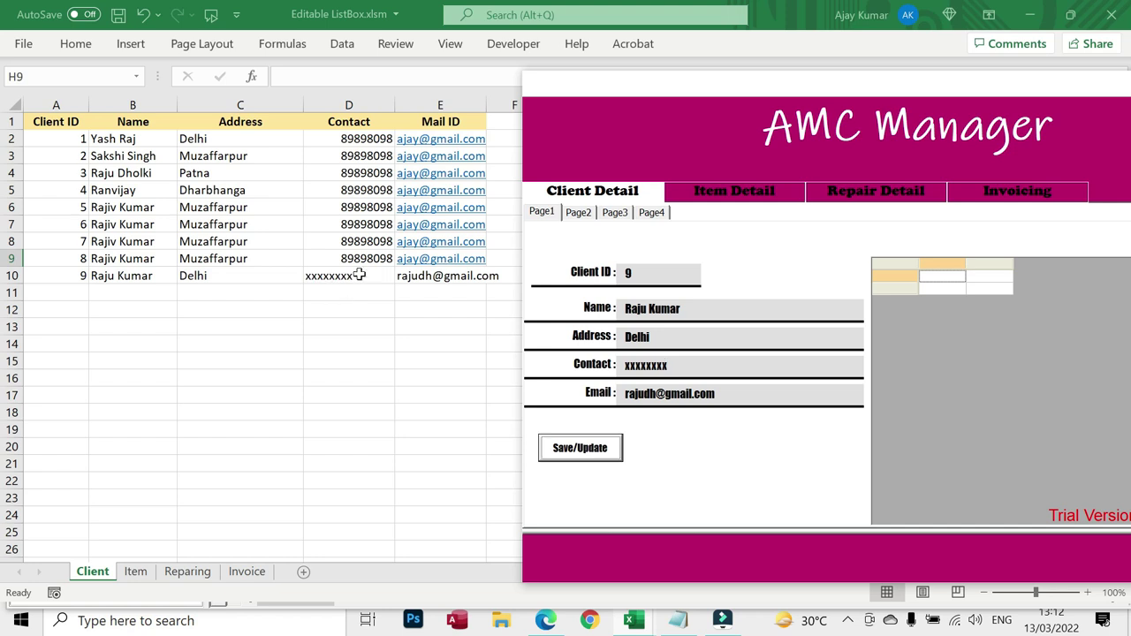
left_click_drag(886, 89, 604, 68)
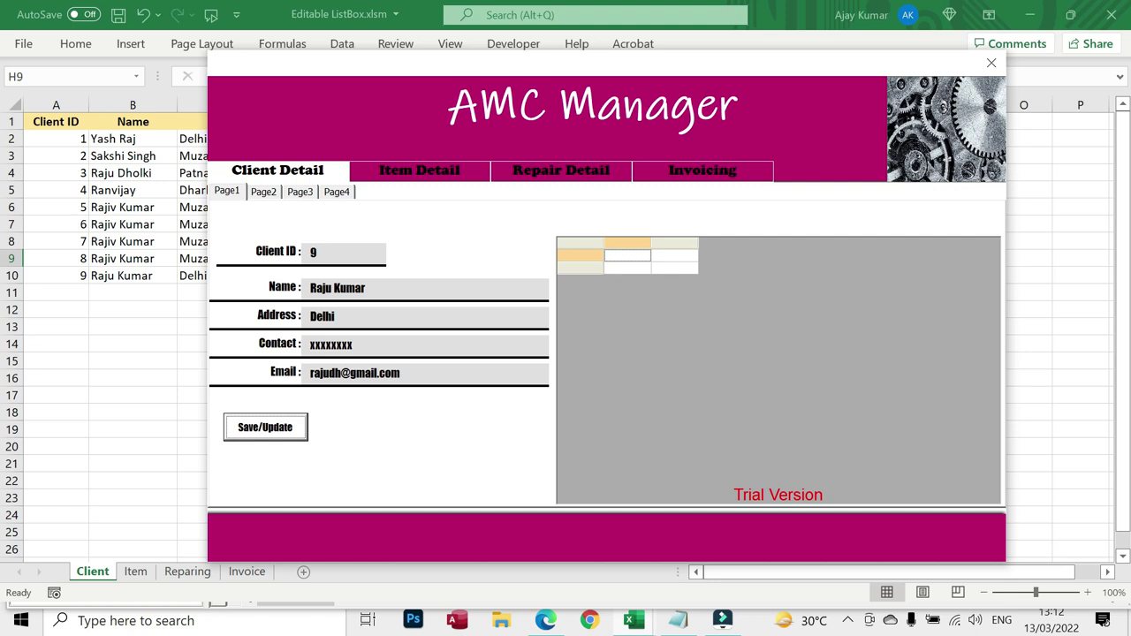
key("alt+F4")
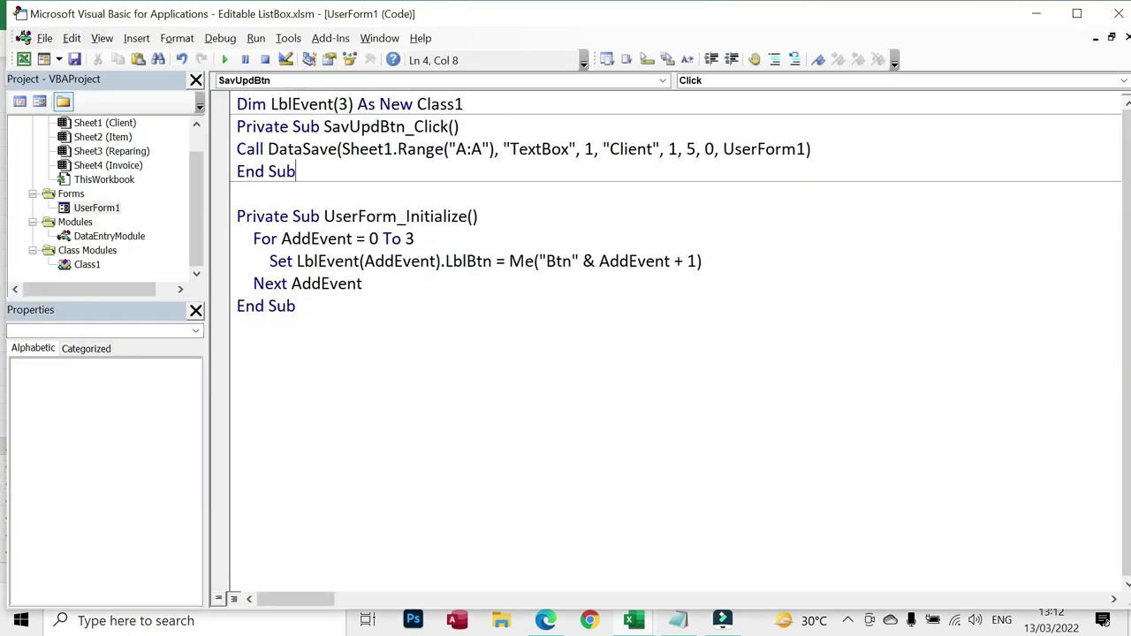
Add a Search button named SrcBtn beside Save/Update and open its click procedure.
key("shift+F7")
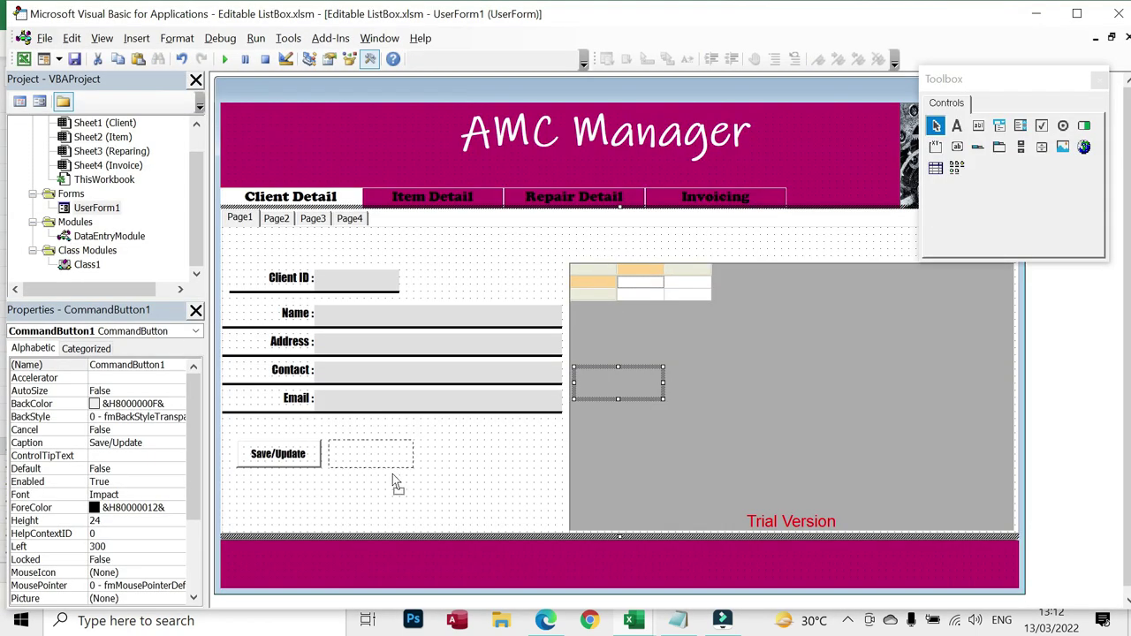
left_click_drag(618, 383, 371, 455)
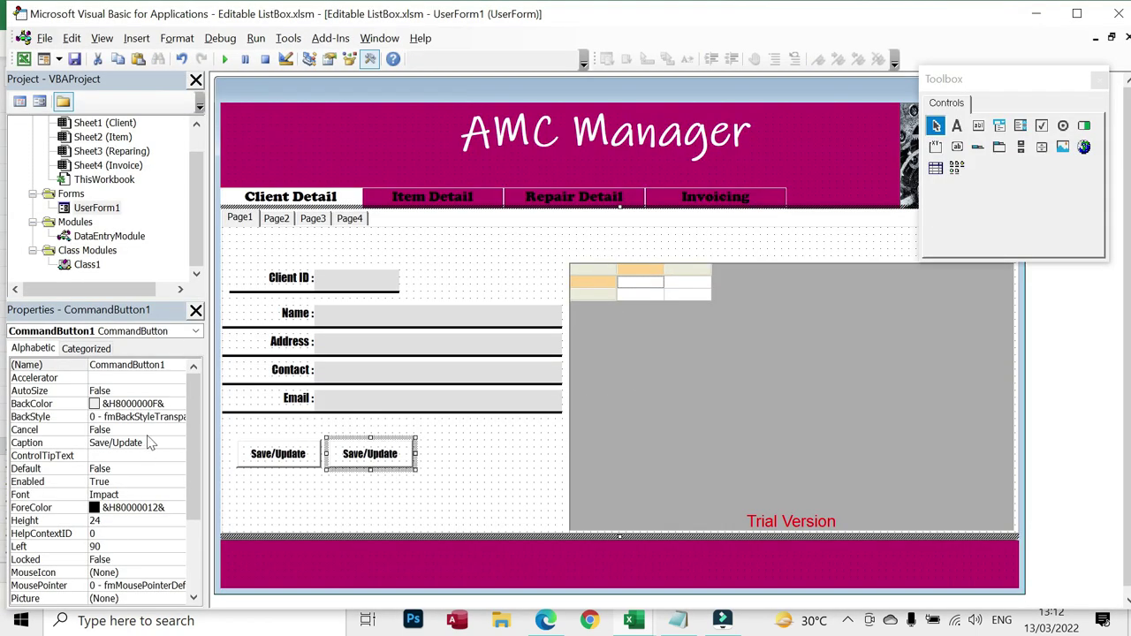
double_click(370, 458)
key("shift+F7")
type("SrcBtn")
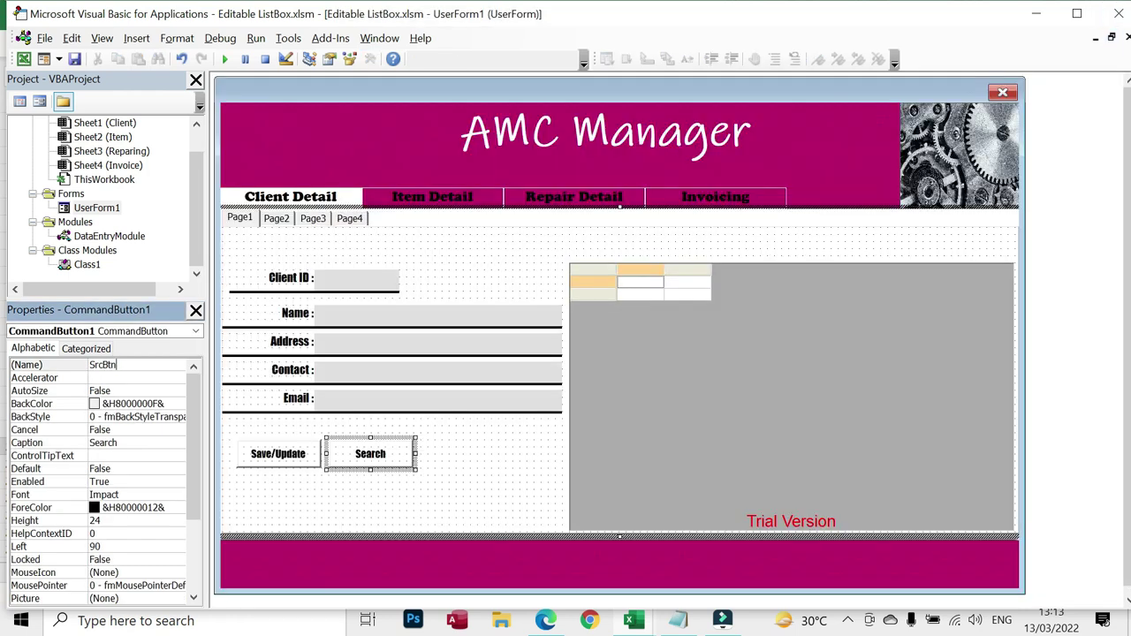
key("Return")
double_click(370, 461)
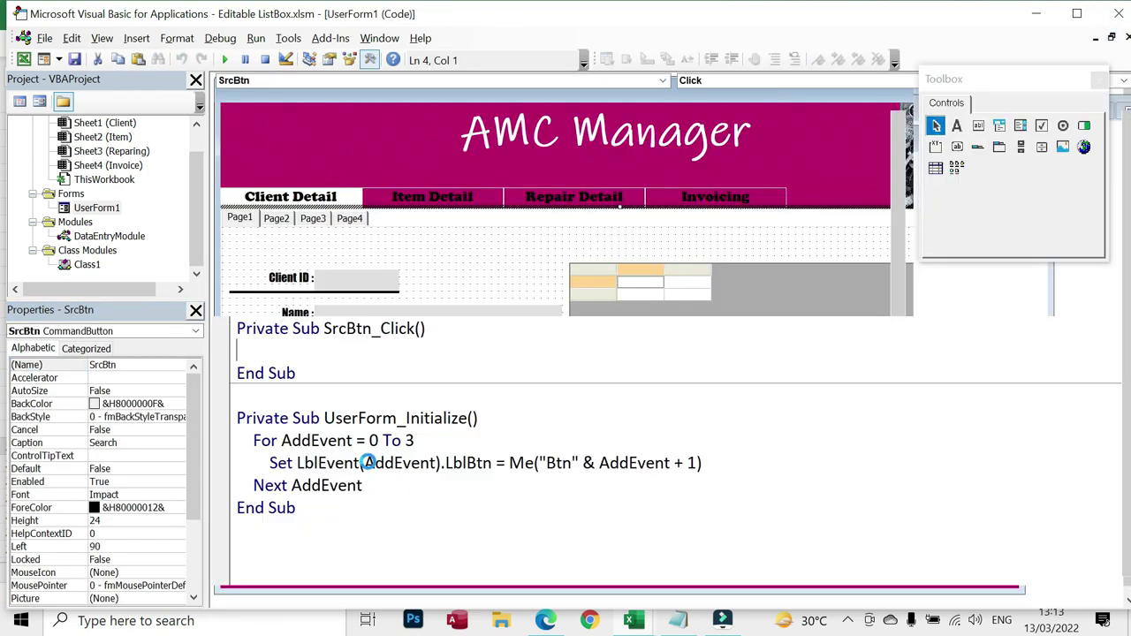
Write Call DataSearch in SrcBtn_Click, reusing the DataSave call's arguments.
left_click(268, 260)
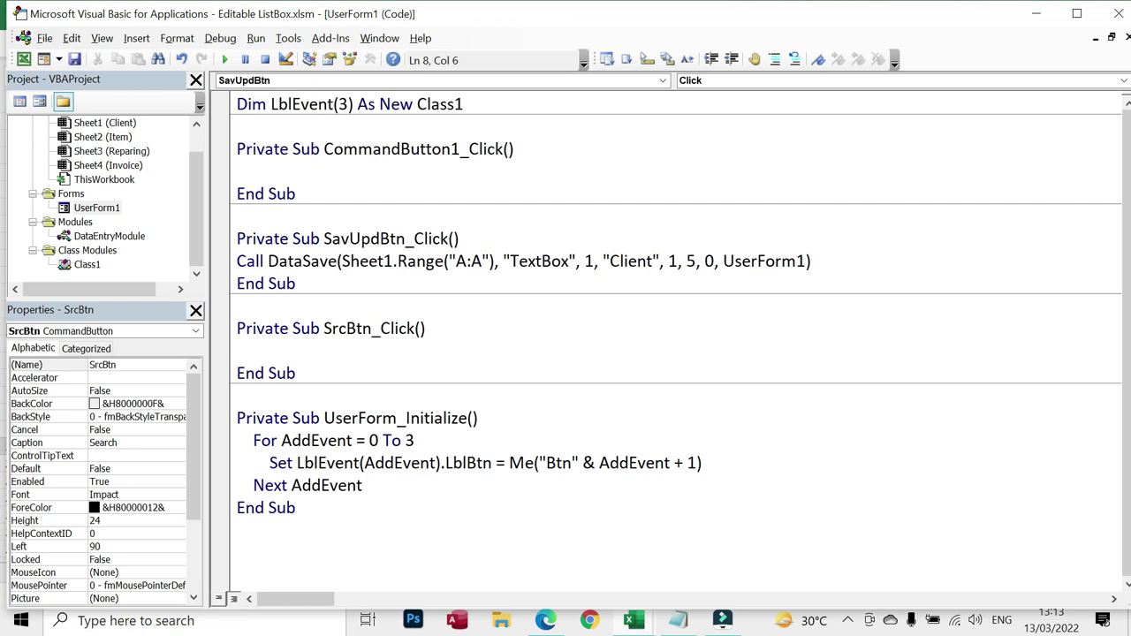
left_click(236, 351)
type("Call DataSear")
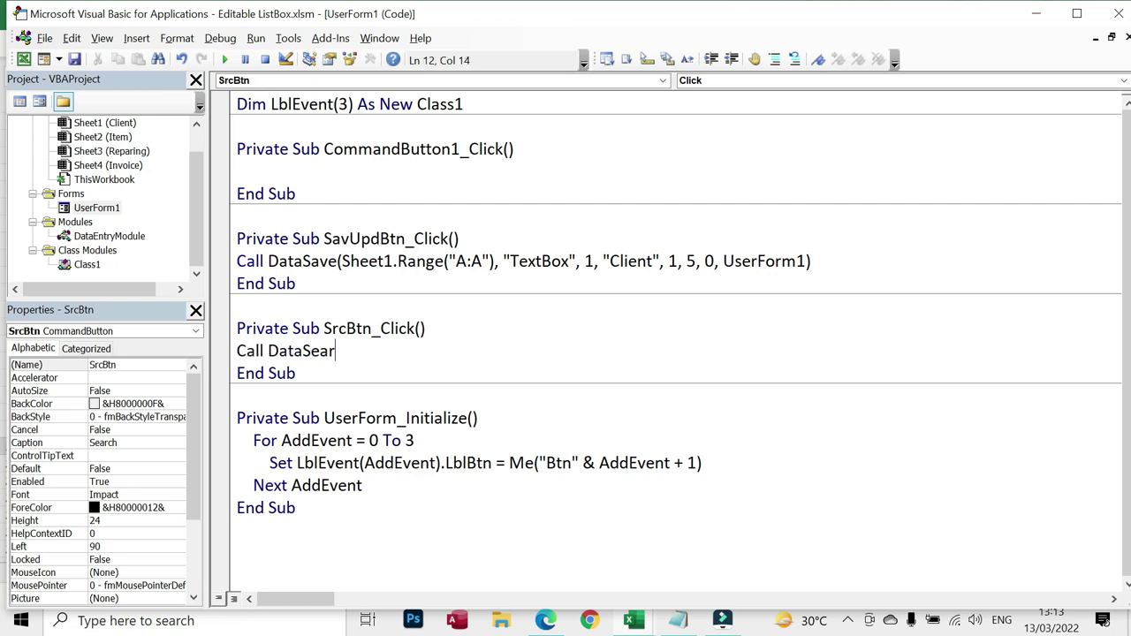
type("ch(")
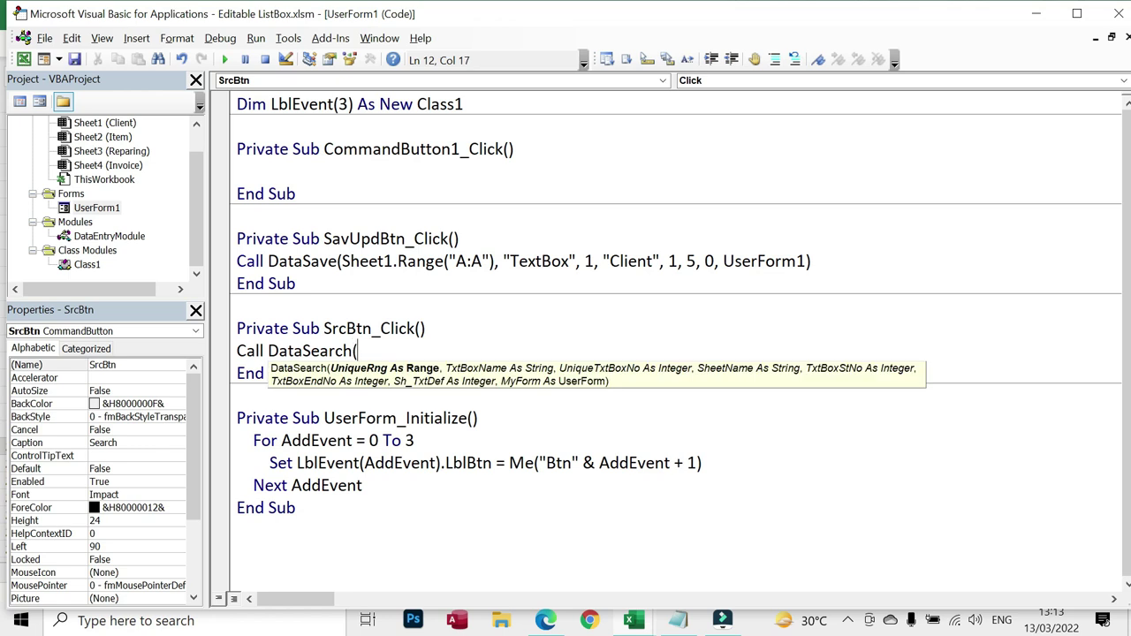
left_click(352, 262)
left_click(560, 379)
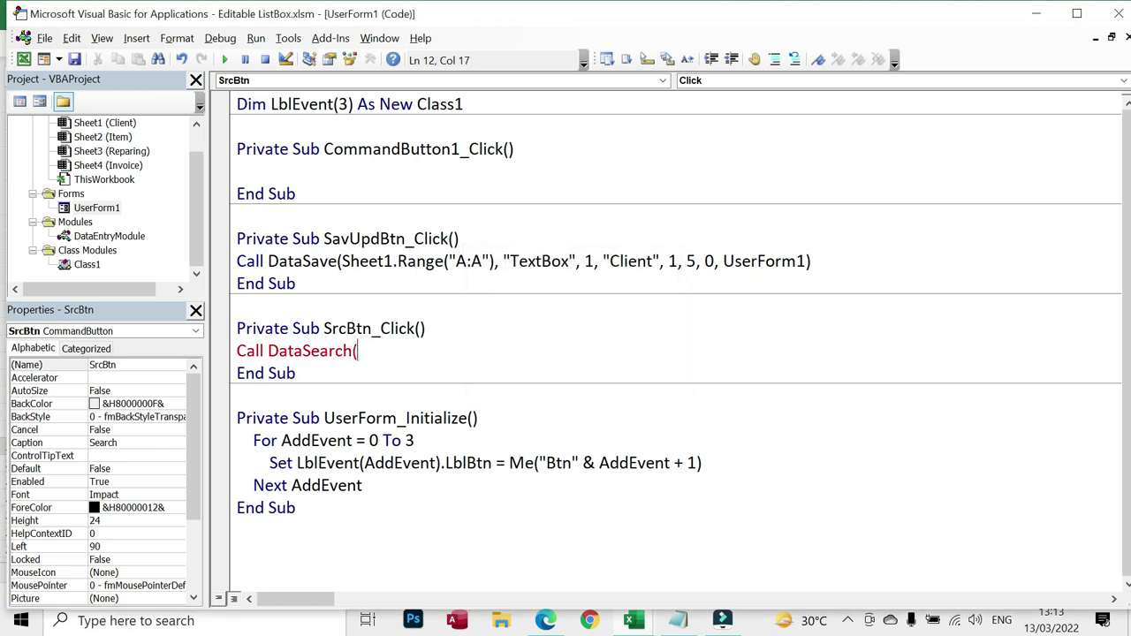
left_click_drag(341, 261, 806, 262)
key("ctrl+c")
left_click(357, 351)
key("ctrl+v")
type(")")
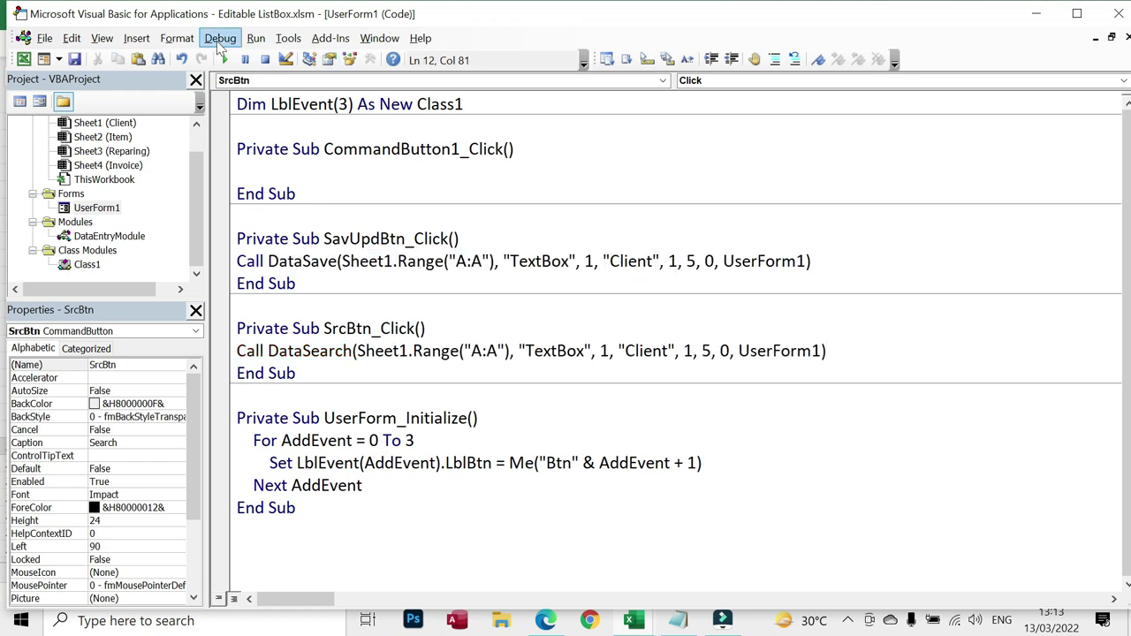
Run the form and test Search by loading client 1, then return to the code.
left_click(224, 59)
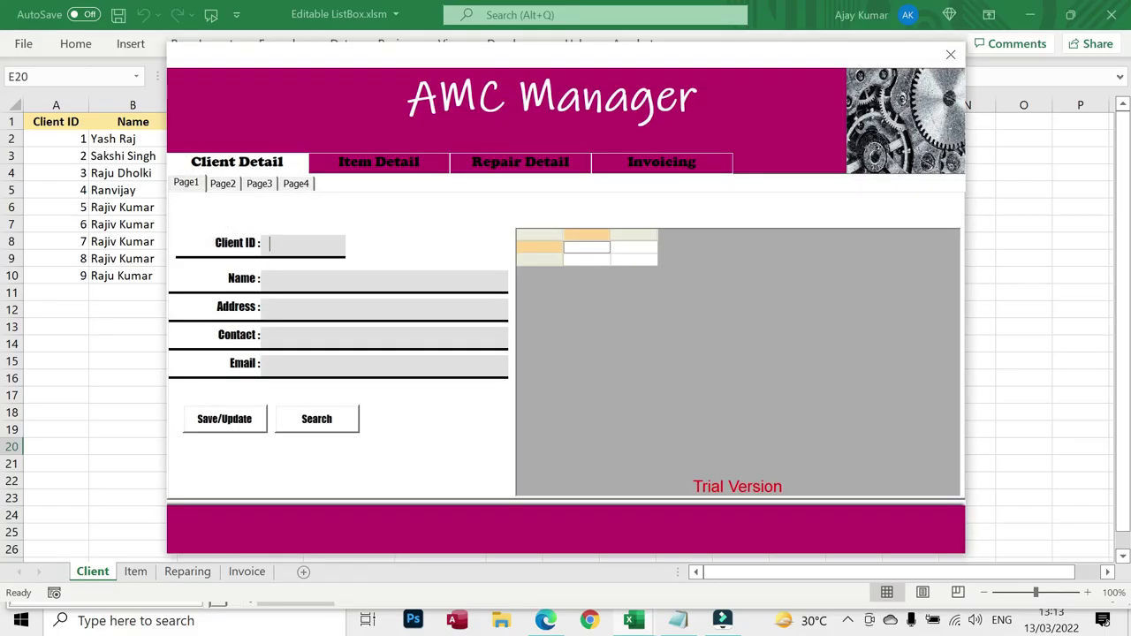
type("1")
left_click(314, 422)
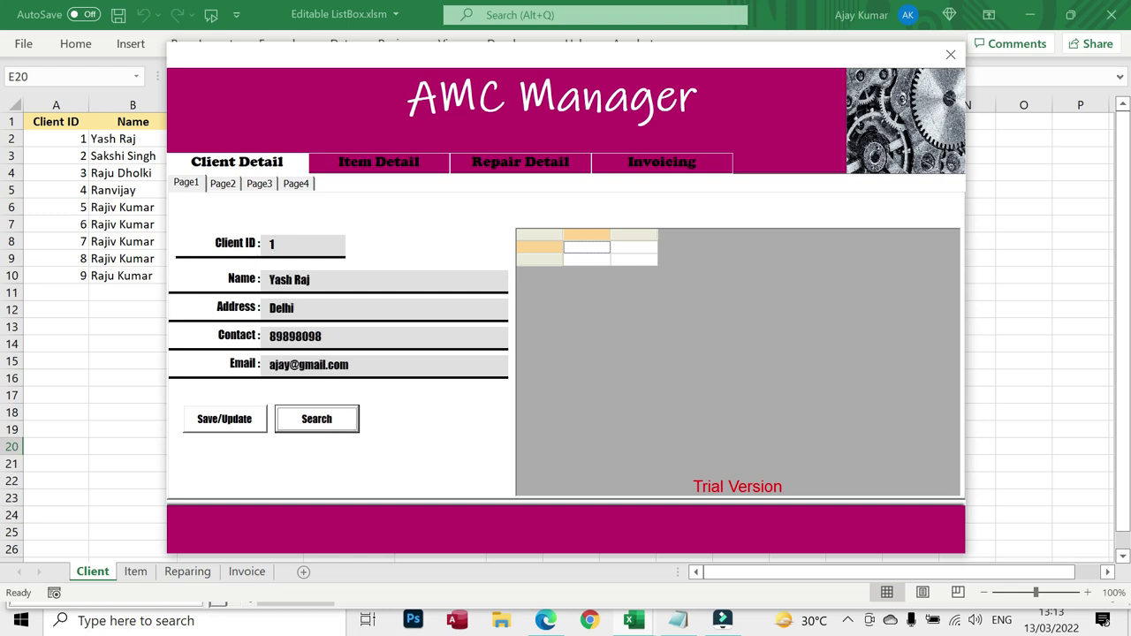
left_click(951, 56)
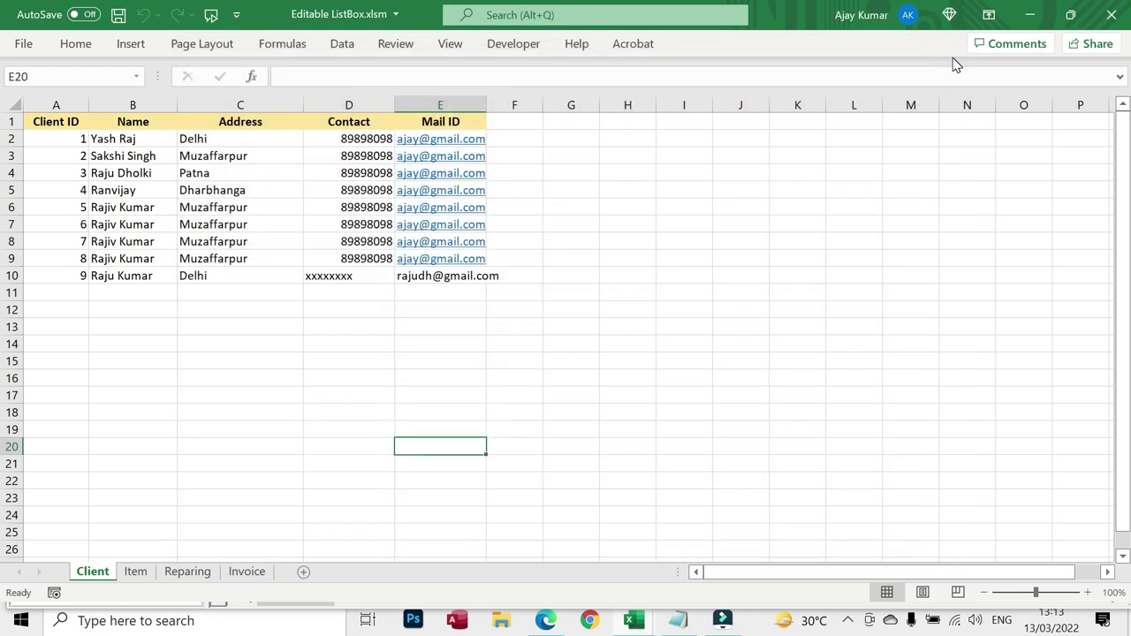
left_click(364, 362)
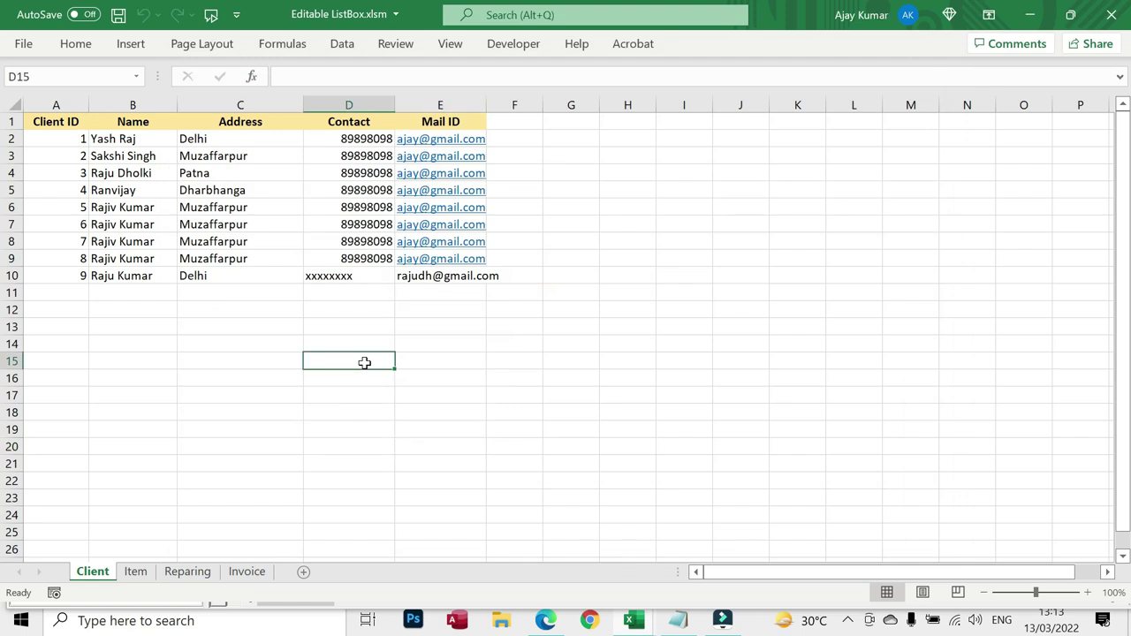
key("alt+F11")
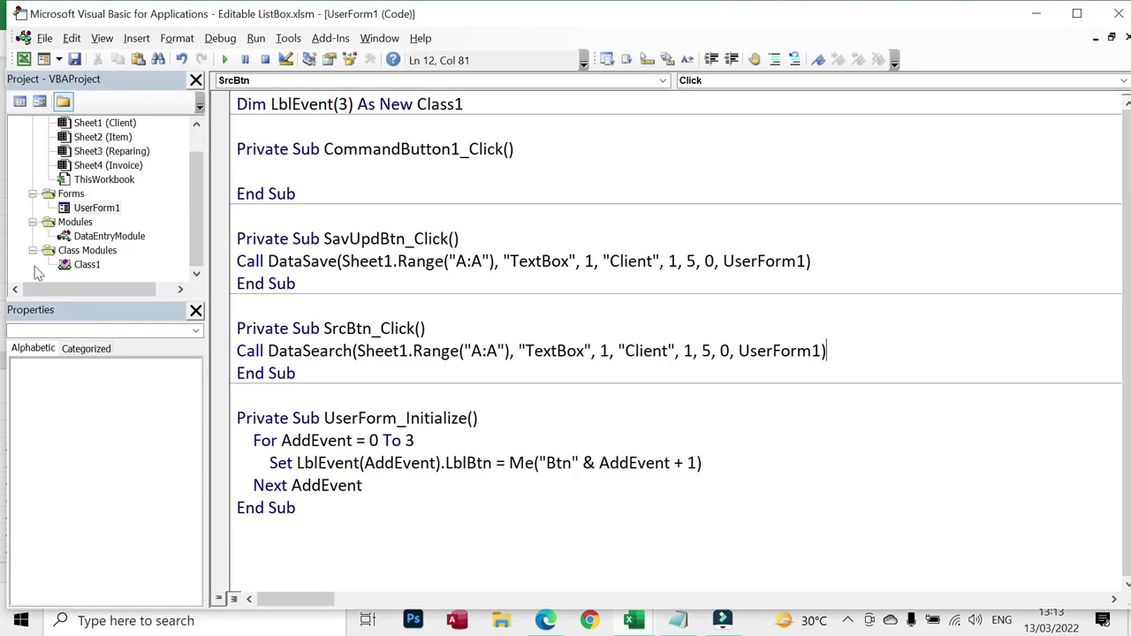
Duplicate the Search button on the UserForm1 design.
left_click(108, 212)
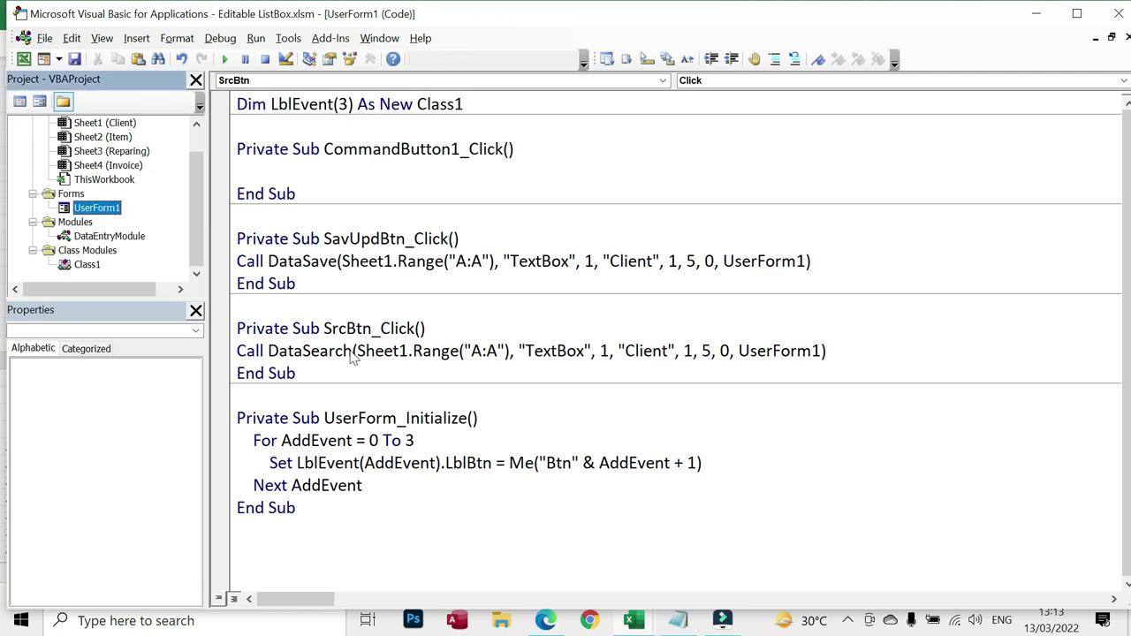
key("shift+F7")
left_click(406, 469)
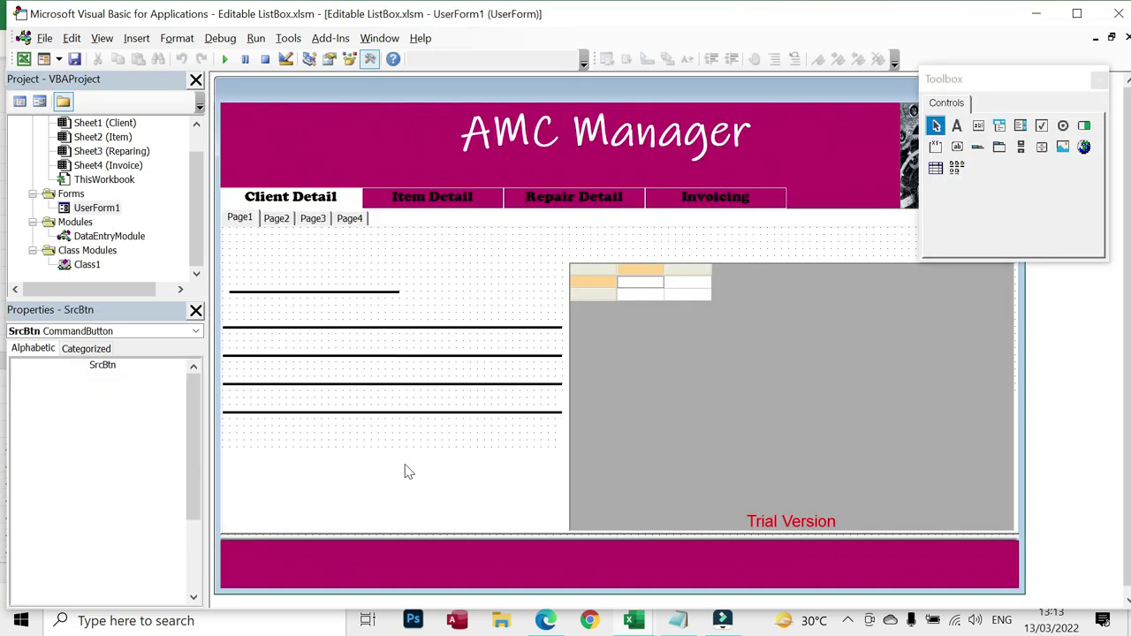
key("ctrl+c")
key("ctrl+v")
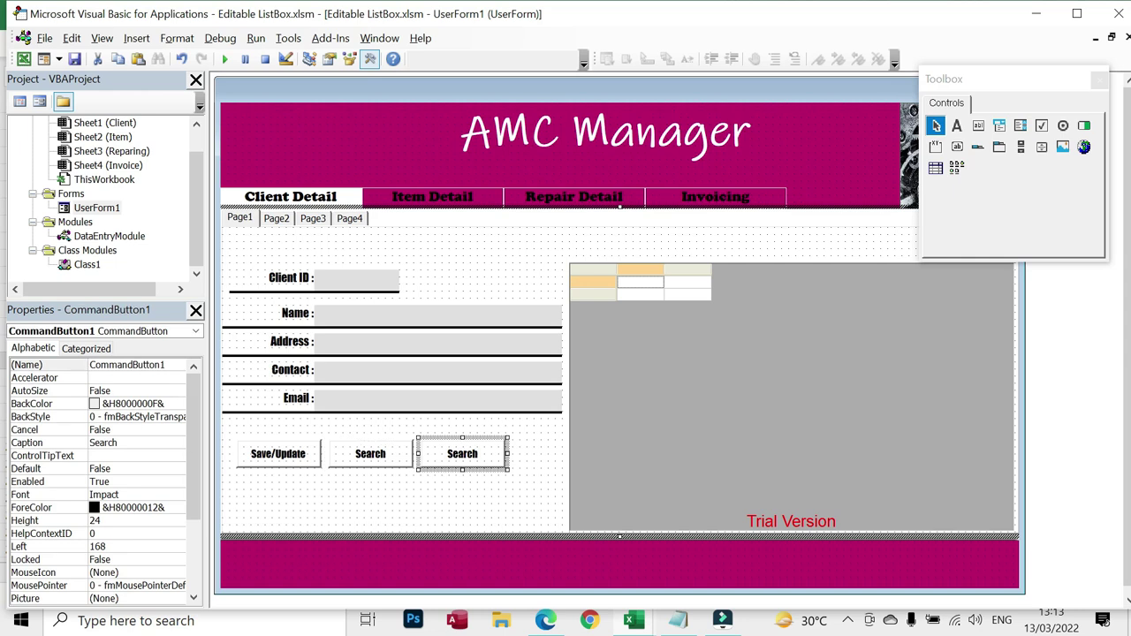
Name the copy DelBtn with caption Delete and start its click code with Call DataDelete(.
left_click(132, 365)
type("DelBtn")
left_click(133, 443)
type("Delete")
left_click(475, 497)
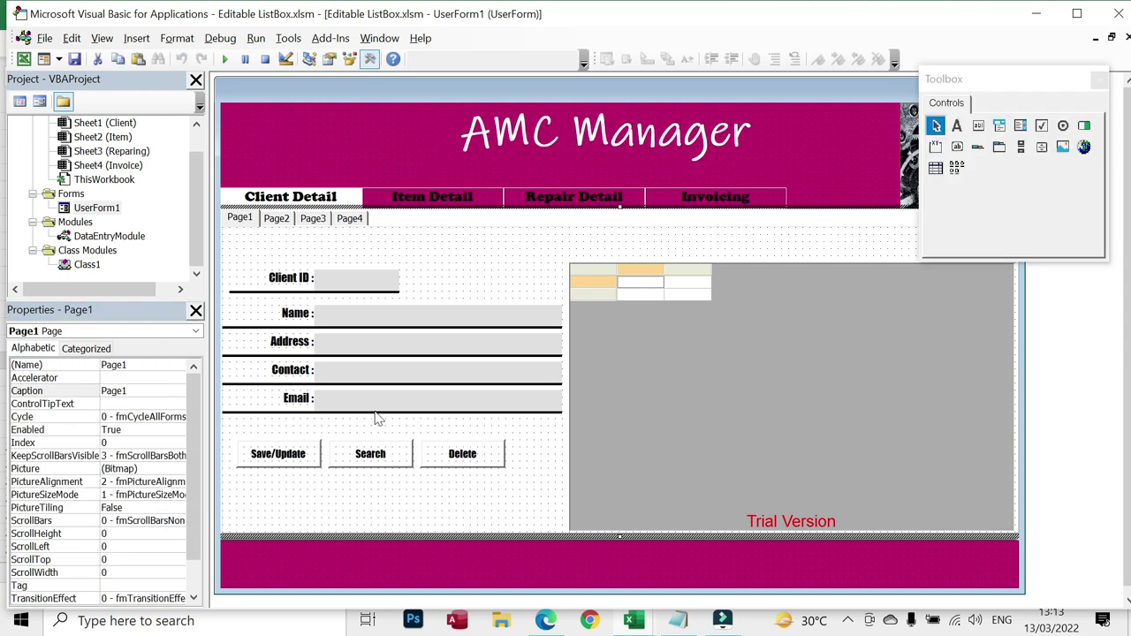
double_click(462, 454)
type("Call DataDelete(")
Paste the DataSave call's arguments into the DataDelete call.
key("BackSpace")
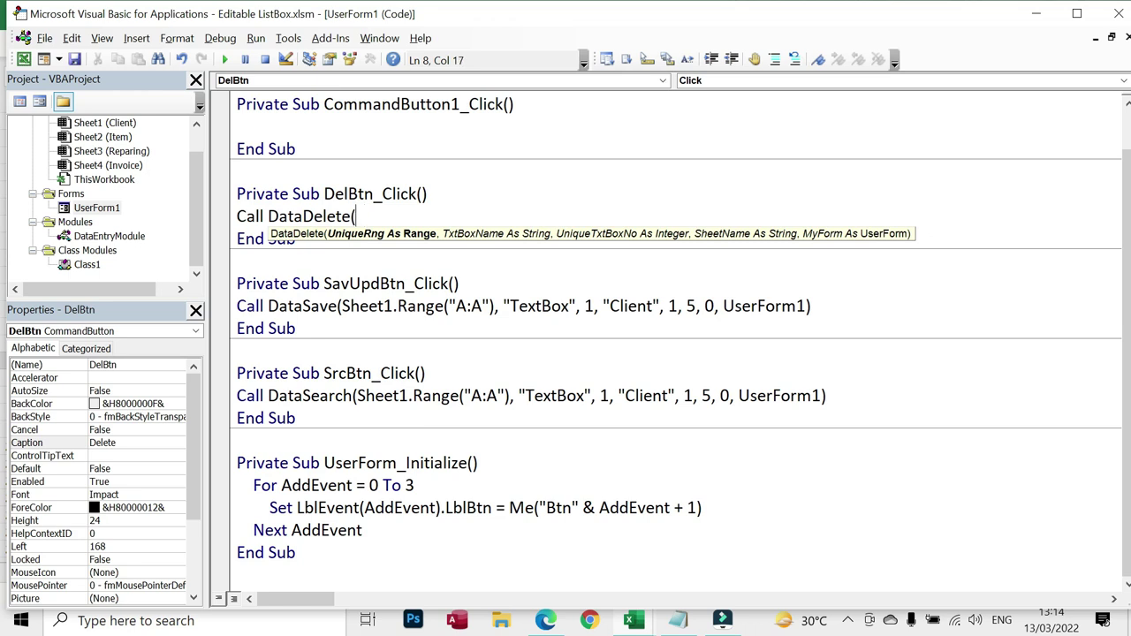
left_click(571, 374)
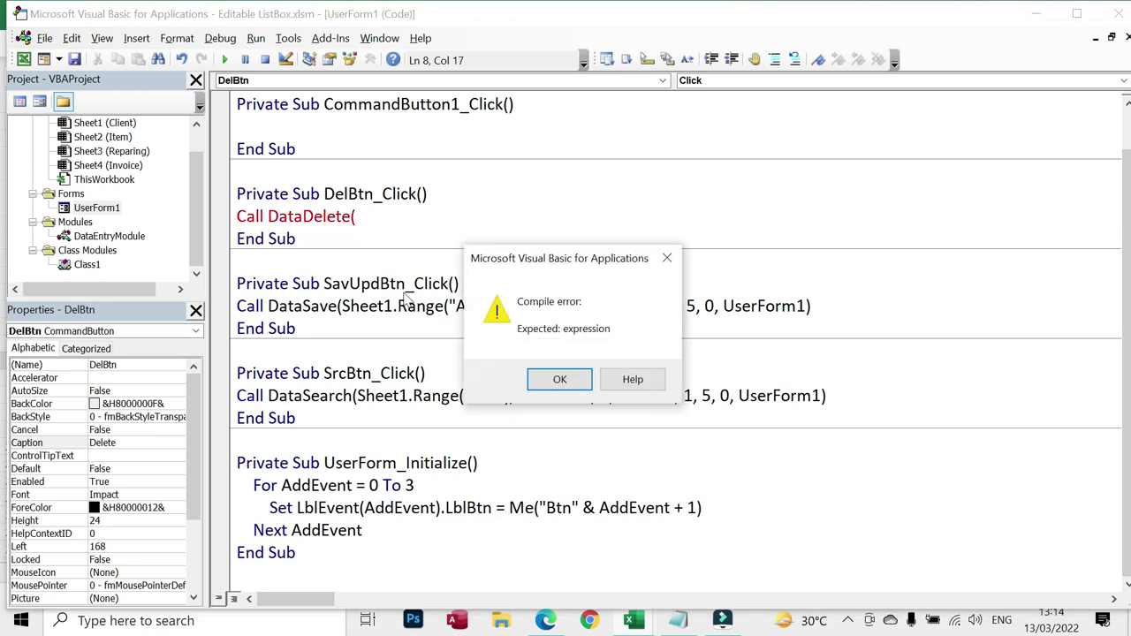
left_click(576, 380)
left_click_drag(341, 306, 810, 305)
key("ctrl+c")
left_click(356, 217)
key("ctrl+v")
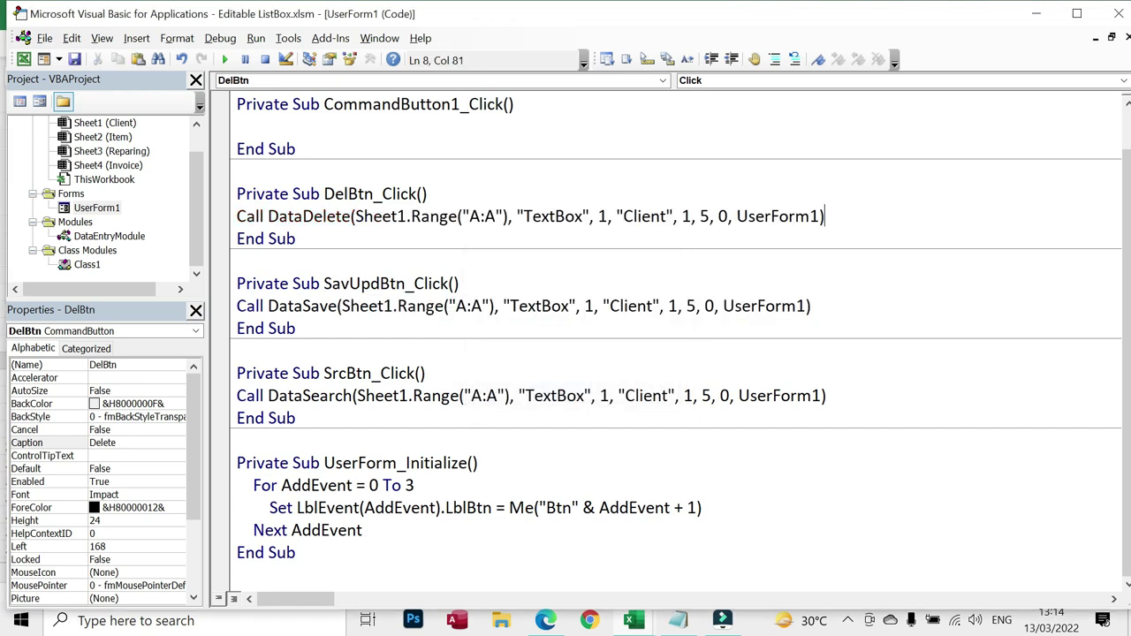
Remove the surplus 1, 5, 0 arguments so DataDelete ends with "Client", UserForm1.
key("ctrl+i")
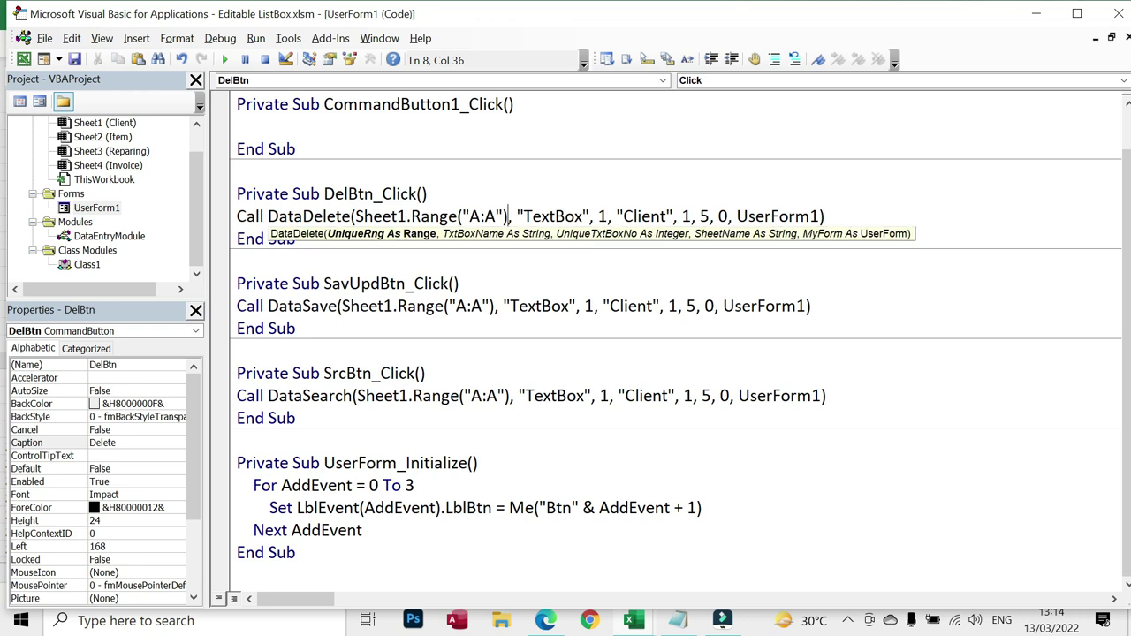
key("ctrl+Right")
key("ctrl+Right")
key("ctrl+Right")
key("ctrl+Right")
key("ctrl+Right")
key("ctrl+Right")
key("ctrl+Right")
key("ctrl+Right")
key("Right")
key("Left")
key("shift+Right")
key("shift+Right")
key("shift+Right")
key("shift+Right")
key("ctrl+shift+Right")
key("ctrl+shift+Right")
key("ctrl+shift+Left")
key("Delete")
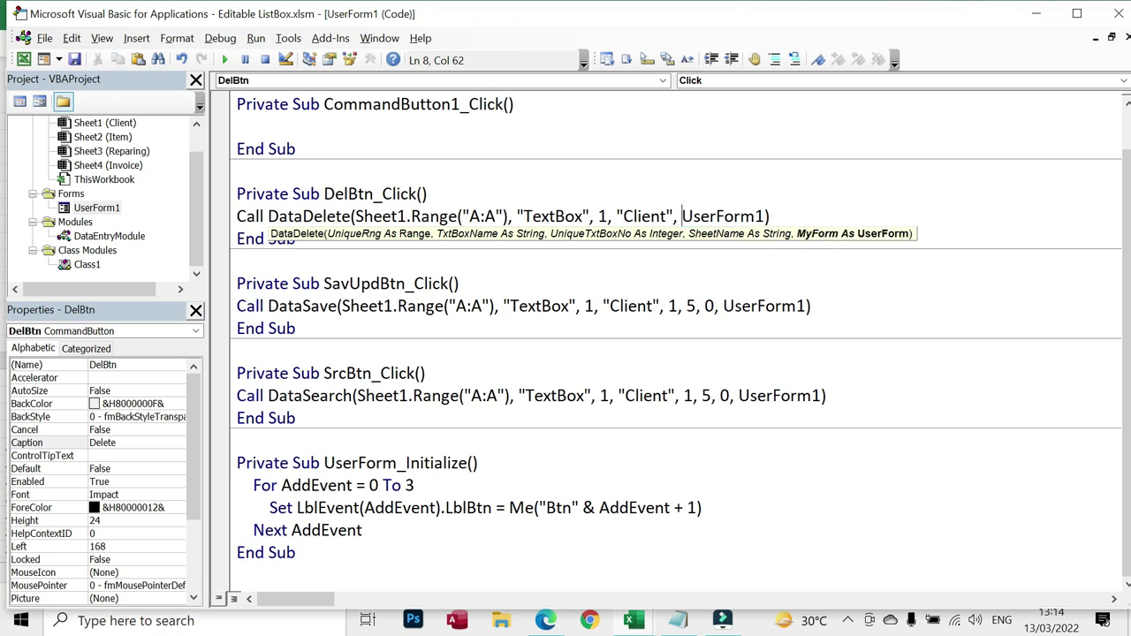
left_click(471, 306)
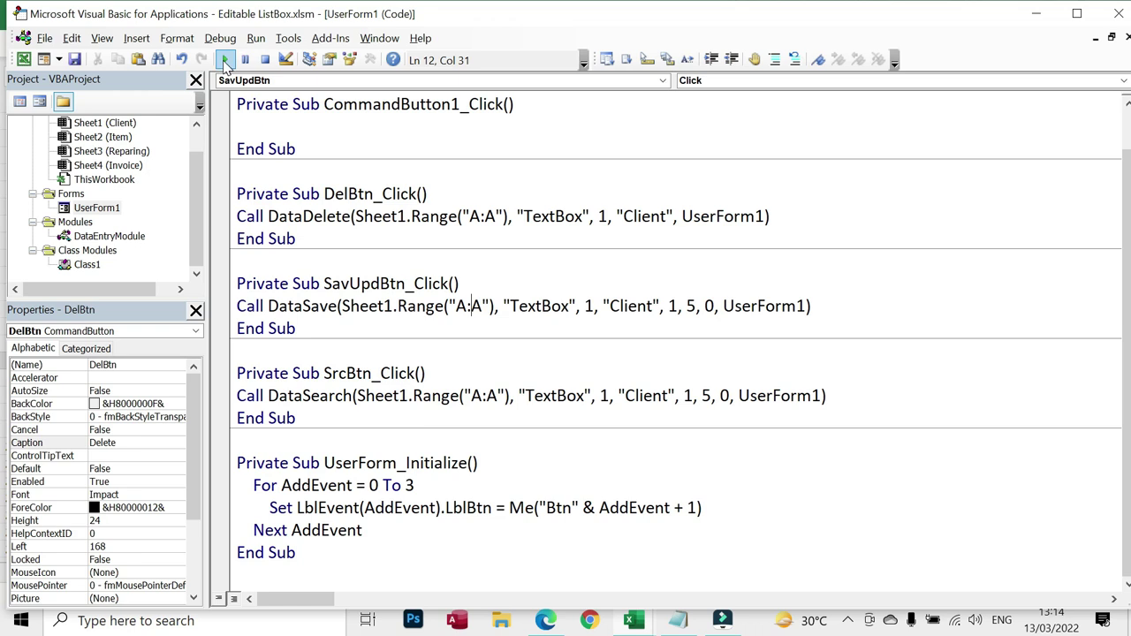
Run the form, search for client 9, delete its record, and close the form.
left_click(225, 59)
left_click(525, 222)
type("9")
left_click(563, 406)
left_click(648, 400)
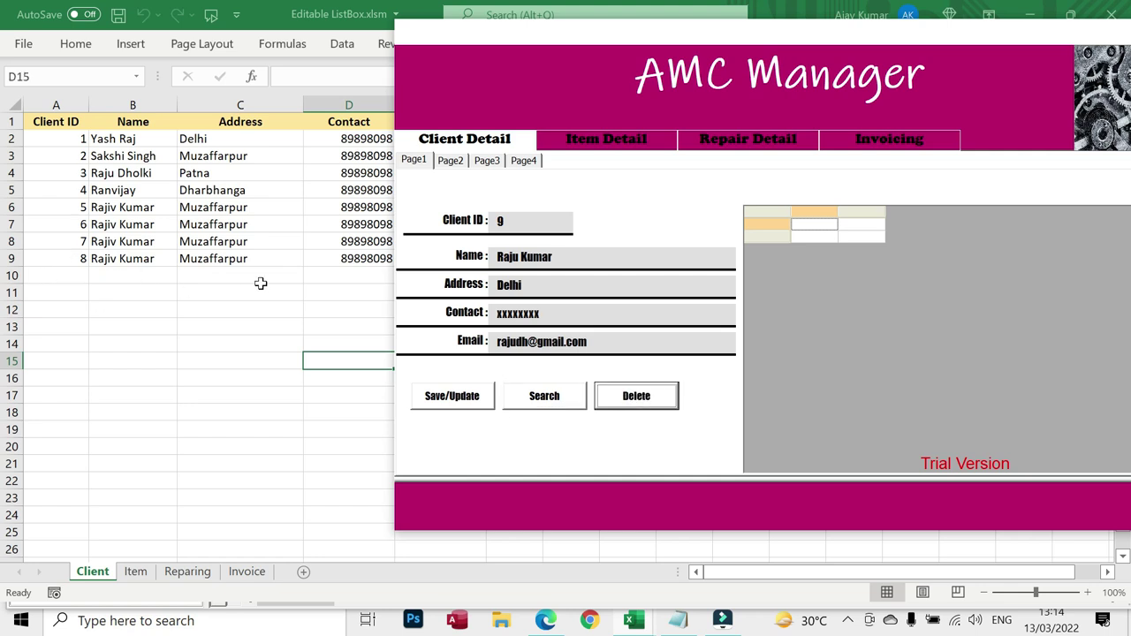
left_click_drag(850, 36, 631, 63)
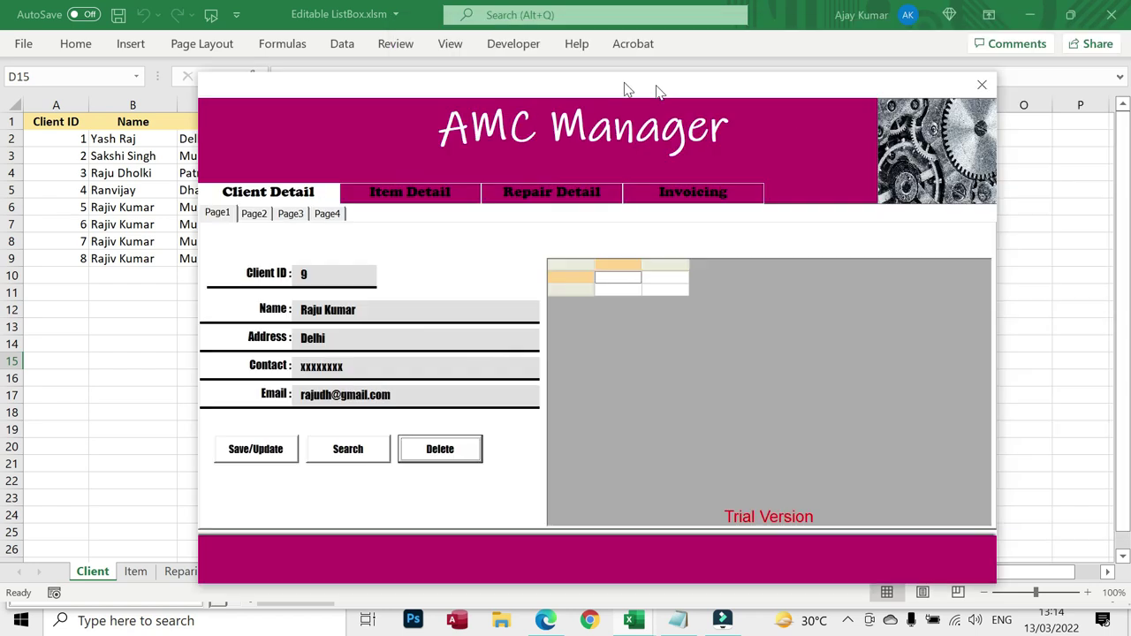
left_click(954, 53)
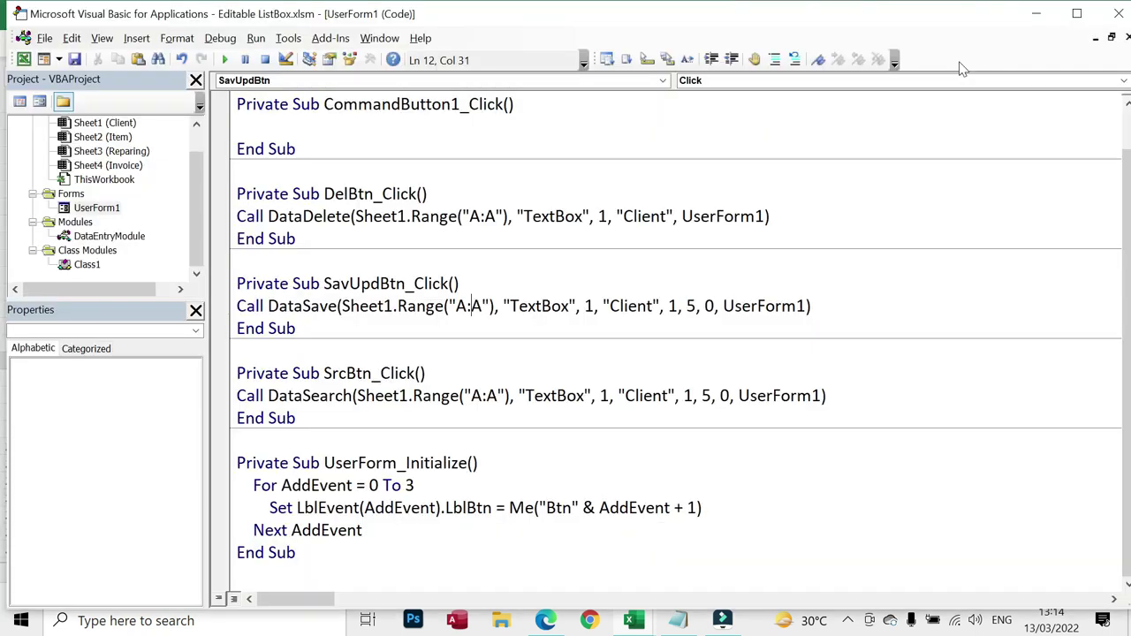
Rerun the form to try the Item Detail and Repair Detail header labels, then return to the VBA editor.
left_click(226, 60)
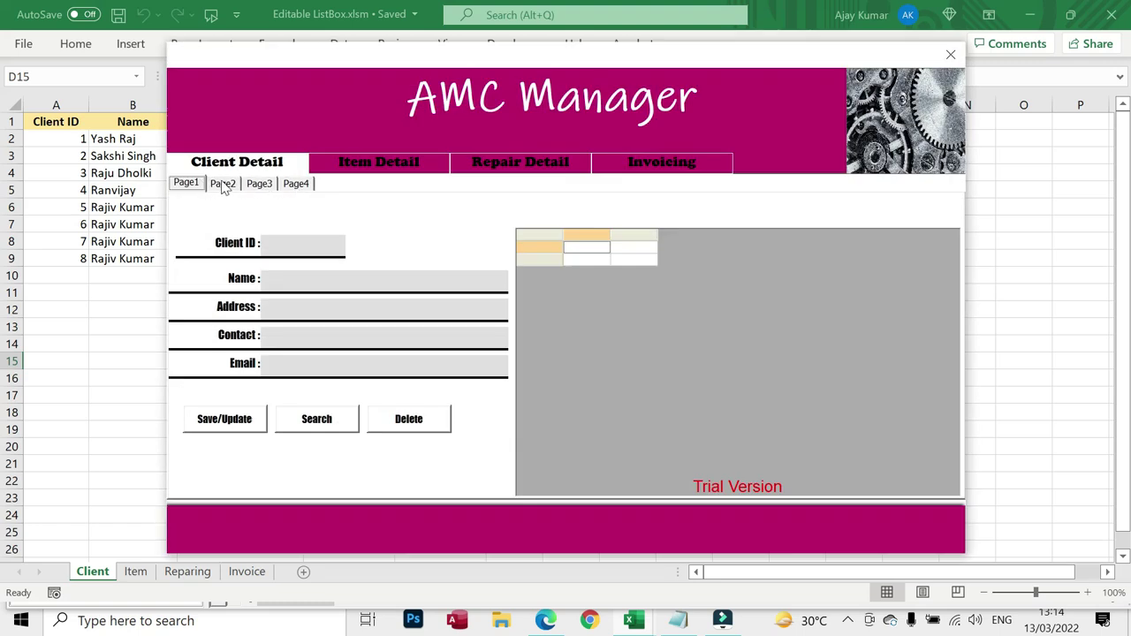
left_click(391, 167)
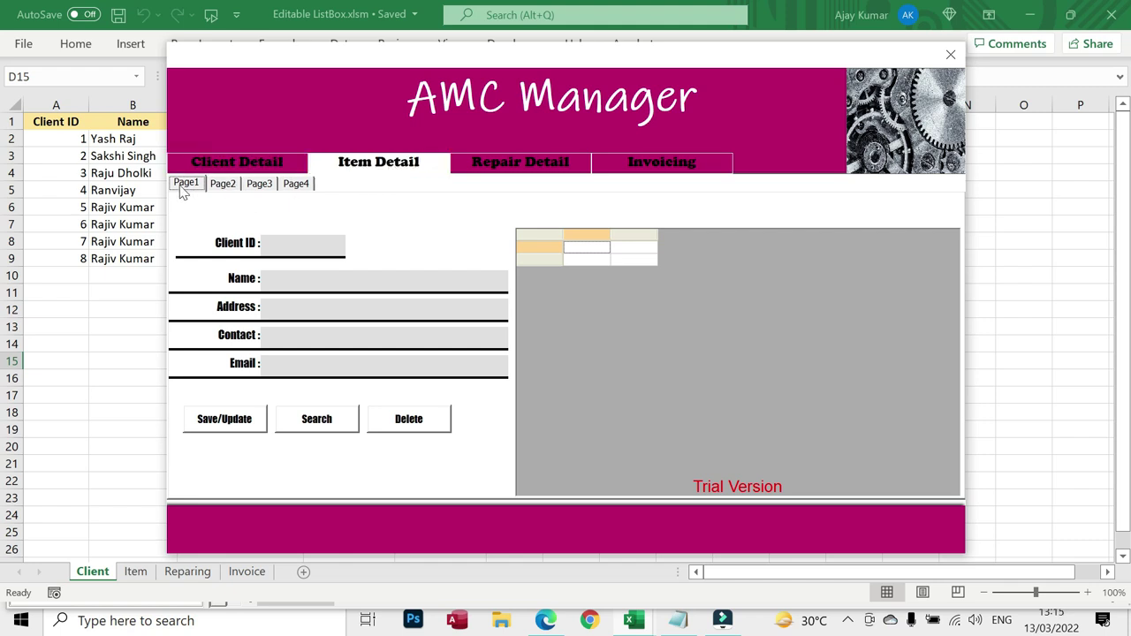
left_click(518, 163)
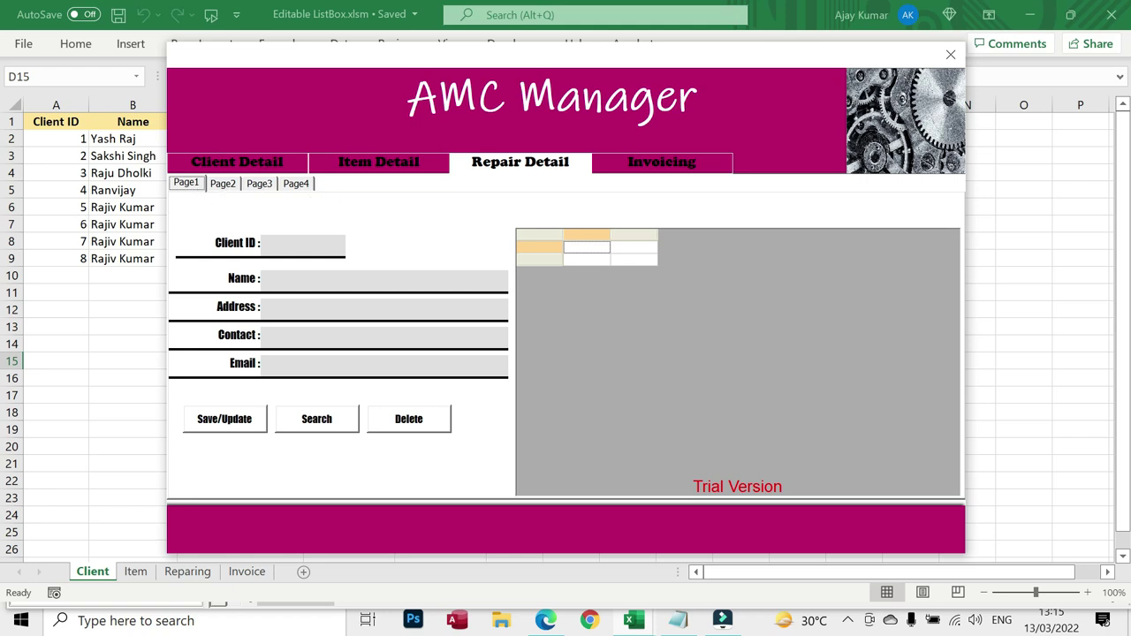
left_click(950, 55)
left_click(526, 347)
key("alt+F11")
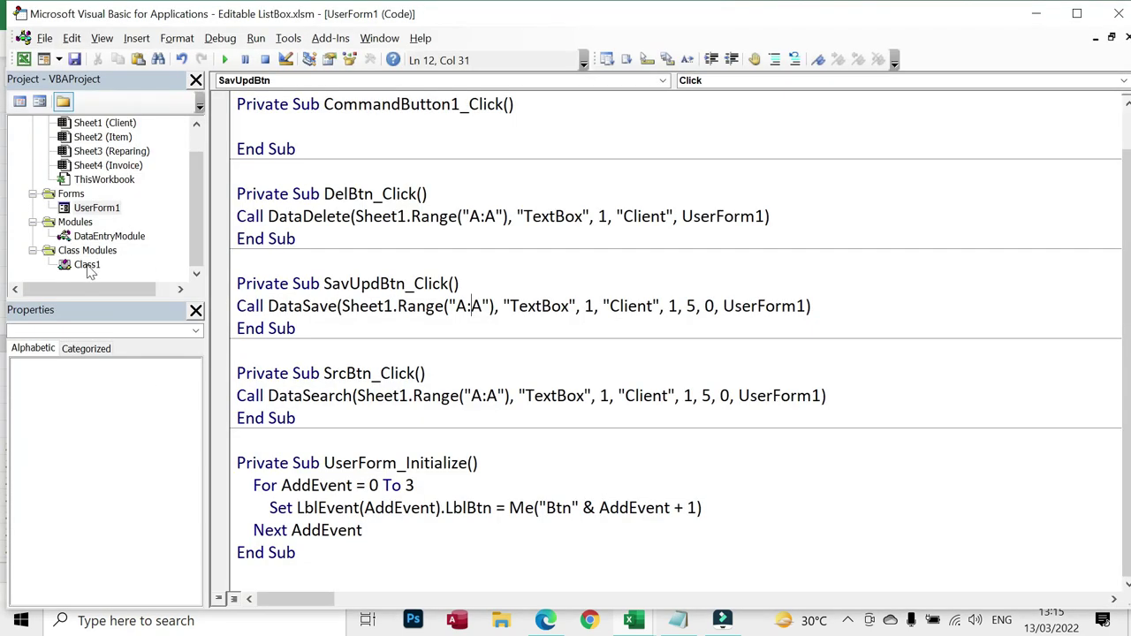
Add UserForm1.MultiPage1.Value = Right(LblBtn.Name, 1) - 1 to Class1's LblBtn_Click, then reopen the UserForm1 designer.
double_click(86, 265)
left_click(504, 149)
key("Return")
type("Userform1.mul")
key("Tab")
type(".value")
key("Tab")
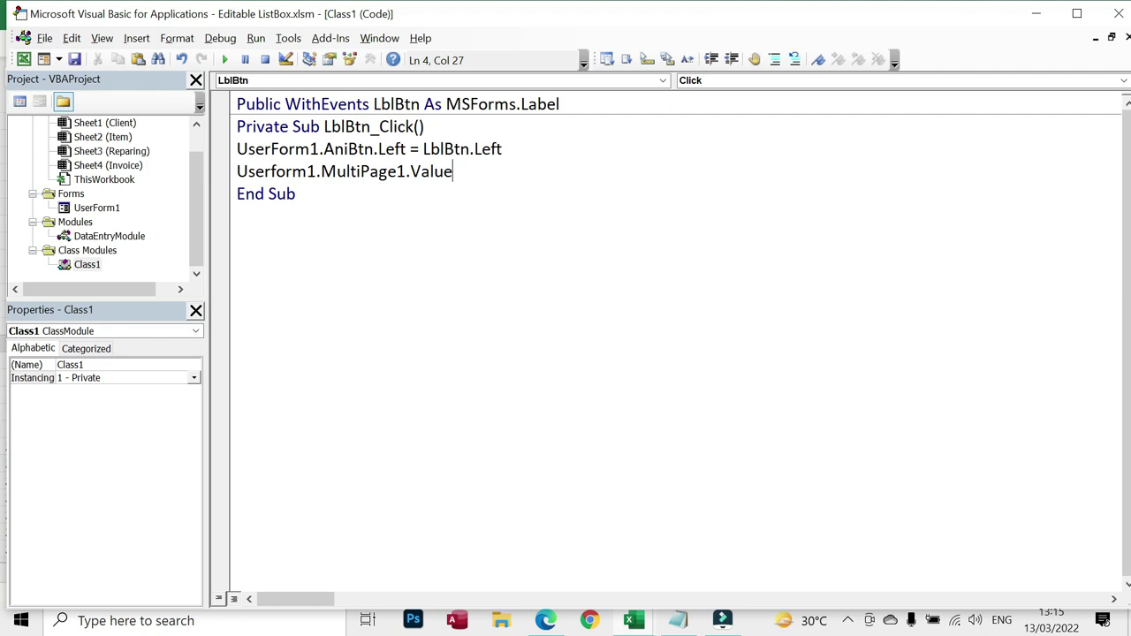
type("=")
type("right(lblBtn.Name,1)")
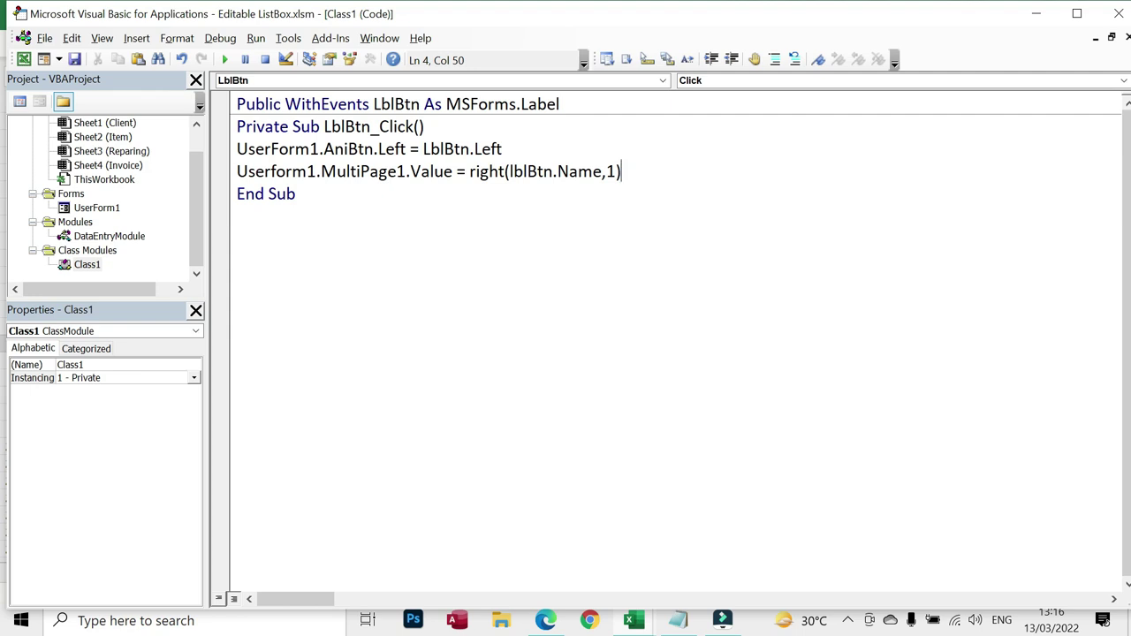
type("- 1")
key("Down")
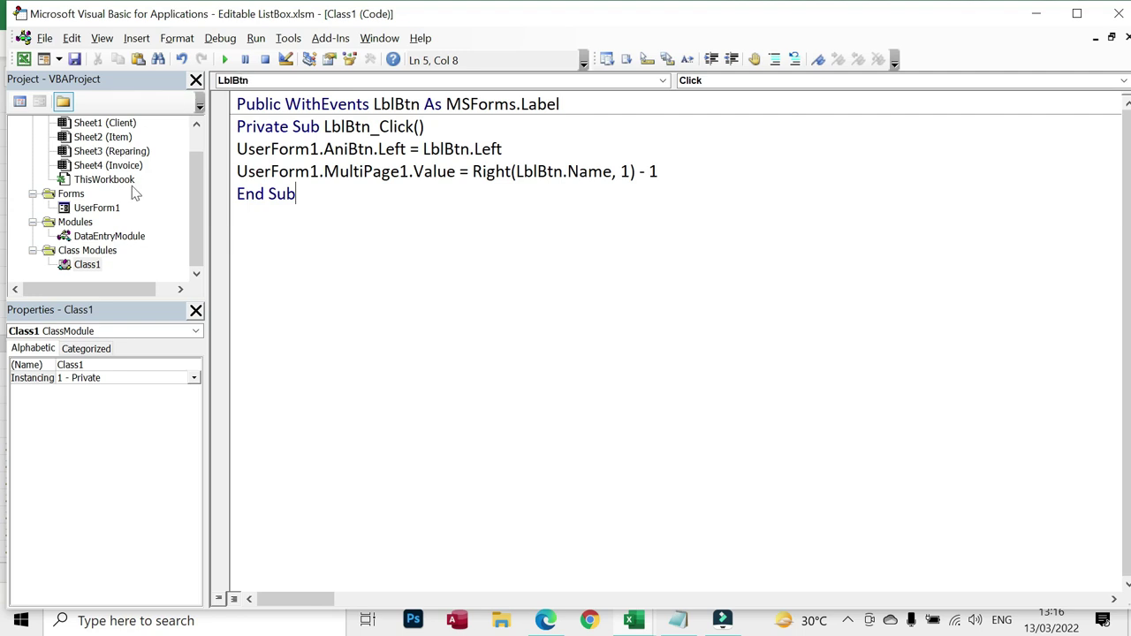
double_click(110, 209)
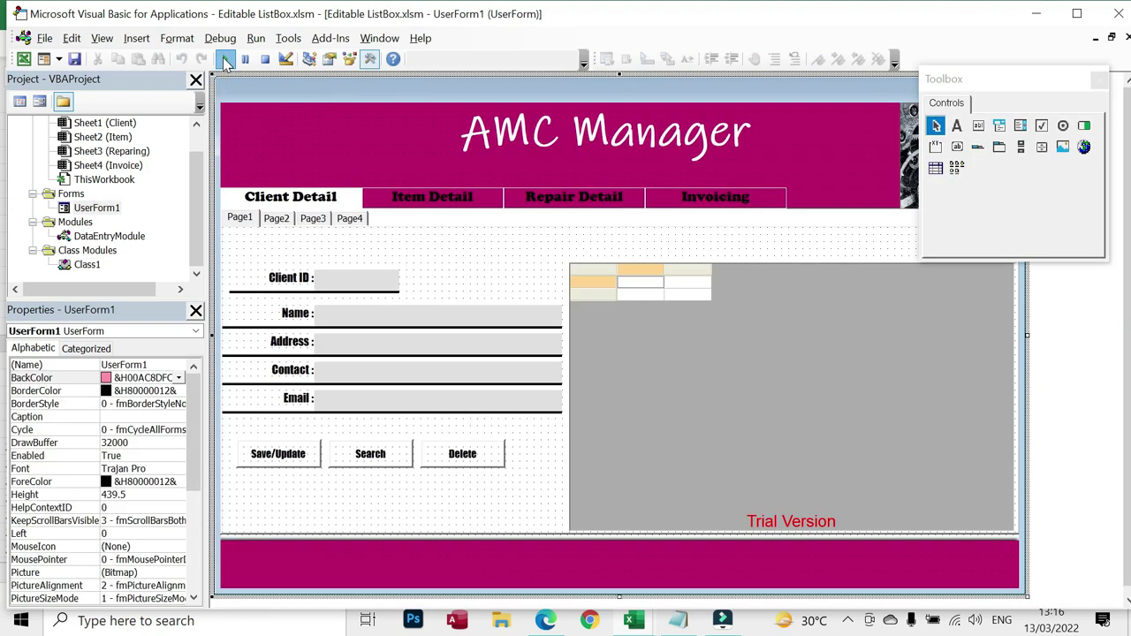
left_click(226, 60)
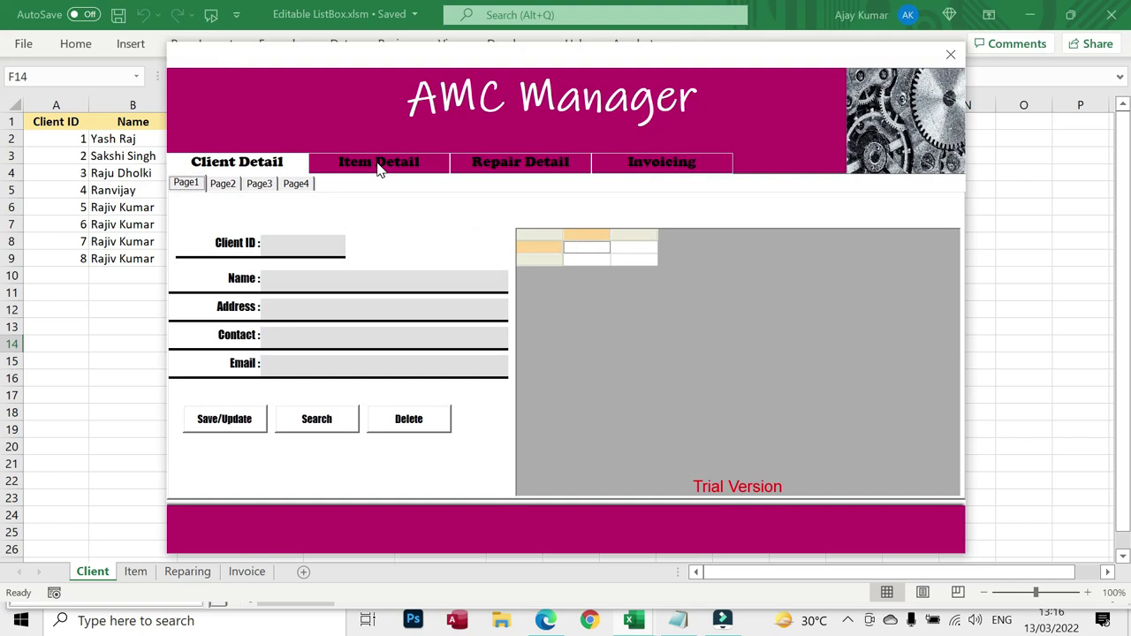
left_click(378, 164)
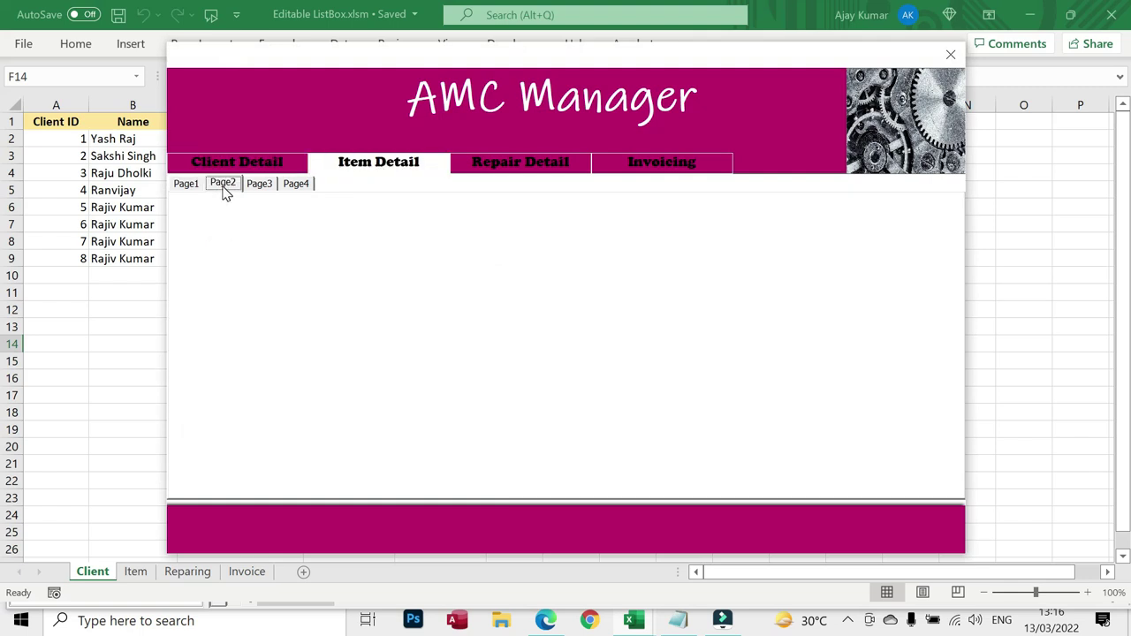
left_click(513, 164)
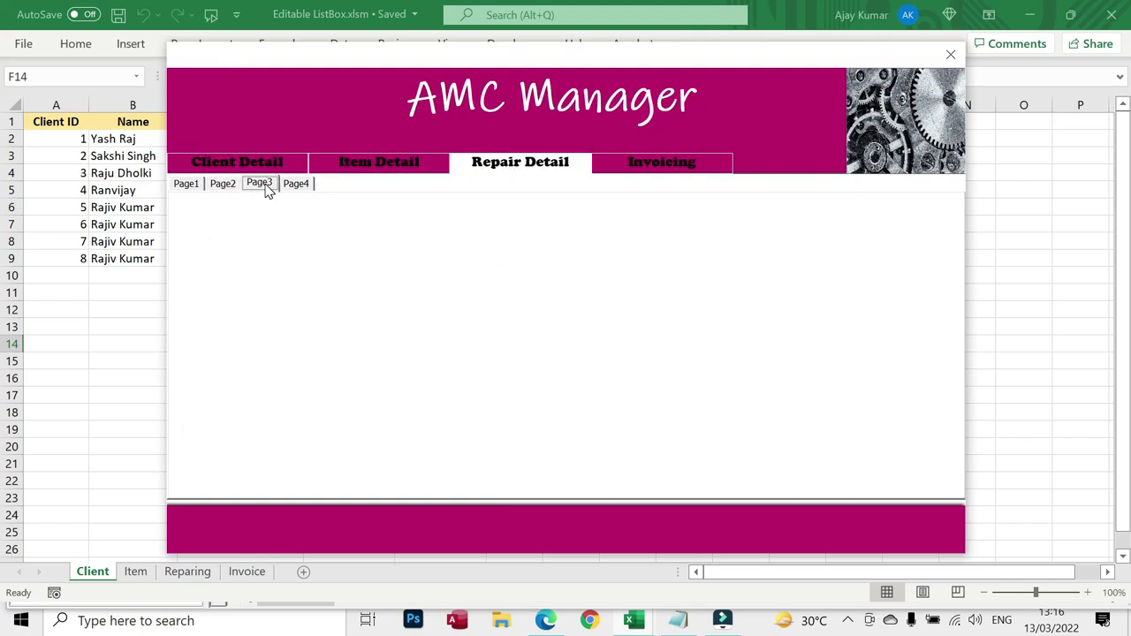
left_click(654, 166)
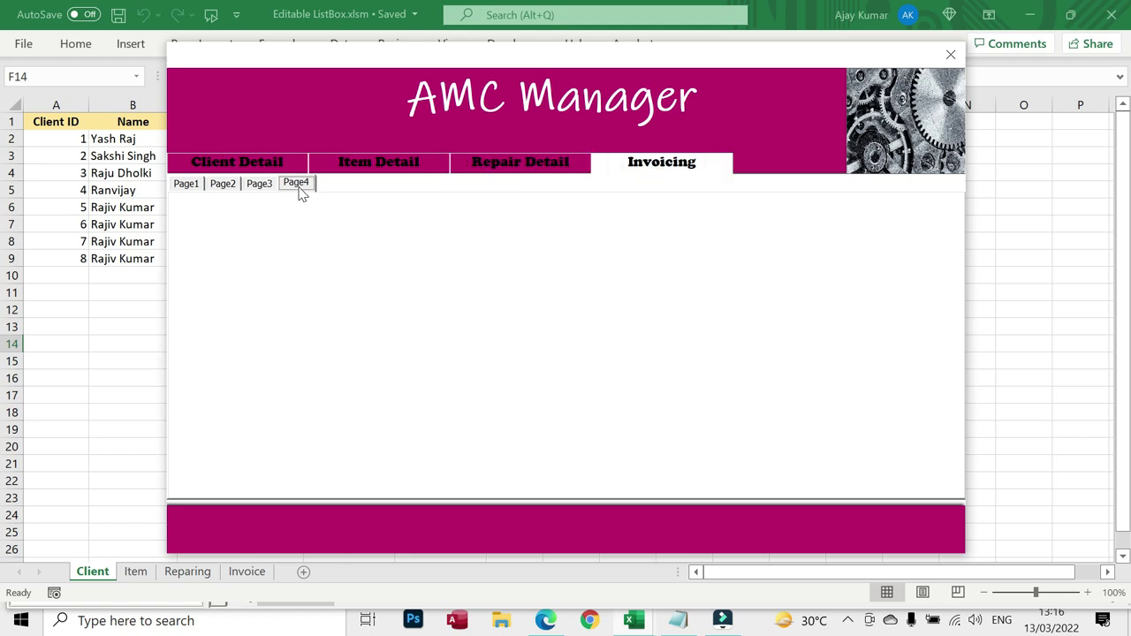
left_click(950, 55)
left_click(478, 362)
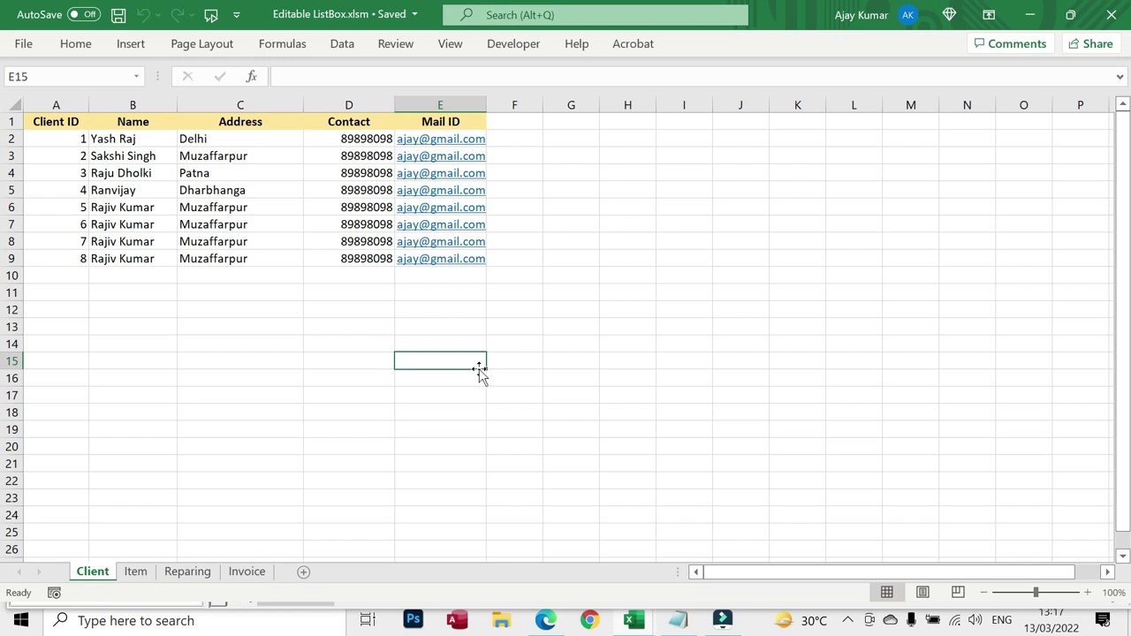
key("alt+F11")
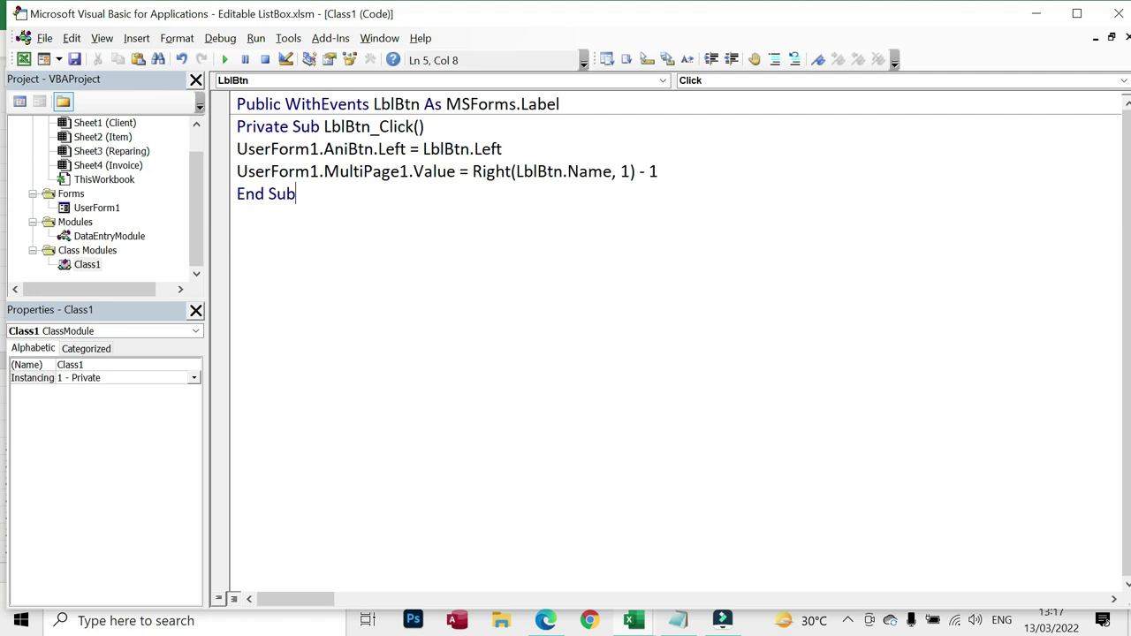
double_click(96, 208)
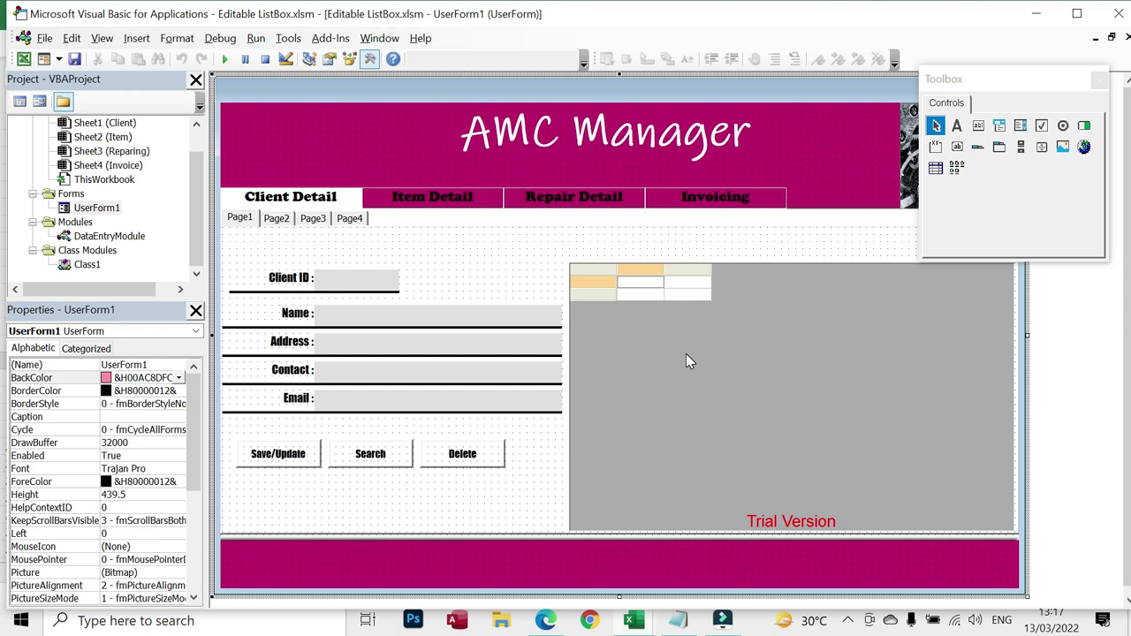
In Edge's Gmail conversation, scroll up to the vendor's reply and follow its mysofttool.com link.
left_click(546, 620)
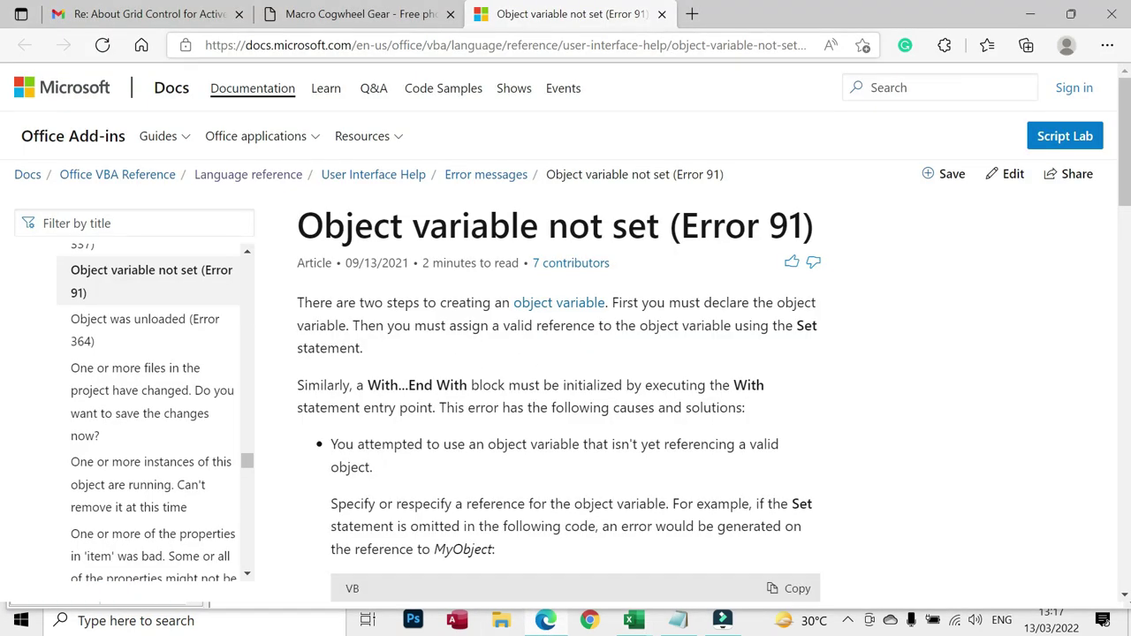
key("ctrl+1")
scroll(556, 277, "up", 1)
scroll(492, 361, "up", 2)
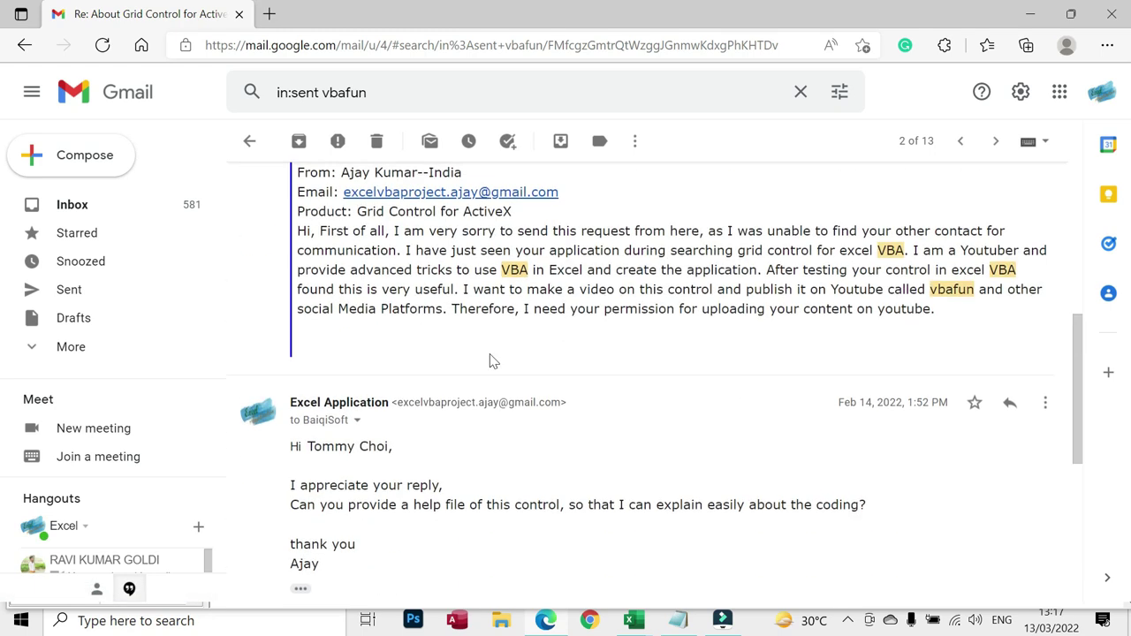
scroll(442, 380, "up", 4)
scroll(386, 408, "up", 1)
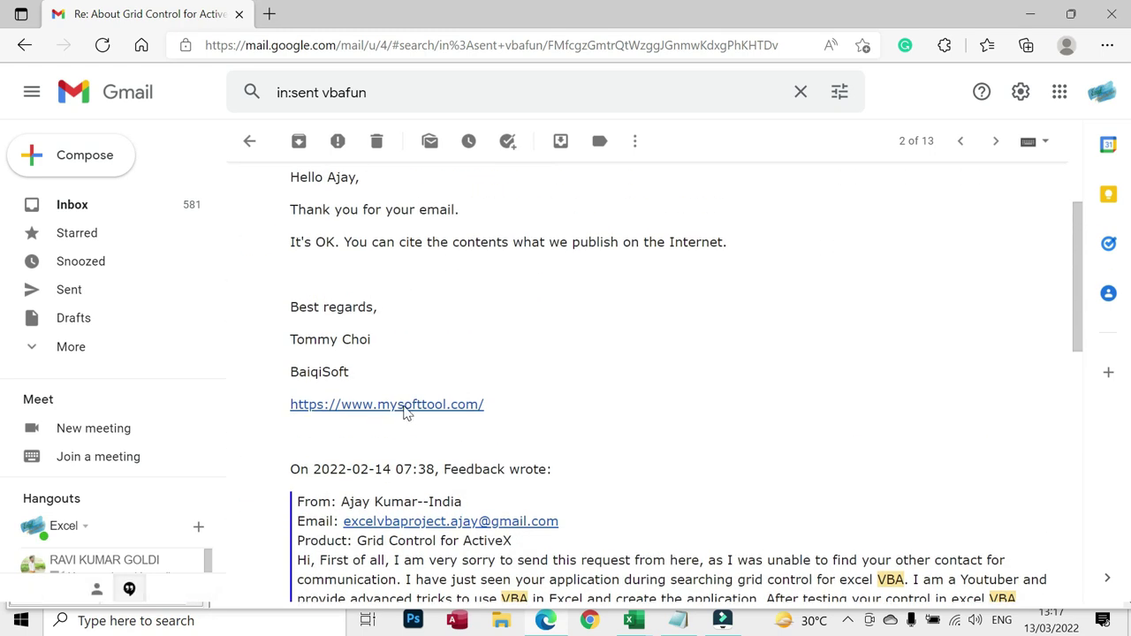
left_click(402, 408)
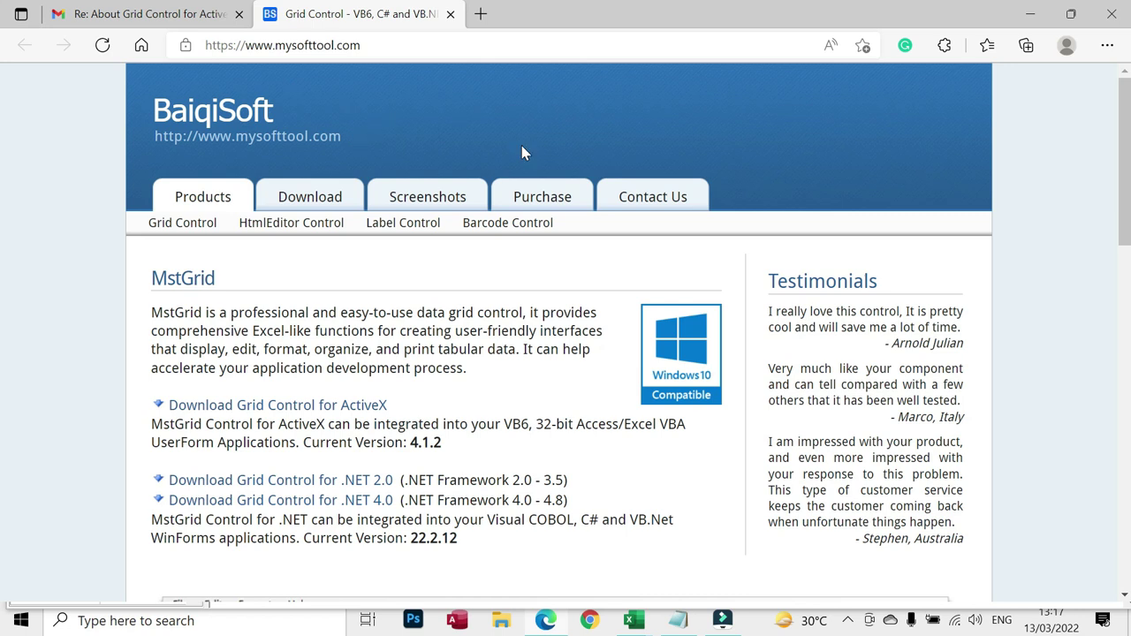
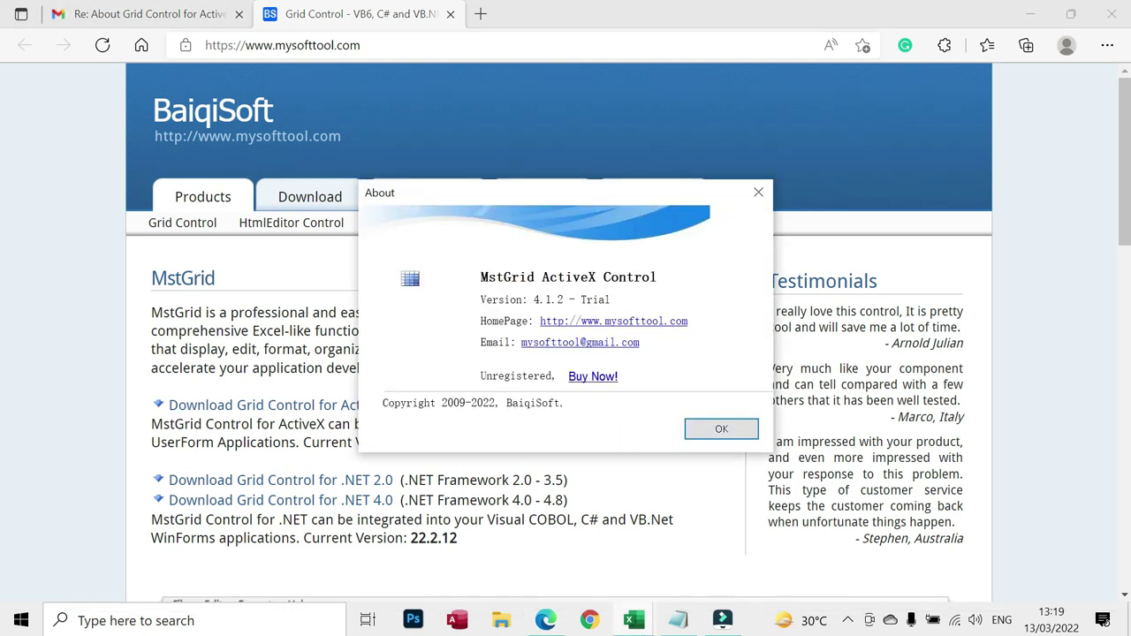
Dismiss the MstGrid ActiveX Control About box with OK to return to the UserForm1 designer.
left_click(721, 429)
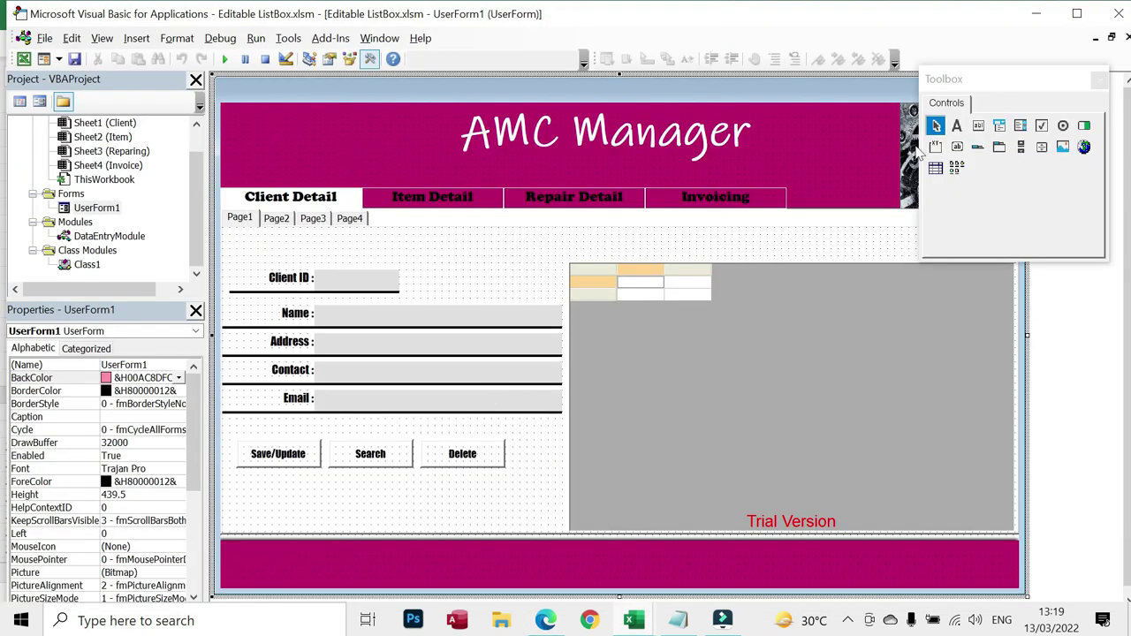
left_click(1010, 206)
right_click(1010, 206)
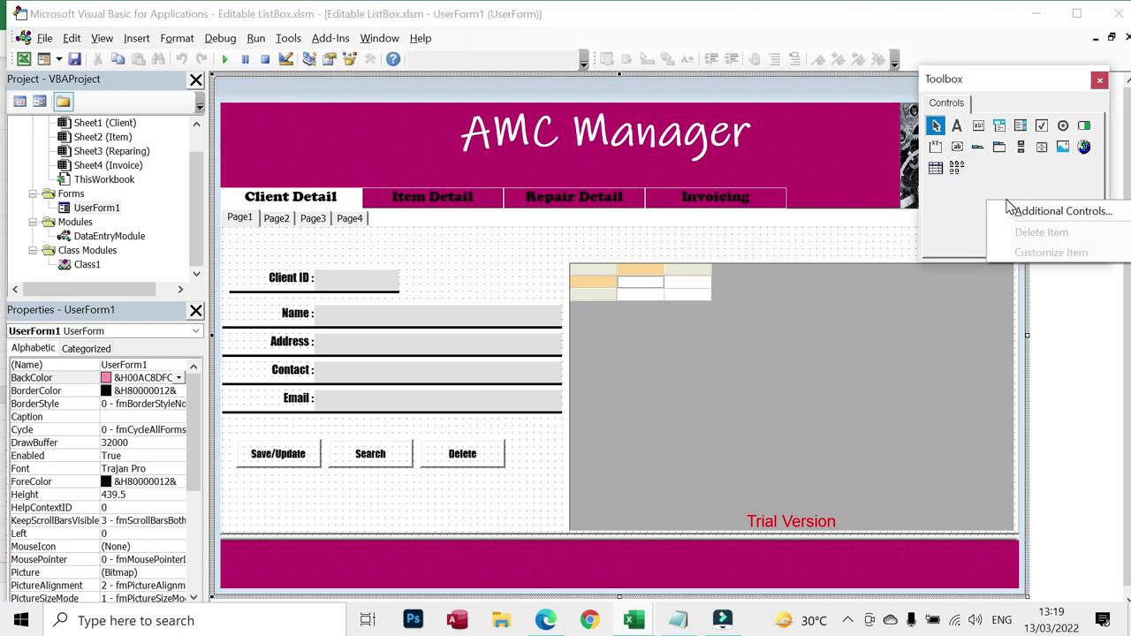
left_click(1023, 208)
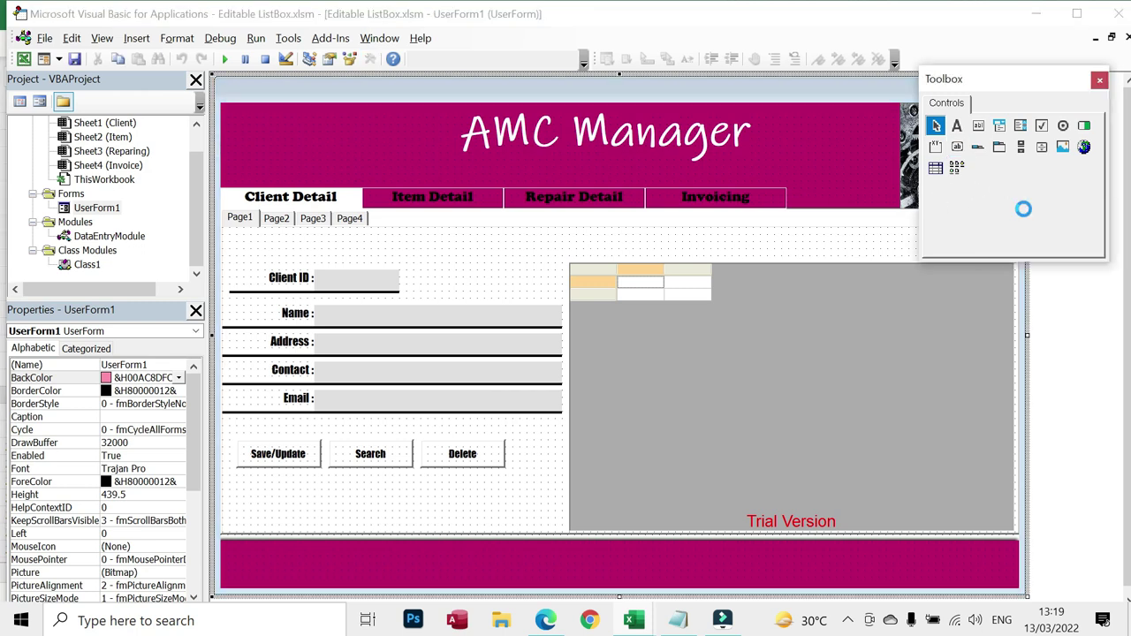
left_click(1006, 321)
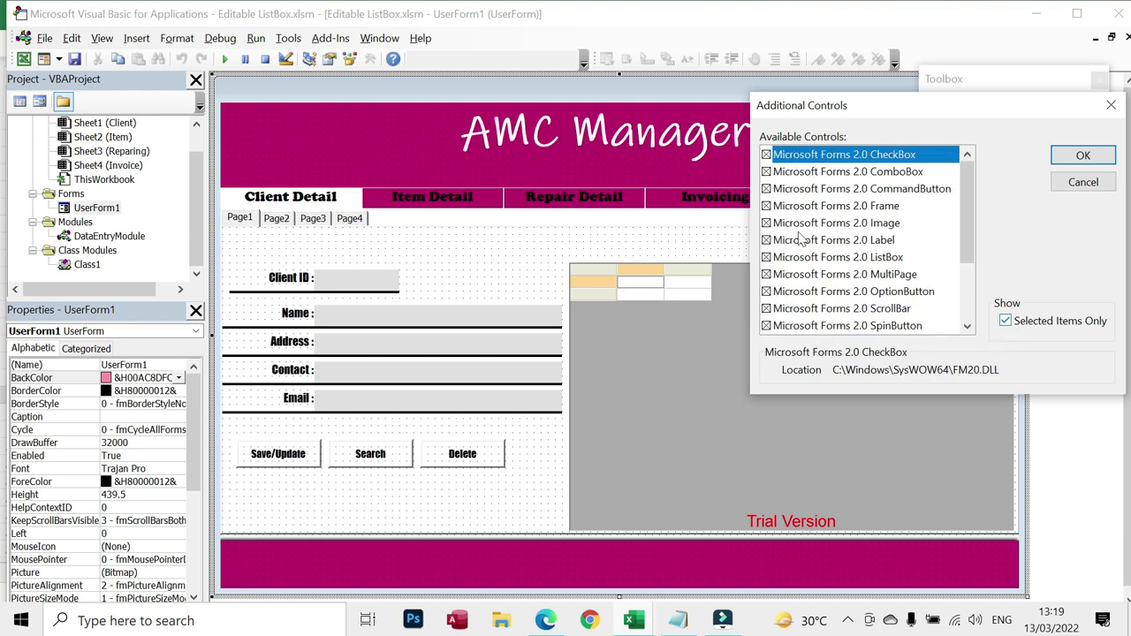
left_click_drag(971, 198, 969, 265)
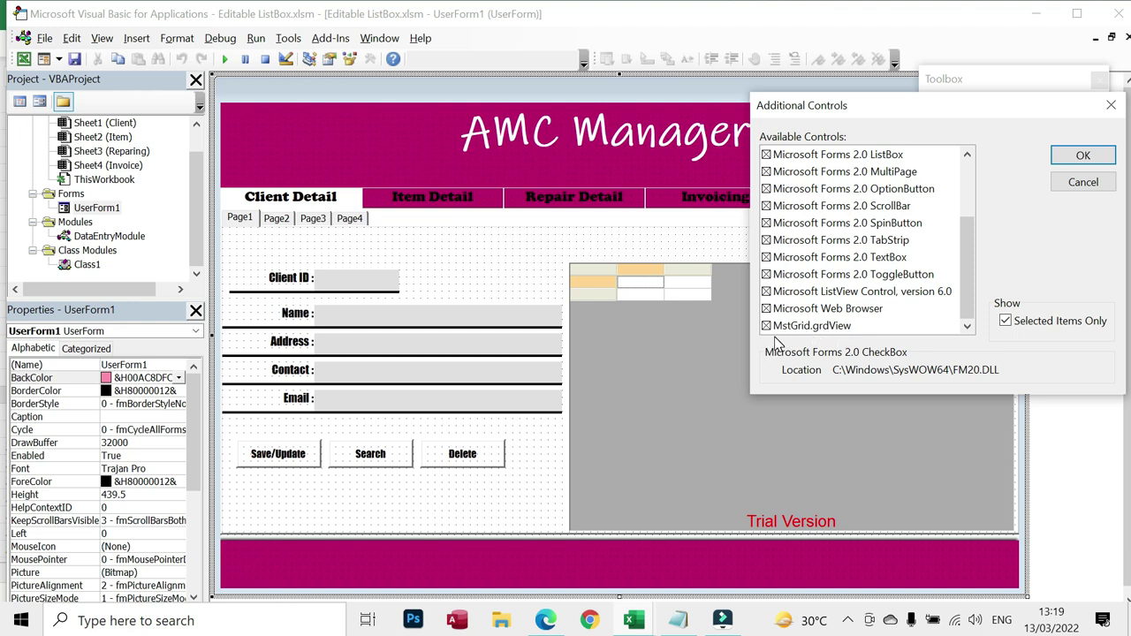
left_click(1083, 156)
left_click(288, 38)
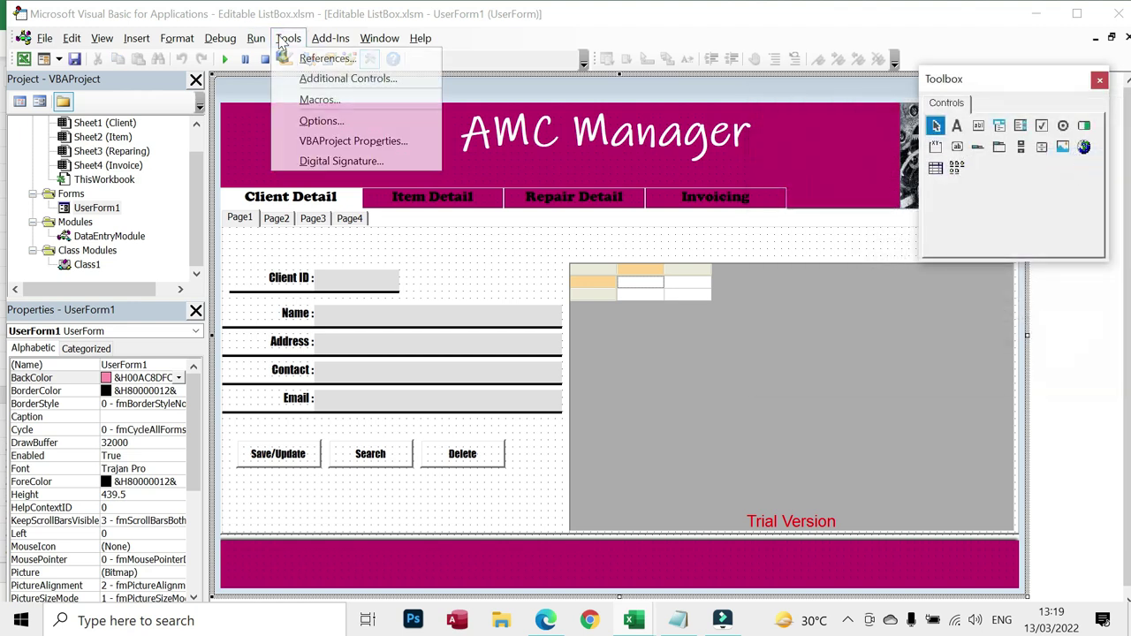
mouse_move(328, 40)
mouse_move(288, 38)
left_click(322, 56)
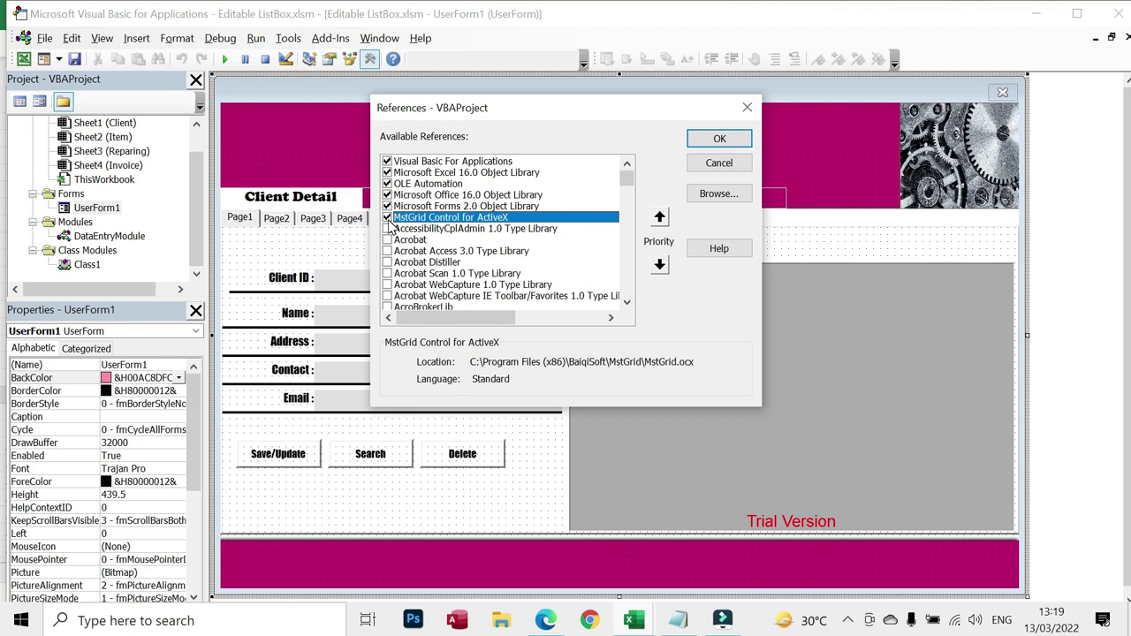
Close References, undo an extra drawn grdView, then run the AMC Manager form with grdView1 selected.
left_click(741, 166)
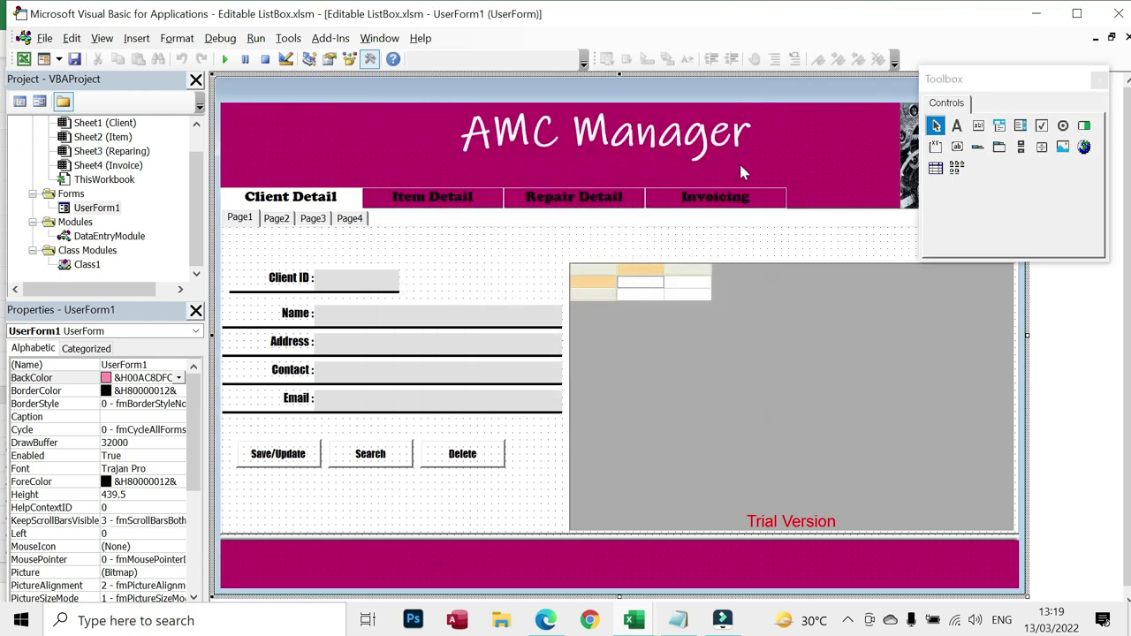
left_click(938, 174)
left_click_drag(456, 243, 557, 294)
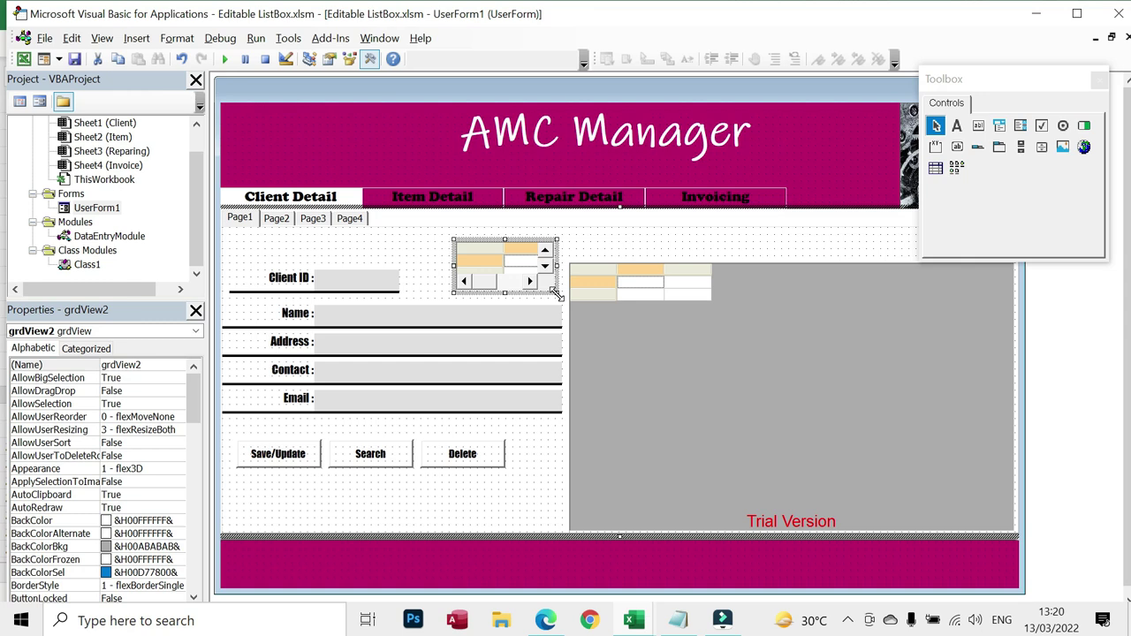
key("ctrl+z")
left_click(694, 334)
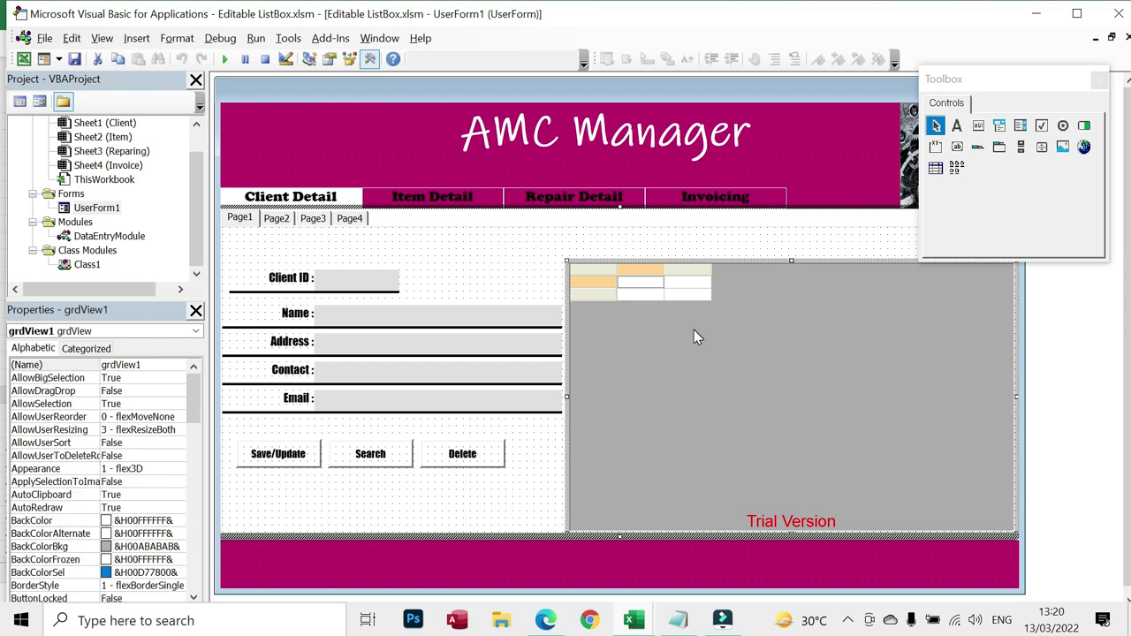
left_click(225, 60)
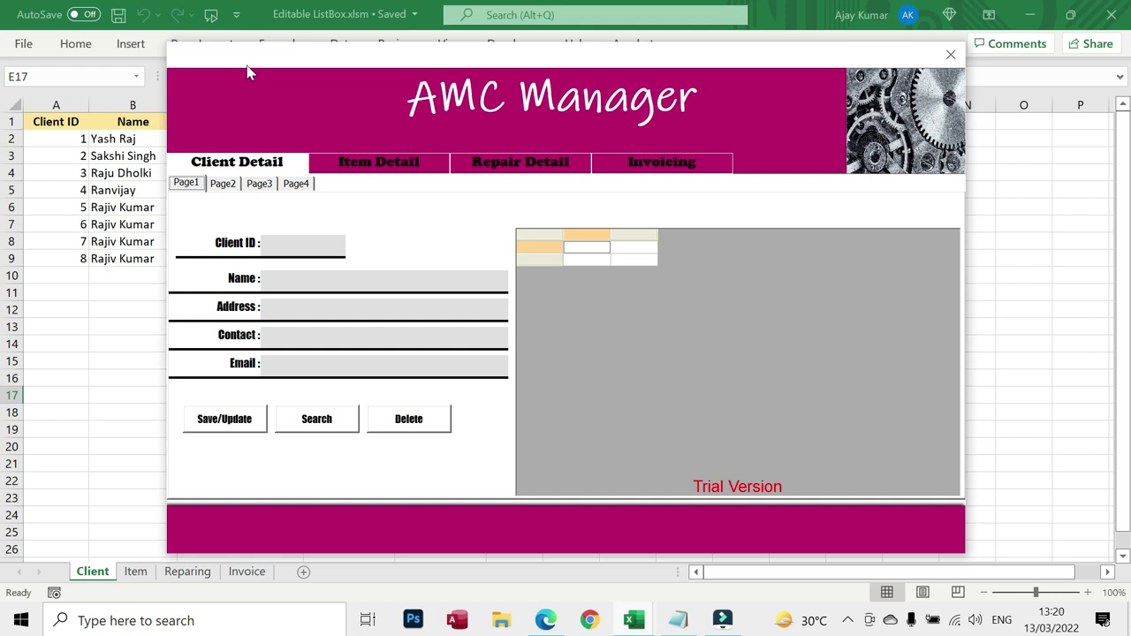
Move the running form aside, click its grid cells, then close it and reopen UserForm1's designer.
left_click_drag(226, 65, 416, 173)
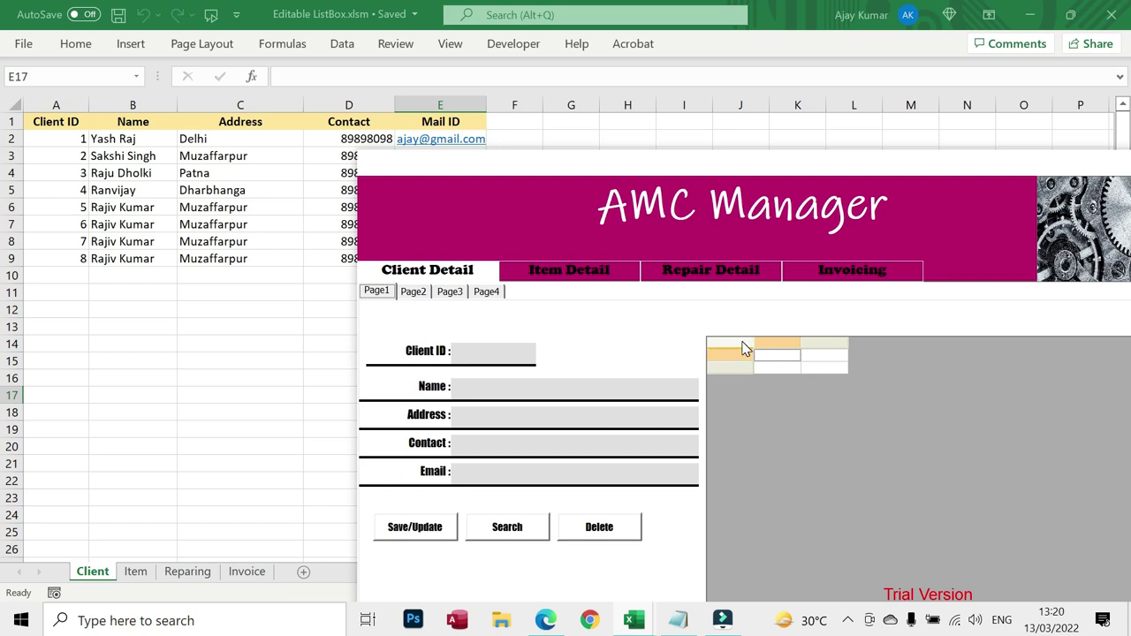
left_click(762, 342)
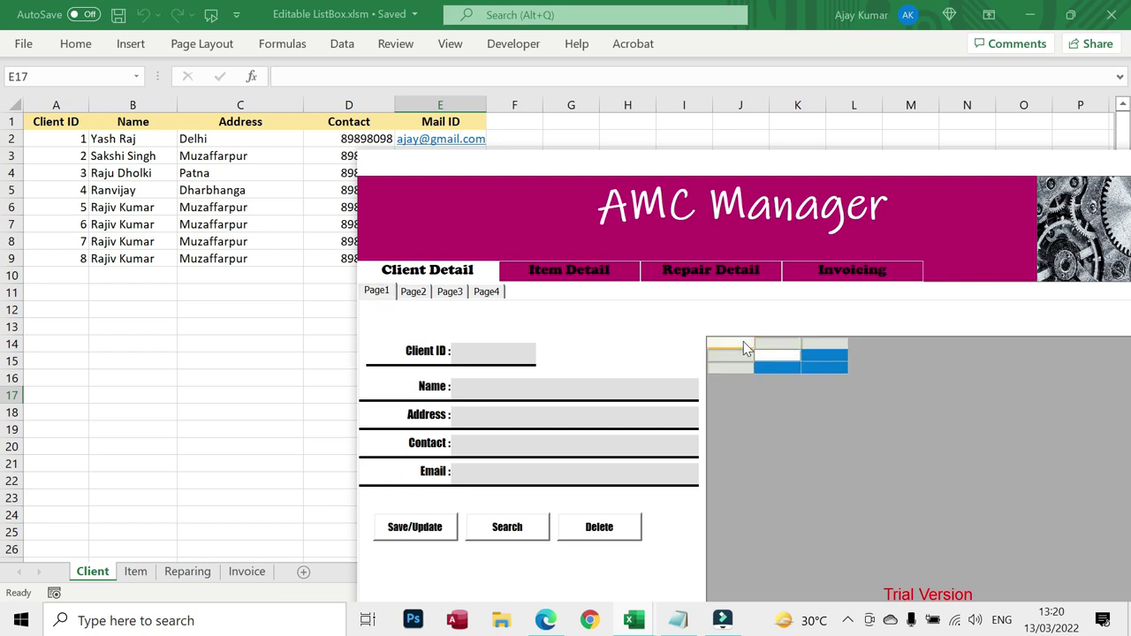
left_click(818, 351)
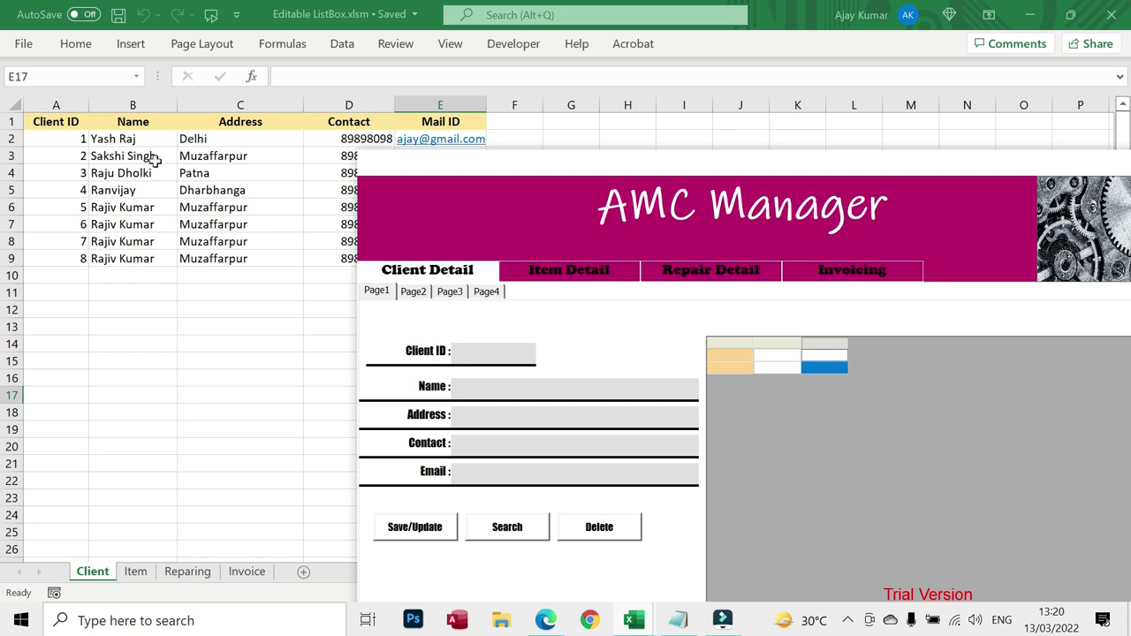
left_click(734, 349)
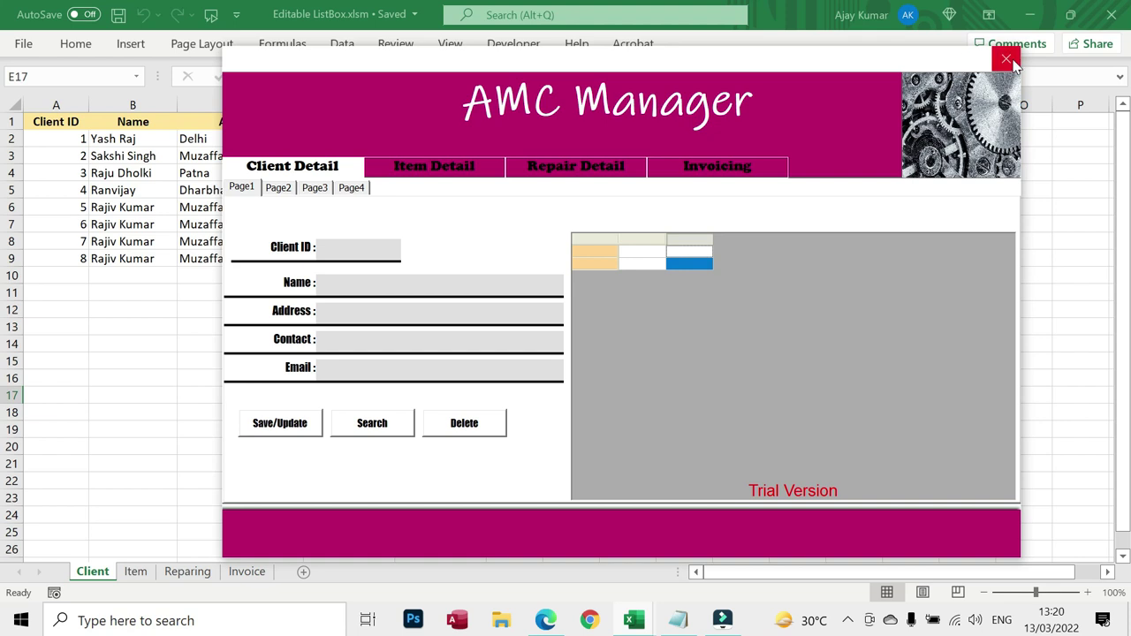
left_click(1005, 58)
double_click(117, 212)
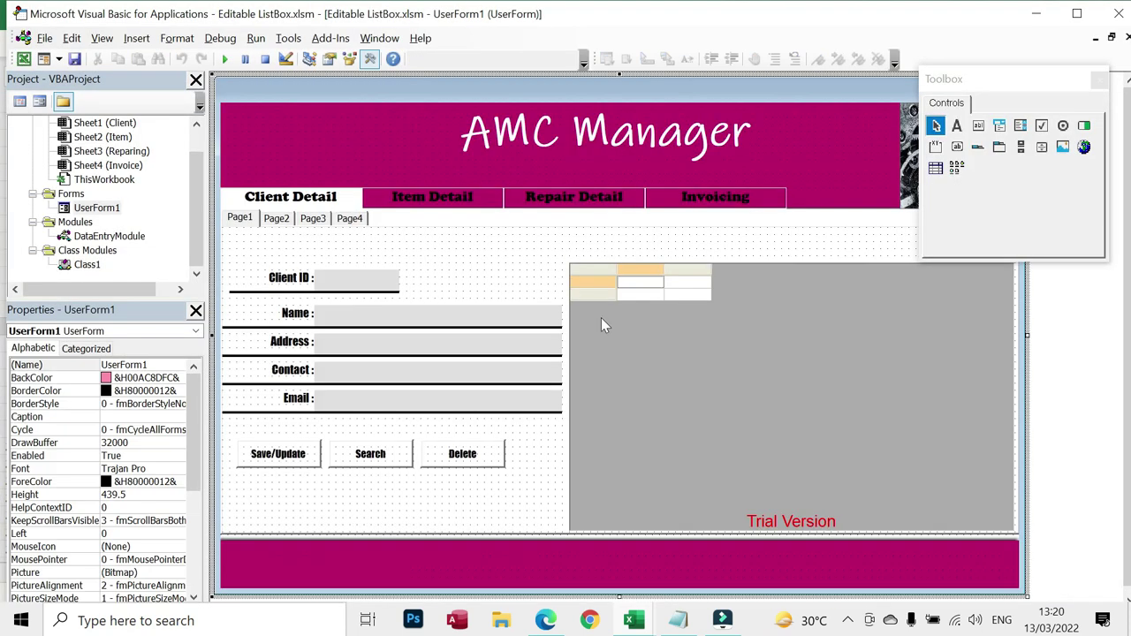
Add an empty UserForm_Activate procedure and check the last filled row of column A in Excel.
key("F7")
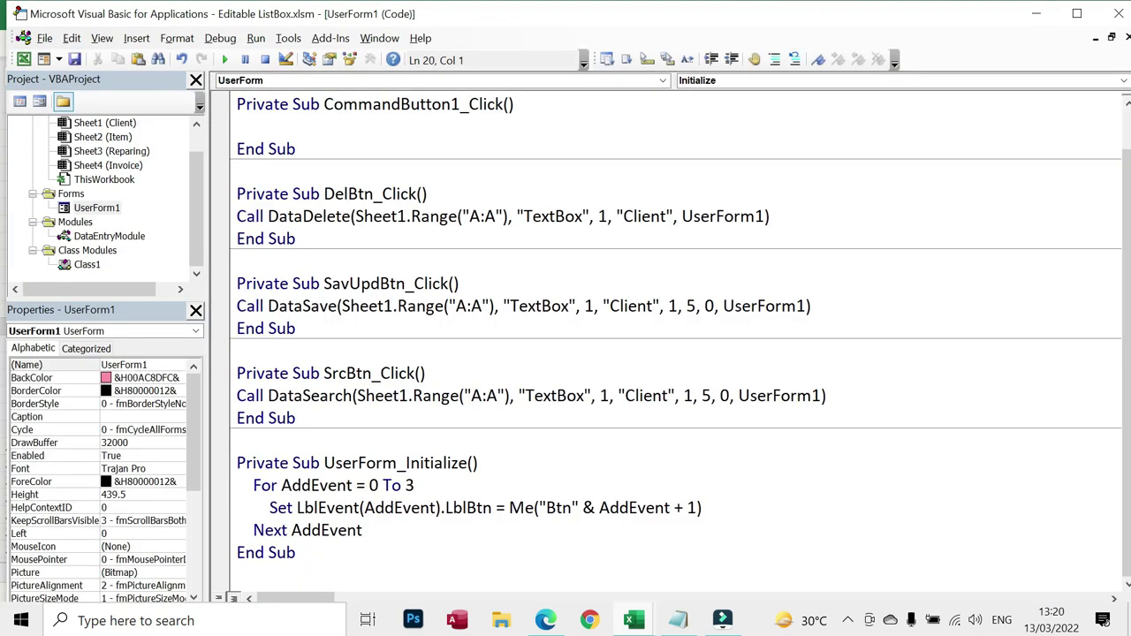
left_click(792, 83)
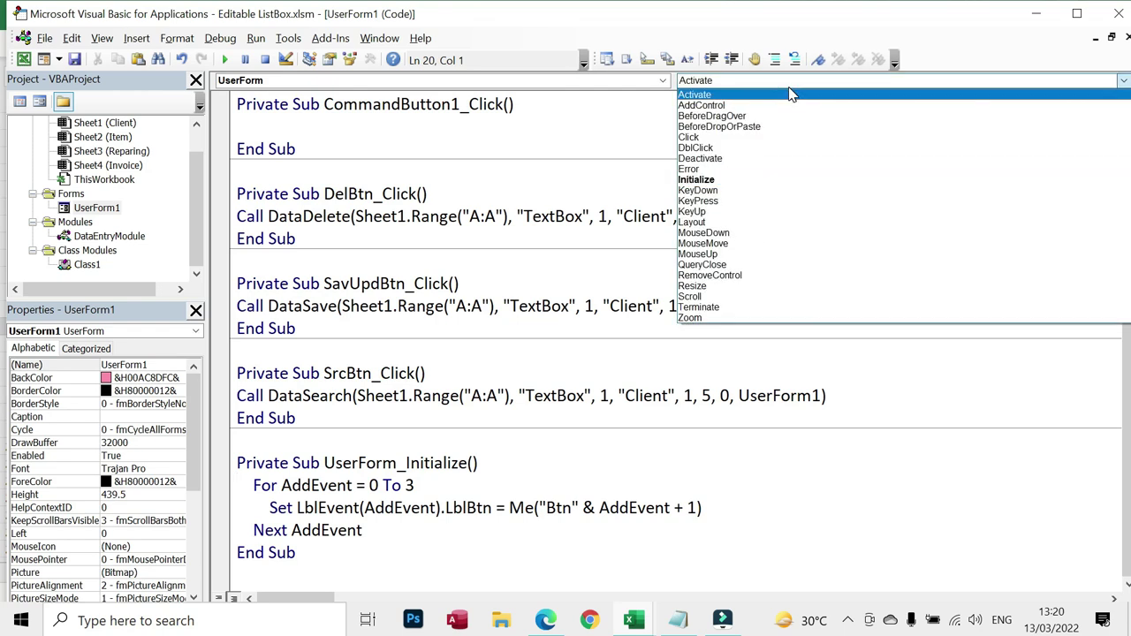
left_click(791, 94)
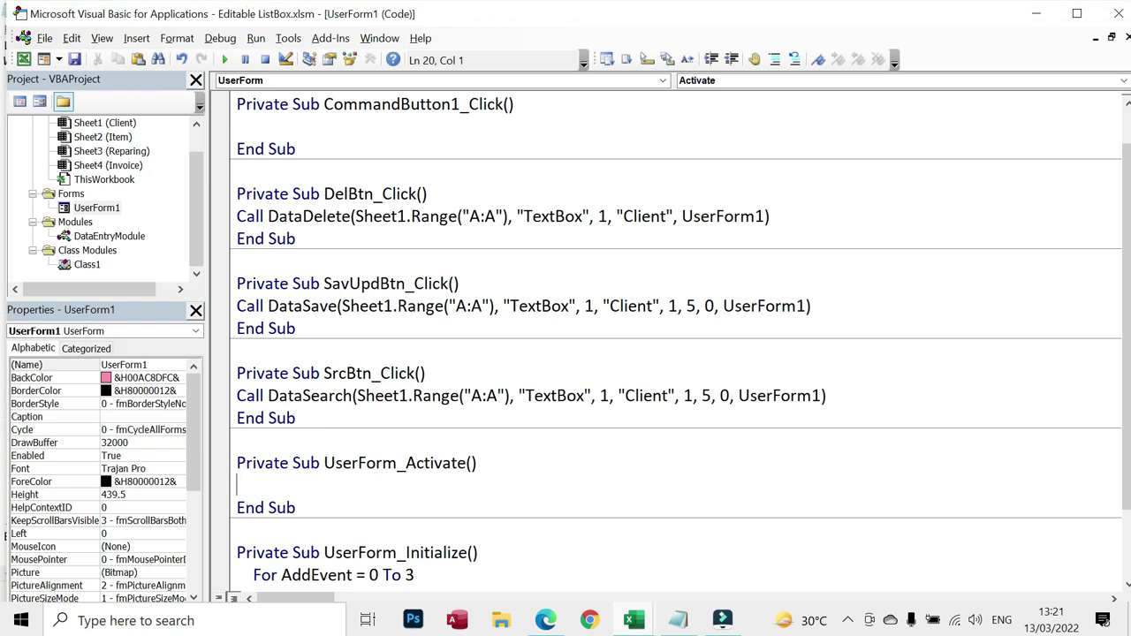
key("alt+Tab")
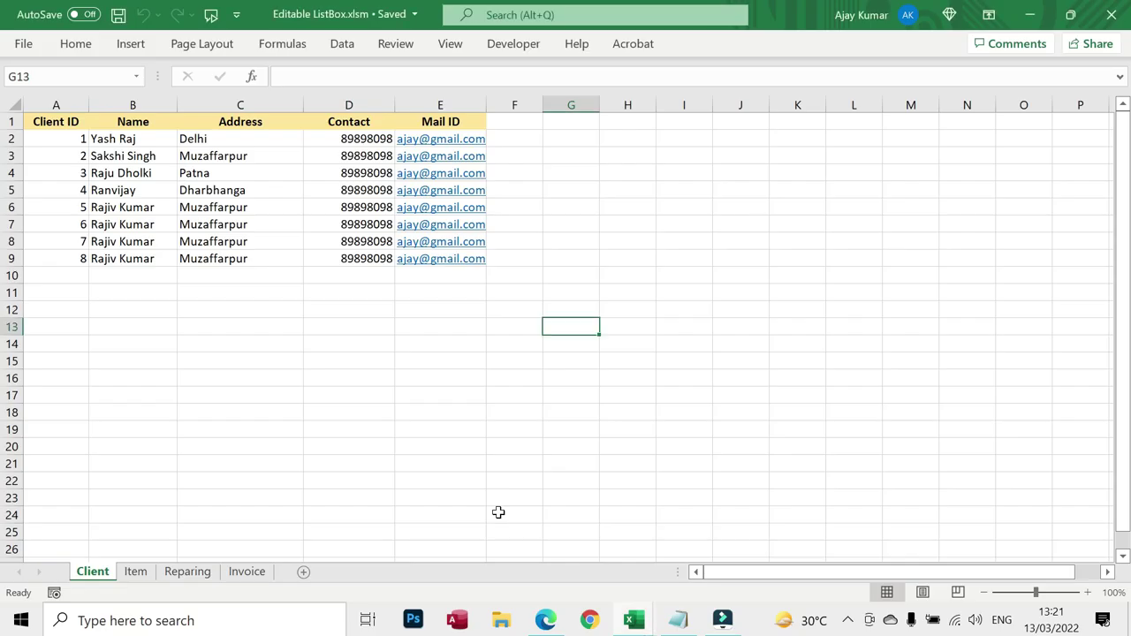
left_click(71, 119)
key("Down")
key("Down")
key("Down")
key("Down")
key("Down")
key("Down")
key("Down")
key("Down")
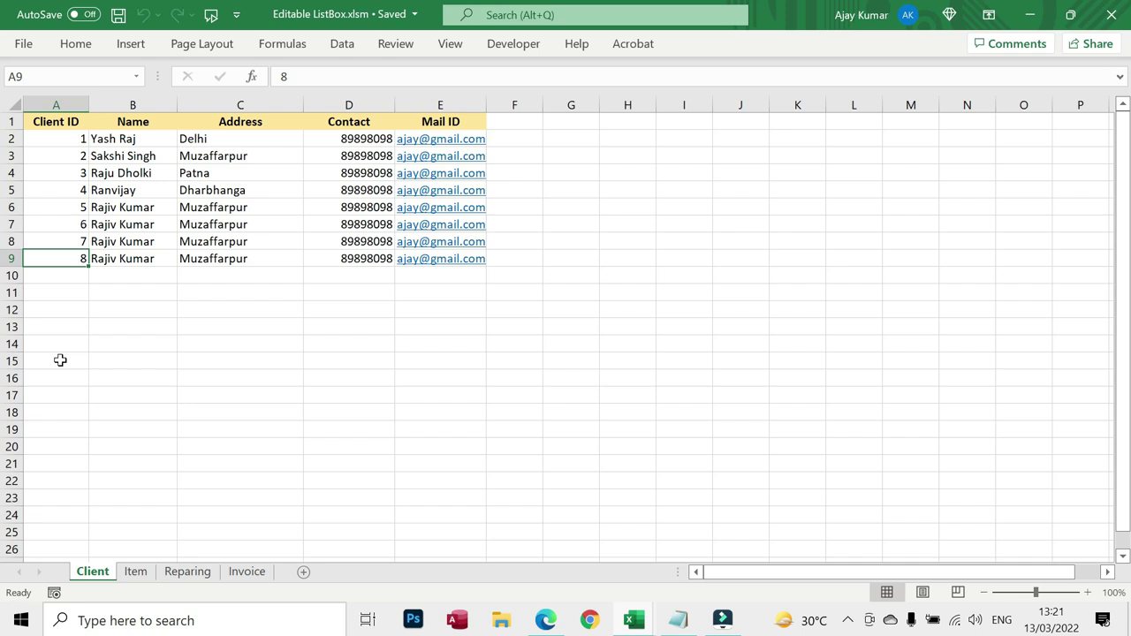
key("alt+F11")
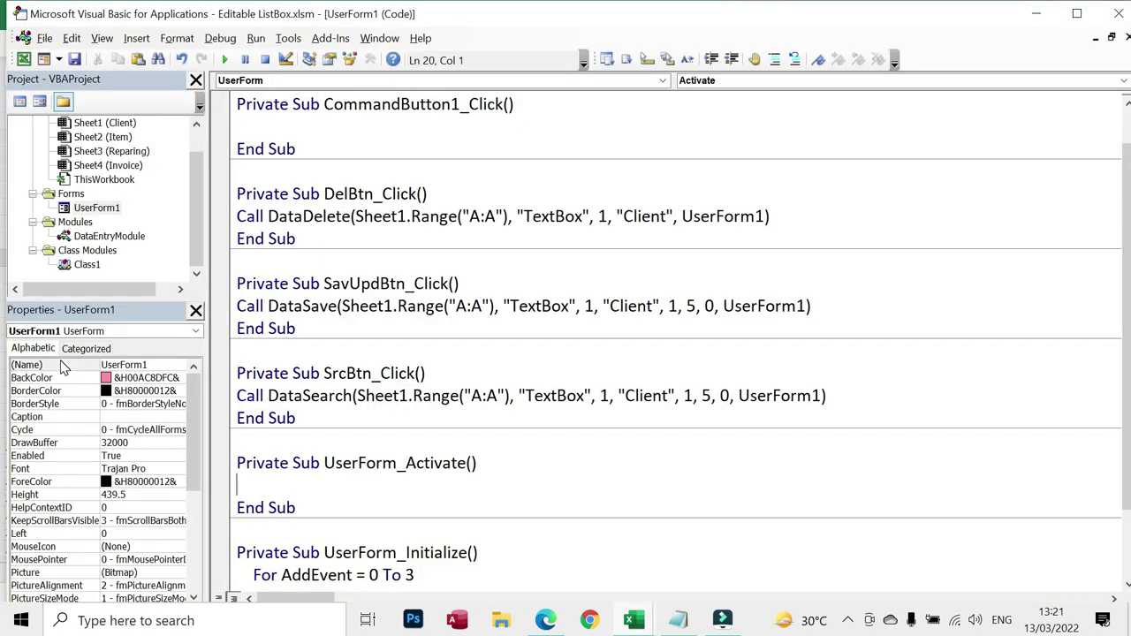
Write LastRow = Sheet1.Range("A" & Rows.count).End(xlUp).Row in UserForm_Activate.
type("LastRow = Sheet1.Range(\"A\" & Rows.count")
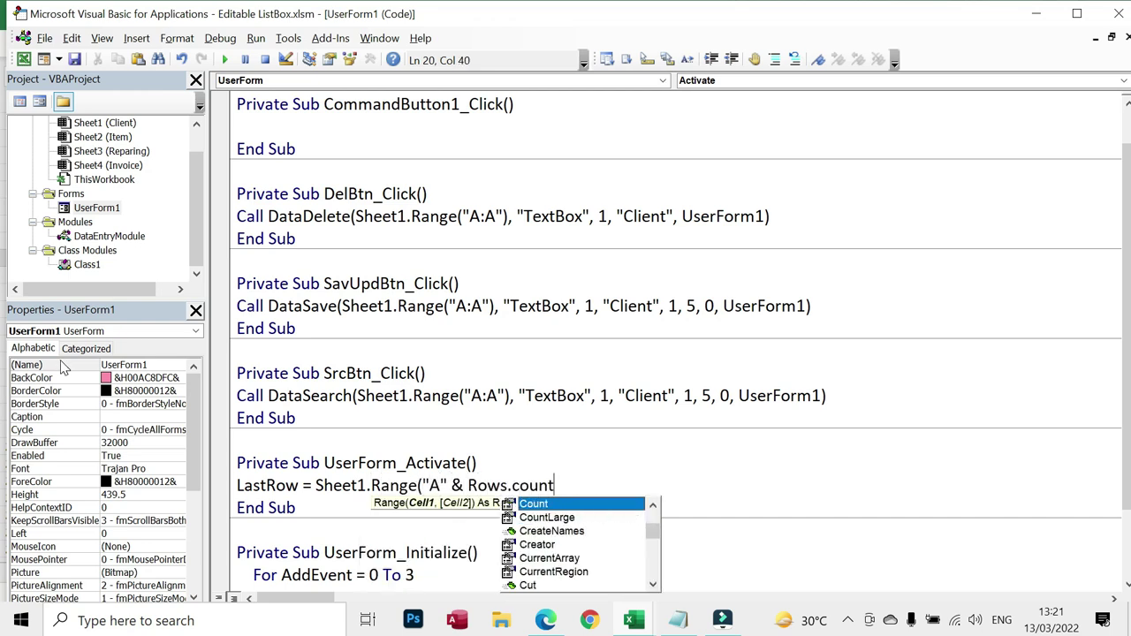
type(").end(xlup).row")
key("Tab")
key("Return")
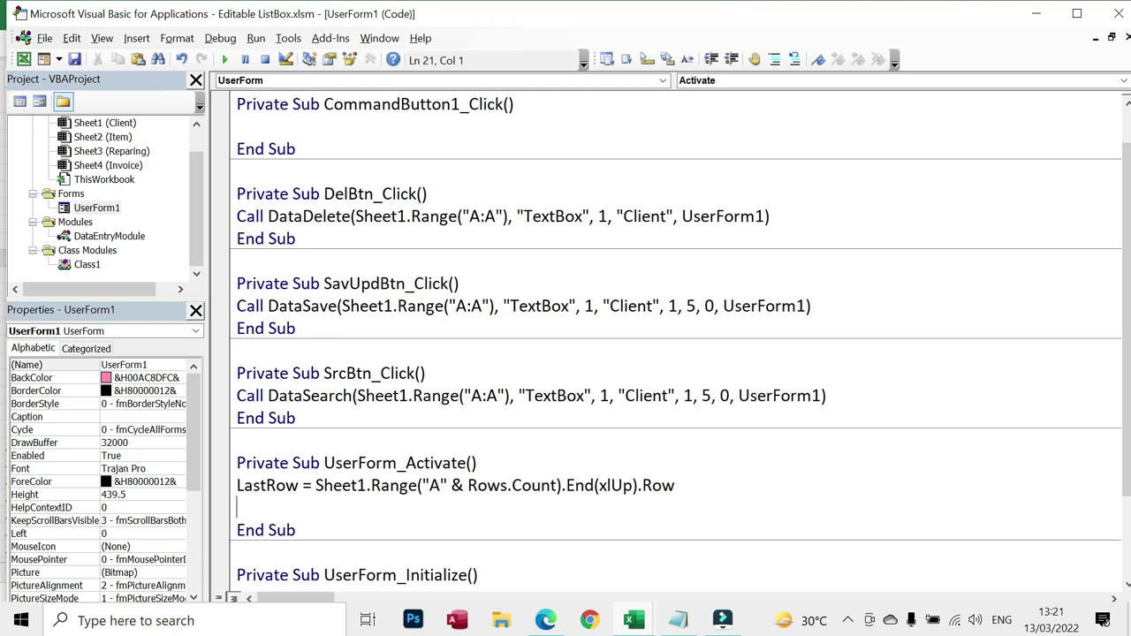
Add a With Me.grdView1 ... End With block that sets .ColCount = 5.
type("With Me.gr")
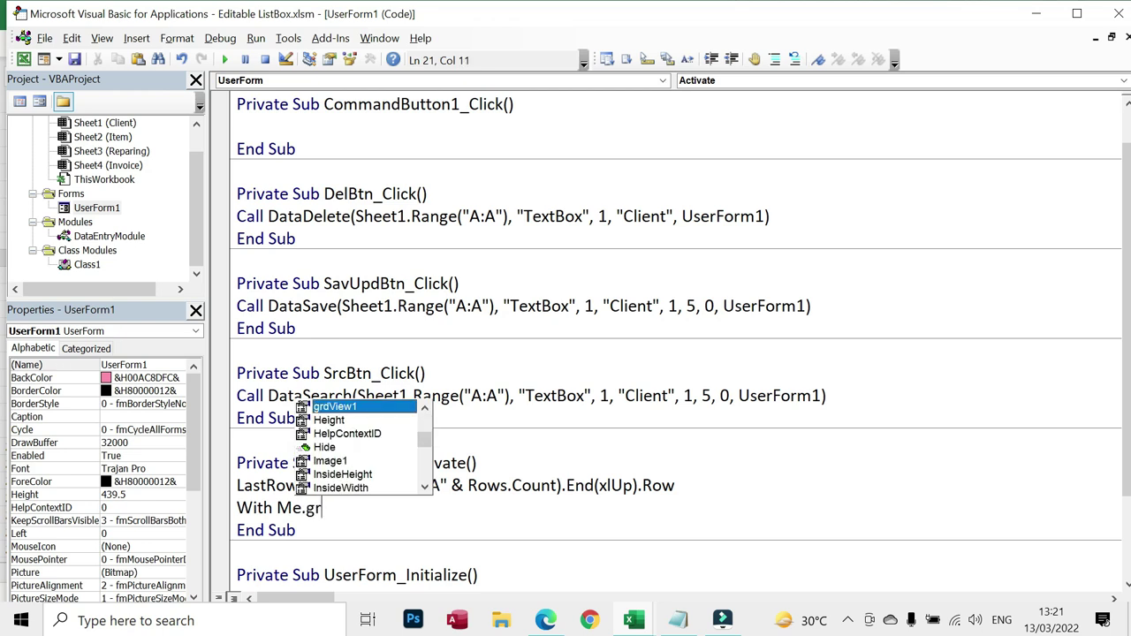
key("Tab")
key("Return")
key("Return")
type("End With")
key("Return")
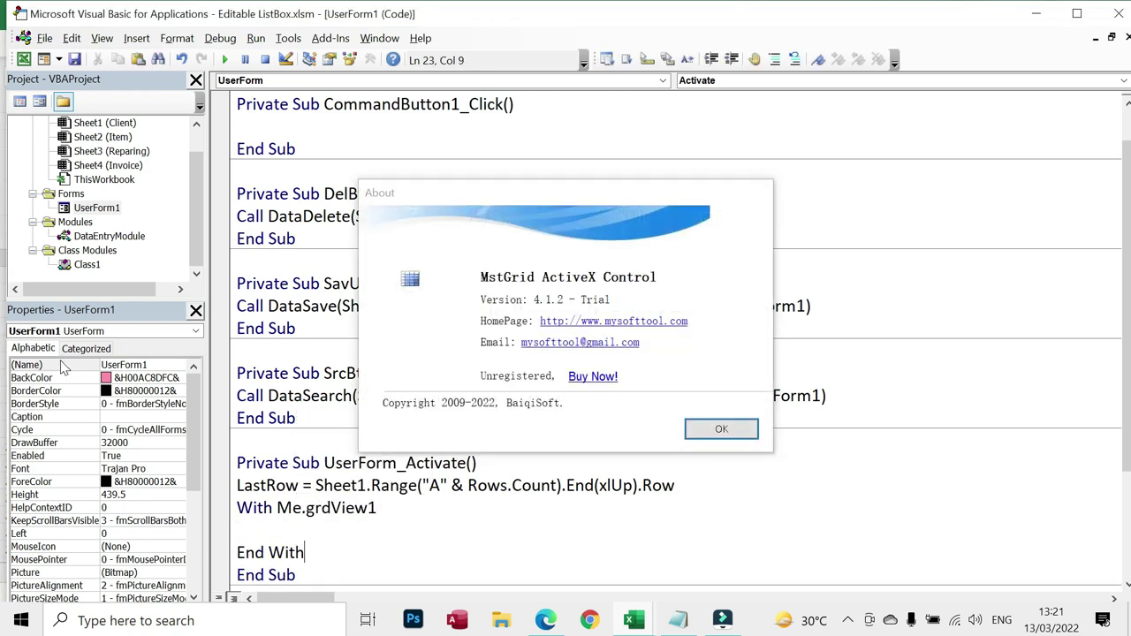
key("Up")
key("Tab")
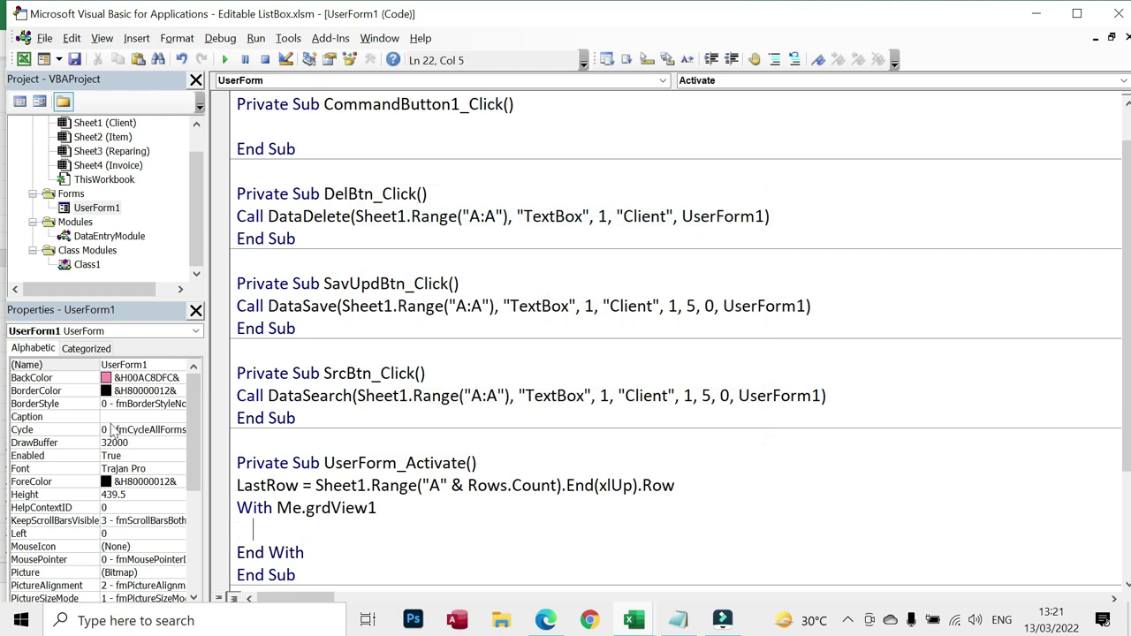
scroll(671, 353, "down", 2)
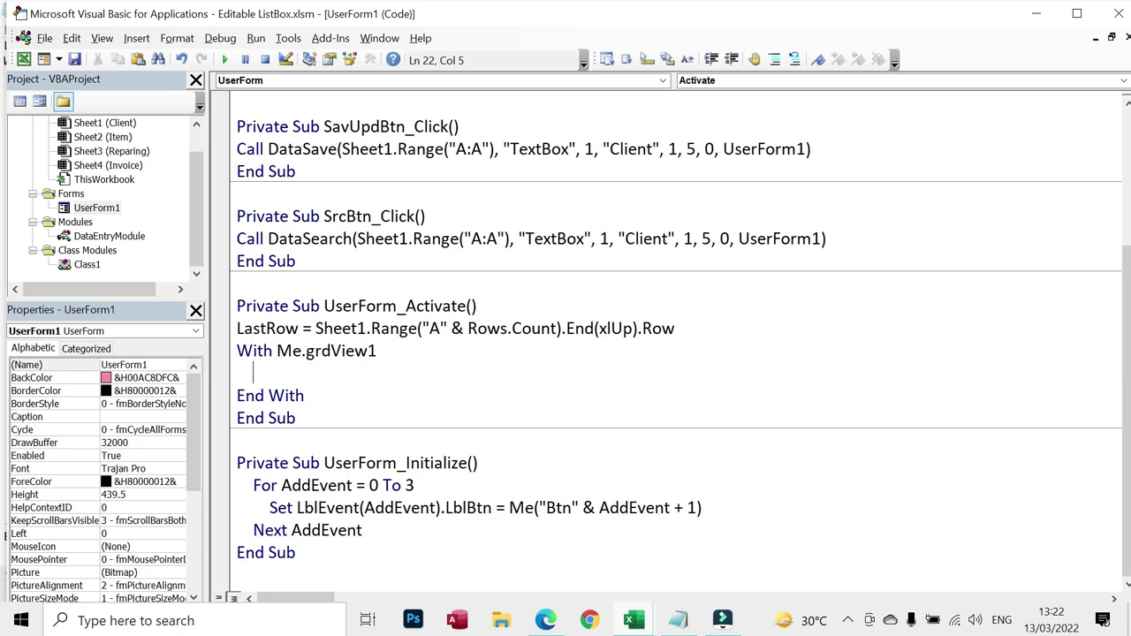
type(".colcou")
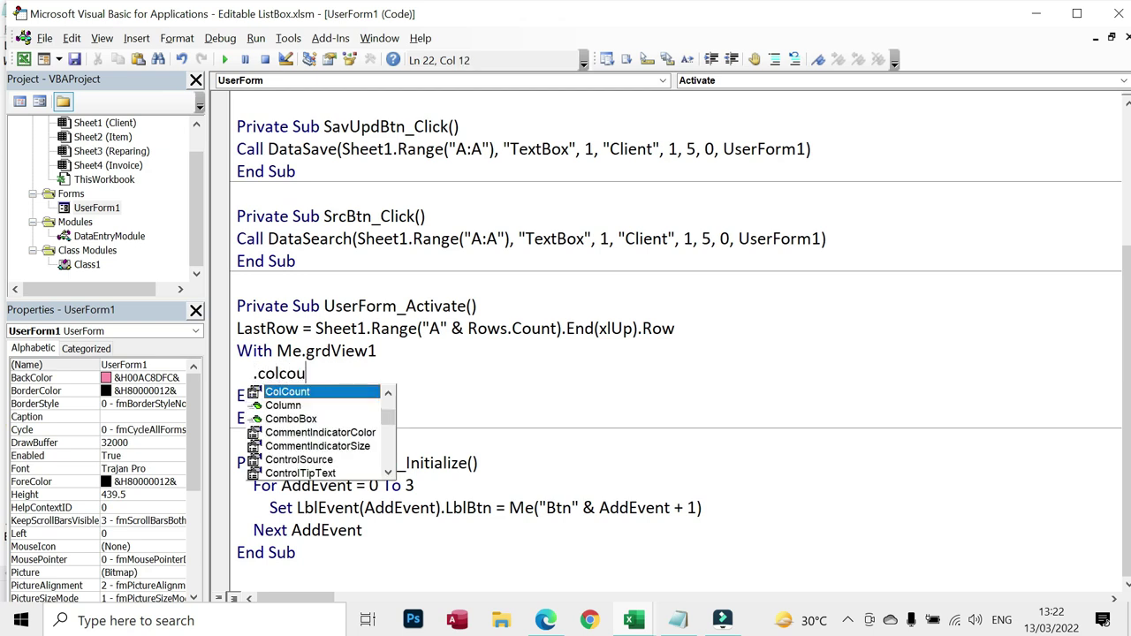
type("nt = 5")
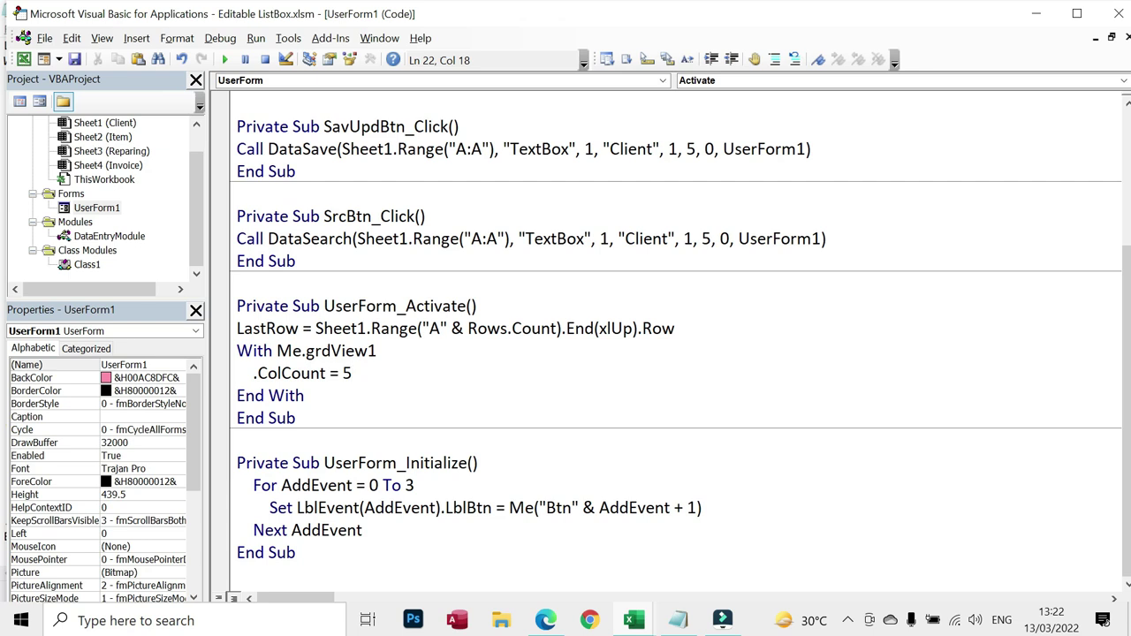
double_click(99, 209)
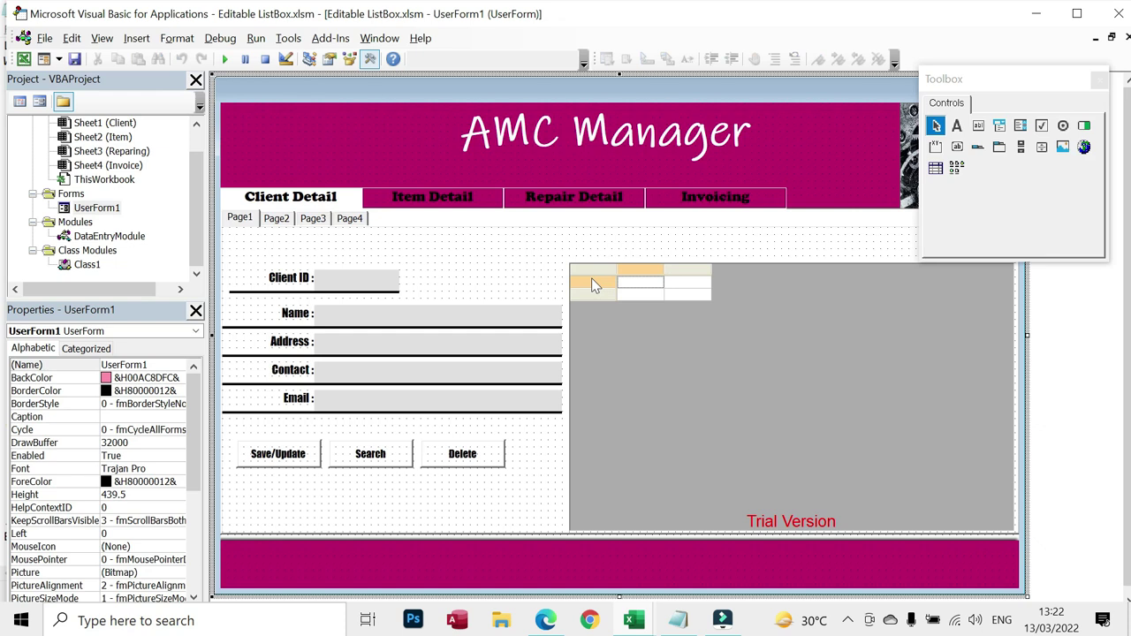
On Excel's Client sheet, select cell A2, briefly extending across the first client row.
key("alt+F11")
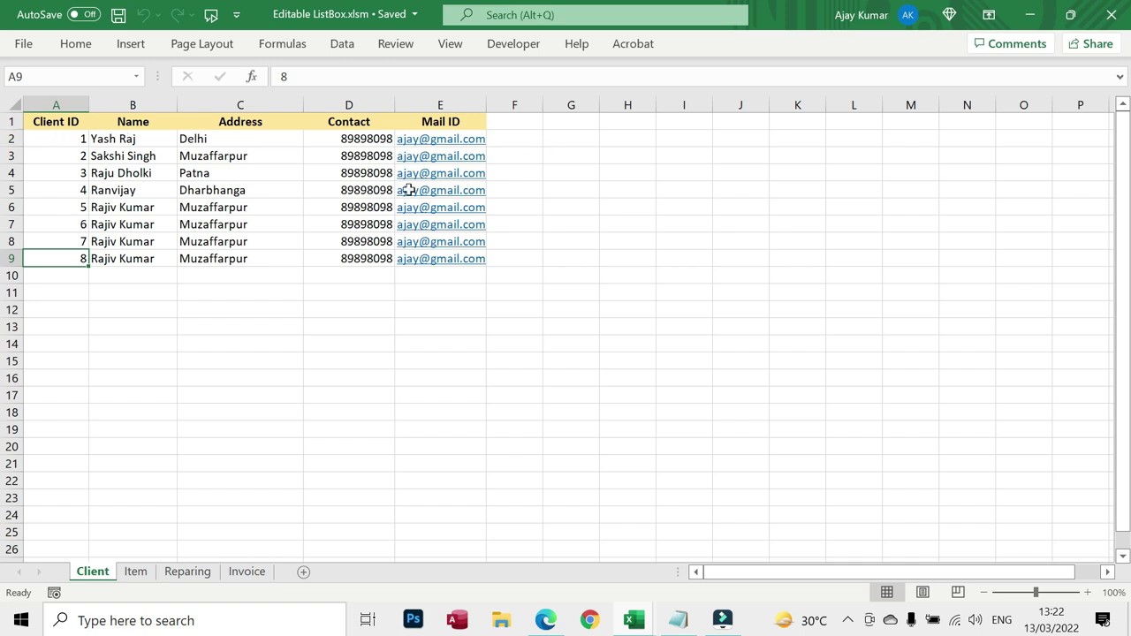
left_click(56, 142)
key("shift+Right")
key("shift+Right")
key("shift+Right")
key("shift+Right")
key("shift+Right")
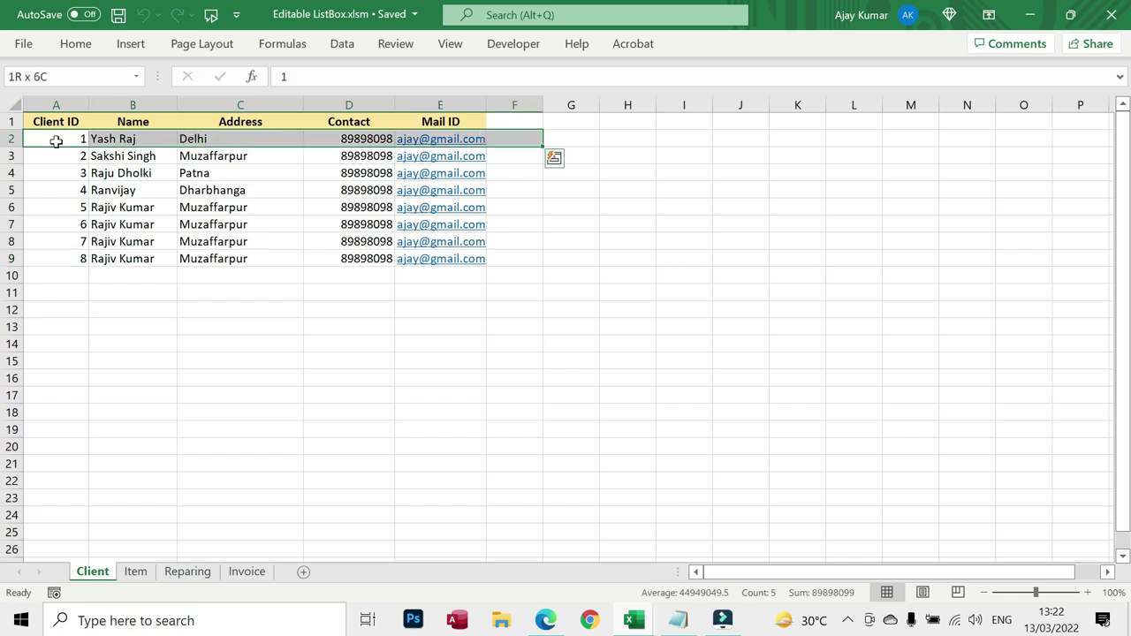
left_click(56, 142)
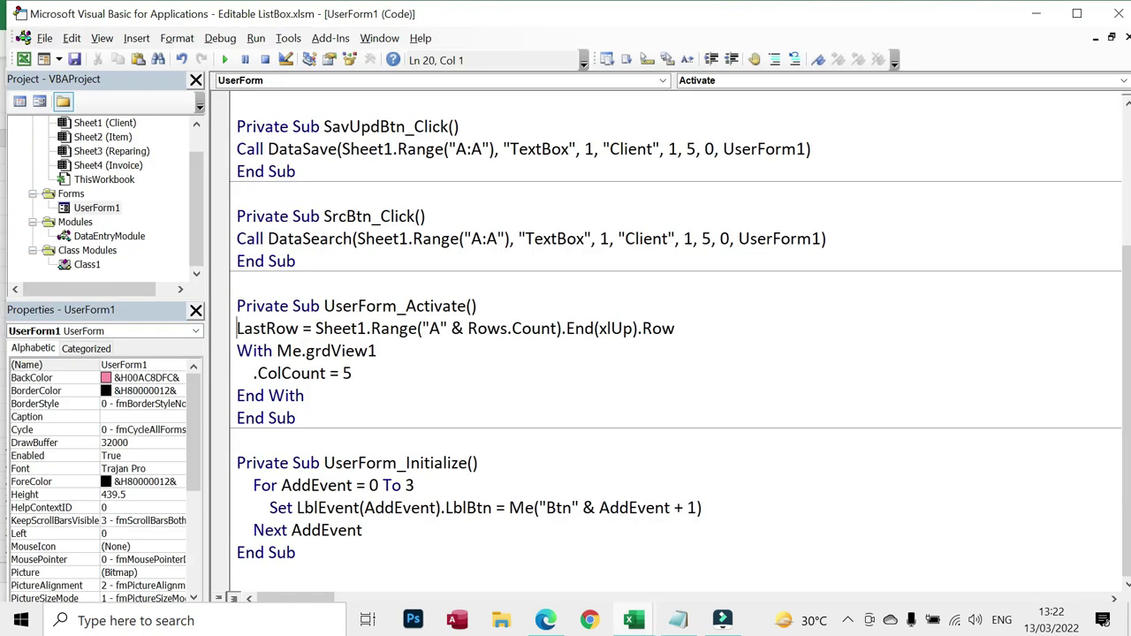
Change the grdView1 line .ColCount = 5 to .ColCount = 6 in UserForm_Activate.
key("F7")
left_click(351, 373)
key("BackSpace")
type("6")
left_click(224, 59)
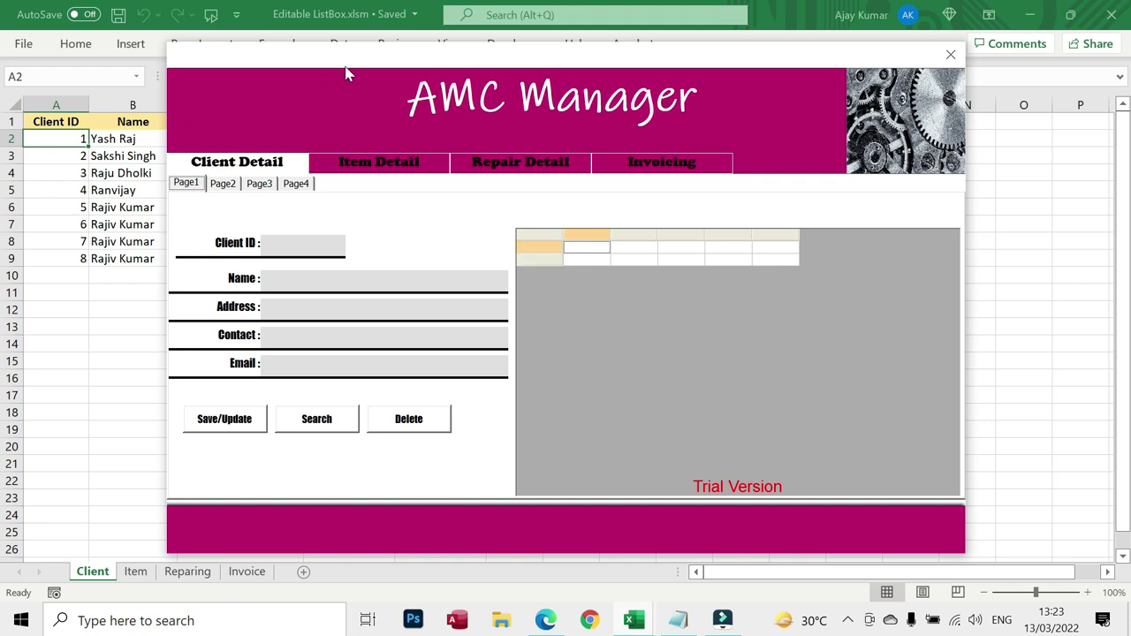
left_click_drag(355, 66, 452, 226)
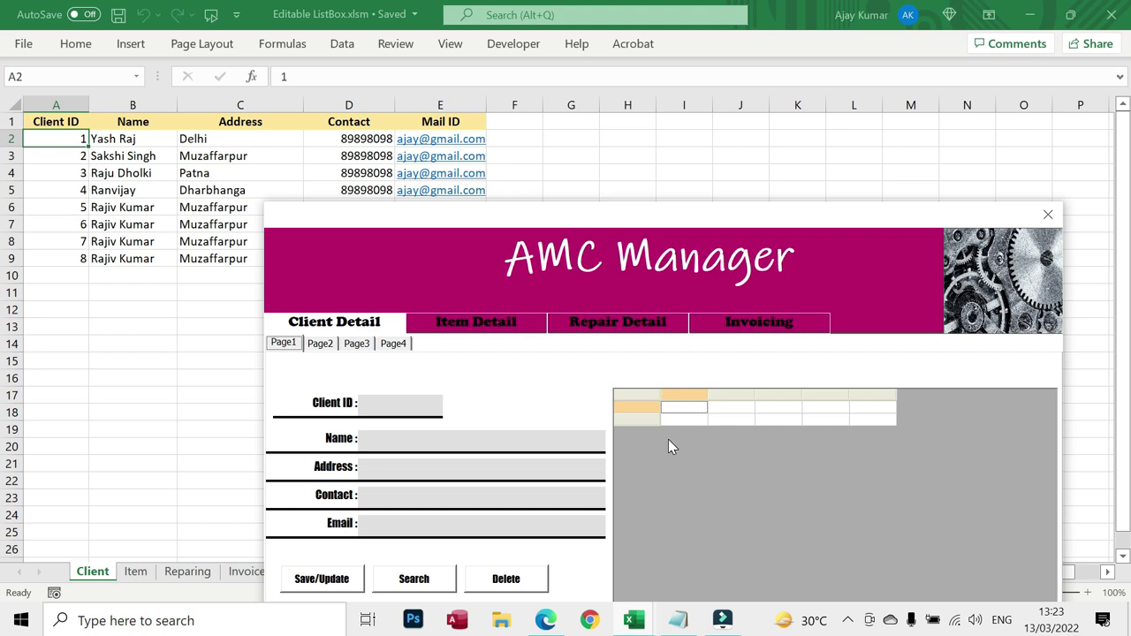
left_click_drag(898, 215, 816, 56)
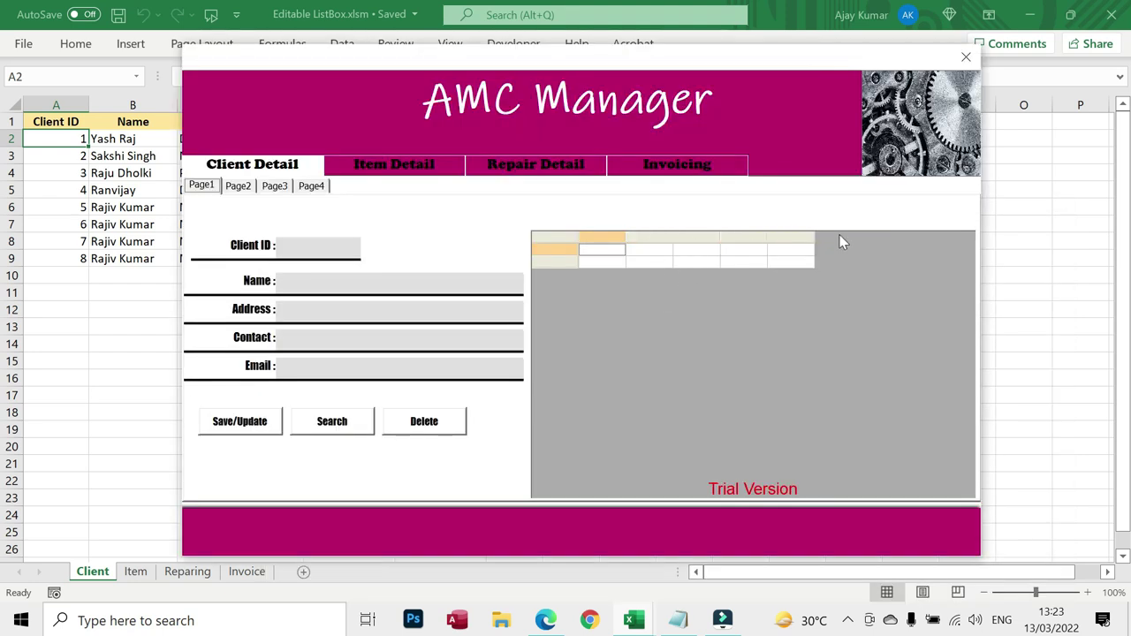
left_click(965, 57)
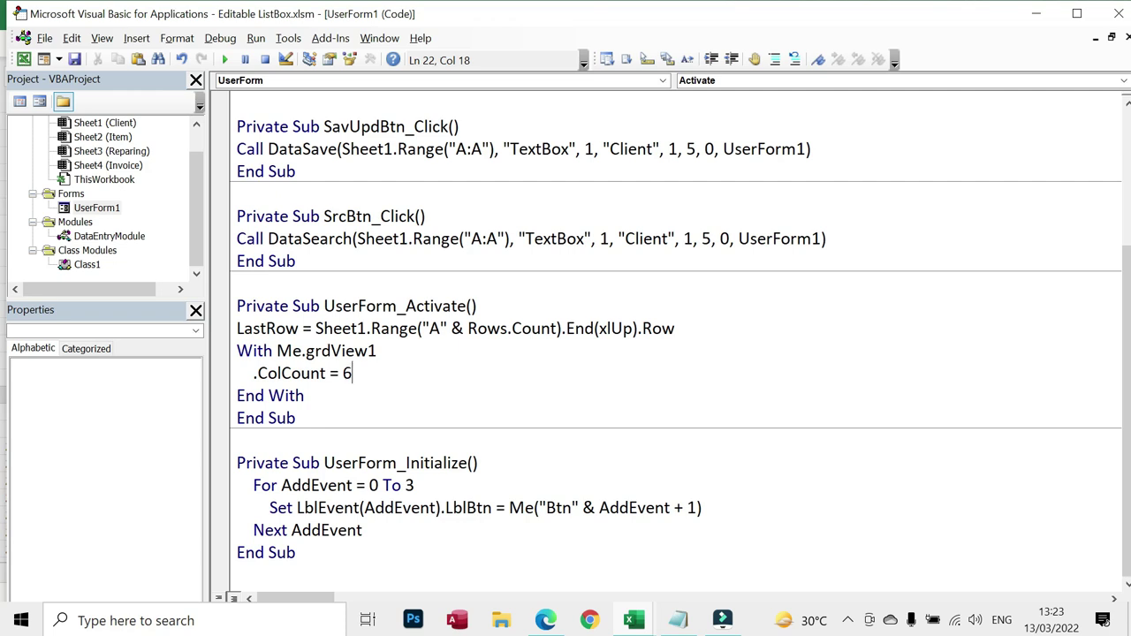
Start a .RowCount = line below the ColCount setting.
key("Return")
type(".rowcou")
key("Tab")
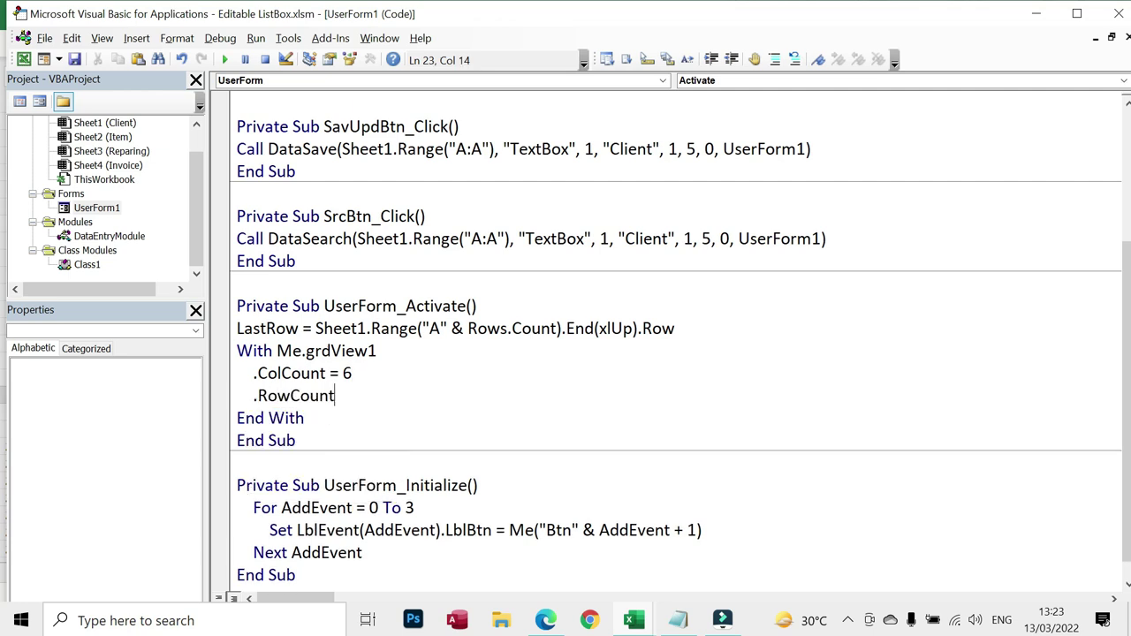
type("=")
Check Client IDs A2 to A9 in Excel, then complete the line as .RowCount = LastRow+1.
key("alt+F11")
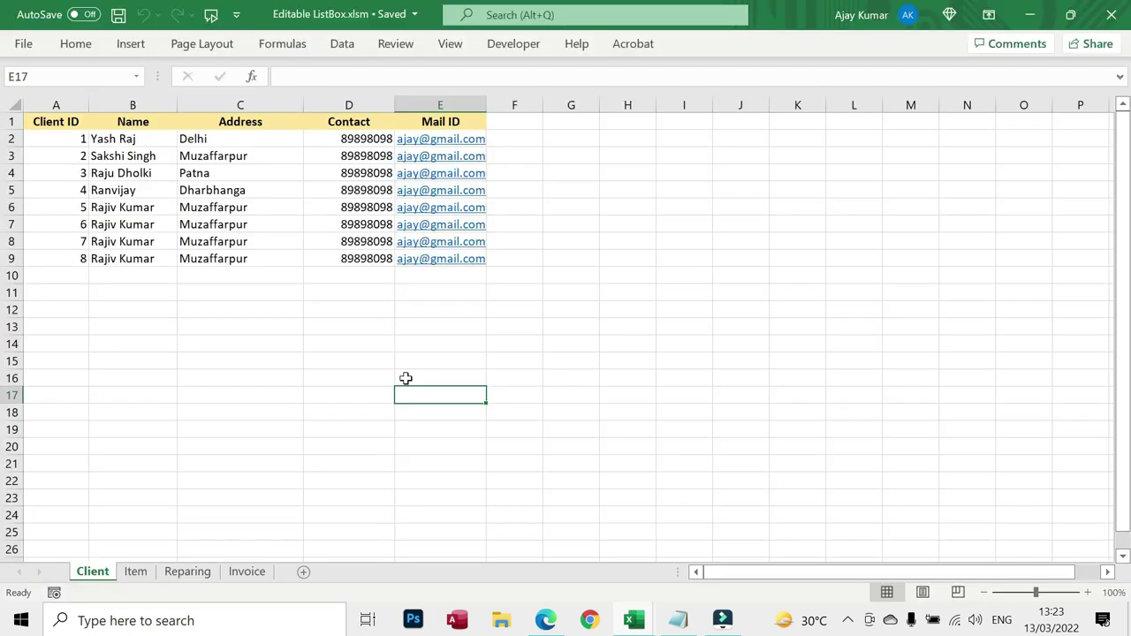
left_click(78, 258)
left_click(56, 139, "shift")
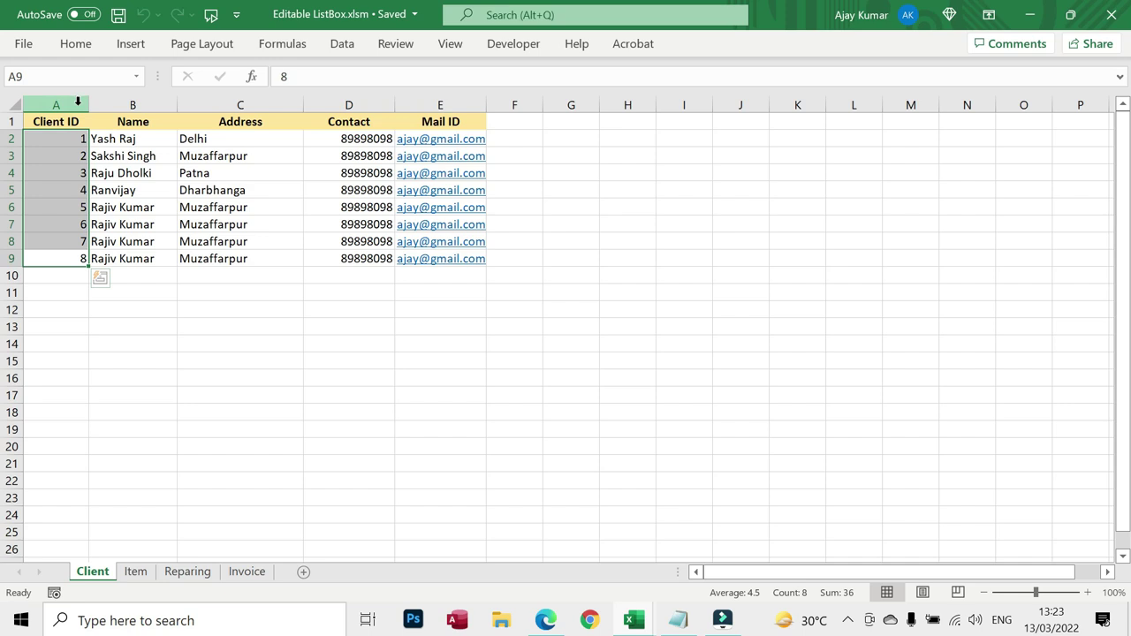
key("alt")
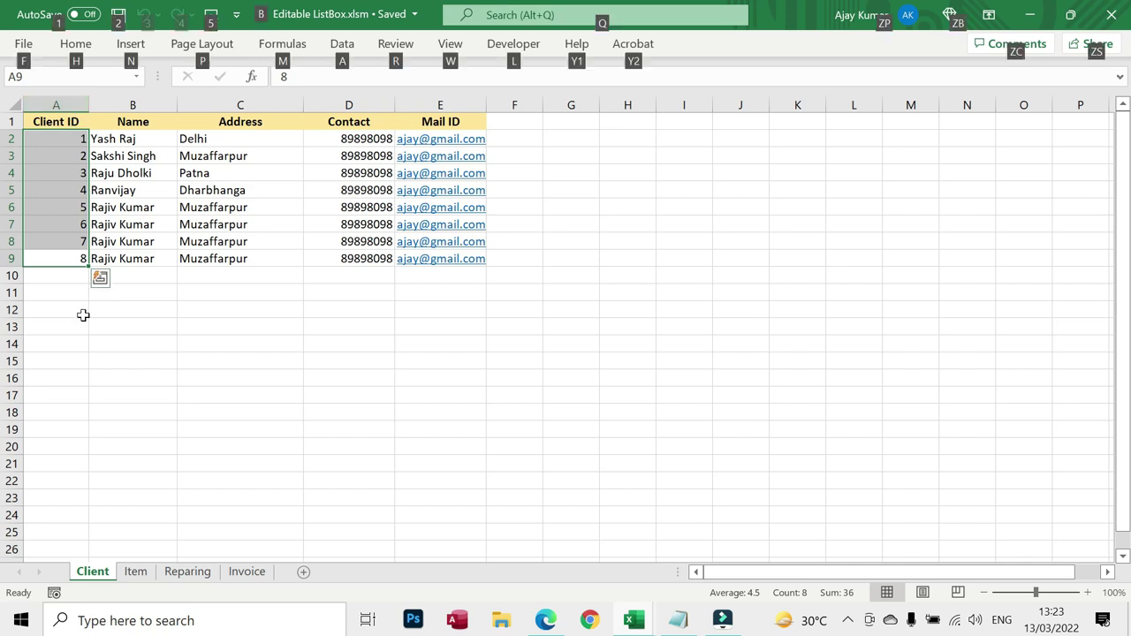
key("alt+F11")
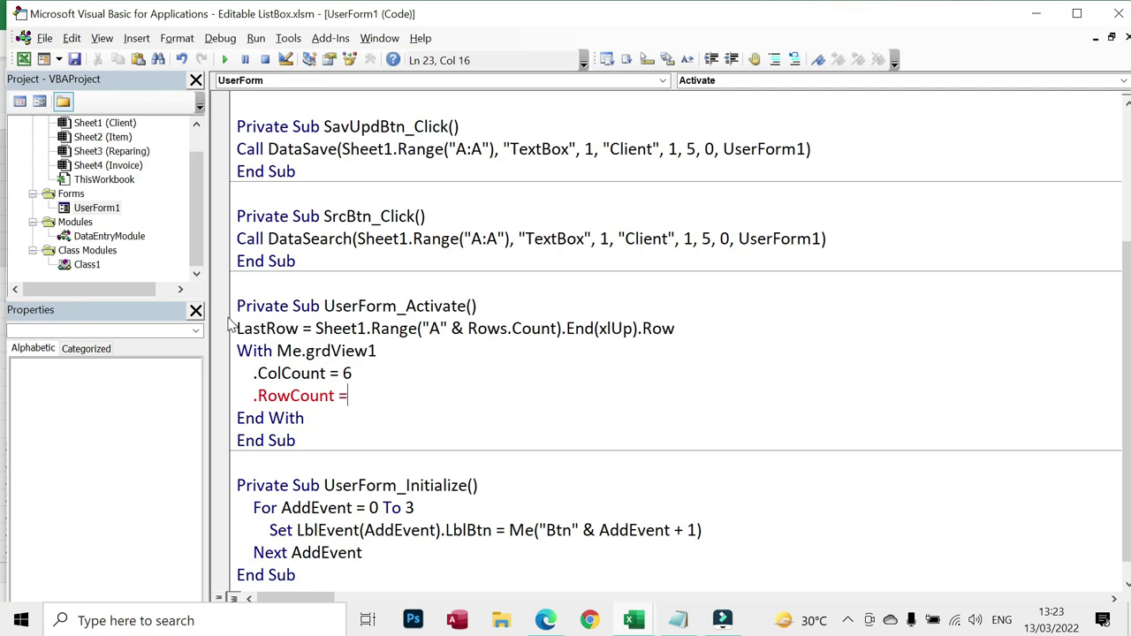
key("alt+F11")
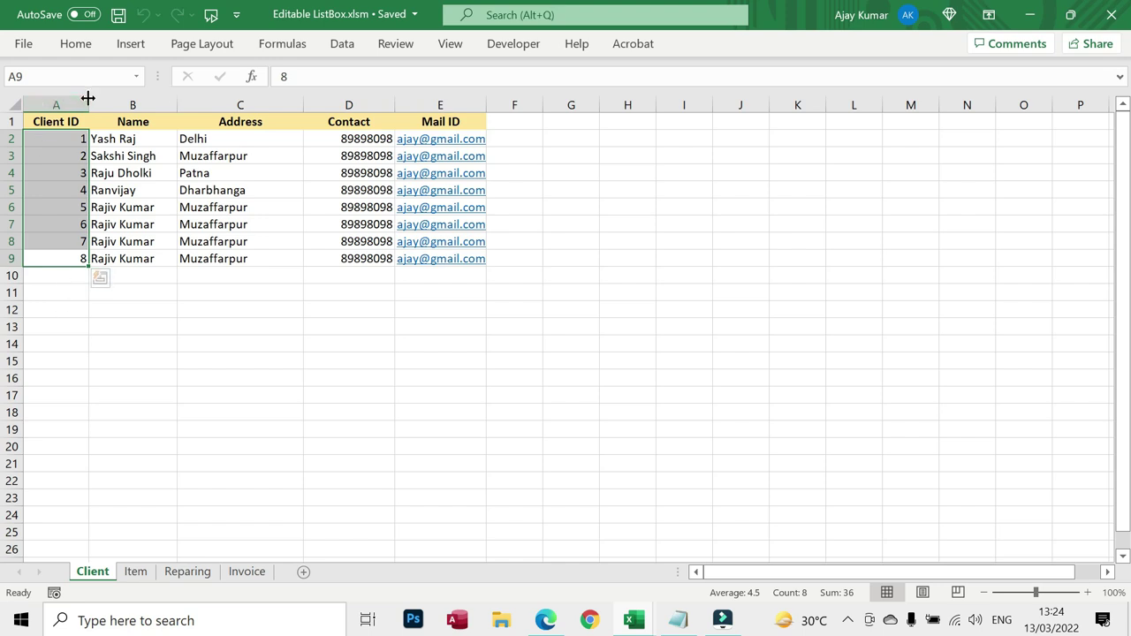
key("alt+F11")
type("LastRow+1")
left_click(304, 418)
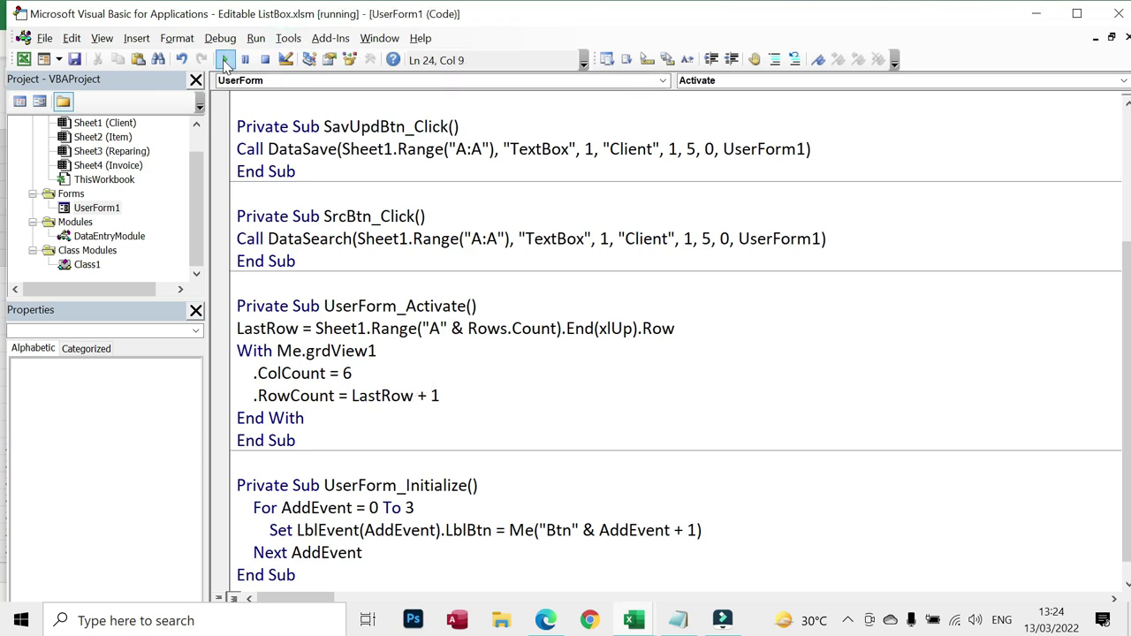
left_click(224, 59)
key("Down")
key("Down")
key("Down")
key("Down")
key("Down")
key("Down")
key("Down")
key("Down")
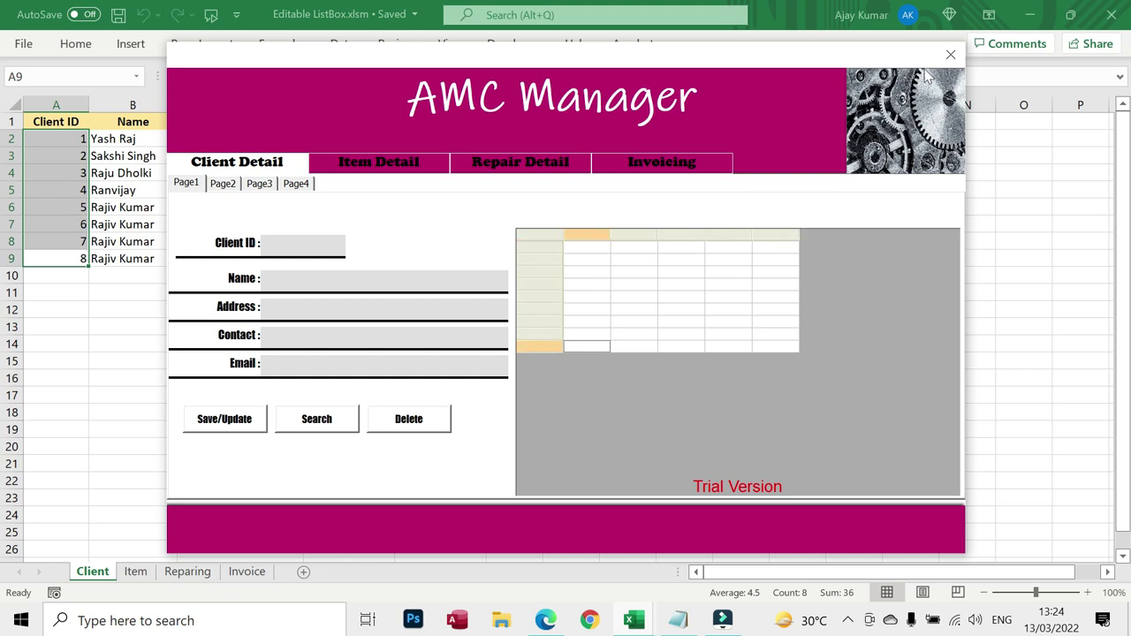
left_click(951, 56)
left_click(527, 371)
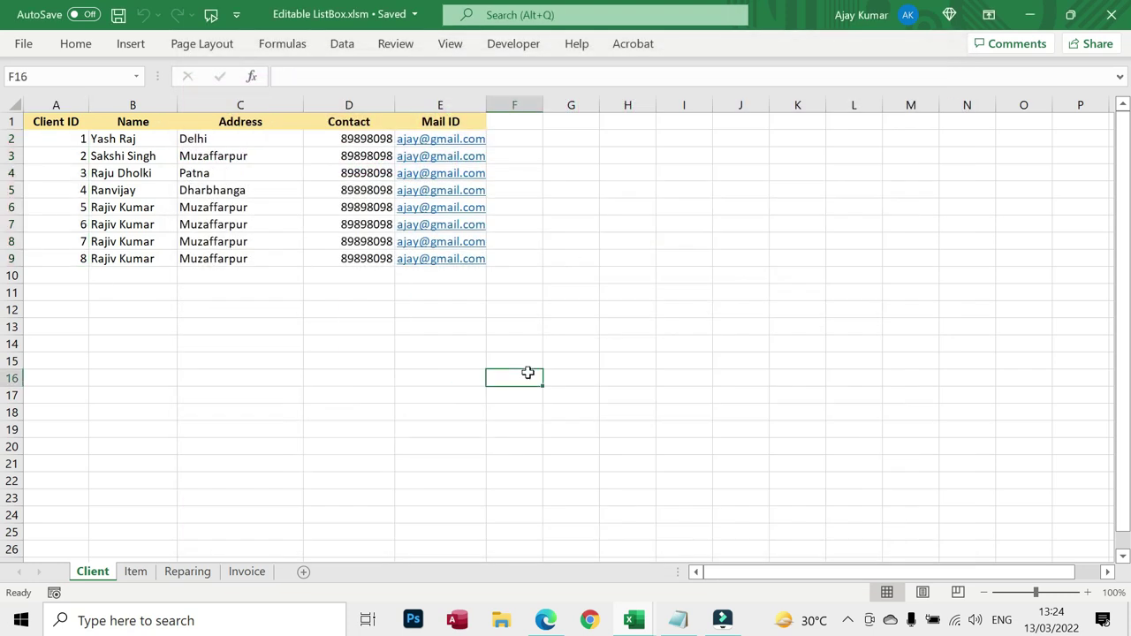
key("alt+F11")
Add .Row(0).Height = 0 to hide the grid's header row and test-run the form.
left_click(440, 396)
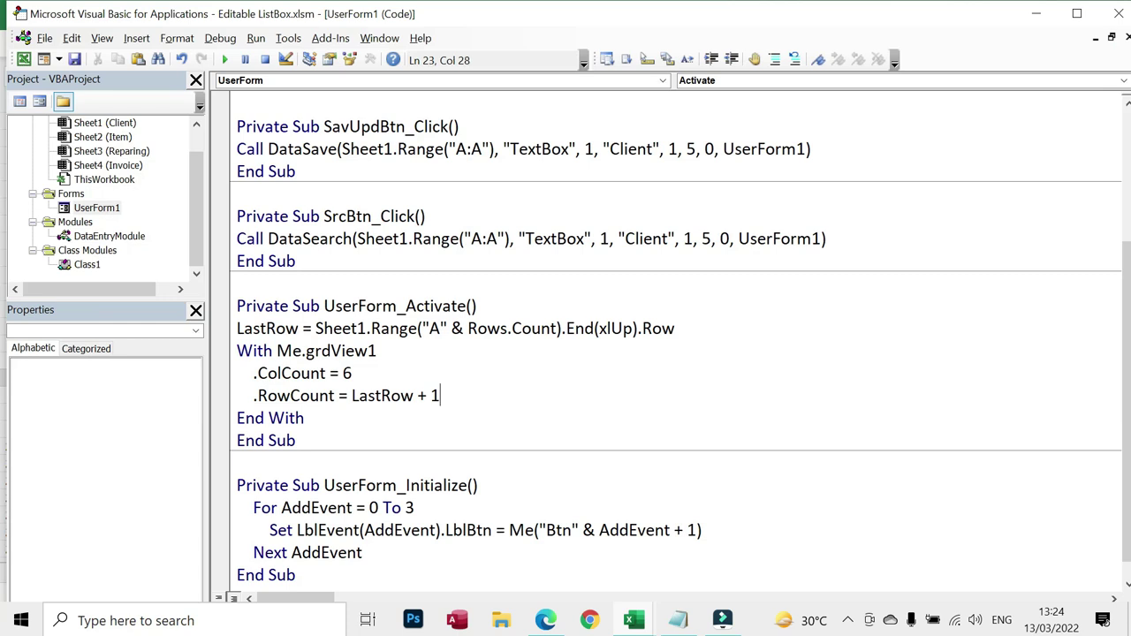
key("Return")
type(".row")
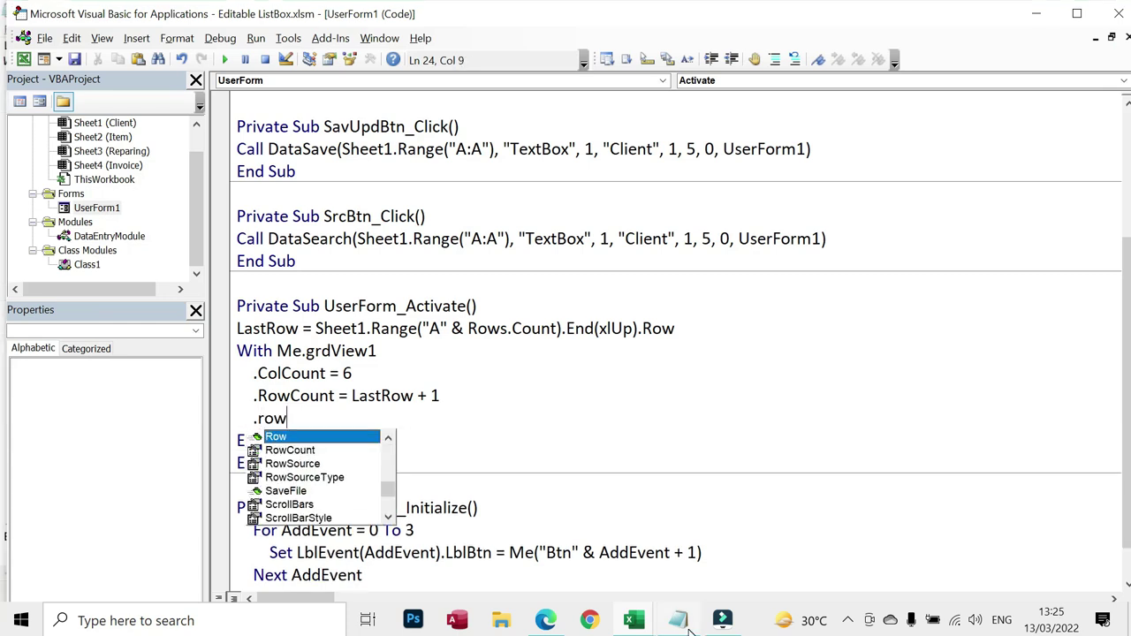
type("(0)")
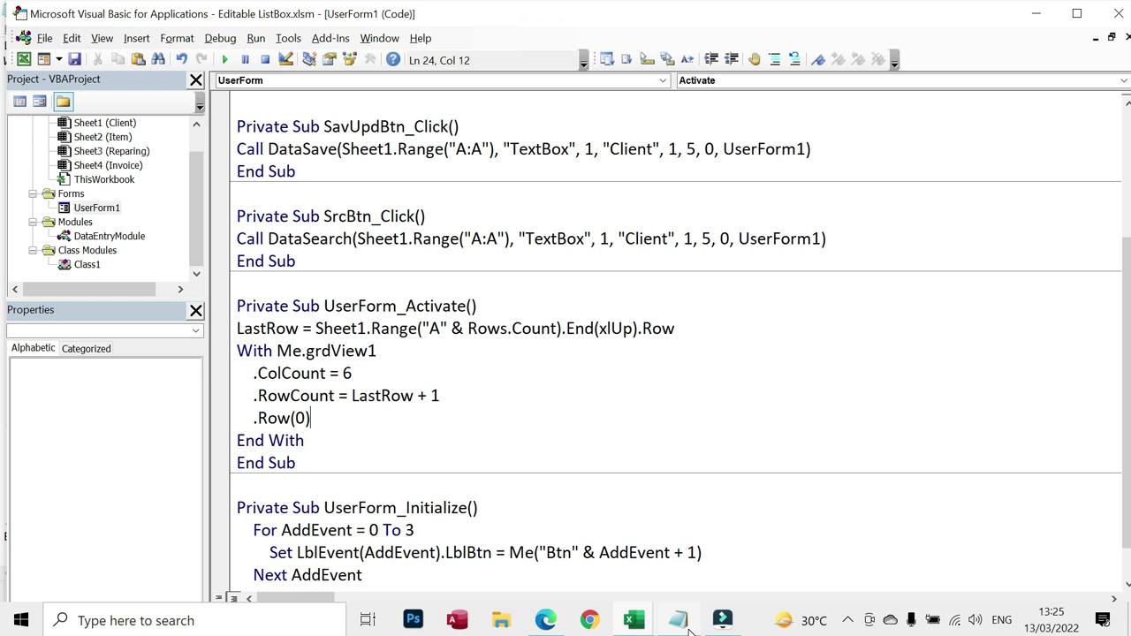
type(".heigh")
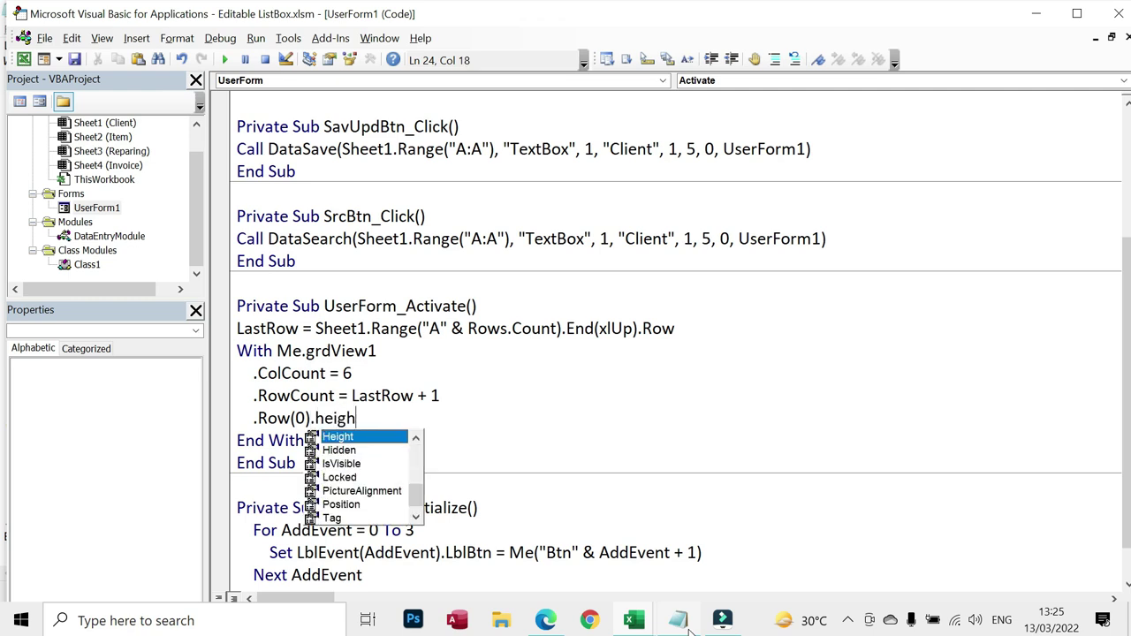
type("t = 0")
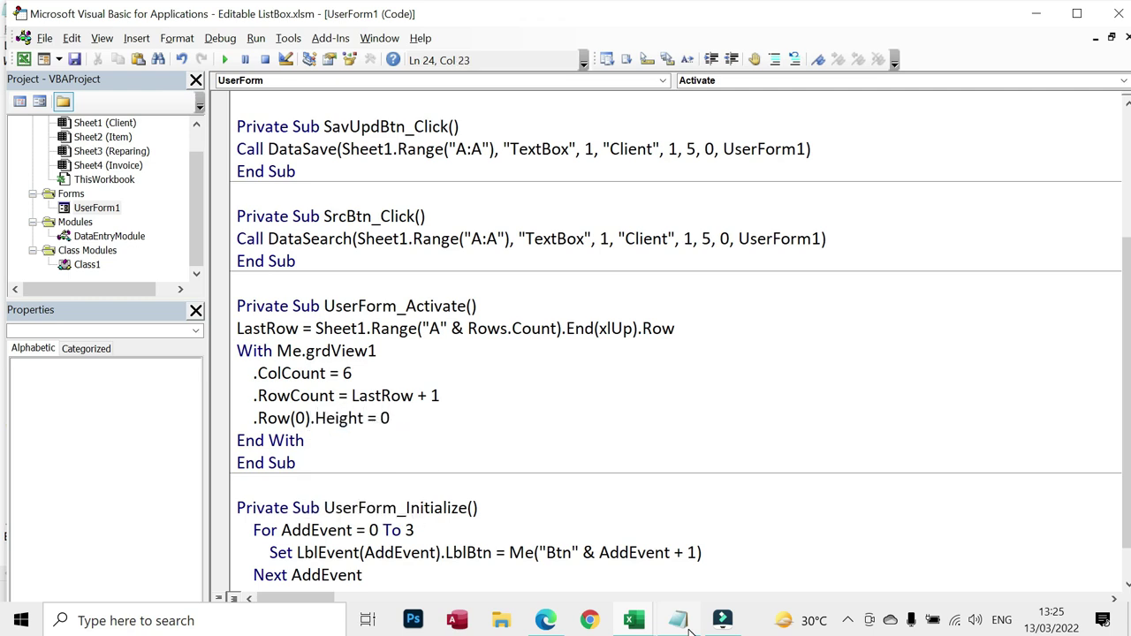
left_click(226, 60)
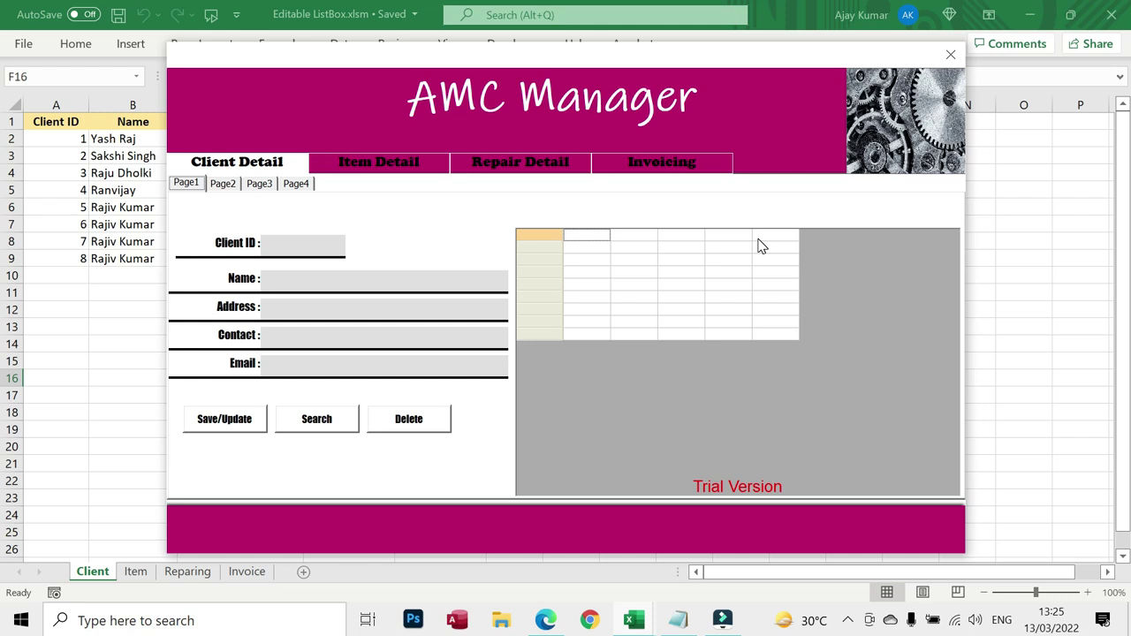
left_click(950, 54)
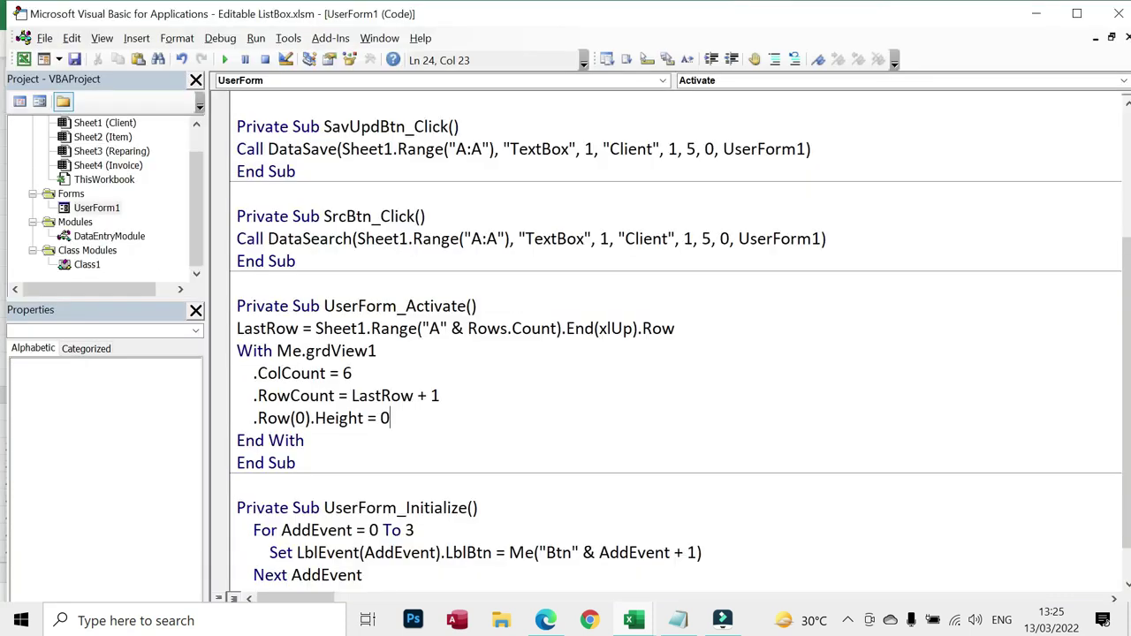
Add .Column(0).Width = 0 to hide the grid's first column and test-run the form.
key("Return")
type(".col")
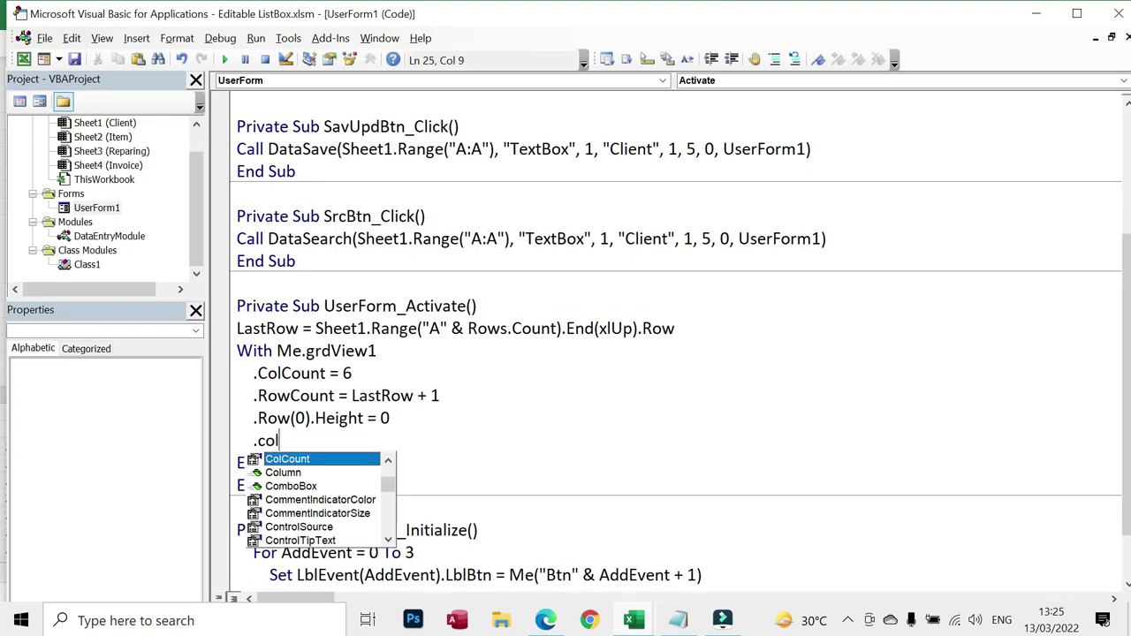
type("umn(0).wid")
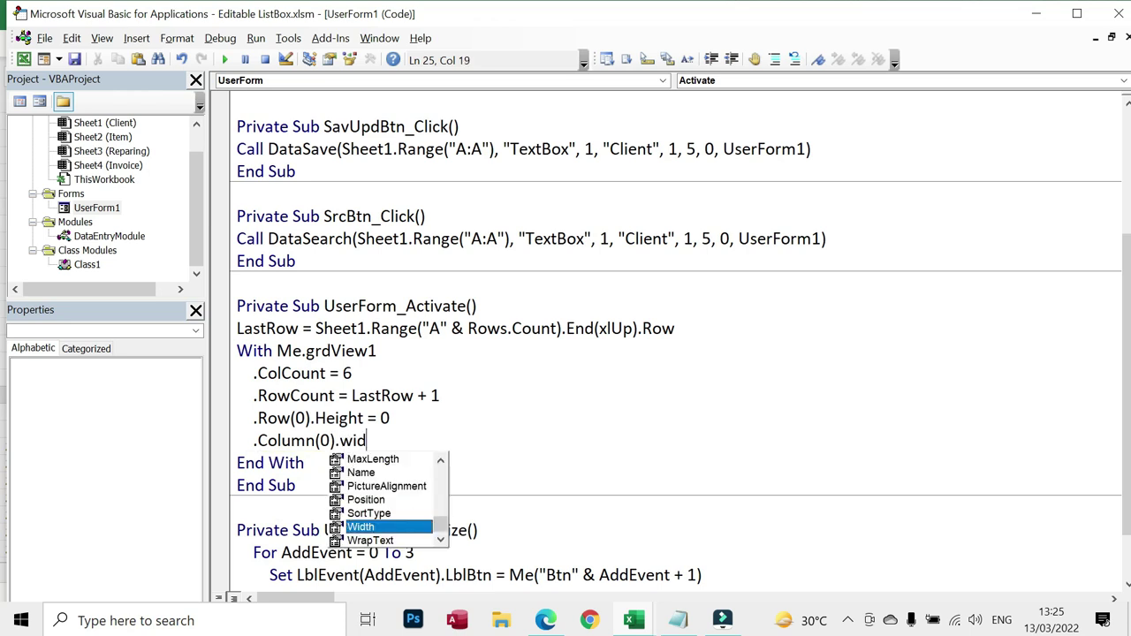
key("Tab")
type("= 0")
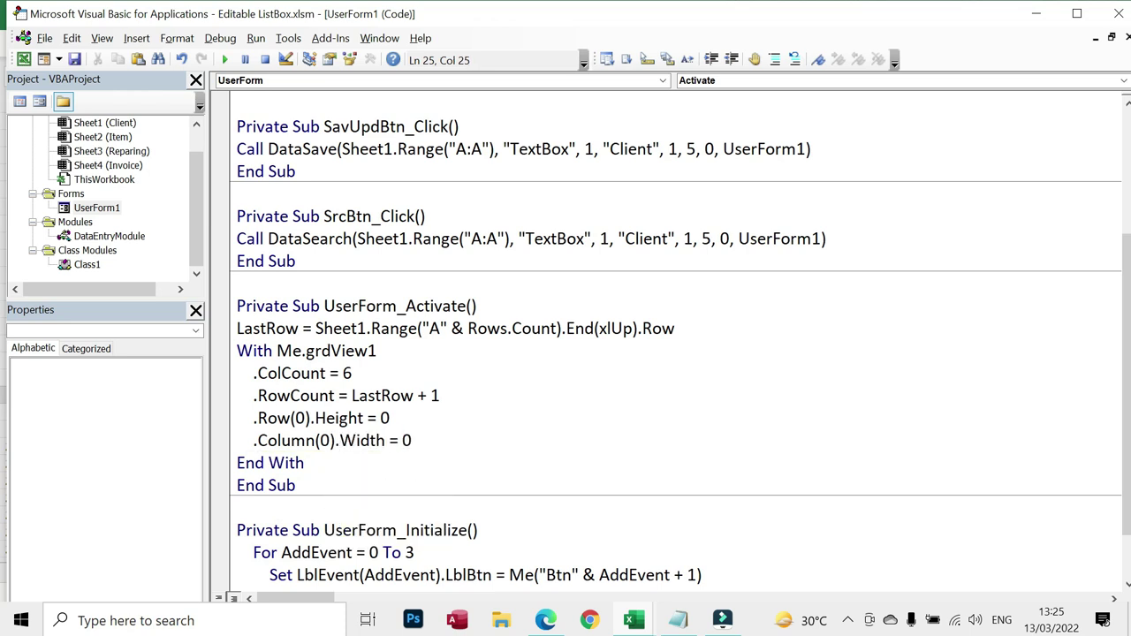
left_click(227, 60)
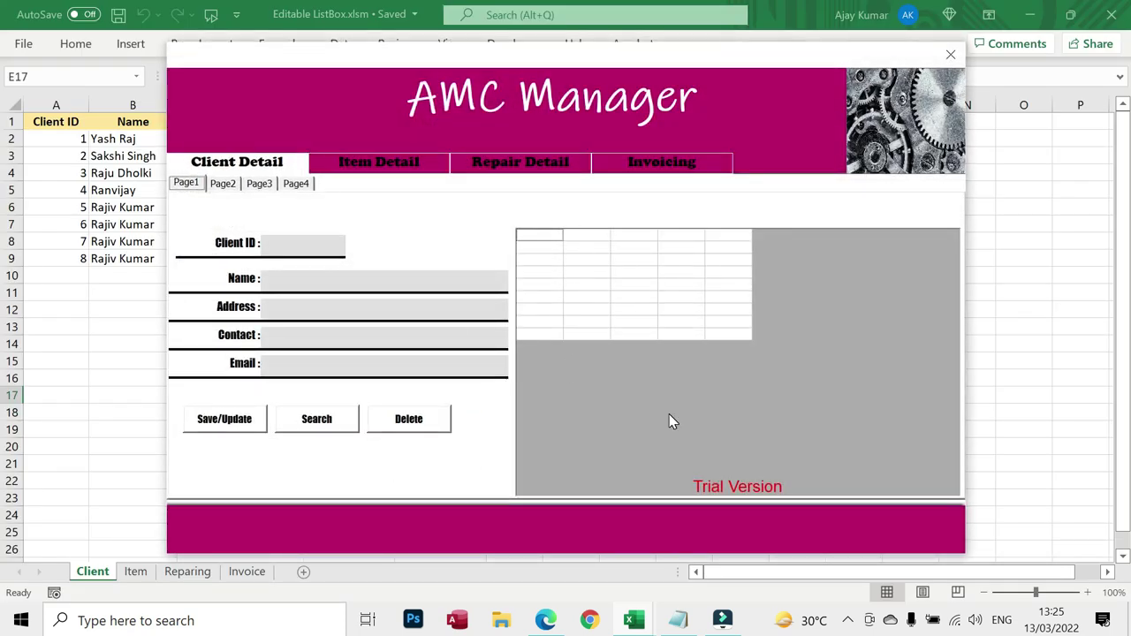
left_click(951, 57)
left_click(648, 332)
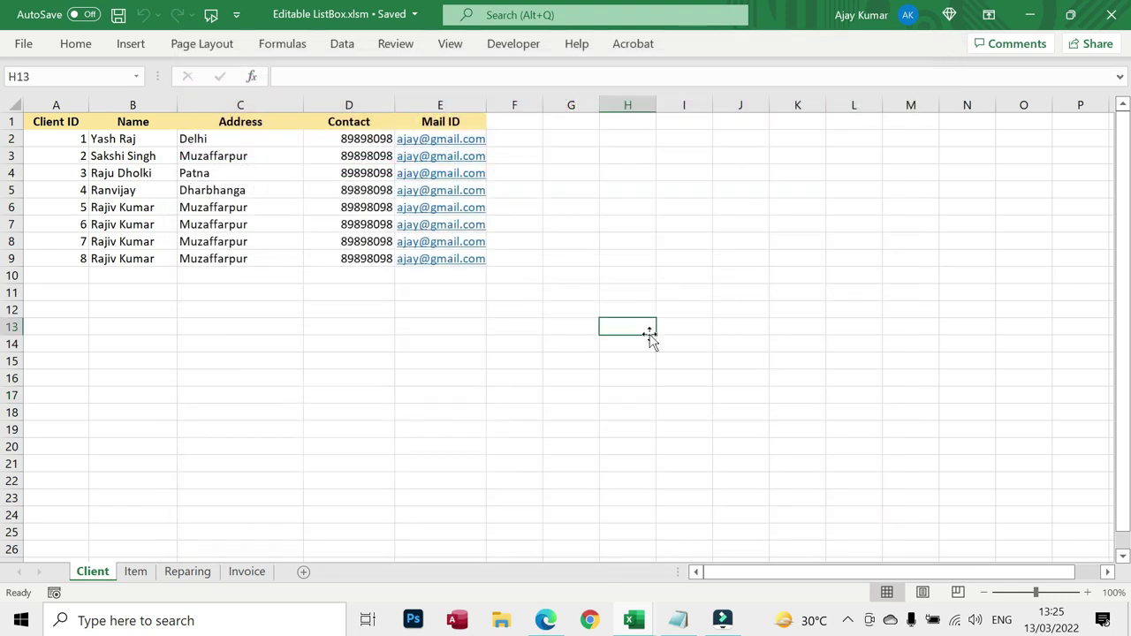
key("alt+F11")
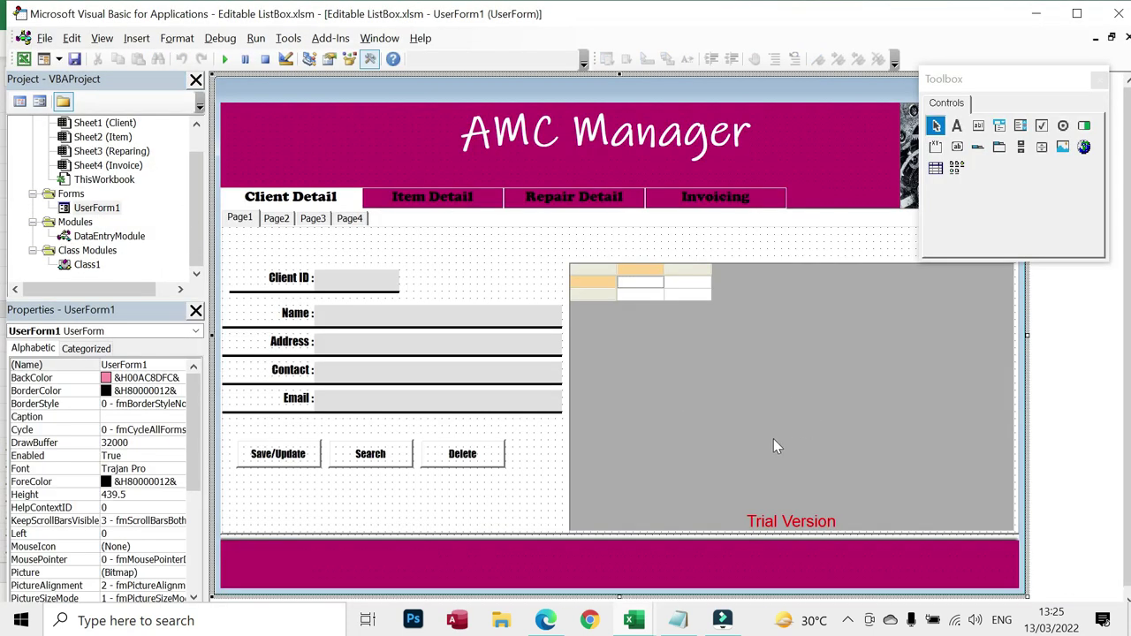
Drag the grid's bottom edge up to shorten it, then run the form.
left_click(773, 439)
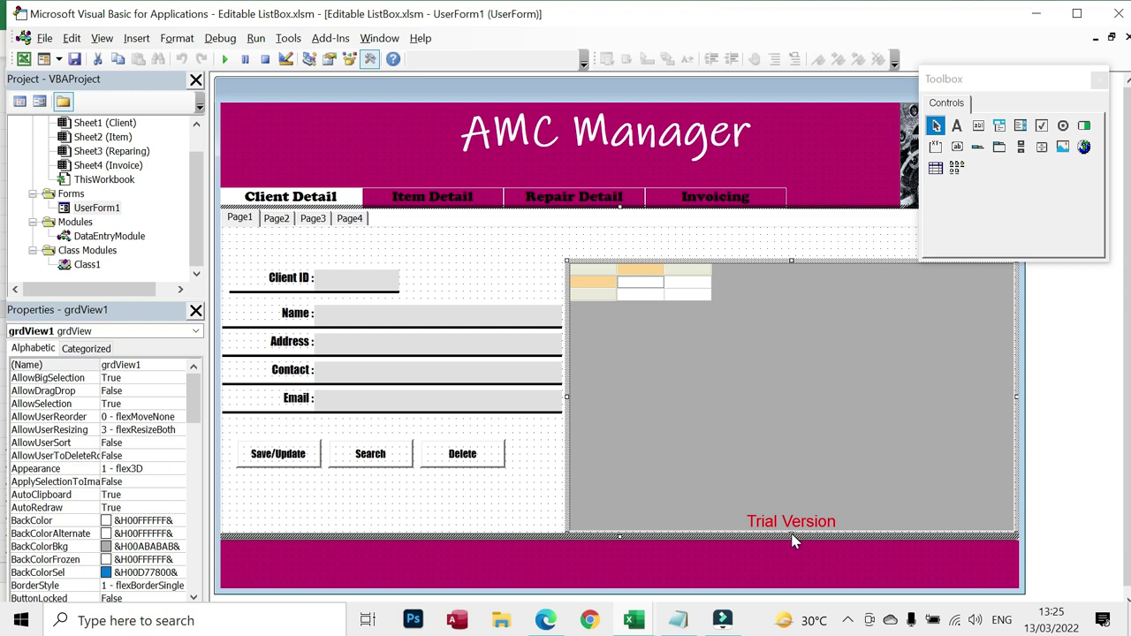
left_click_drag(793, 539, 792, 329)
left_click(224, 58)
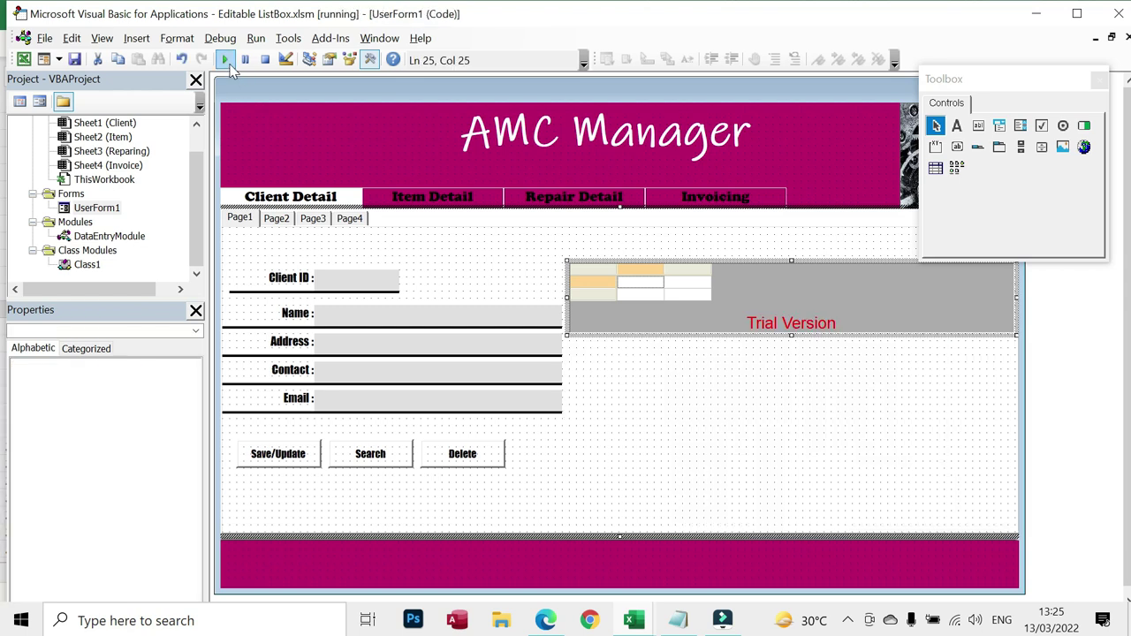
Type 'Ajay' in the grid's first cell, scroll rows down and back, then close the form.
left_click(554, 237)
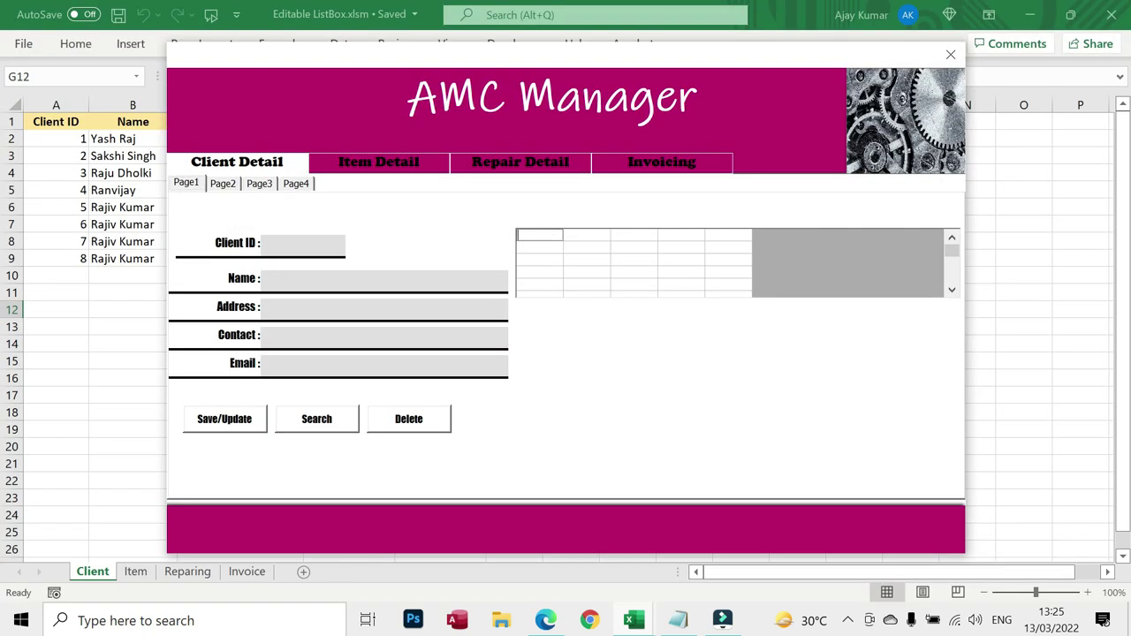
type("Ajay")
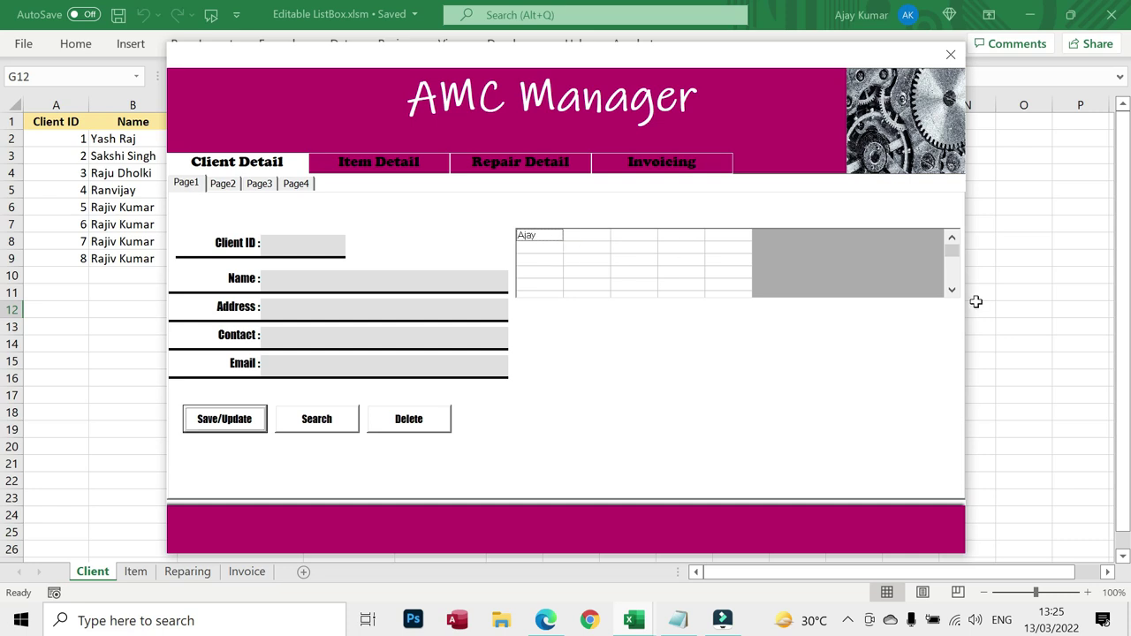
left_click(952, 290)
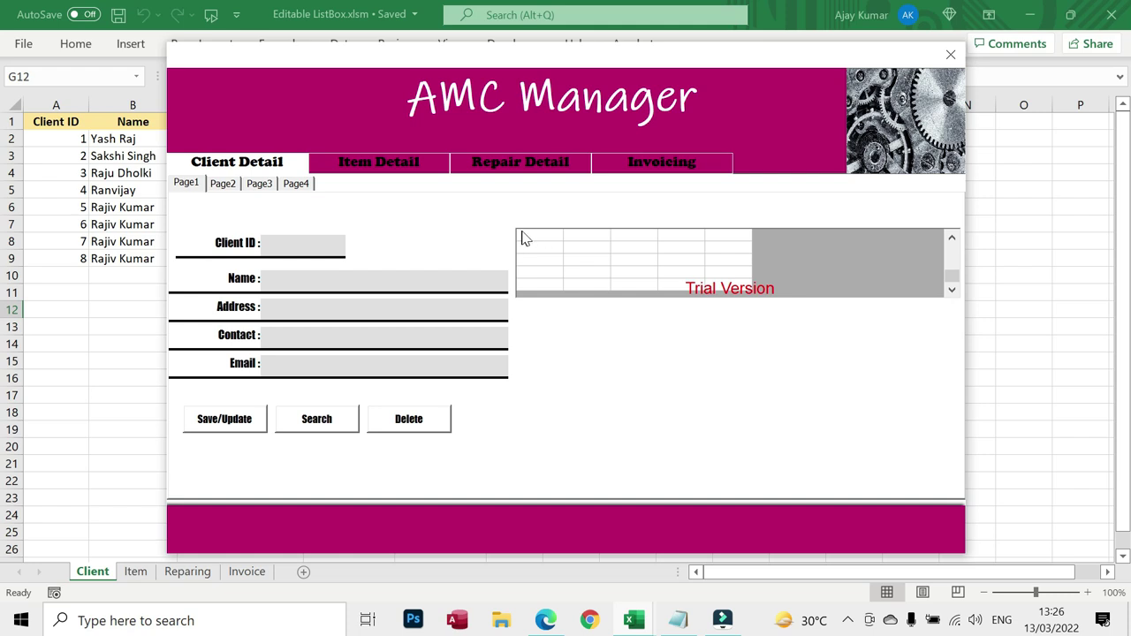
left_click(952, 237)
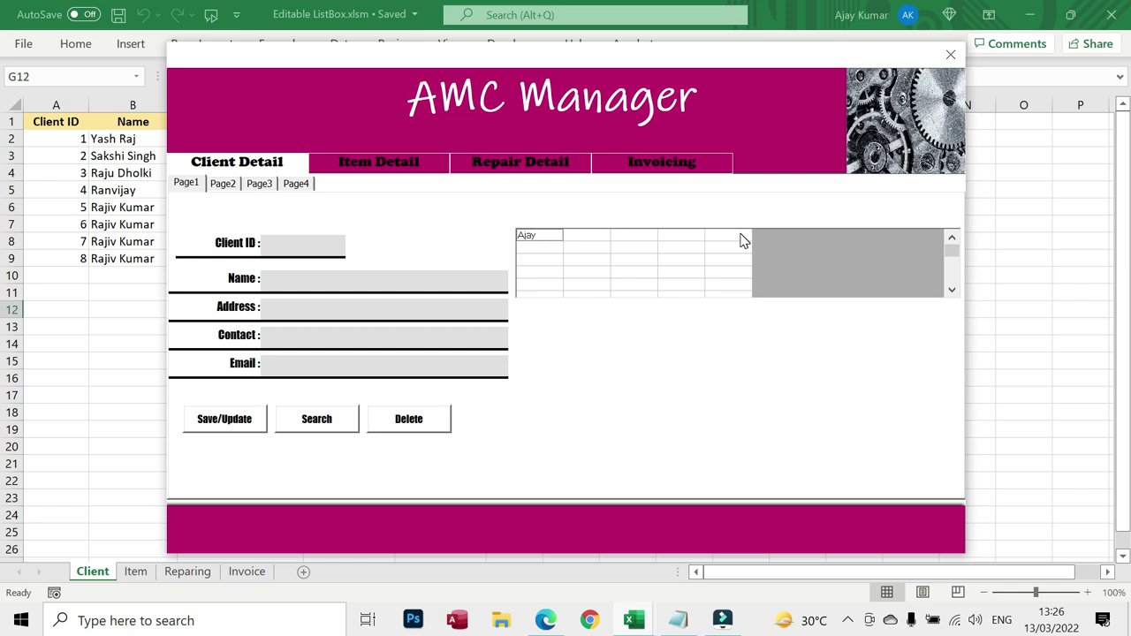
left_click(950, 55)
Add .FrozenRows = 1 to the grdView1 With block.
type(".")
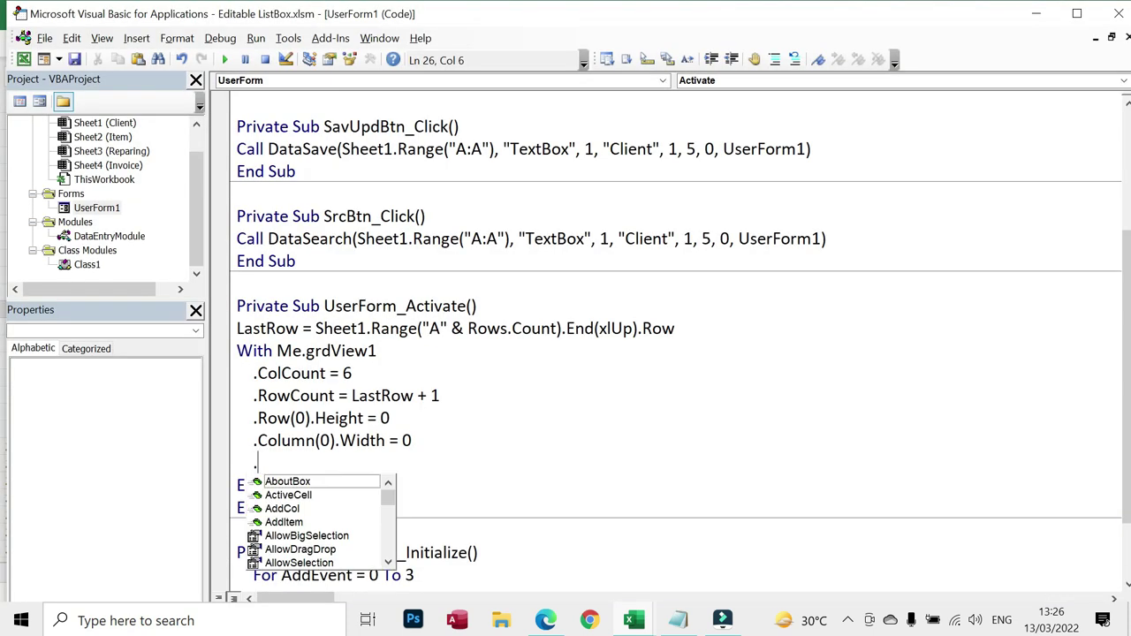
type("froz")
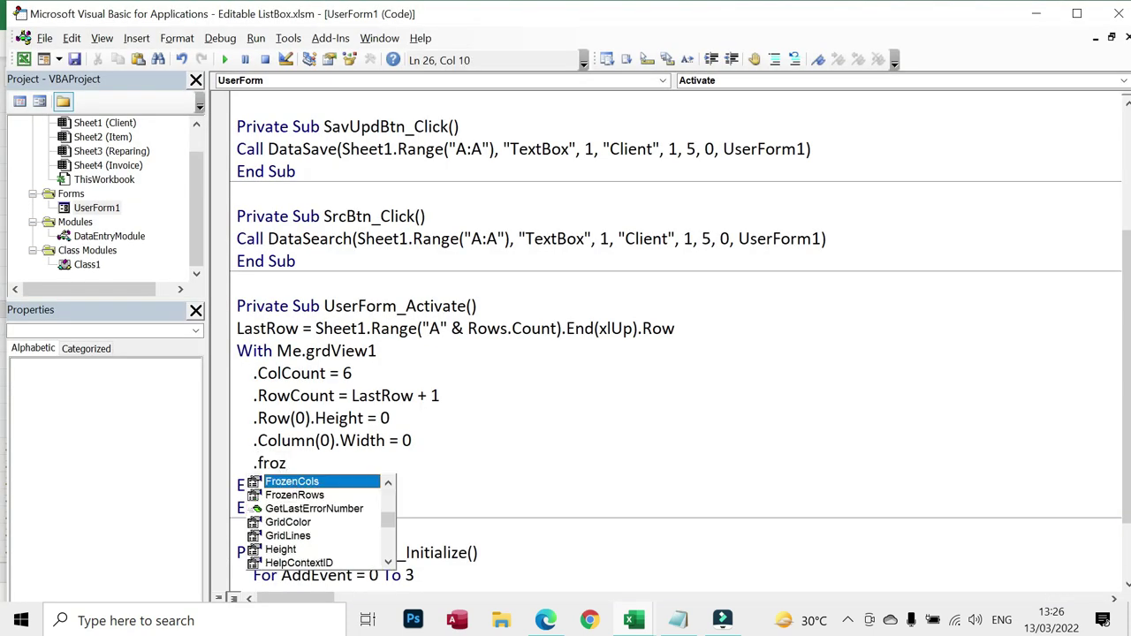
key("Down")
key("Tab")
type("= 1")
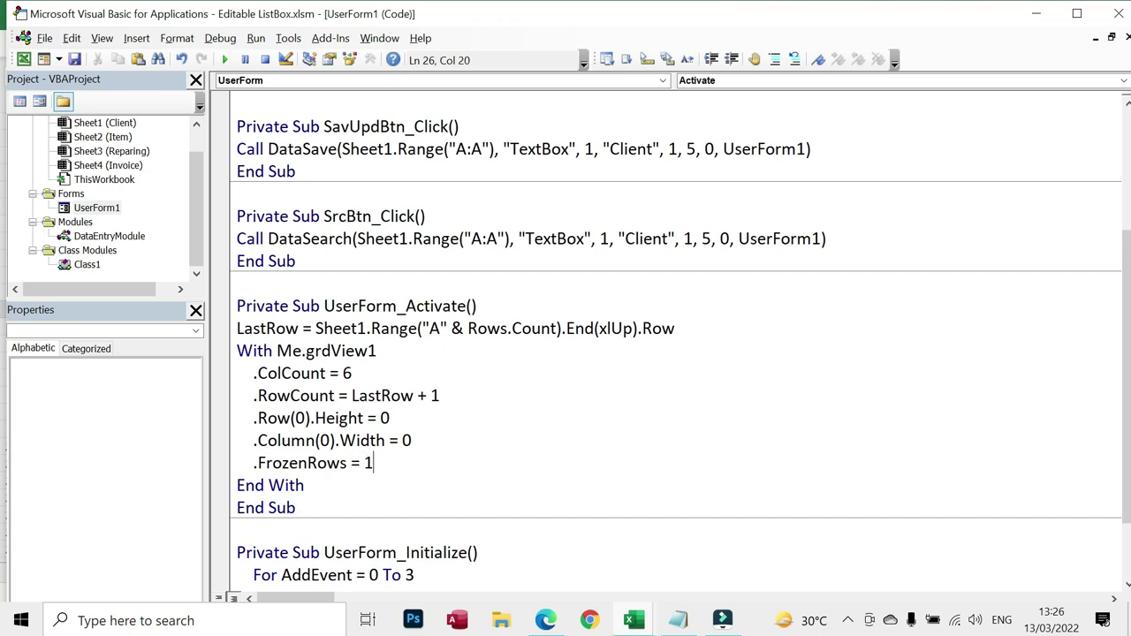
Test-run the form, typing into the grid and scrolling to check the frozen top row.
left_click(224, 59)
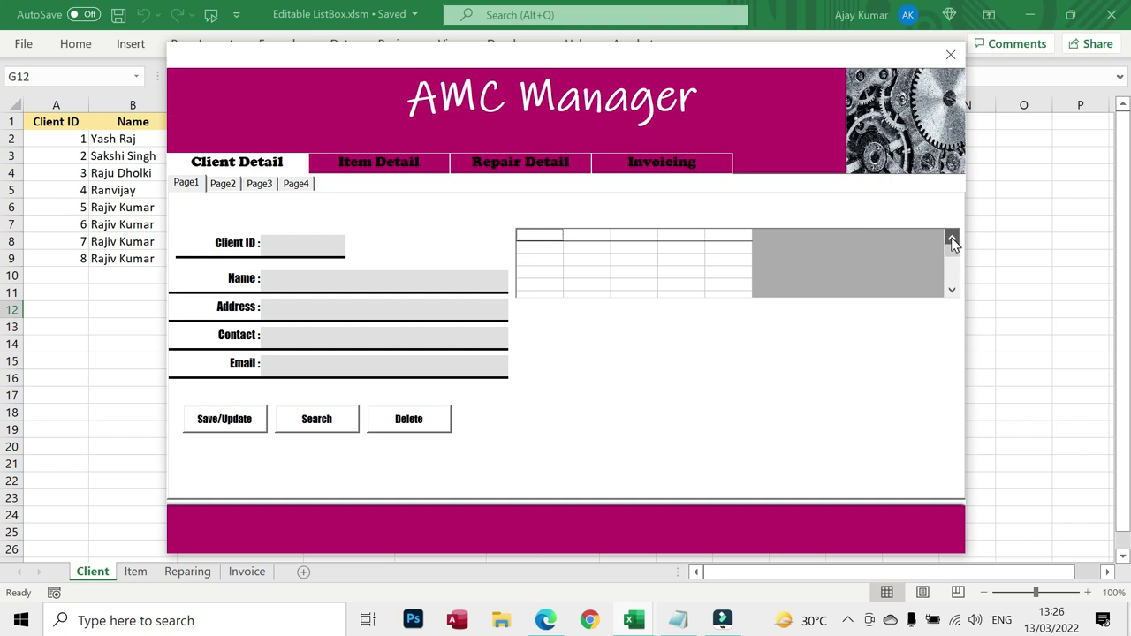
type("adsfdf")
type("safa")
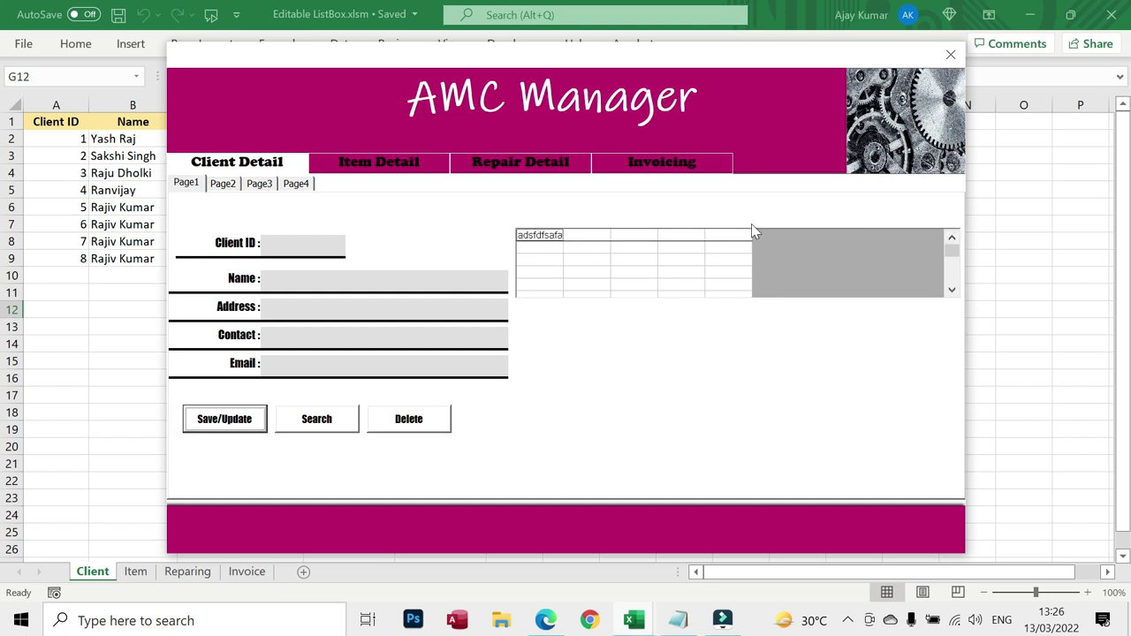
left_click(952, 291)
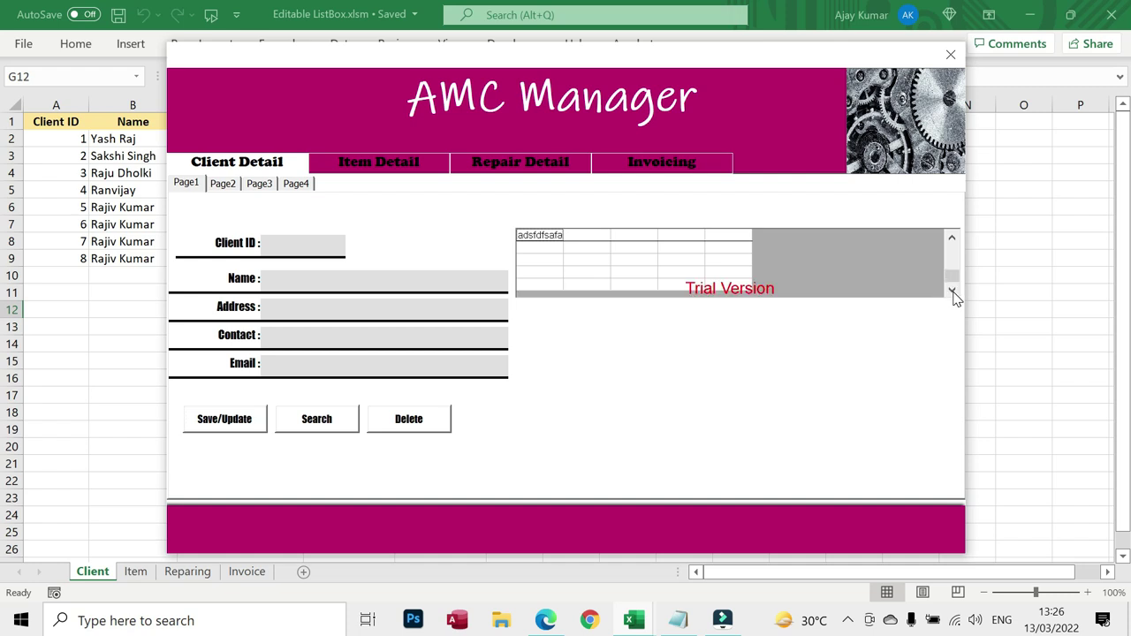
left_click(952, 238)
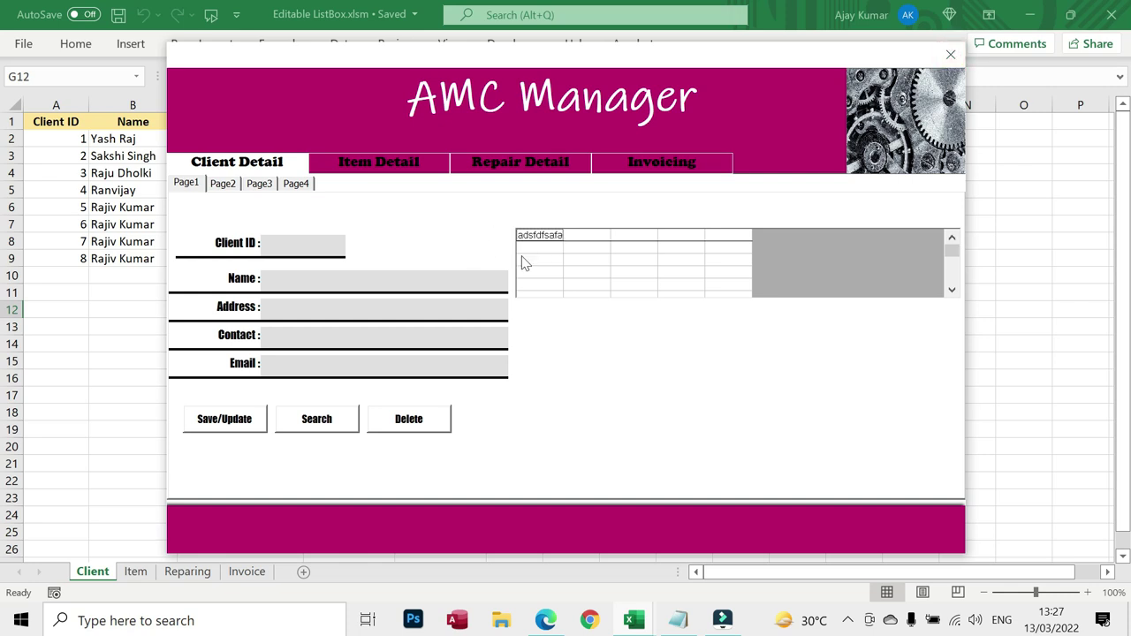
left_click(952, 51)
Add a .Row(1).Locked = True line below .FrozenRows = 1 in UserForm_Activate.
left_click(359, 312)
key("alt+F11")
key("Return")
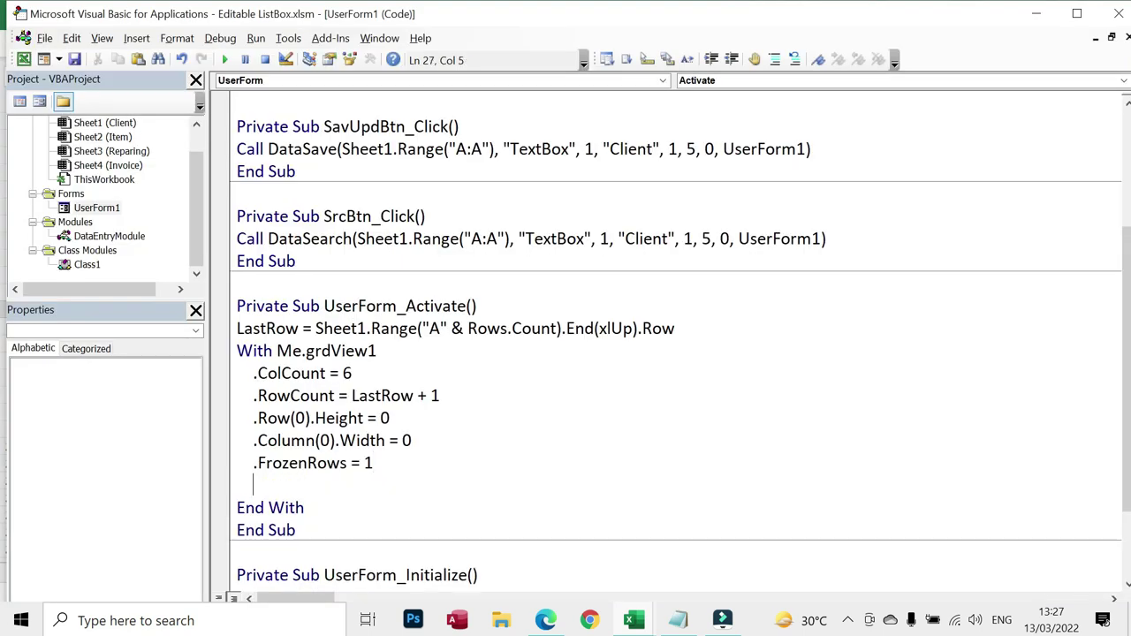
type(".row(1).loc")
key("Tab")
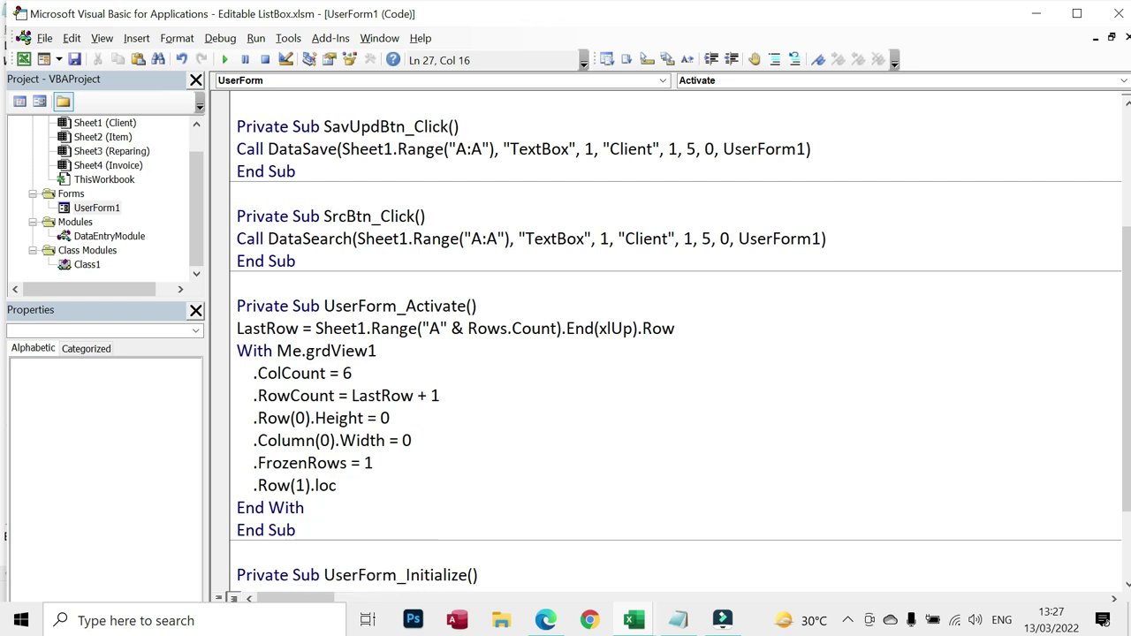
type("= true")
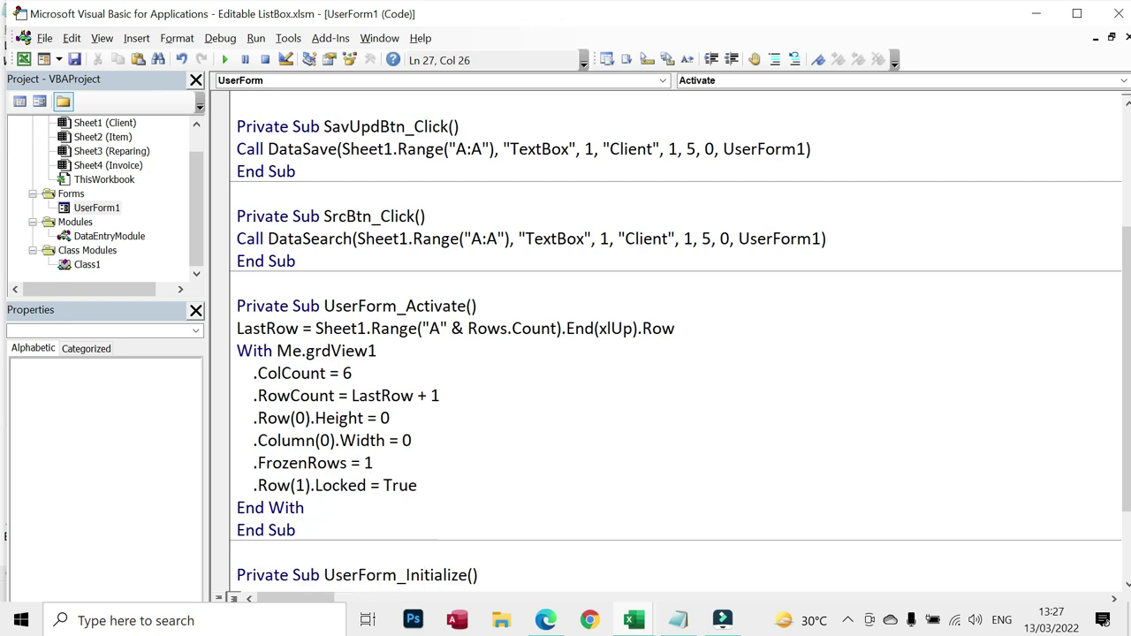
Test-run the form with the locked row, then open a blank line beneath .FrozenRows = 1.
key("F5")
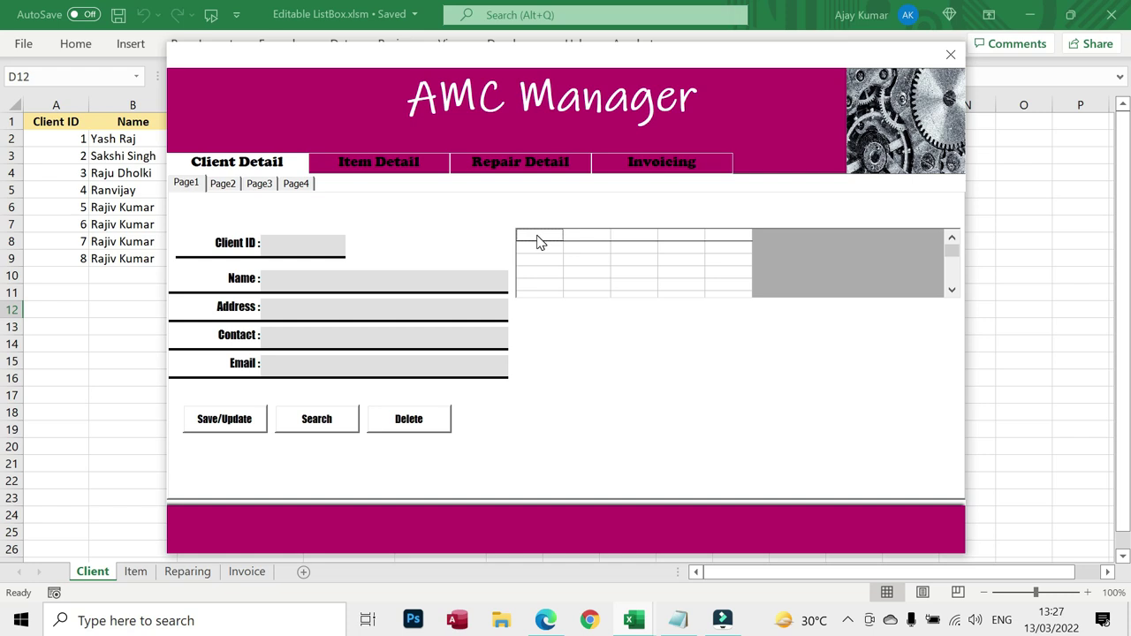
left_click(951, 55)
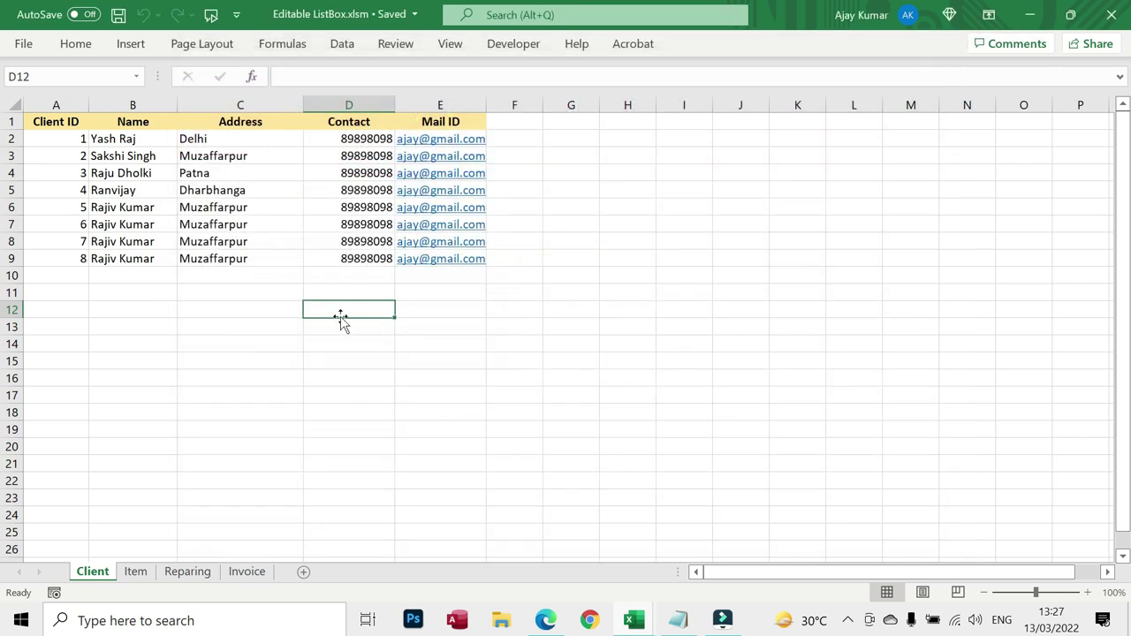
key("alt+F11")
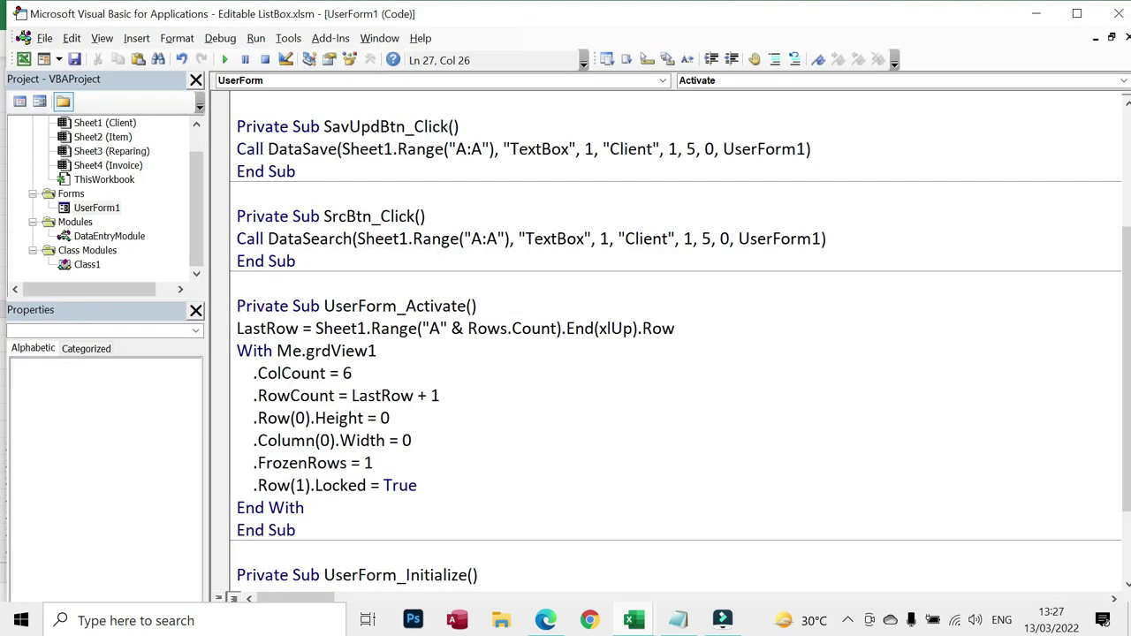
left_click(373, 463)
key("Return")
key("Return")
key("Return")
key("Return")
key("Return")
key("Up")
key("Up")
left_click(253, 485)
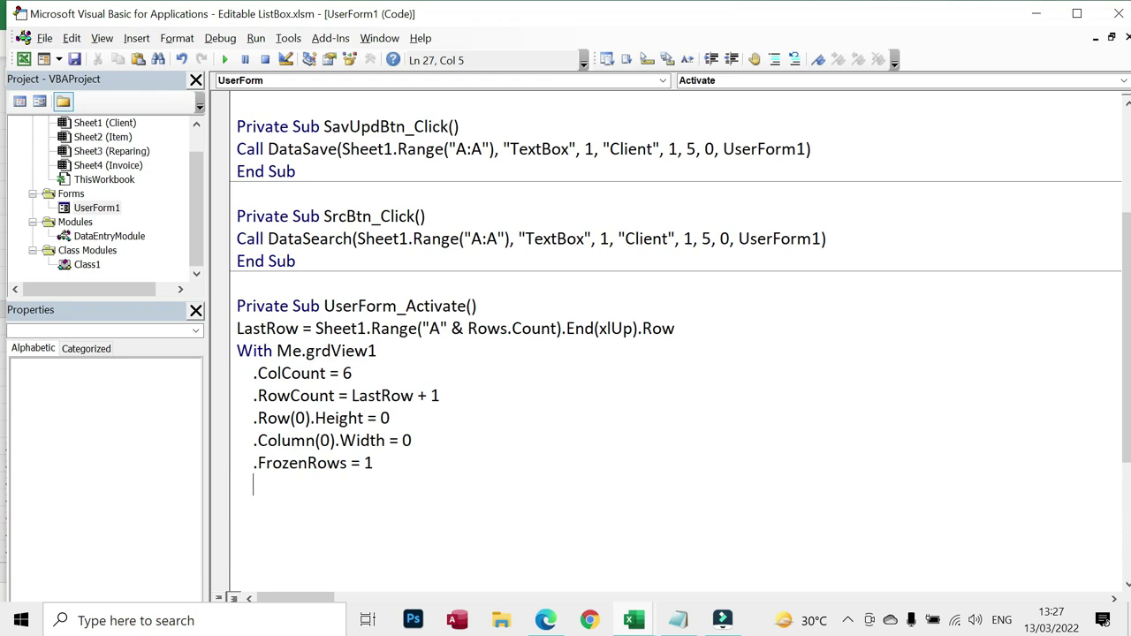
Add a For DataRow = 1 To LastRow loop copying Sheet1 column 1 into grid column 1.
scroll(675, 353, "down", 3)
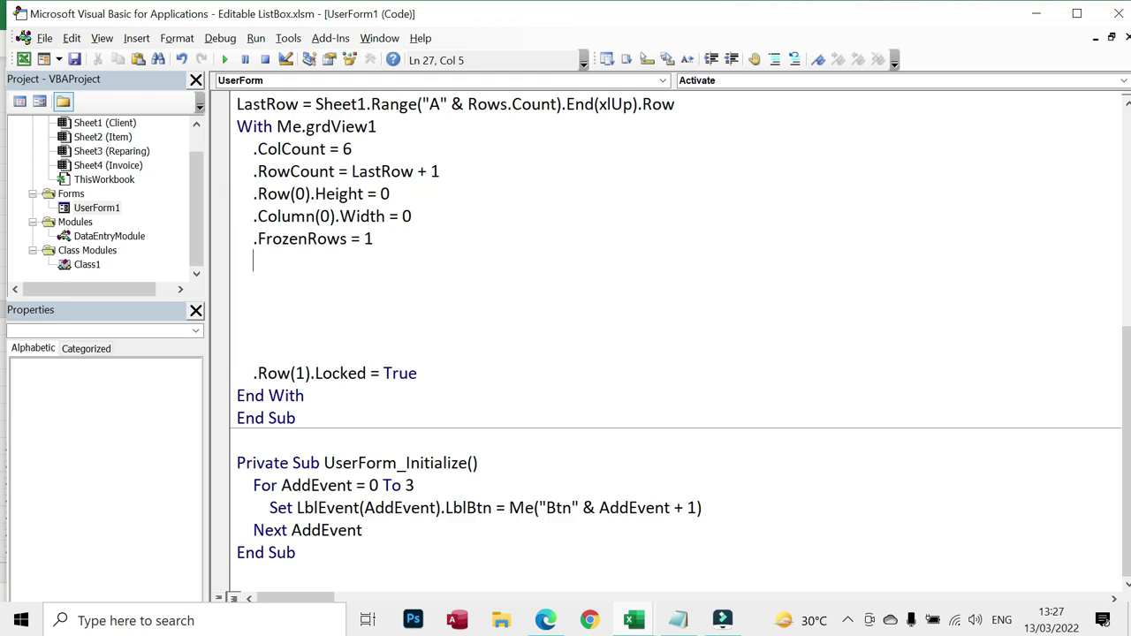
type("For DataRow = 1 to LastRow")
key("Return")
key("Return")
key("Return")
type("Next DataRow")
key("Up")
key("Tab")
key("Up")
key("Tab")
key("Tab")
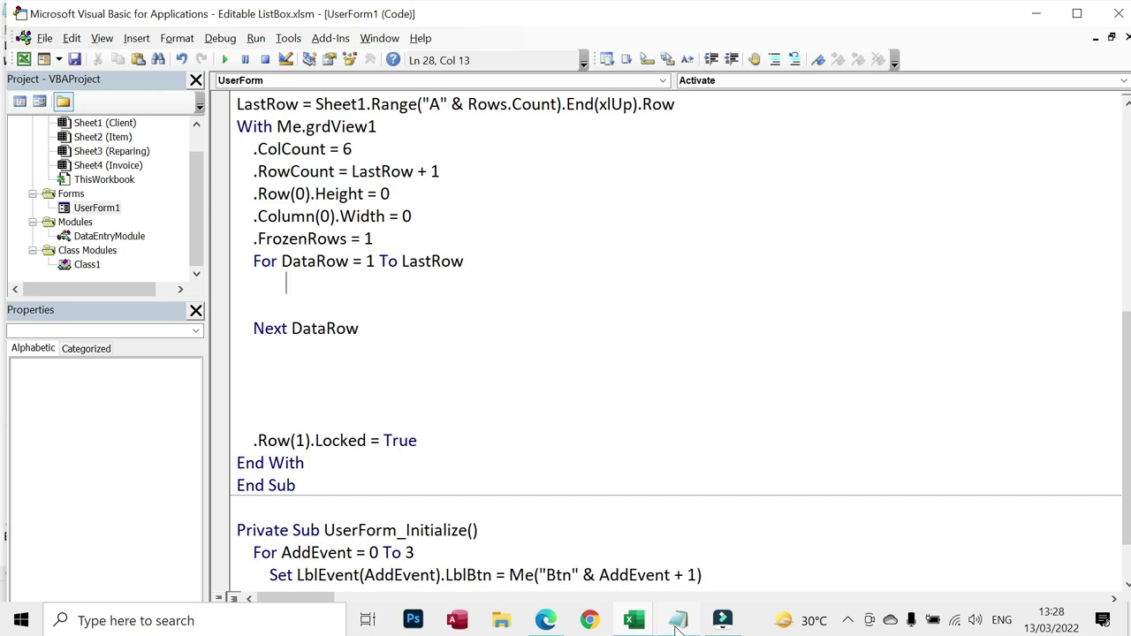
type(".ce")
key("Tab")
type("(")
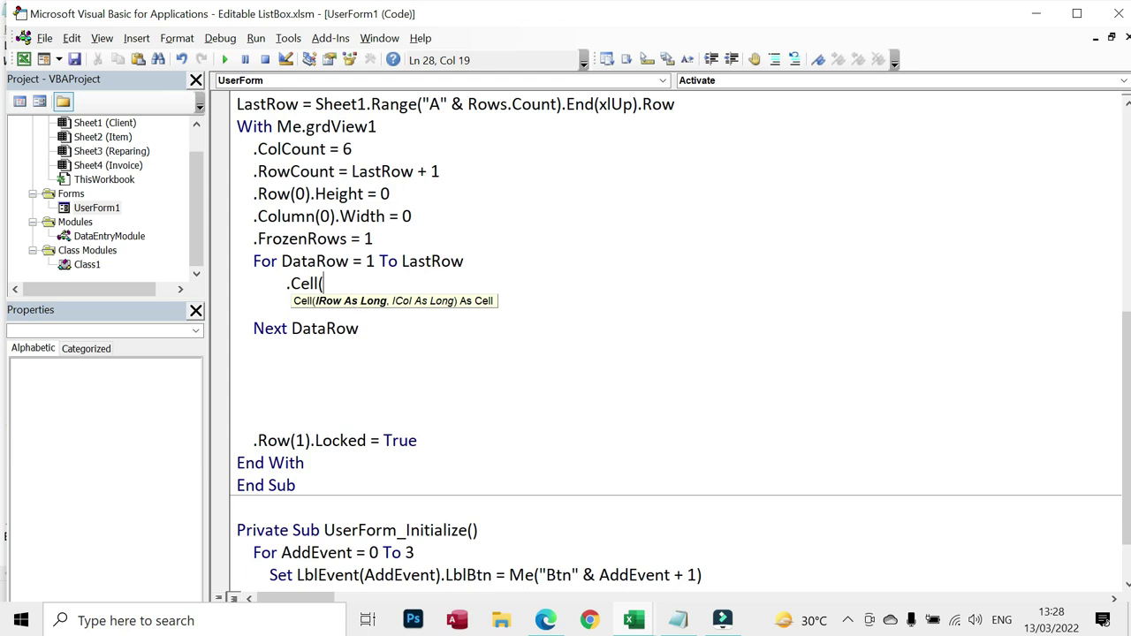
type("DataRow, ")
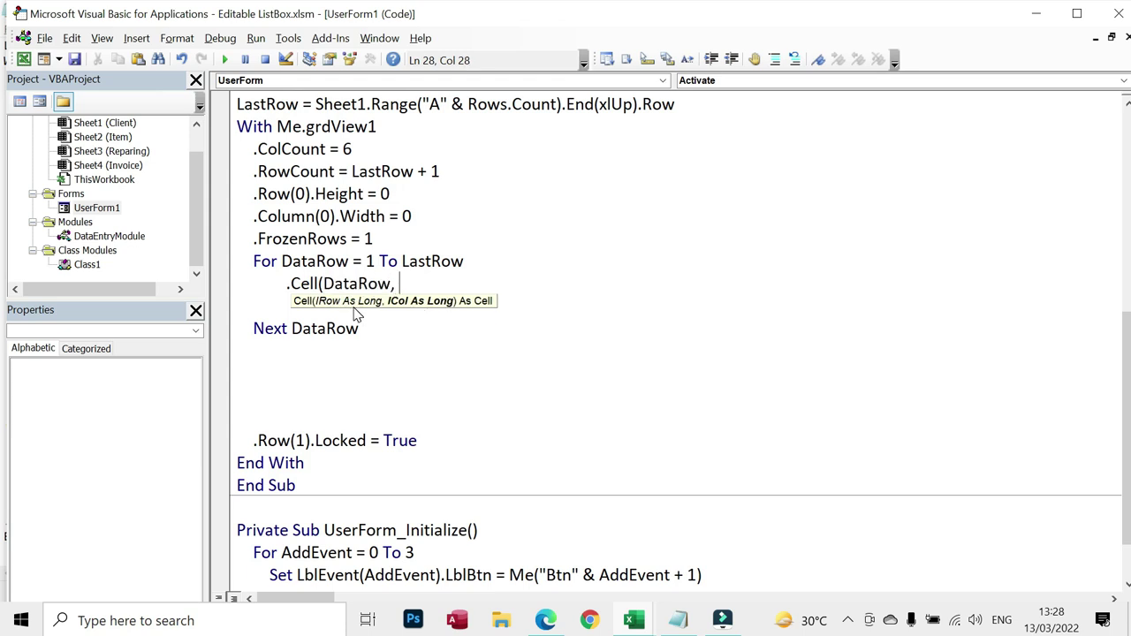
type("1")
type(") = ")
type("Sheet1.cells(")
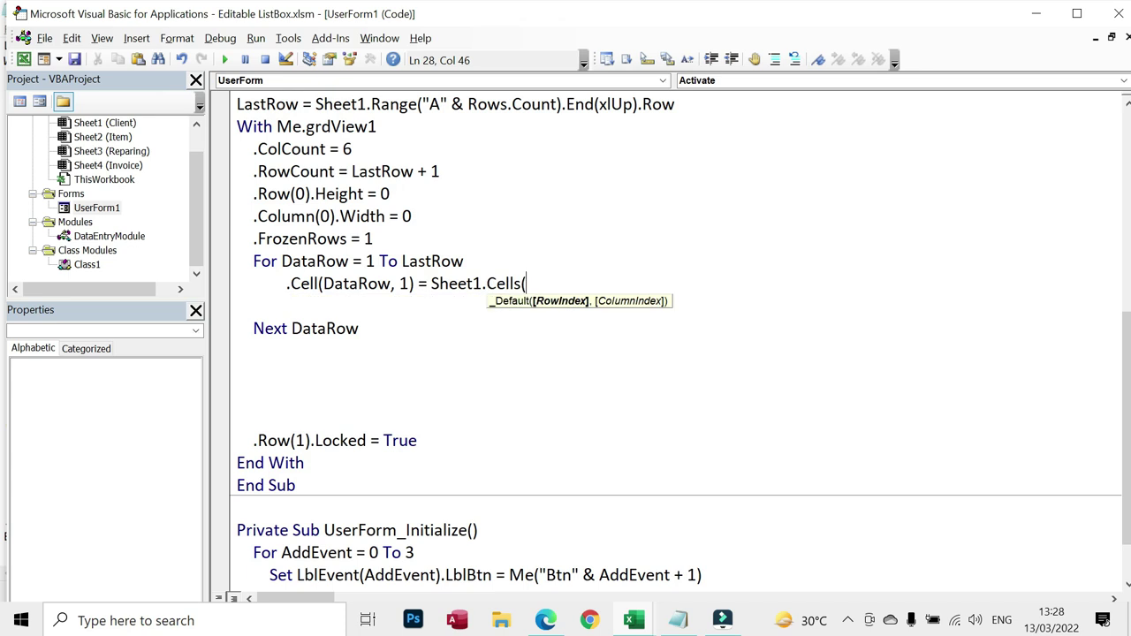
type("DataRow, 1)")
key("Return")
Debug the loop by adding .Text to the grid cell reference and dropping the - 1 after DataRow.
left_click(224, 59)
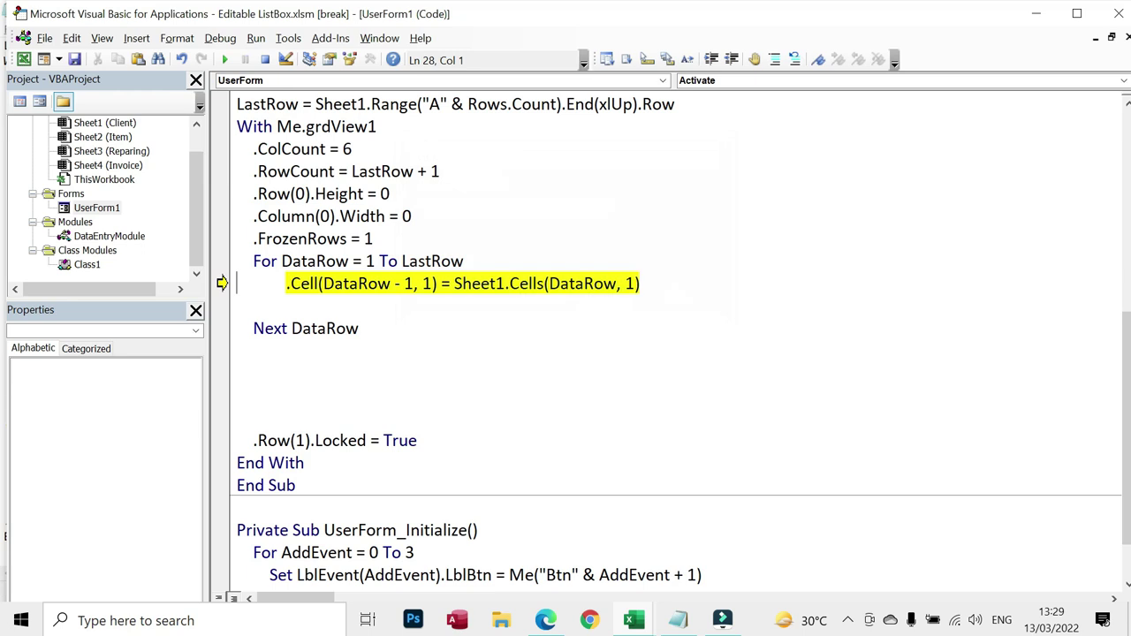
left_click(438, 283)
type(".te")
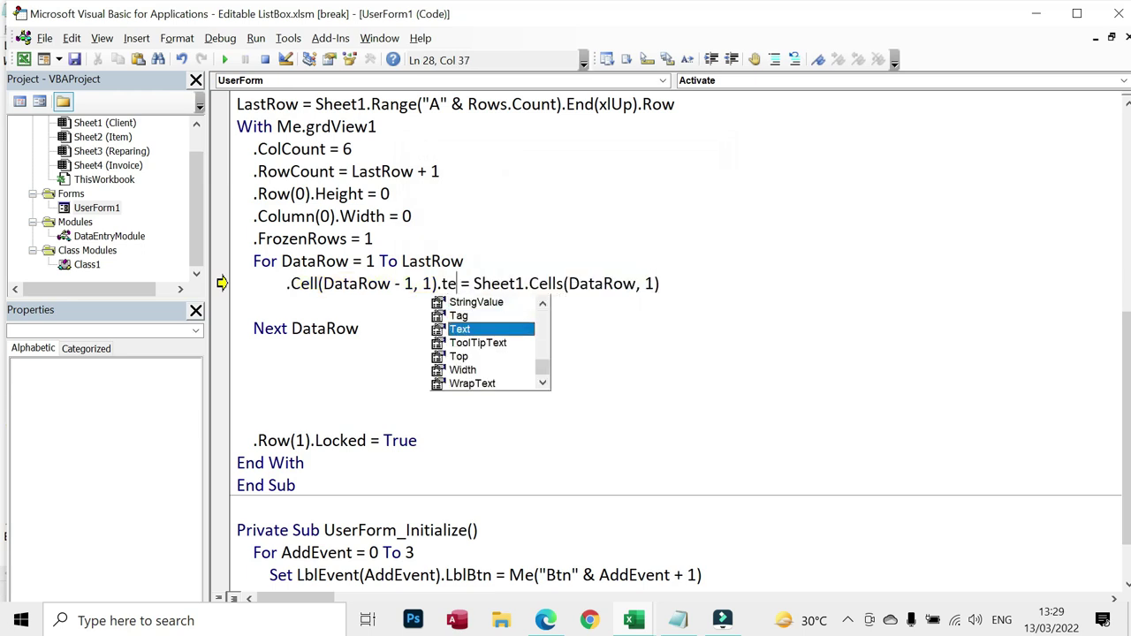
type("xt")
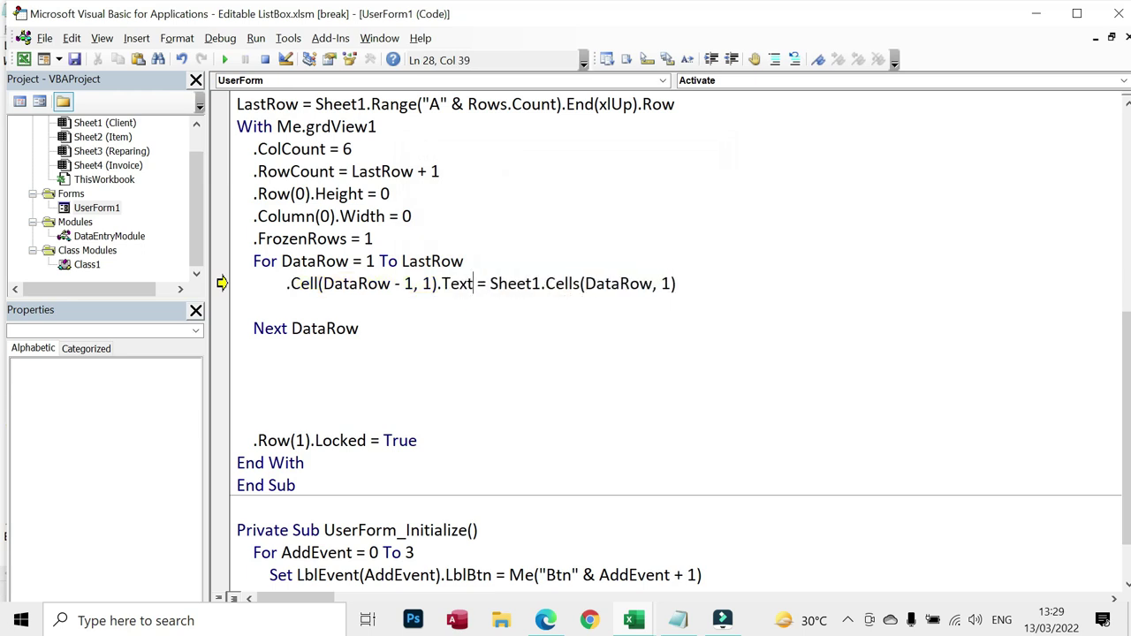
left_click(413, 282)
key("BackSpace")
key("BackSpace")
key("BackSpace")
key("BackSpace")
key("F8")
key("F8")
key("alt+Tab")
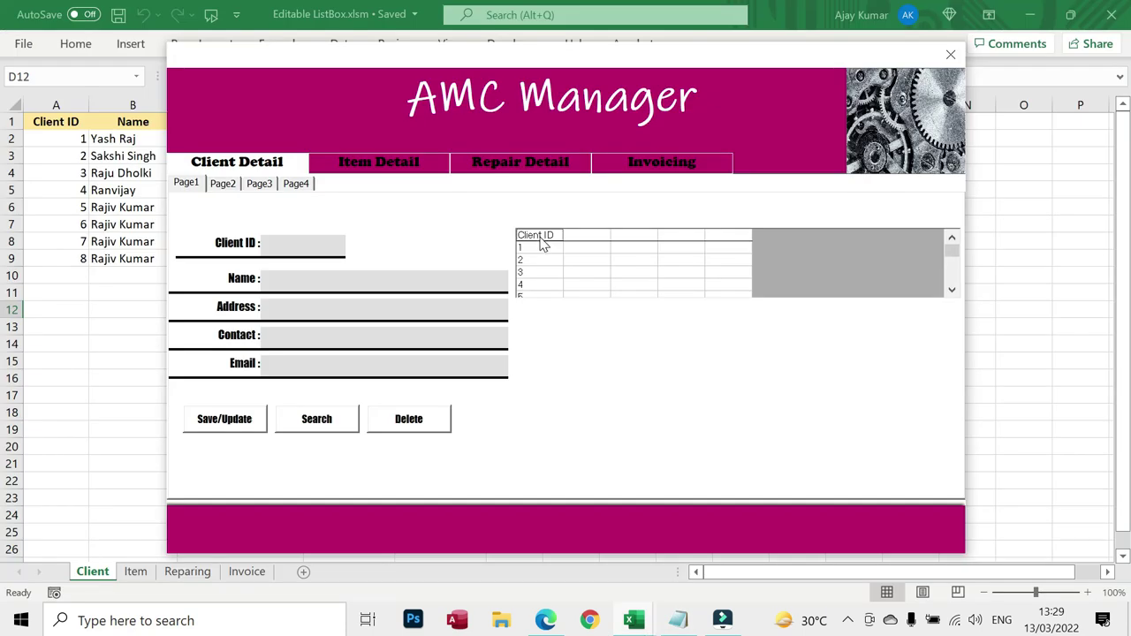
Check grid rows 5–8 up to client ID 8, then stop the macro, rerun and close the form.
left_click(951, 290)
left_click(952, 290)
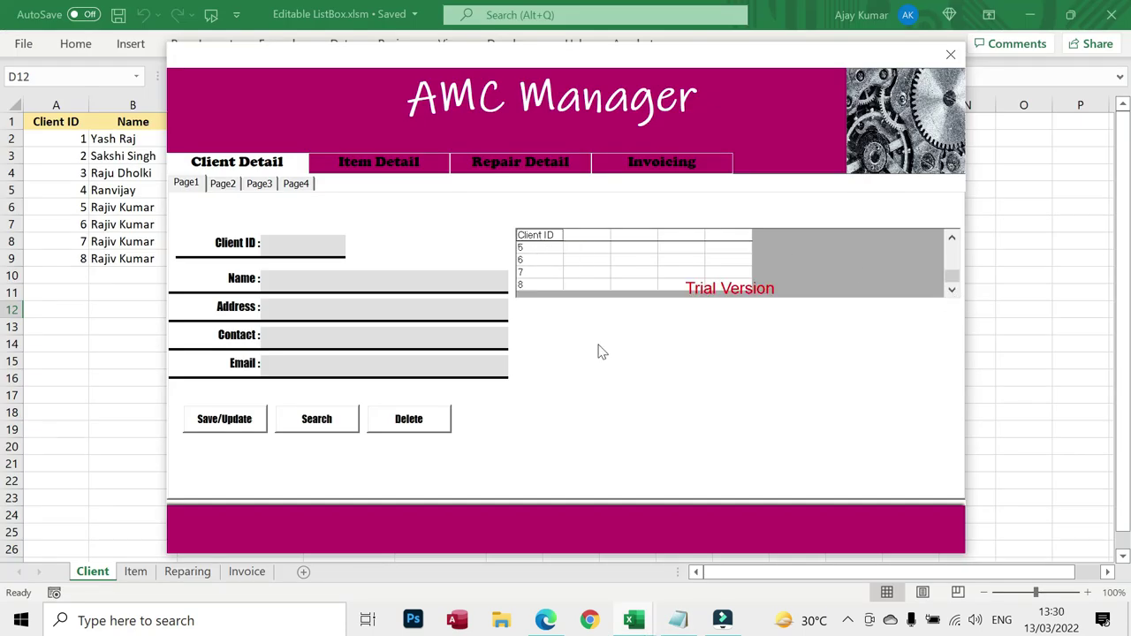
left_click(529, 286)
key("Return")
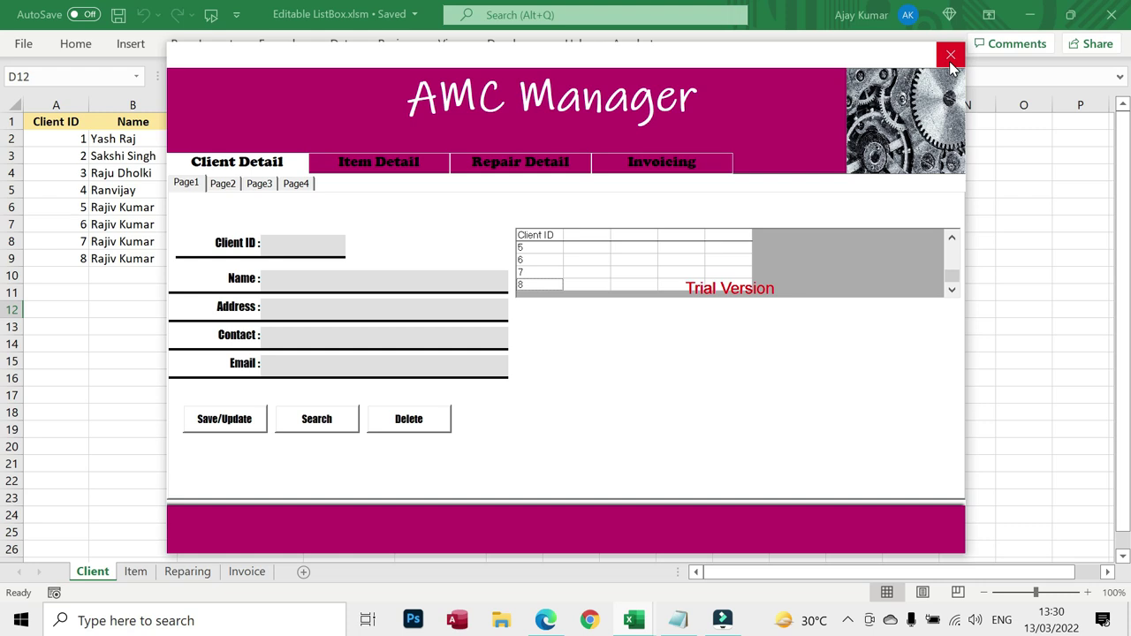
left_click(950, 60)
left_click(266, 60)
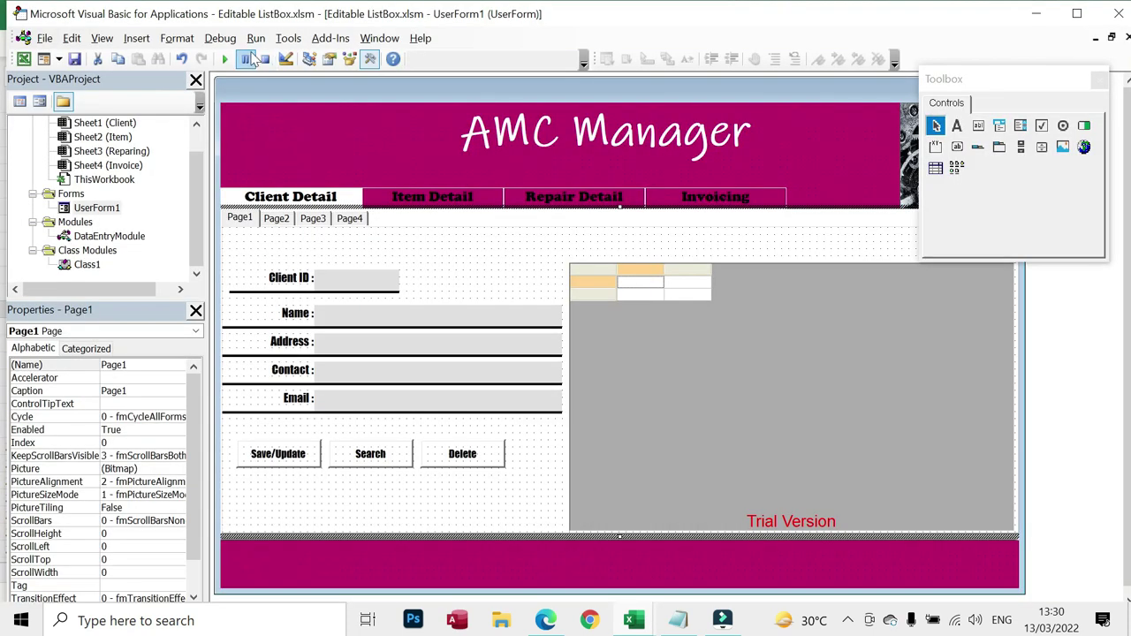
left_click(224, 58)
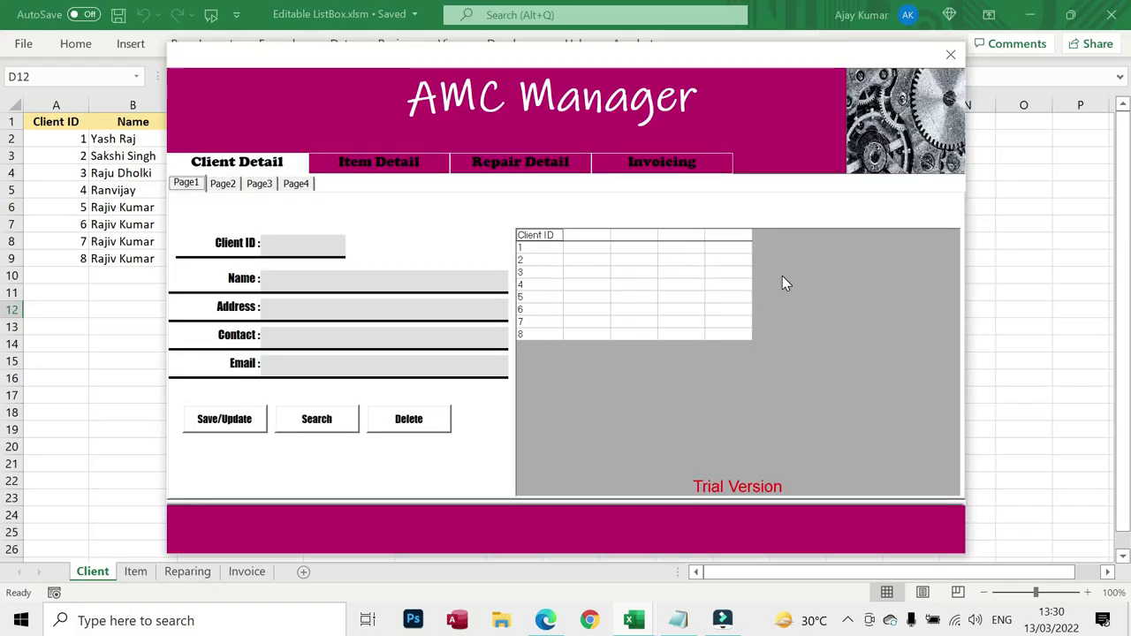
left_click(951, 54)
left_click(479, 343)
Wrap the .Cell line in a For DataCol = 1 To 5 … Next DataCol loop.
key("alt+F11")
left_click(464, 260)
key("Return")
key("Tab")
type("DataCol")
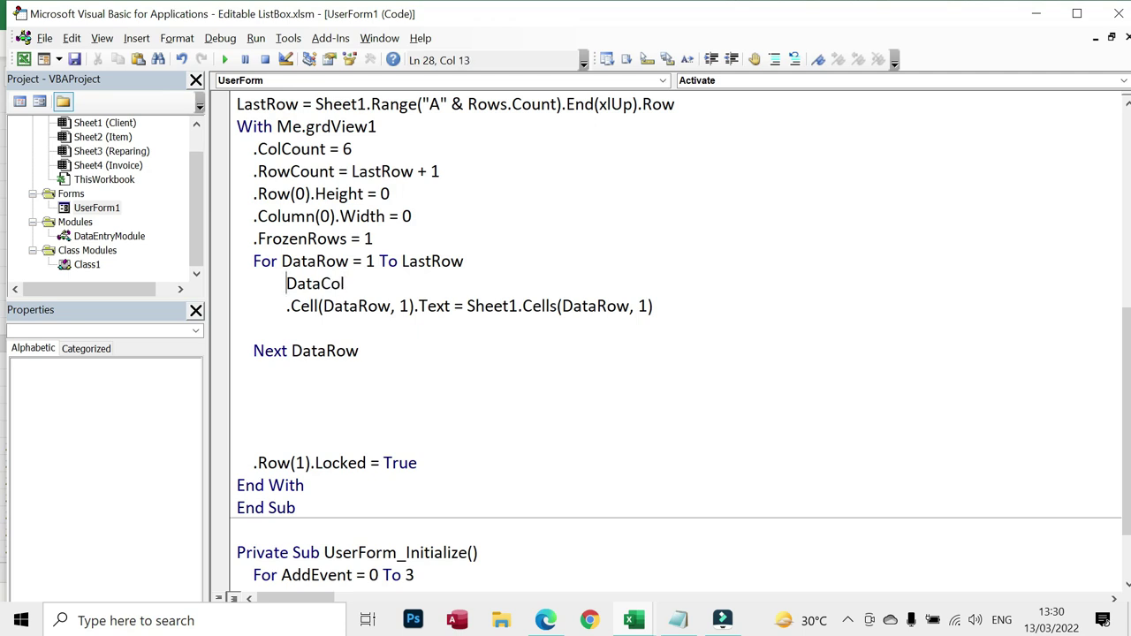
type("For")
key("End")
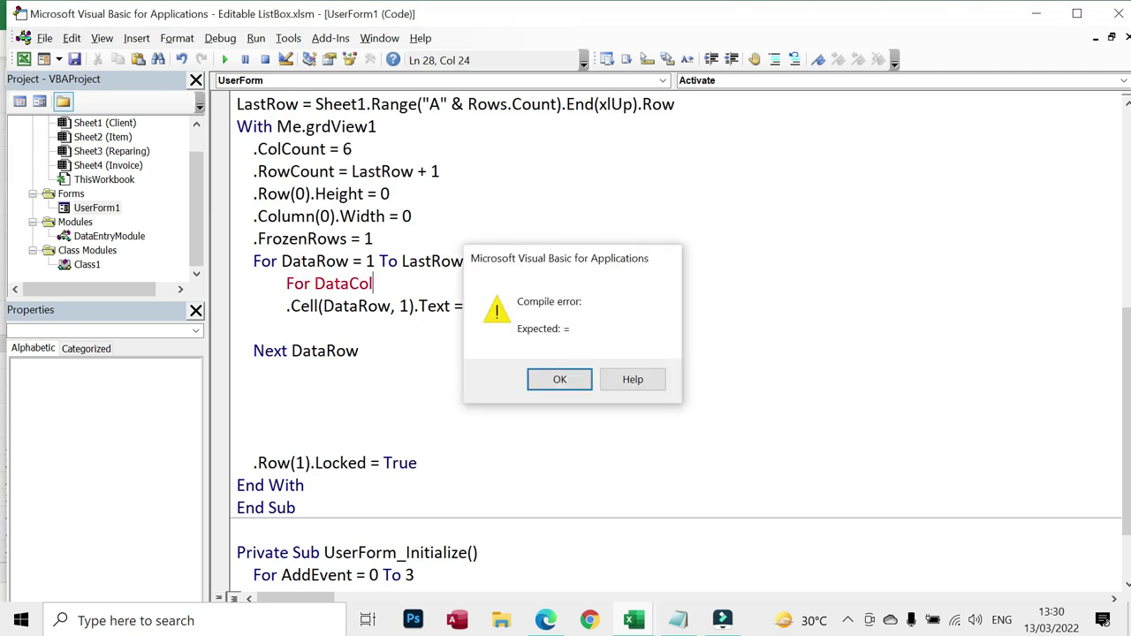
key("Return")
type("= 1 to")
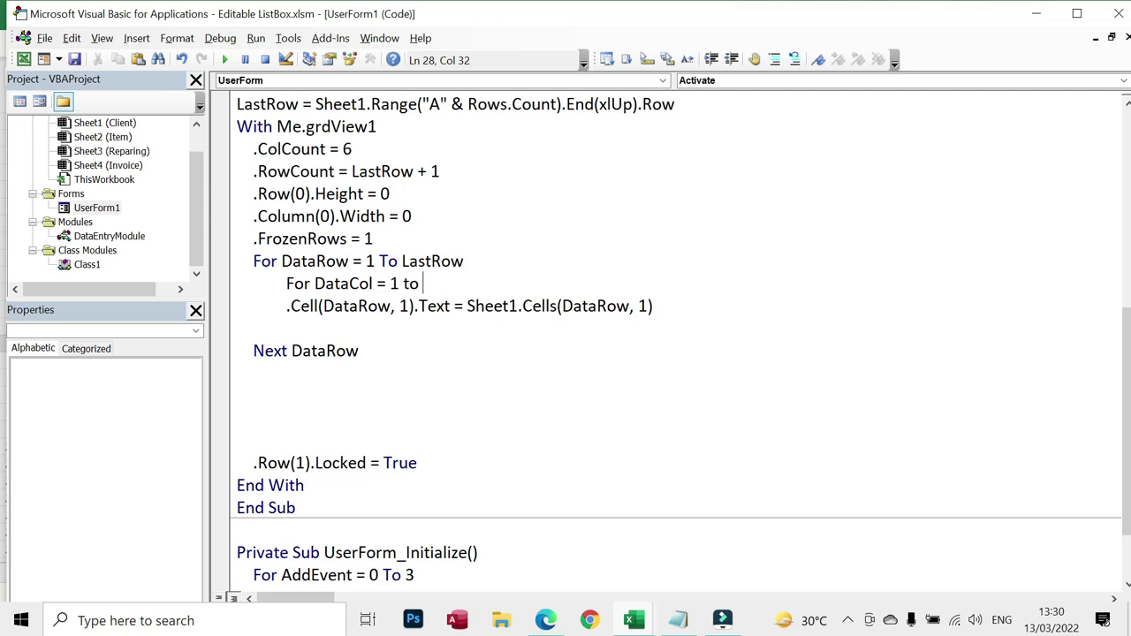
key("Down")
key("Down")
type("Next DataCol")
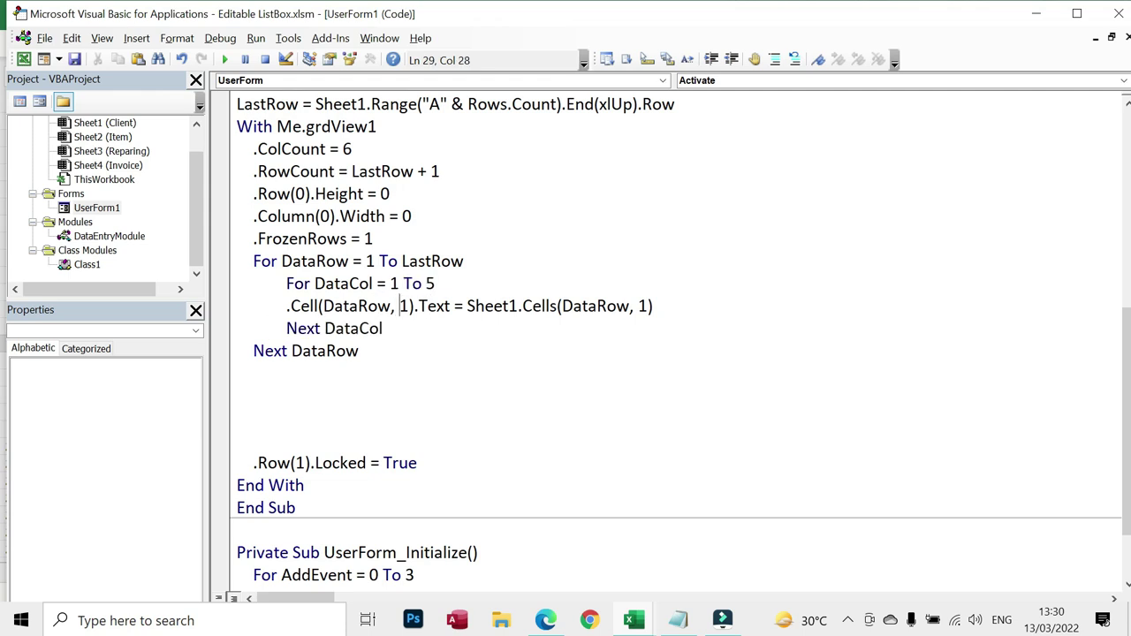
Replace both fixed column 1 indices with DataCol and test-run the form showing five columns.
double_click(404, 306)
type("DataCol")
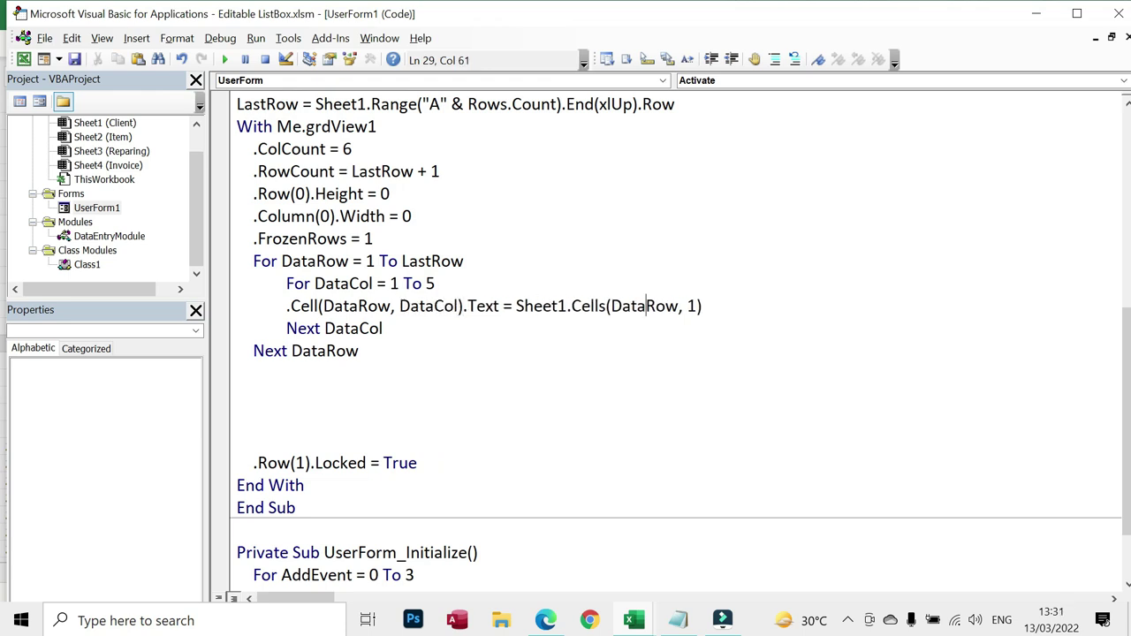
key("shift+Left")
type("DataCol")
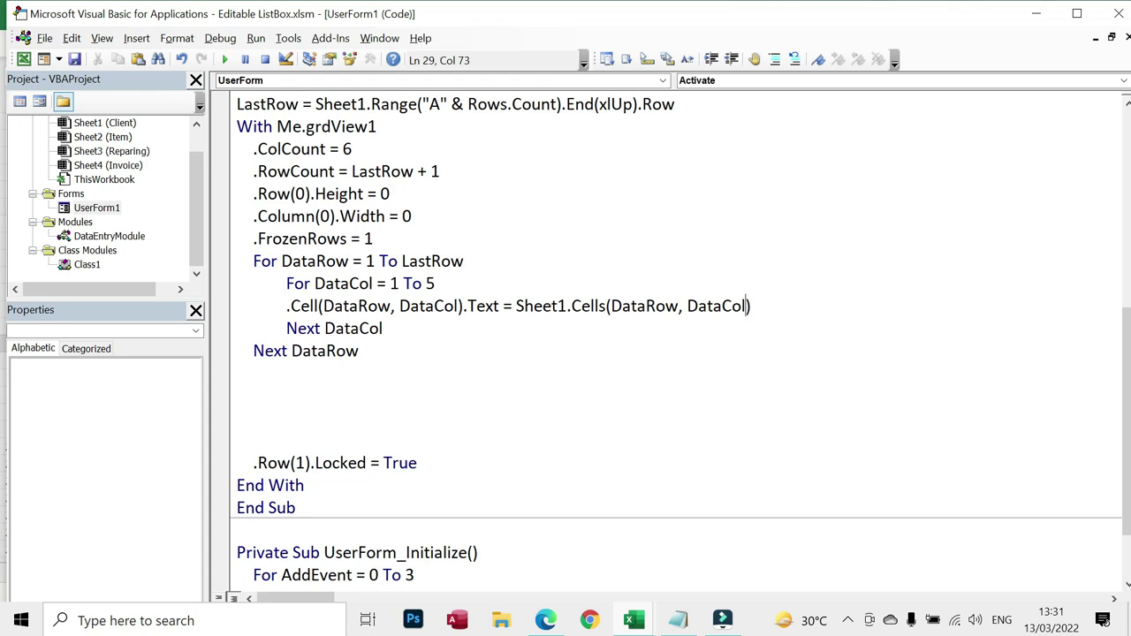
left_click(227, 60)
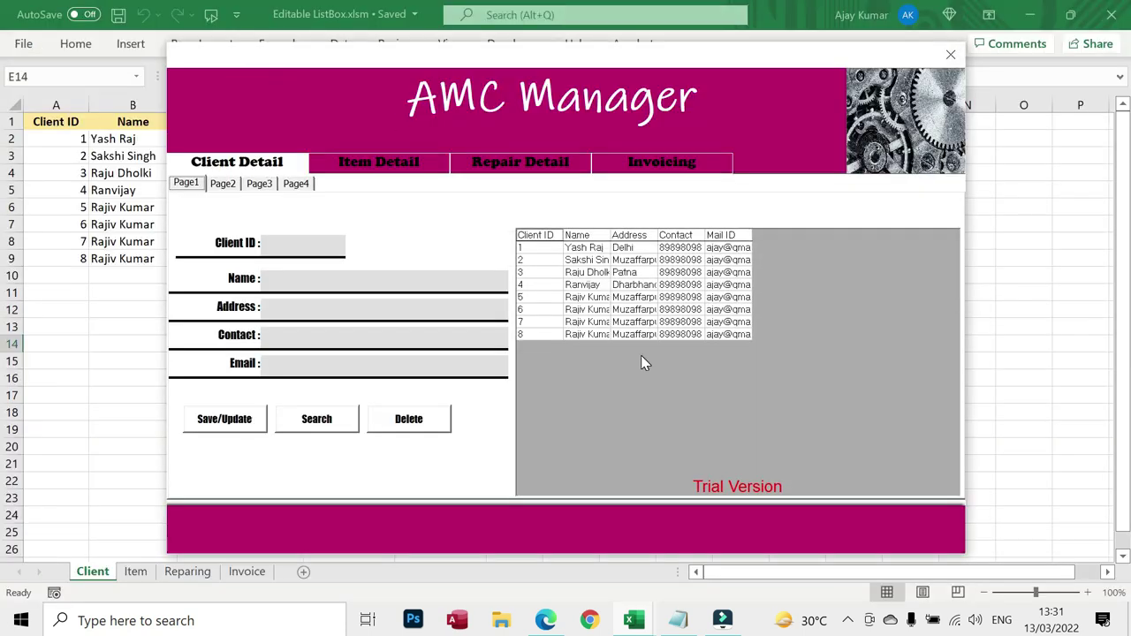
left_click_drag(588, 58, 555, 276)
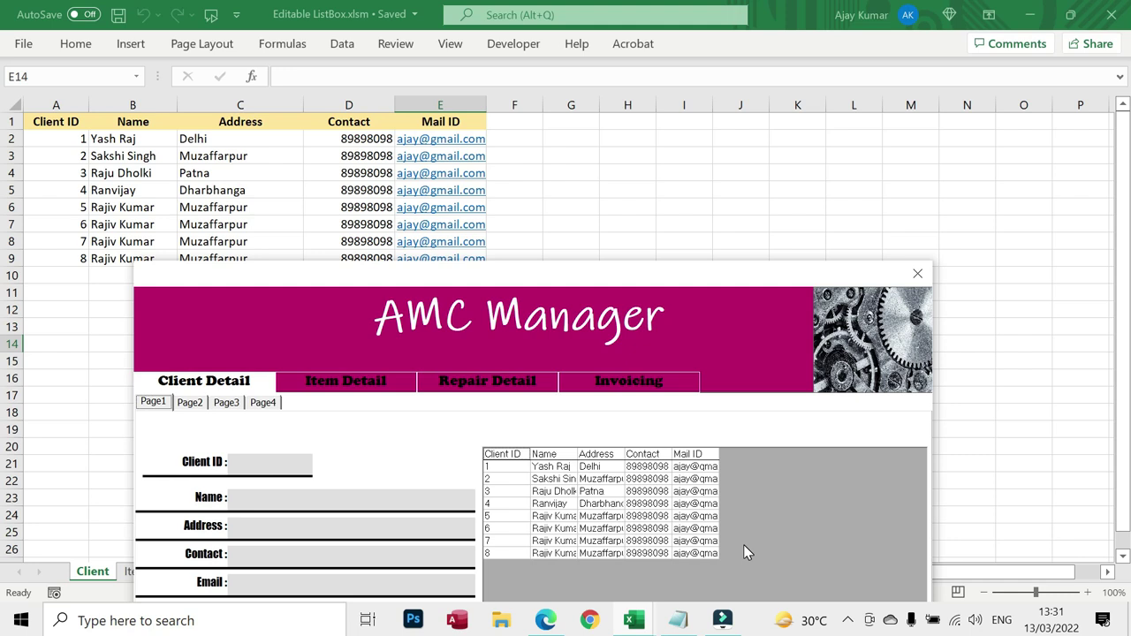
left_click(919, 271)
Open UserForm1 in design view and open grdView1's Font property.
left_click(587, 329)
key("alt+F11")
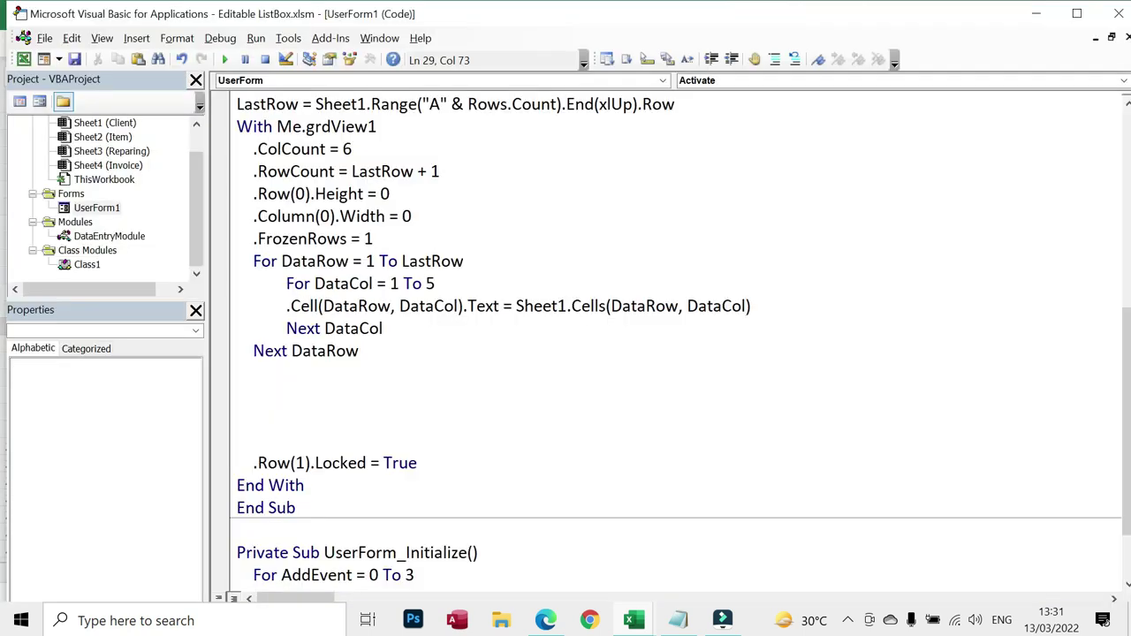
double_click(115, 210)
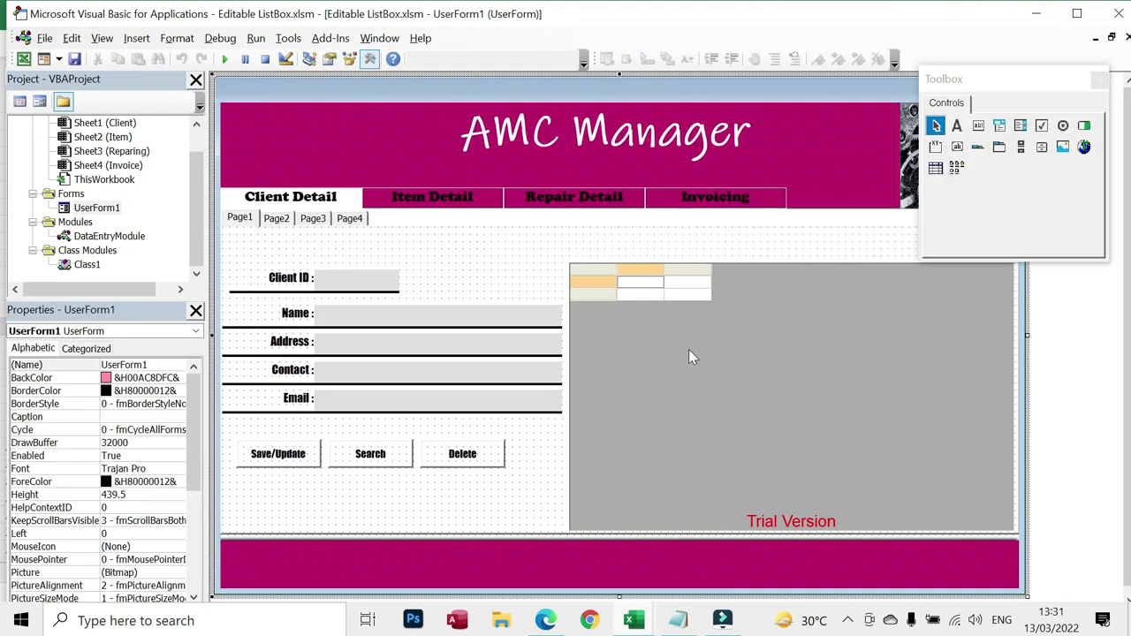
left_click(689, 351)
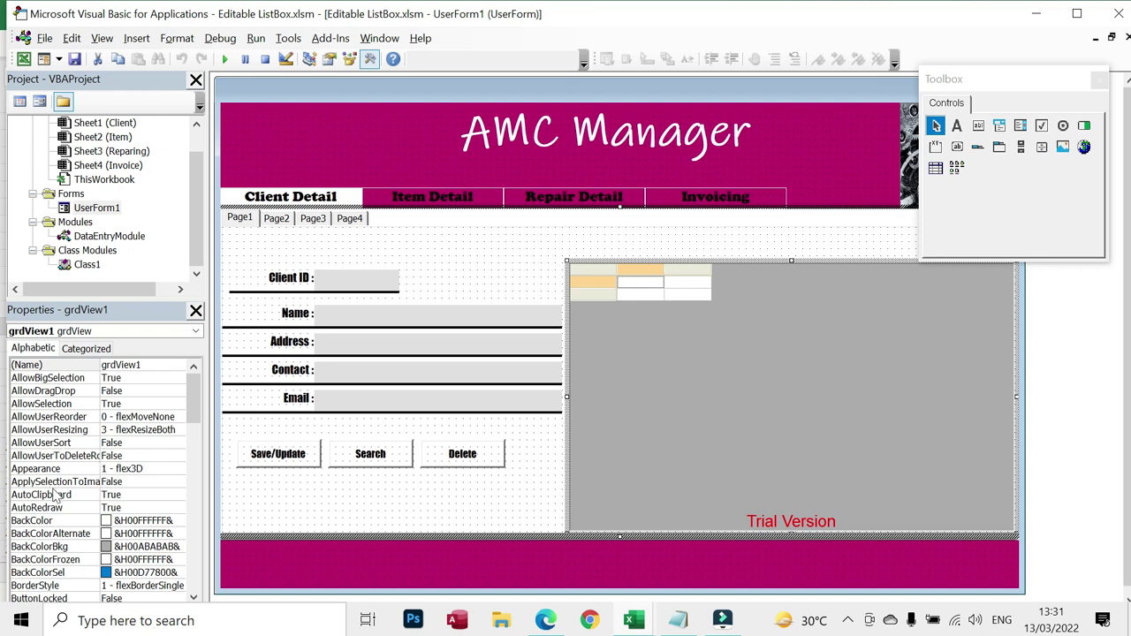
scroll(156, 539, "down", 10)
double_click(150, 546)
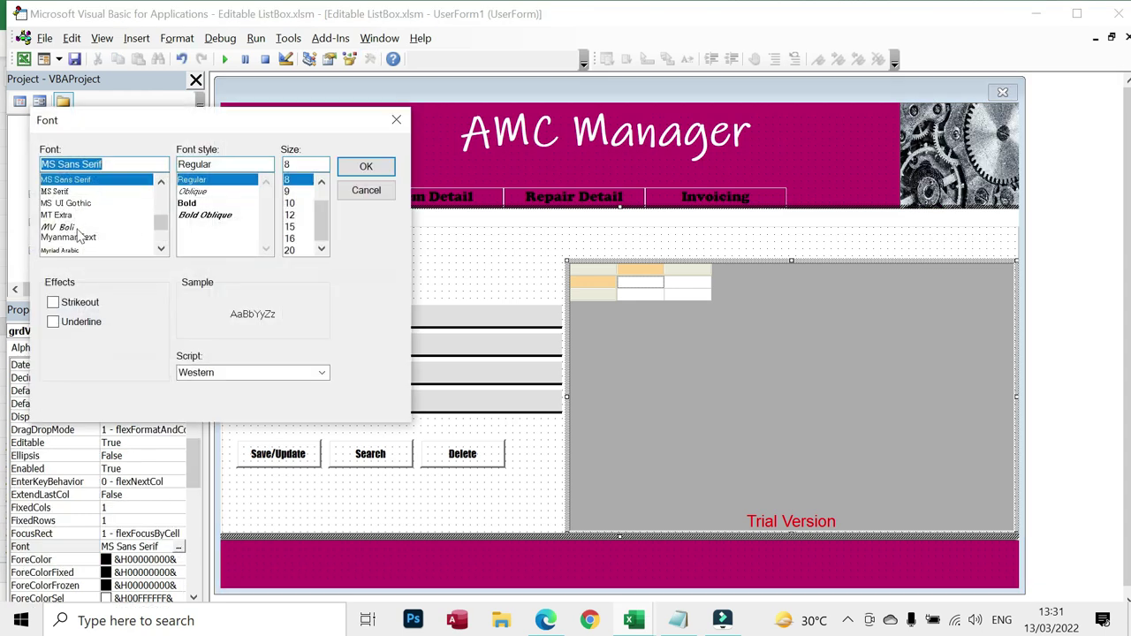
Set the grid font to Calibri size 9 and run the form.
left_click(161, 182)
left_click(162, 182)
left_click(161, 181)
left_click(162, 181)
left_click(162, 181)
left_click(162, 181)
left_click(162, 181)
left_click(77, 181)
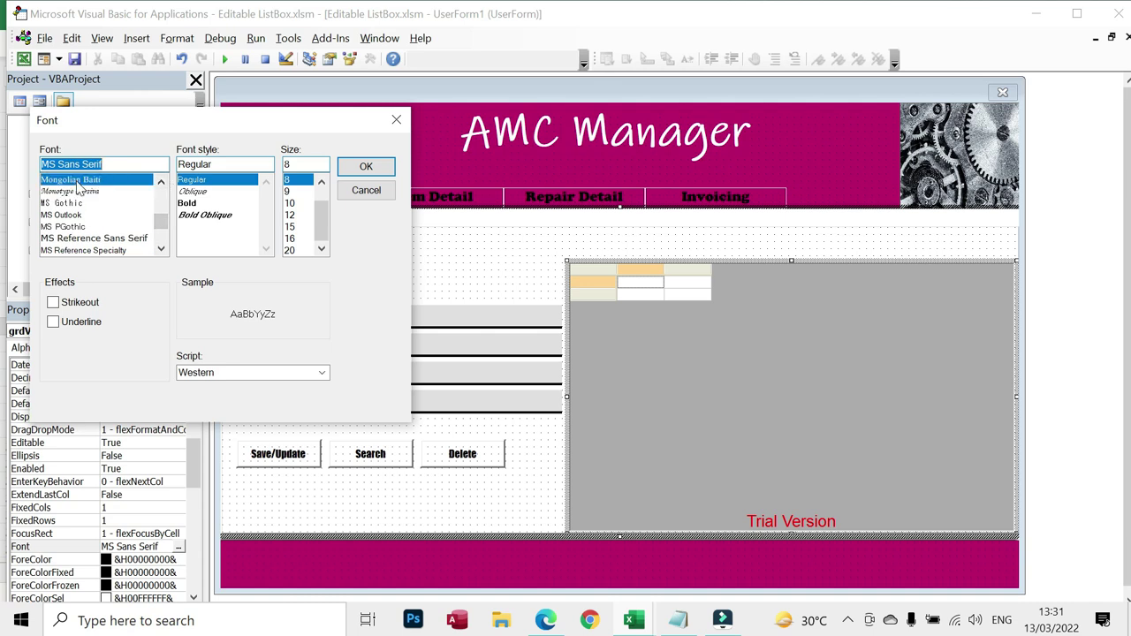
type("Calibri")
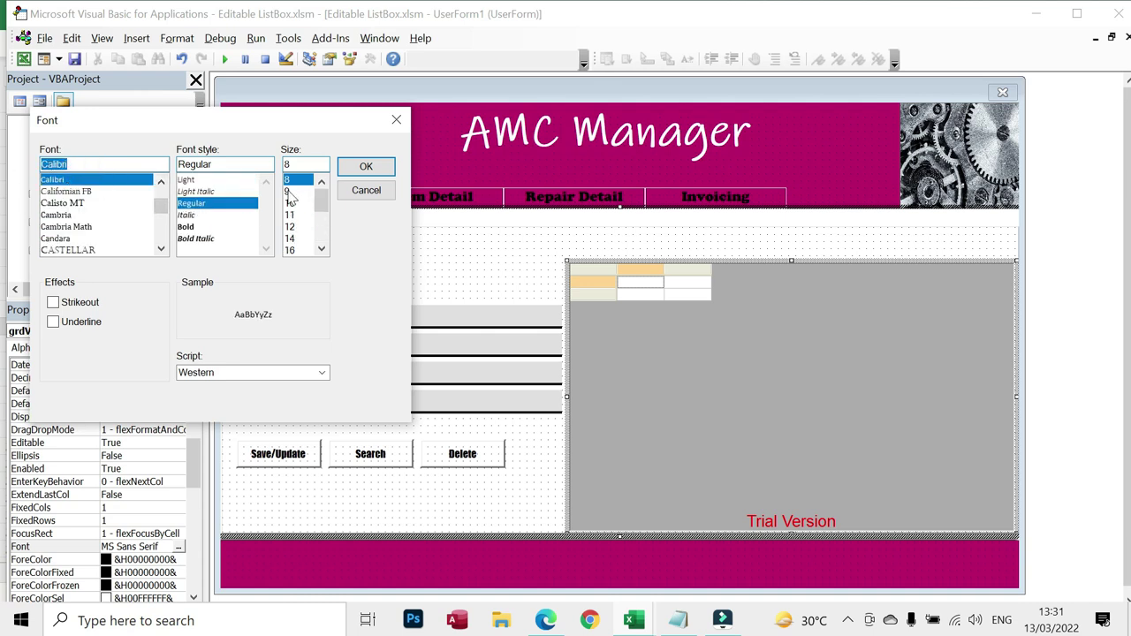
left_click(288, 190)
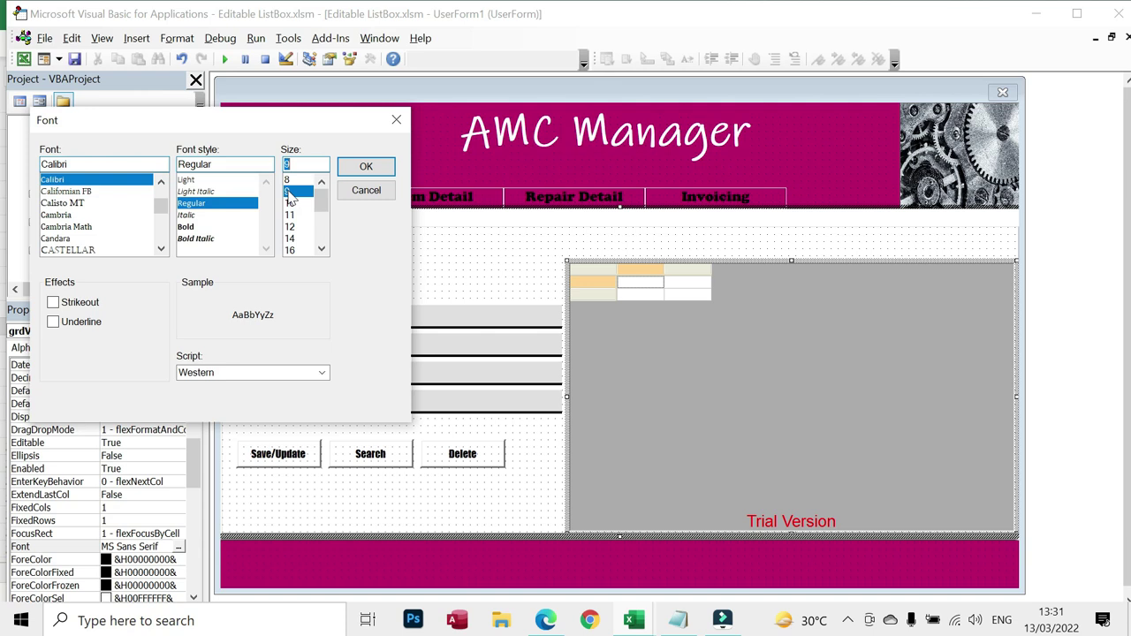
left_click(366, 167)
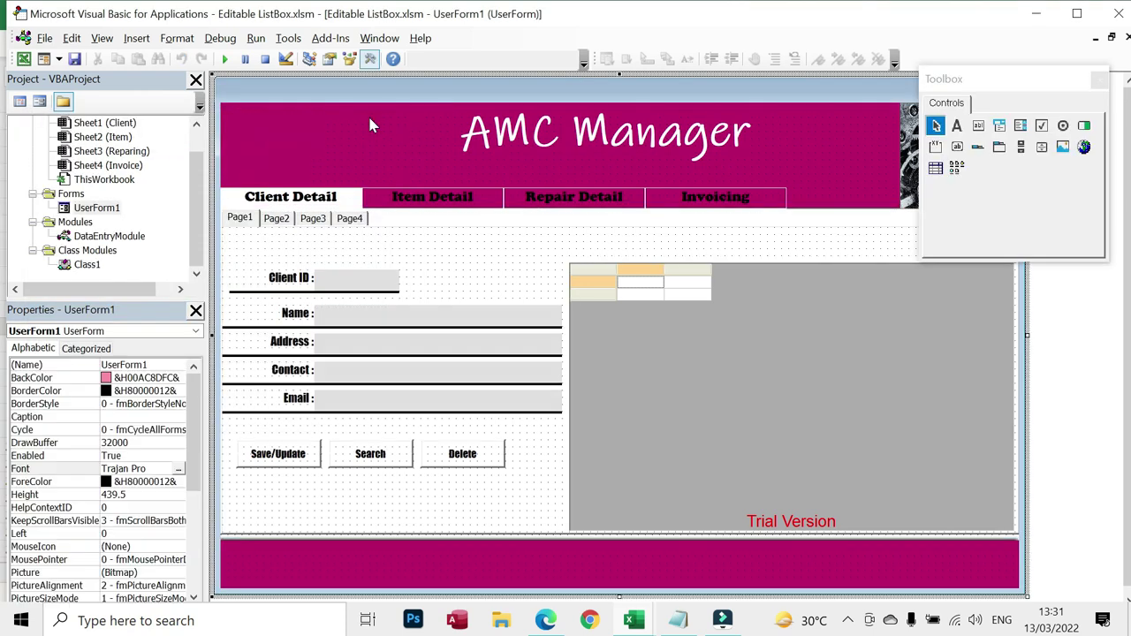
left_click(225, 58)
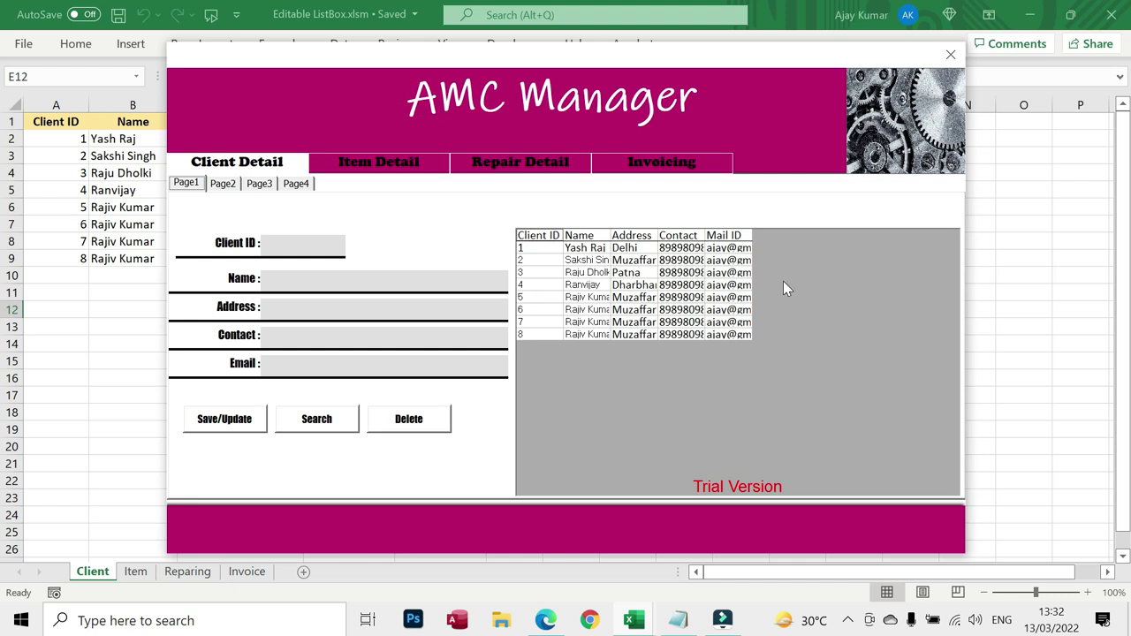
Add a For DataCol loop after .FrozenRows setting .Column(DataCol).Width = 100.
left_click(949, 55)
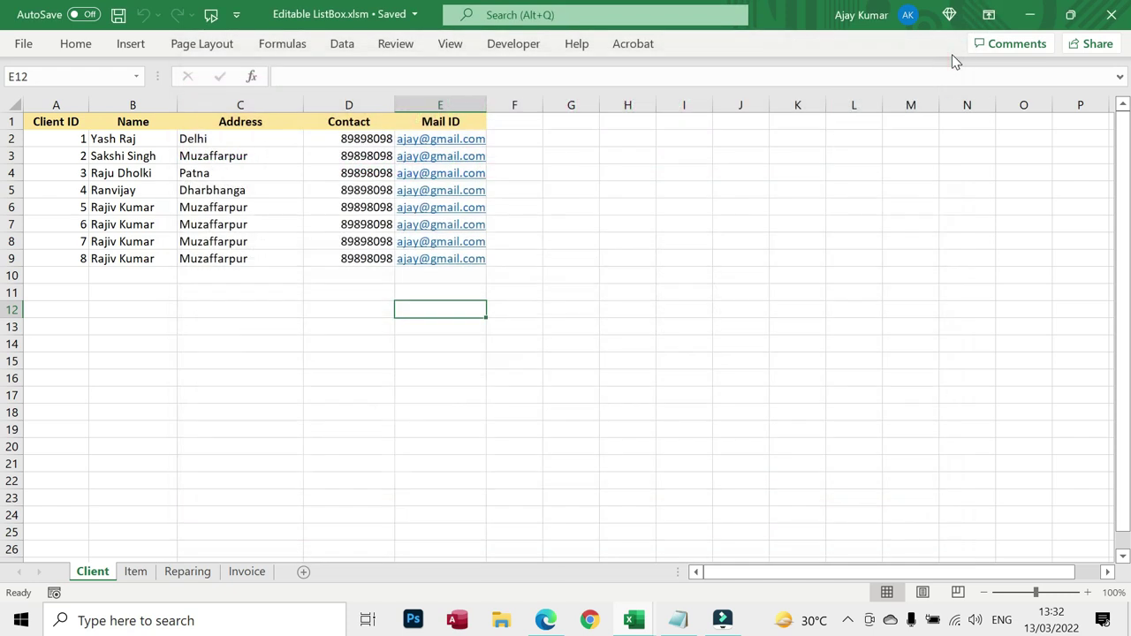
left_click(559, 307)
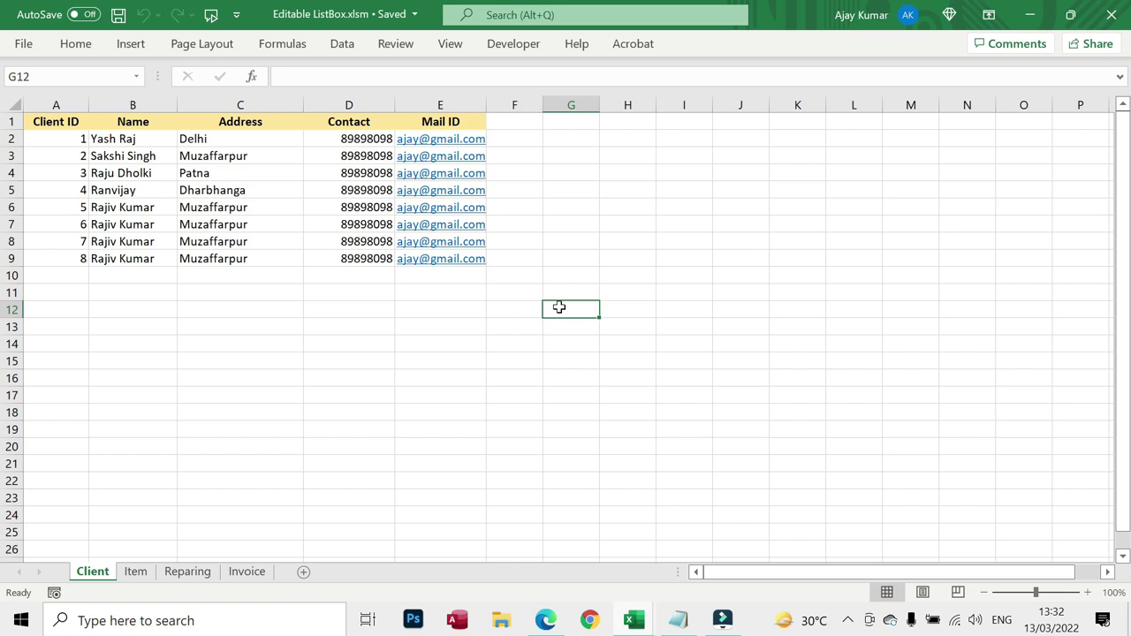
key("alt+F11")
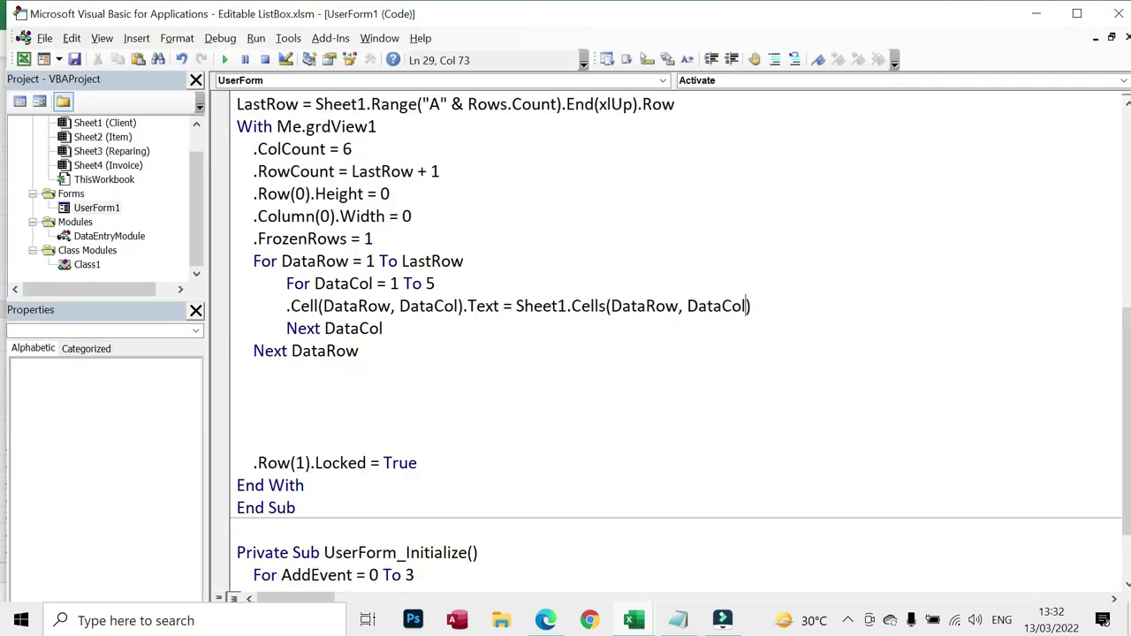
left_click(372, 238)
key("Return")
type("For DataCol = 1 to")
key("Return")
key("Return")
type("next DataCol")
left_click(254, 282)
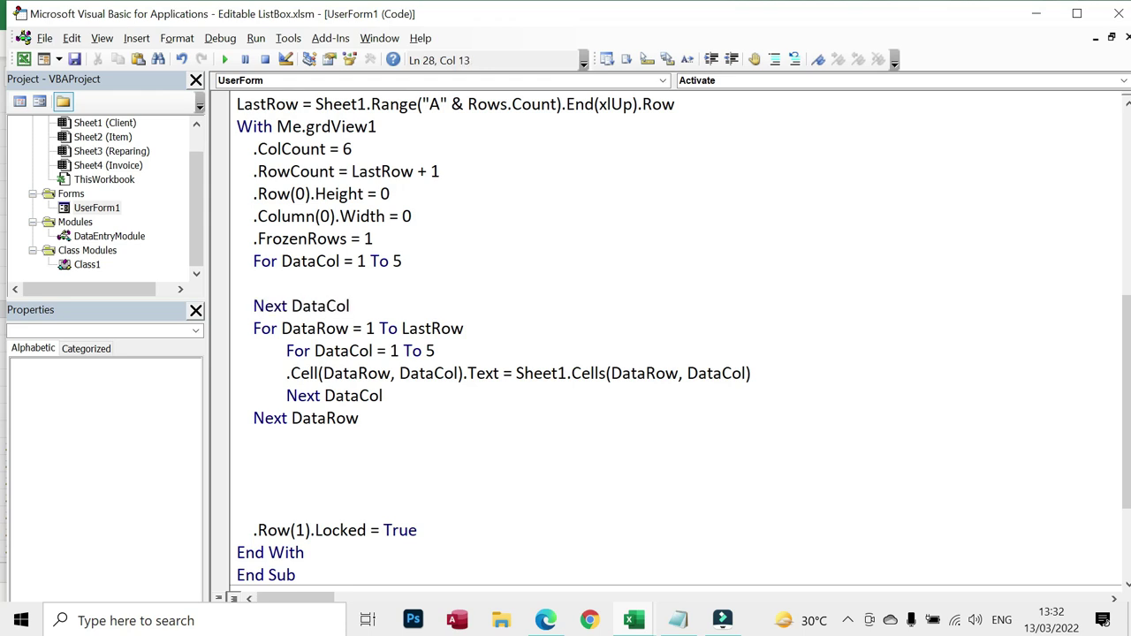
type(".col")
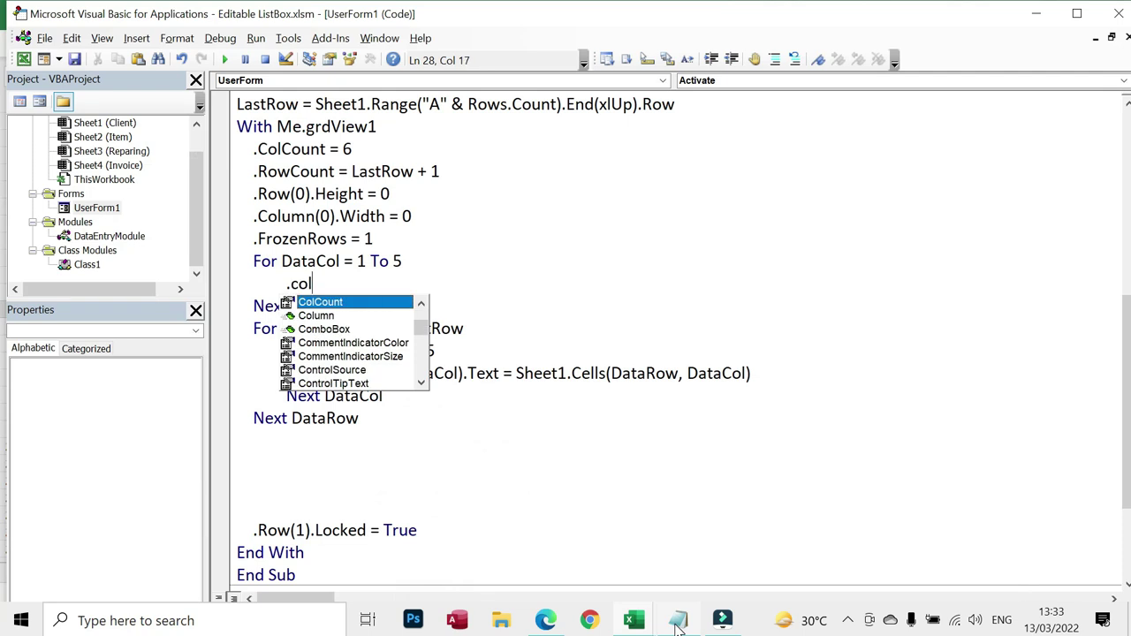
type("umn")
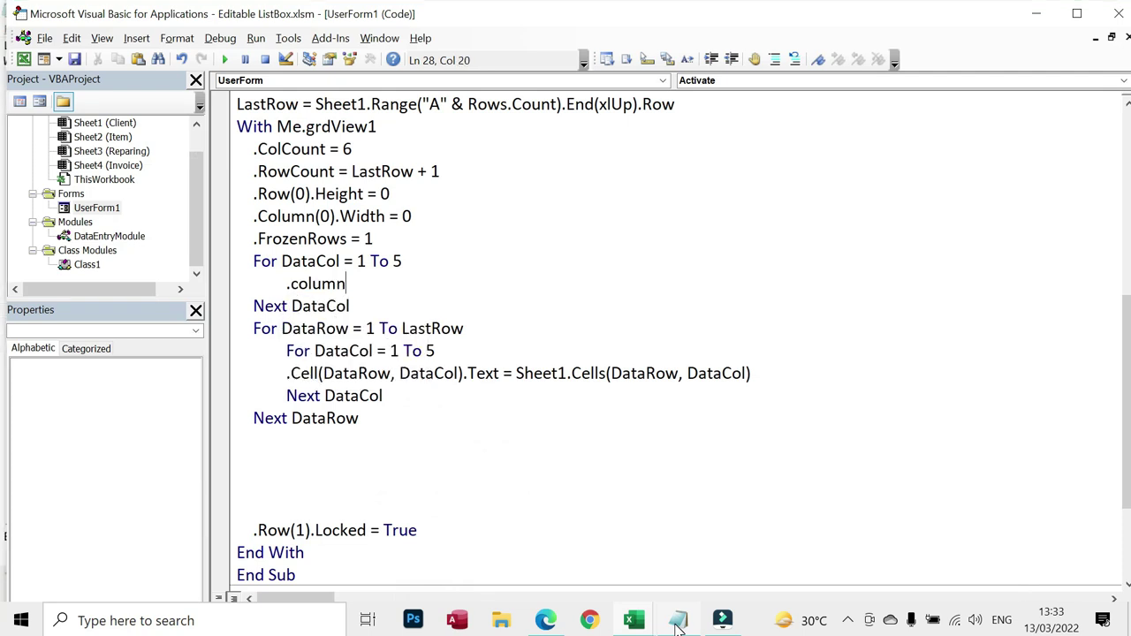
type("(DataCol).width")
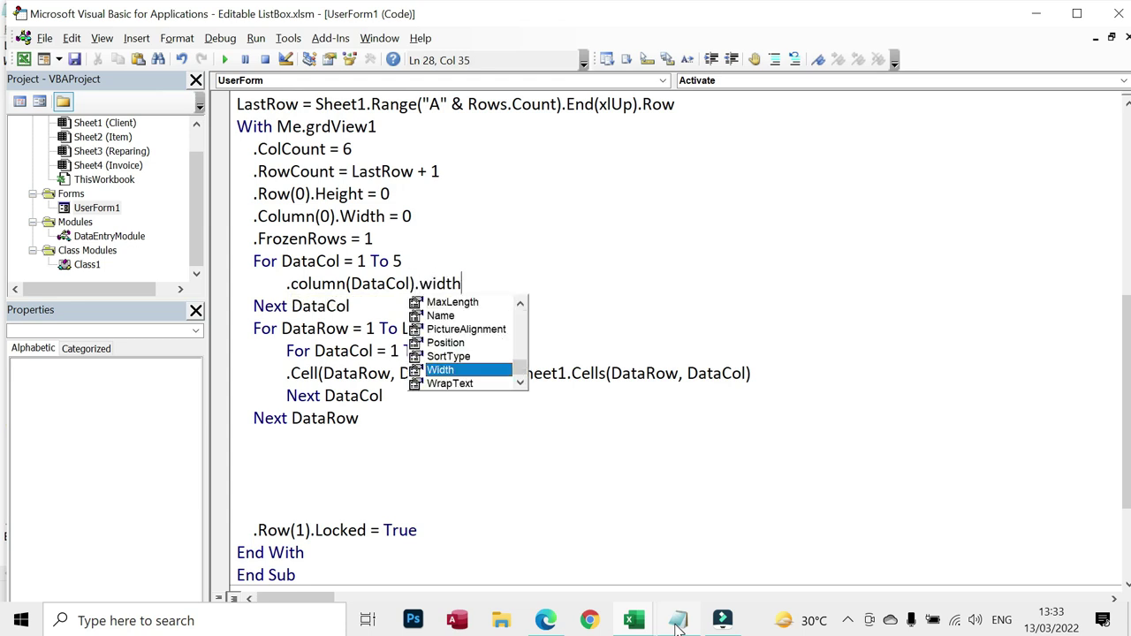
type(" = ")
type("00")
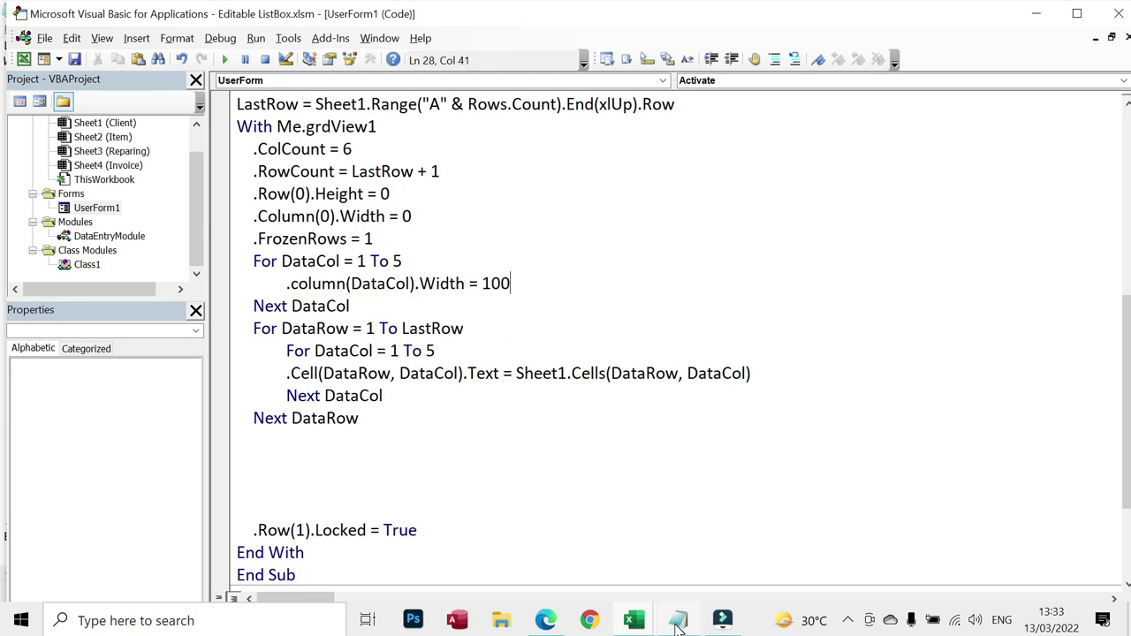
Test-run the form, then raise the column width to 150 and run again.
left_click(226, 60)
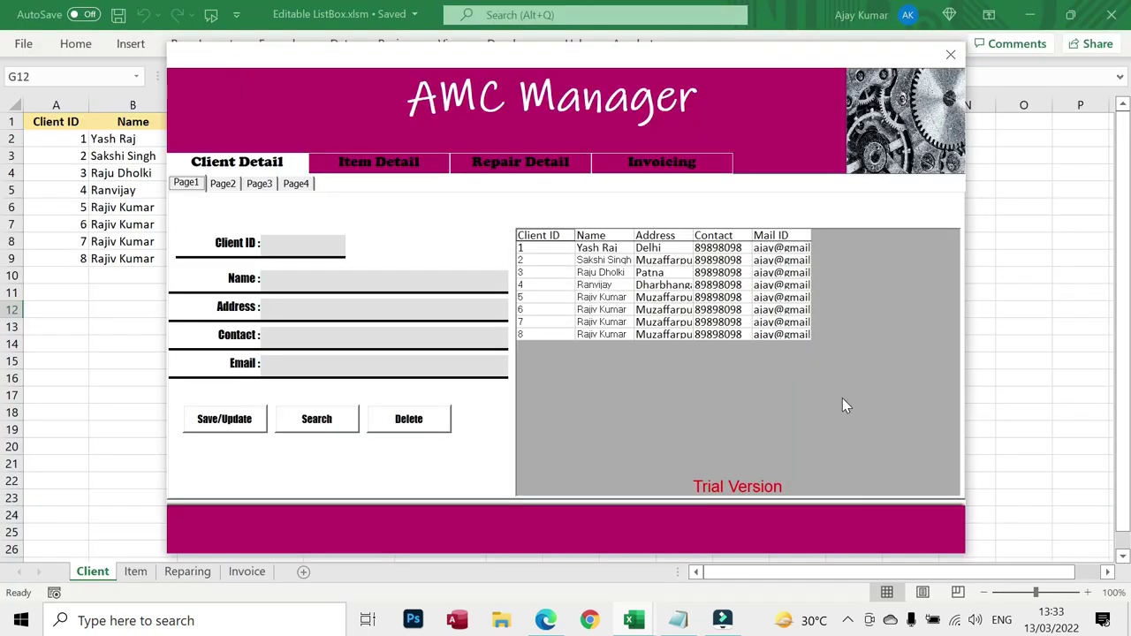
left_click(951, 55)
key("ctrl+shift+Left")
type("150")
left_click(225, 59)
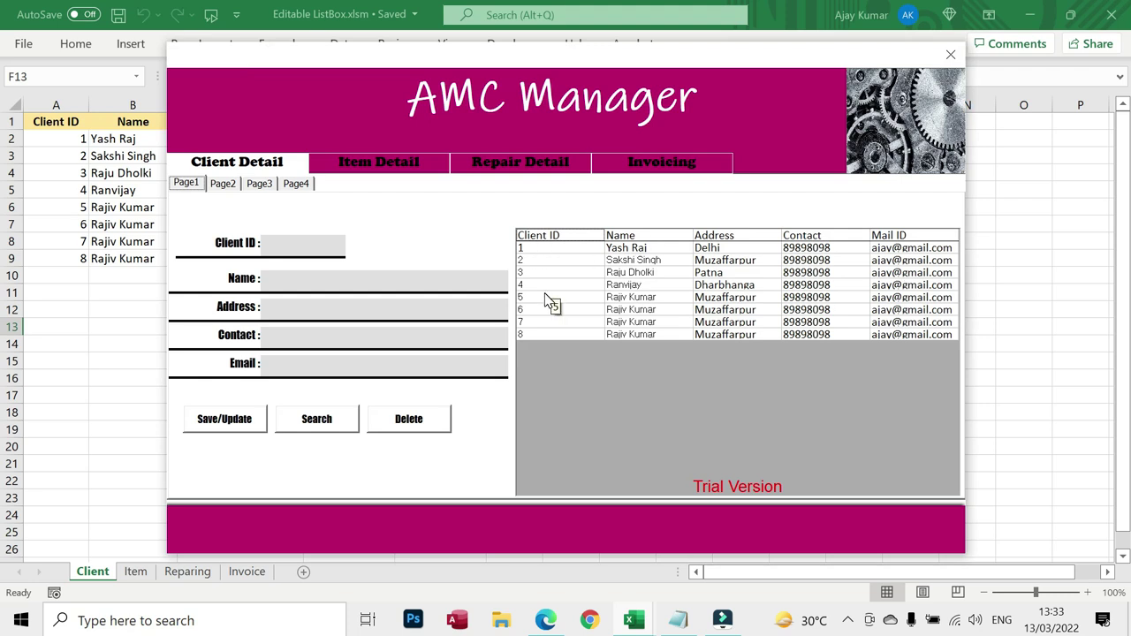
Start the width loop at column 2 and paste a .Column(DataCol).Width = 50 line below .FrozenRows.
left_click(950, 54)
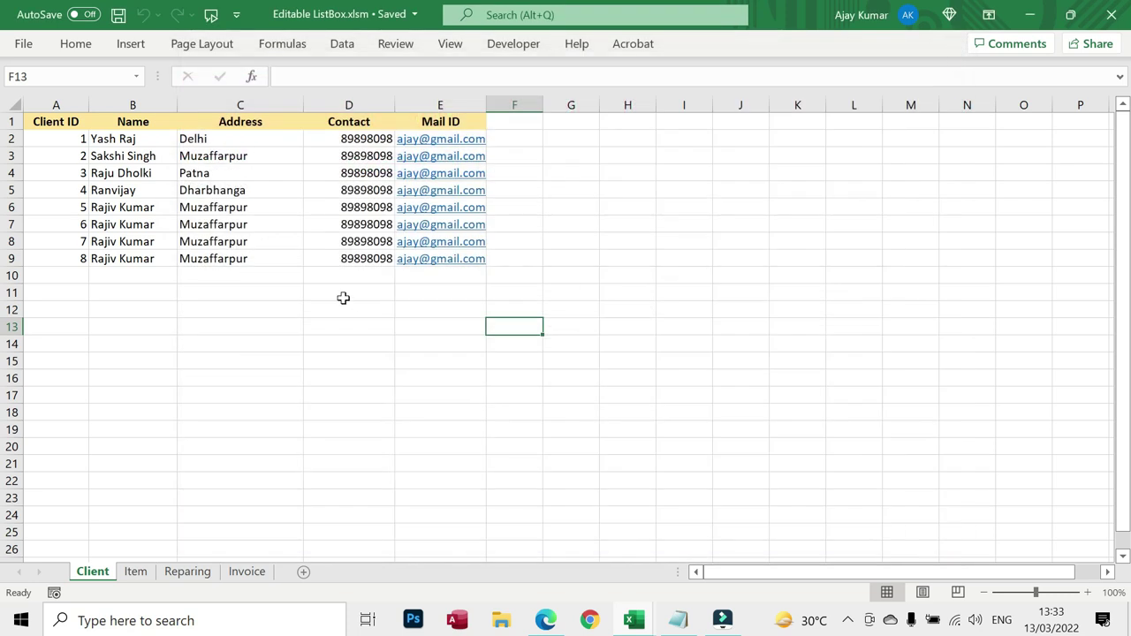
key("alt+F11")
double_click(360, 260)
type("2")
left_click(289, 283)
key("shift+Right")
key("shift+Right")
key("shift+Right")
key("shift+Right")
key("shift+Right")
key("shift+Right")
key("ctrl+c")
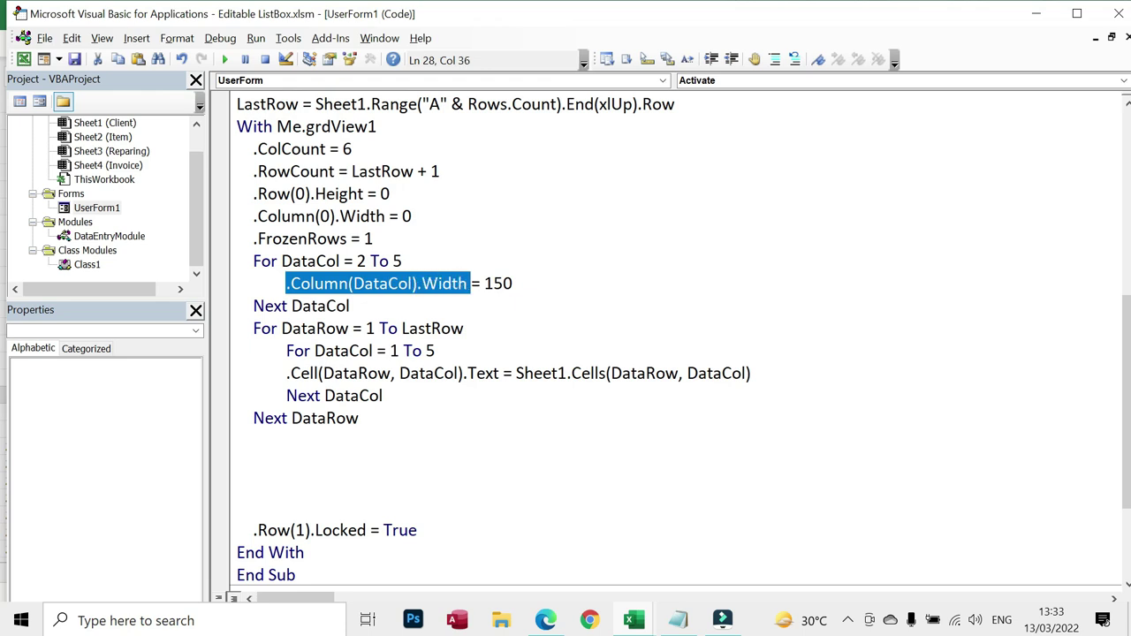
key("End")
key("Up")
key("Return")
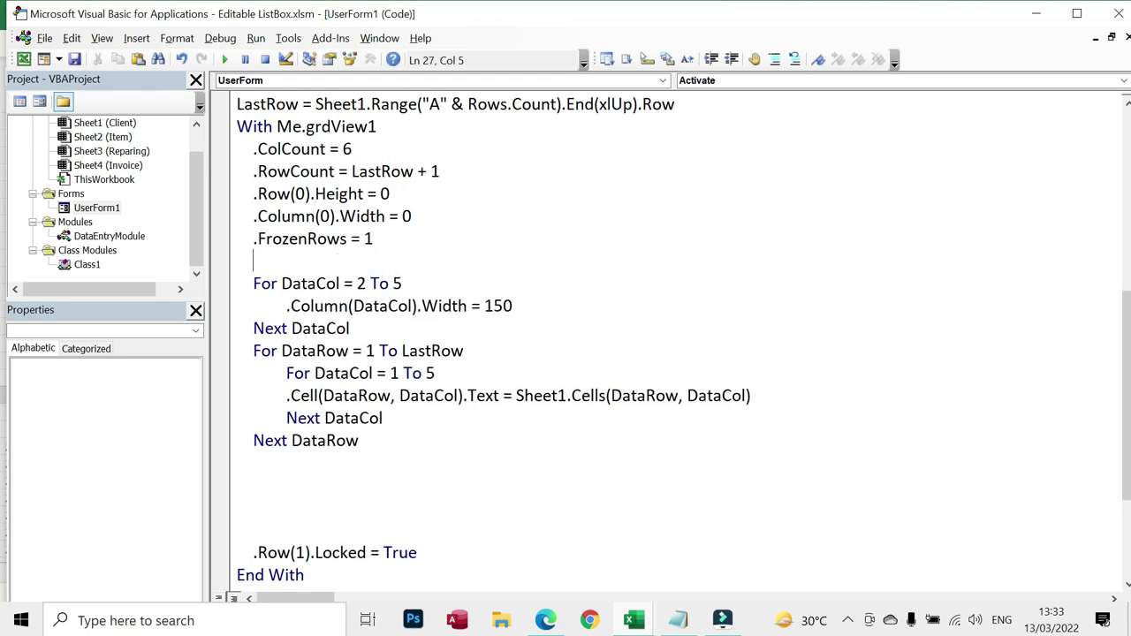
key("ctrl+v")
type("=50")
Change that line's DataCol to 1 so the Client ID column is 50 wide, and preview the form.
left_click(226, 61)
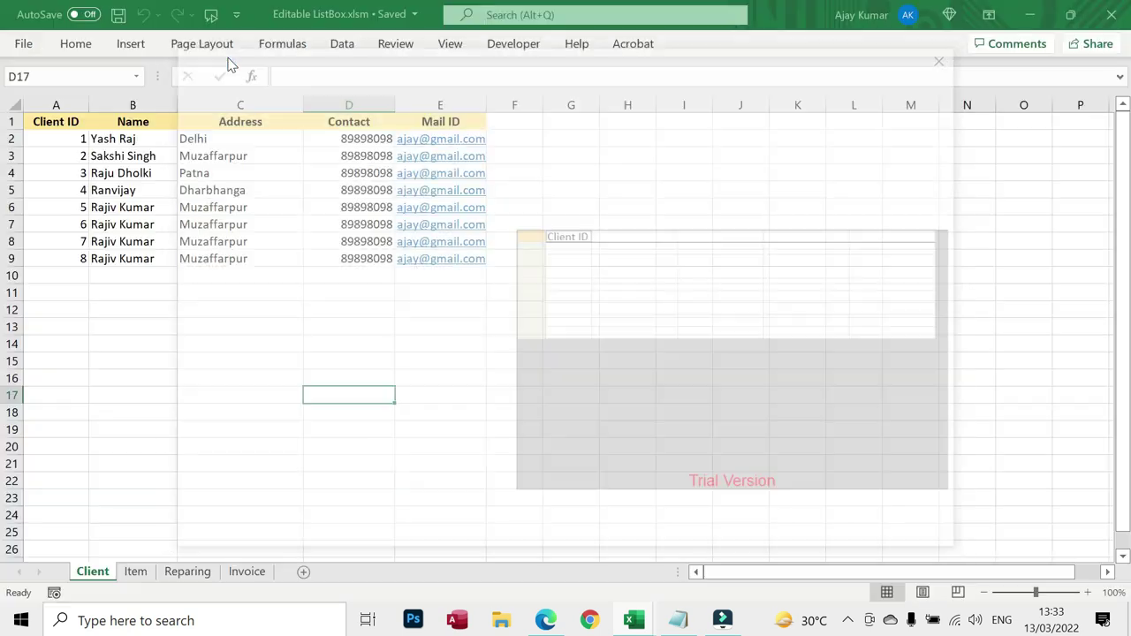
left_click(951, 55)
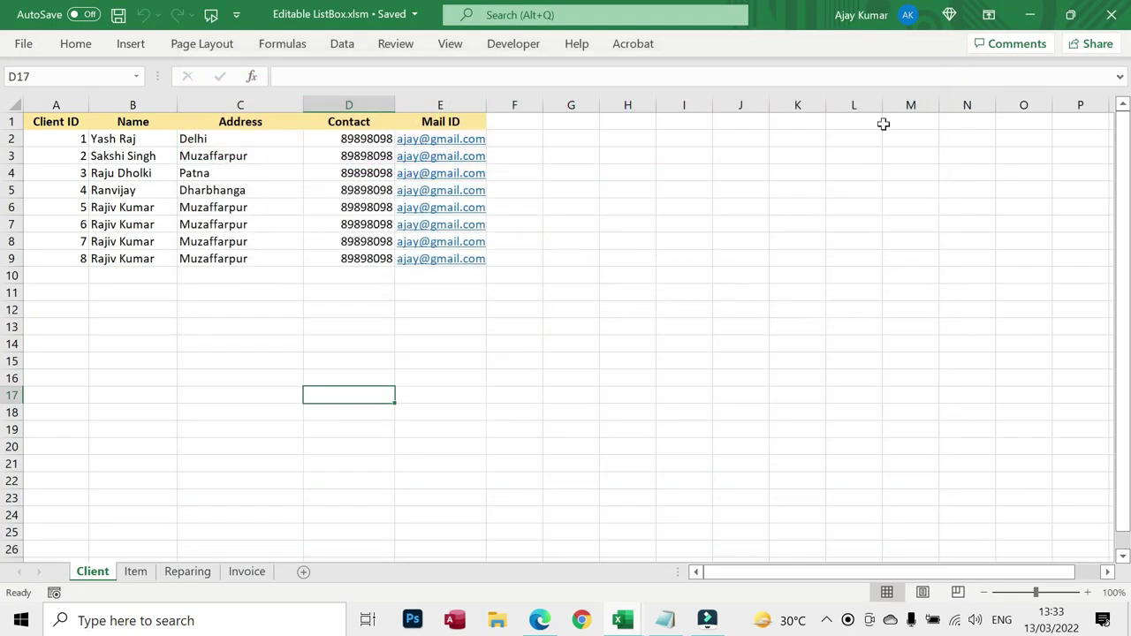
double_click(349, 261)
type("1")
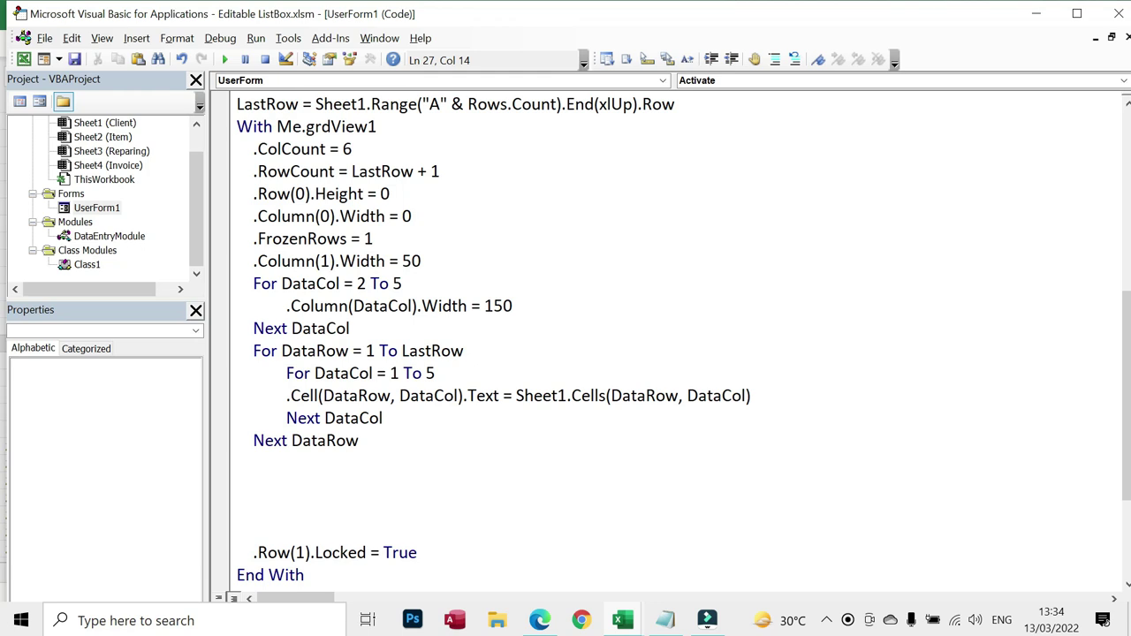
left_click(224, 59)
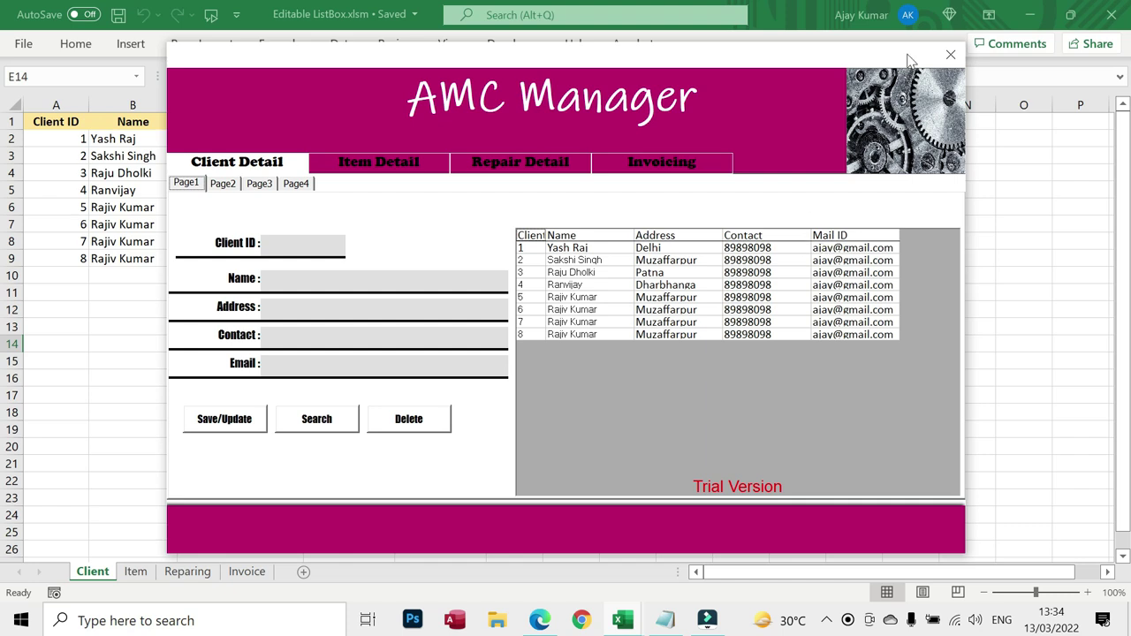
left_click(950, 54)
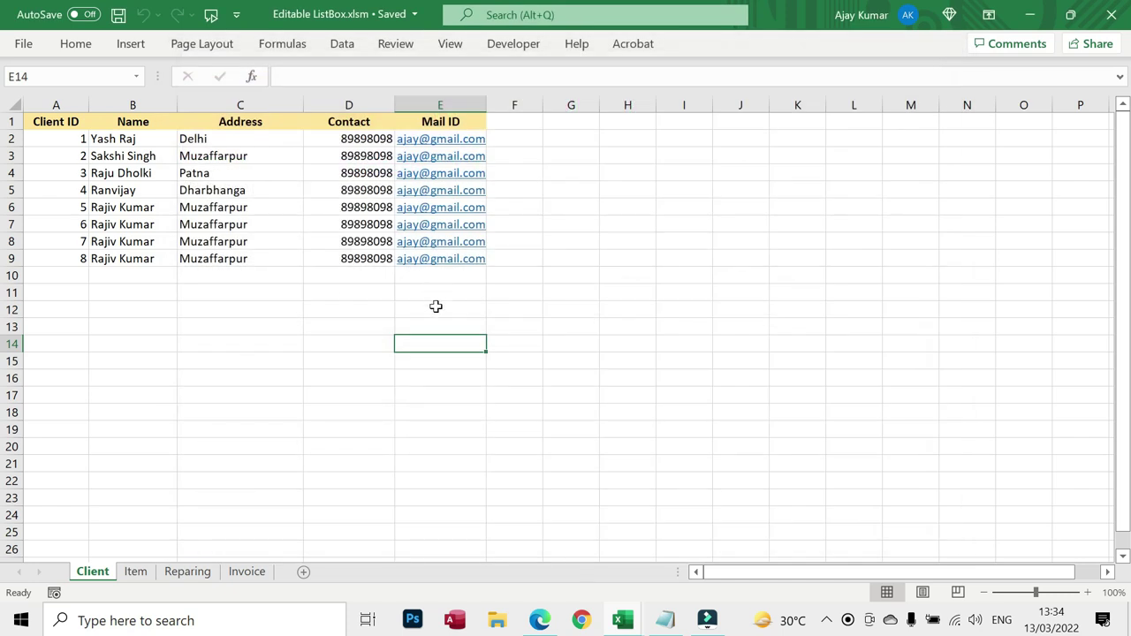
Change column 1's width to 70, add a .Column(1).FontBold = True line, and test-run the form.
key("alt+F11")
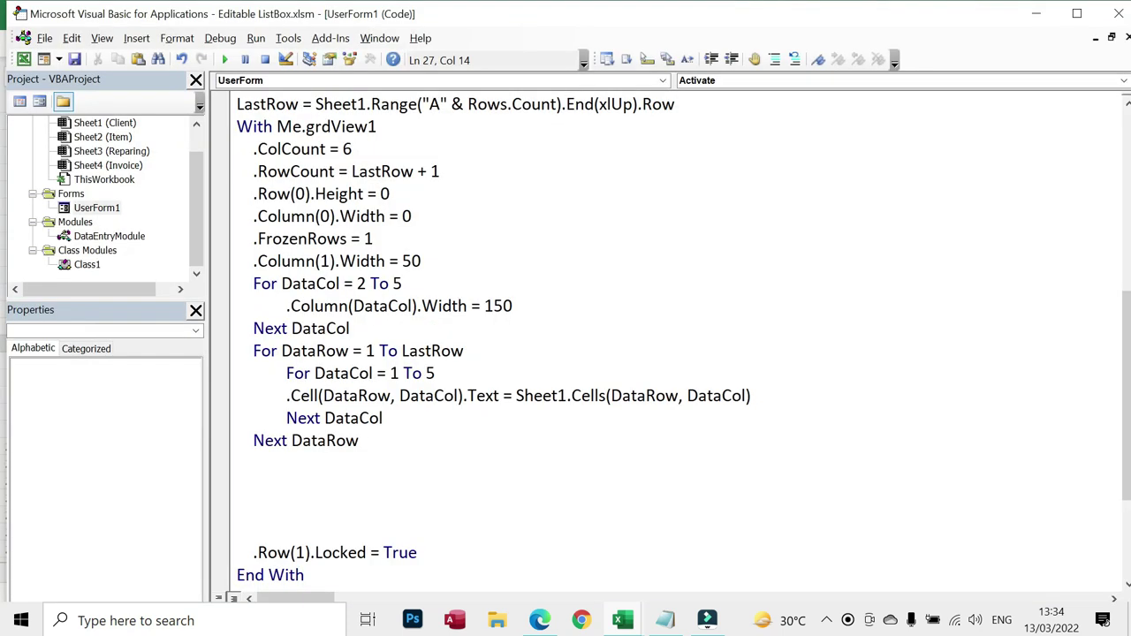
key("BackSpace")
key("BackSpace")
type("70")
key("Return")
type(".column")
key("Tab")
type("(1).fontb")
key("Tab")
type("= tru")
key("Tab")
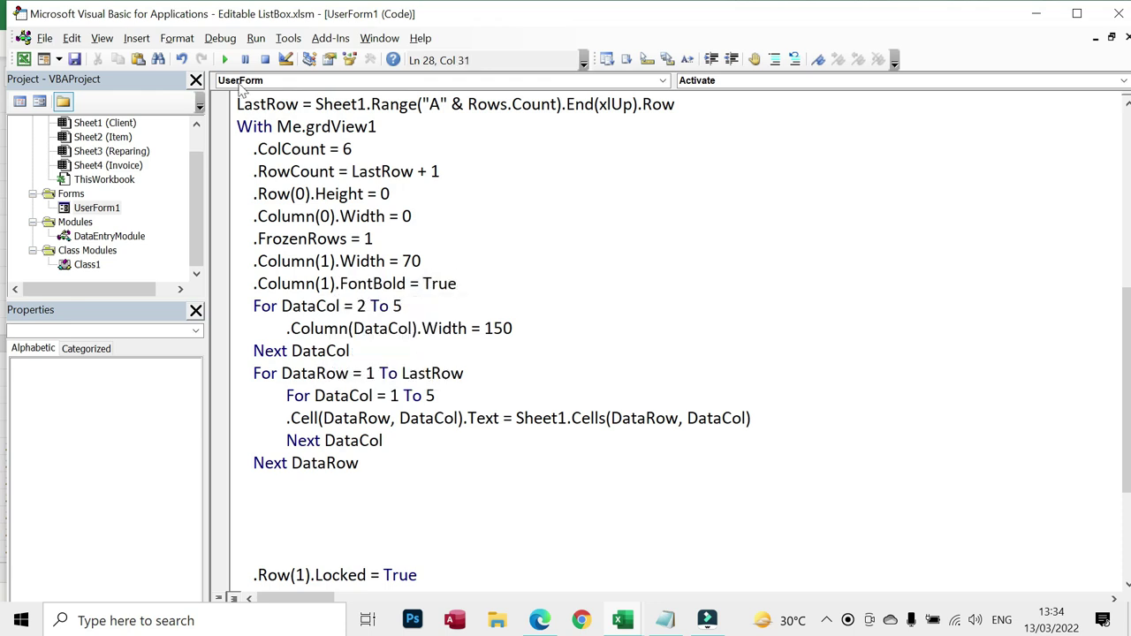
left_click(224, 59)
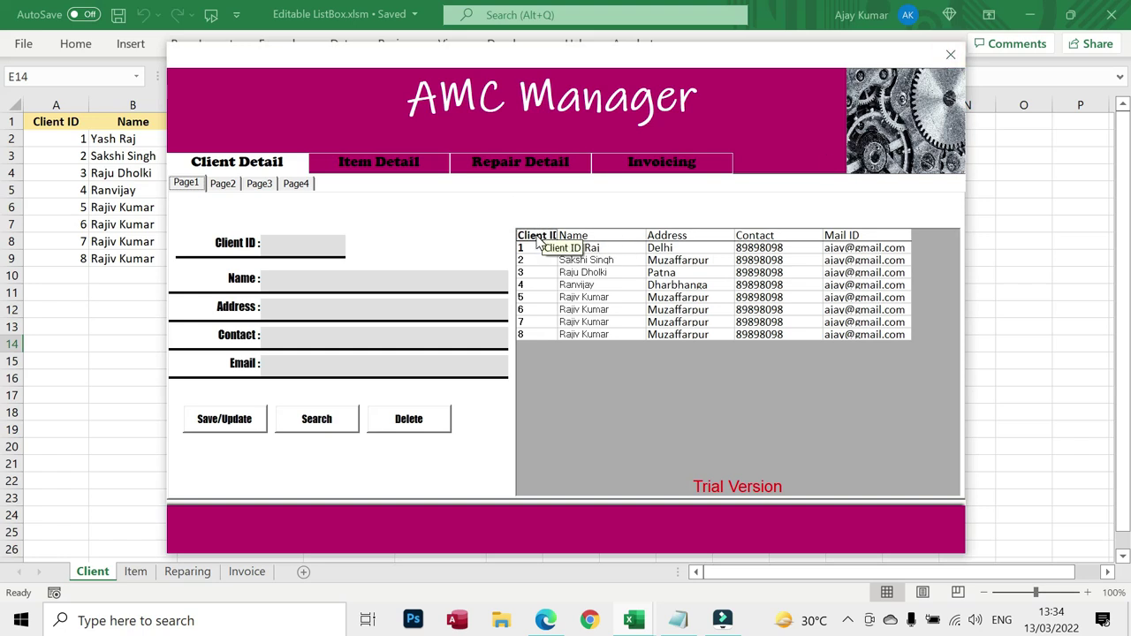
left_click(949, 54)
Change the bold line to .Row(1).FontBold = True and test-run to check the bold header.
key("shift+Right")
key("shift+Right")
key("shift+Right")
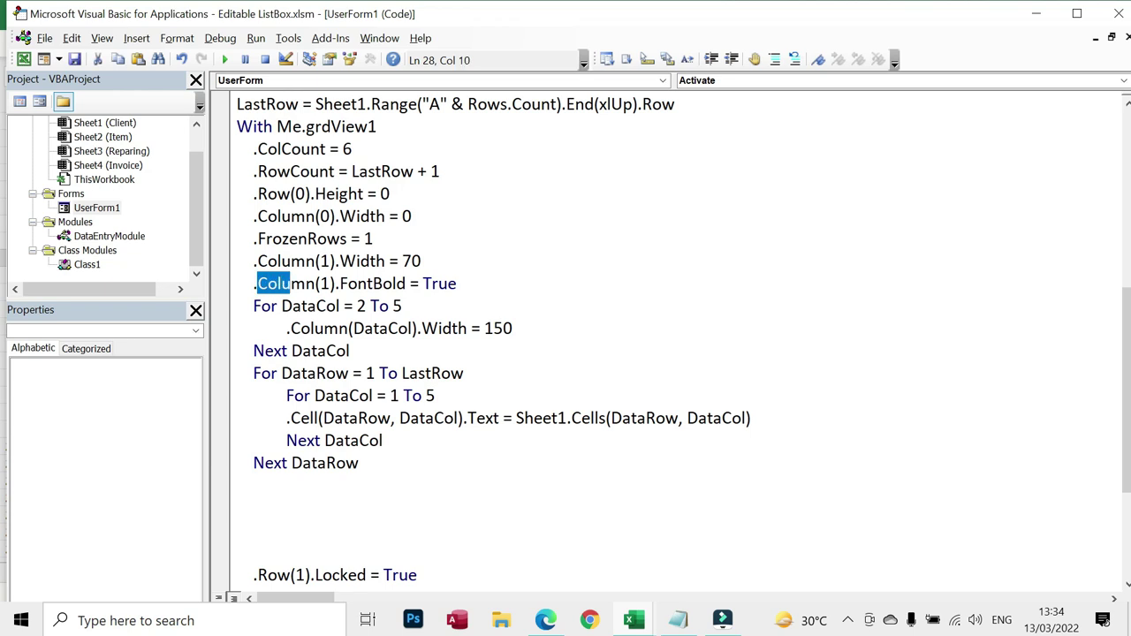
key("shift+Right")
key("shift+Right")
key("shift+Right")
type("Row")
key("Down")
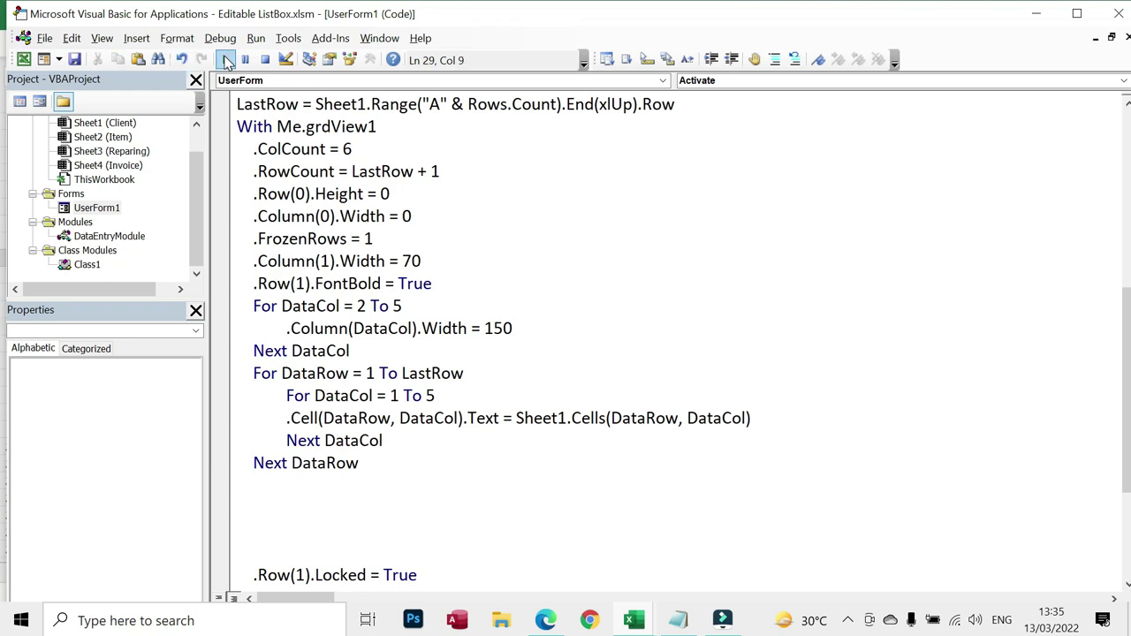
left_click(224, 59)
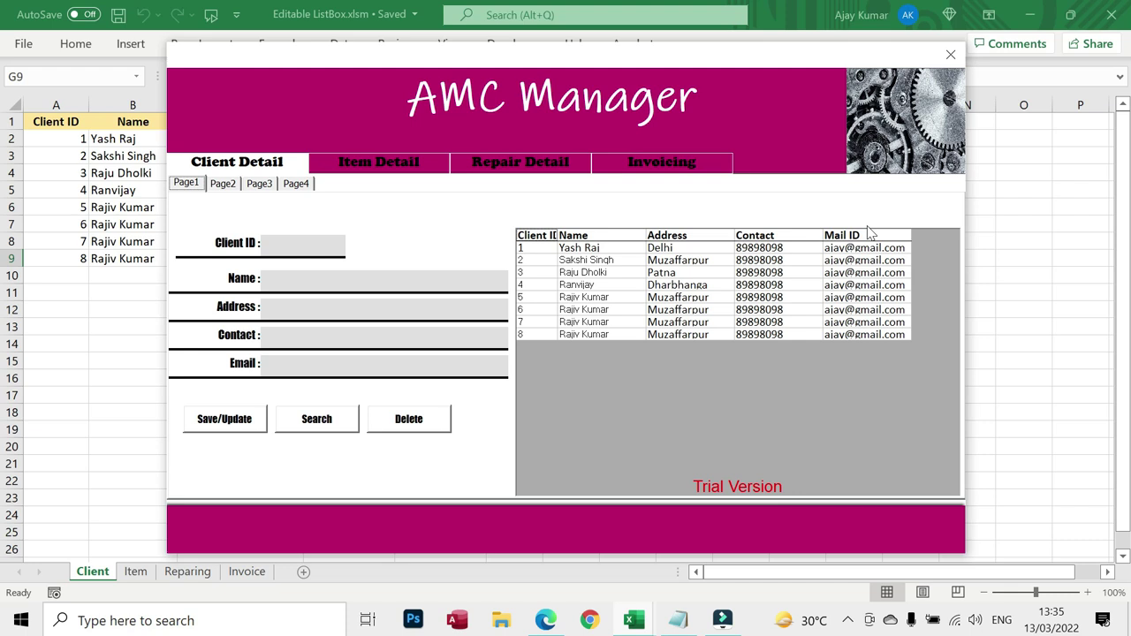
left_click(950, 55)
left_click(415, 402)
Set column 1's width to 80 and the loop's column width from 150 to 200, then test-run.
key("alt+F11")
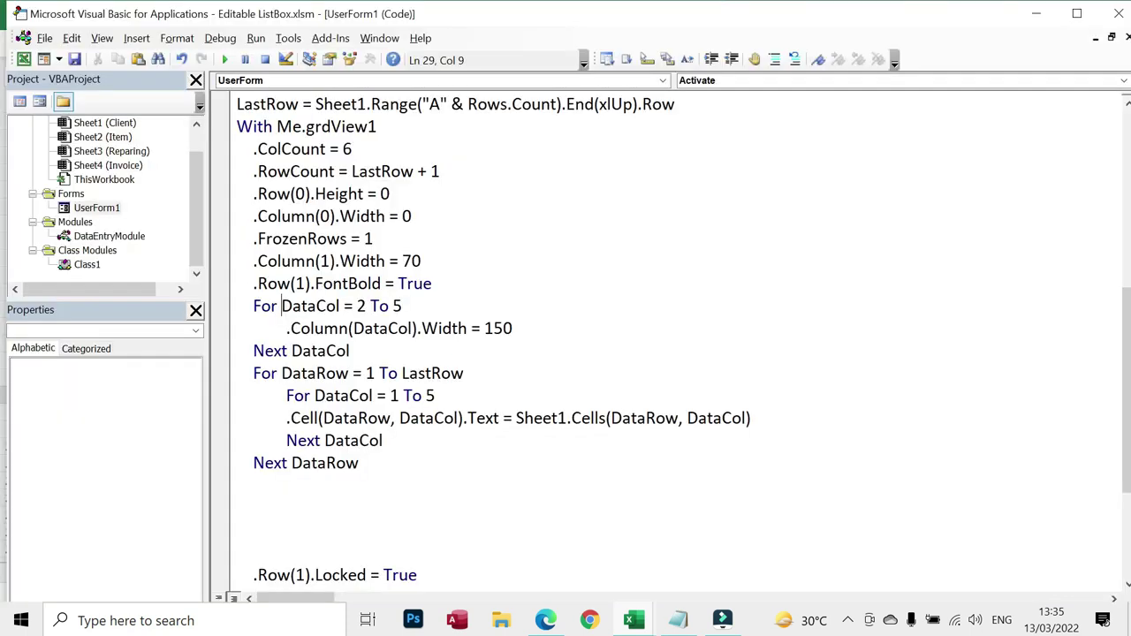
left_click(422, 261)
key("BackSpace")
key("BackSpace")
type("80")
left_click(513, 328)
key("BackSpace")
key("BackSpace")
key("BackSpace")
type("200")
key("F5")
mouse_move(645, 487)
left_mouse_down()
mouse_move(916, 480)
mouse_move(634, 513)
left_mouse_up()
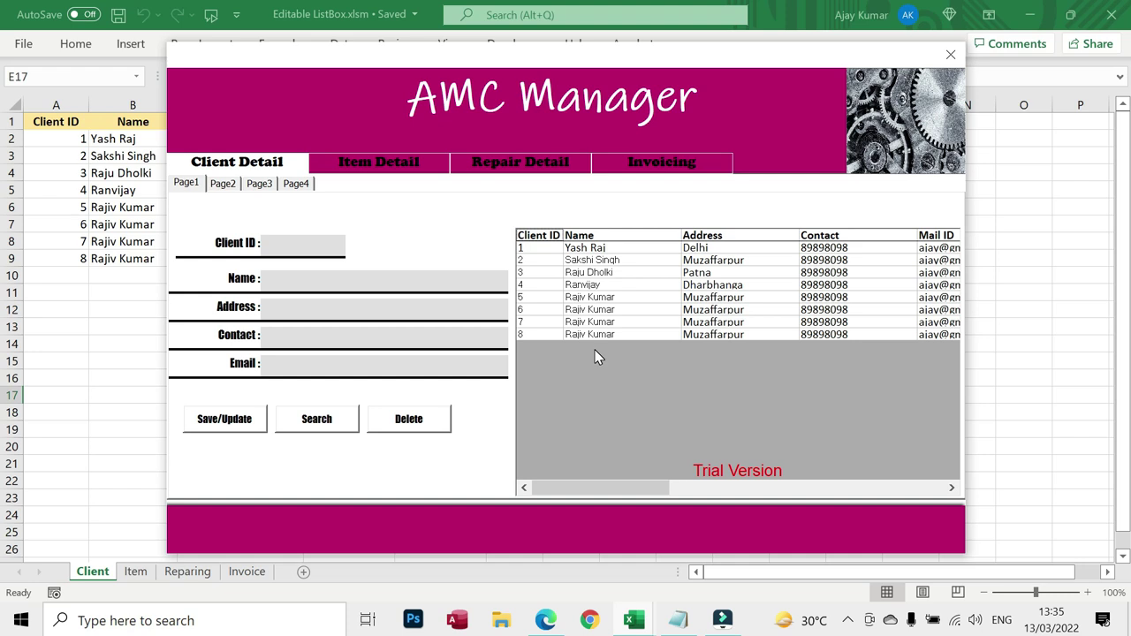
key("alt+F4")
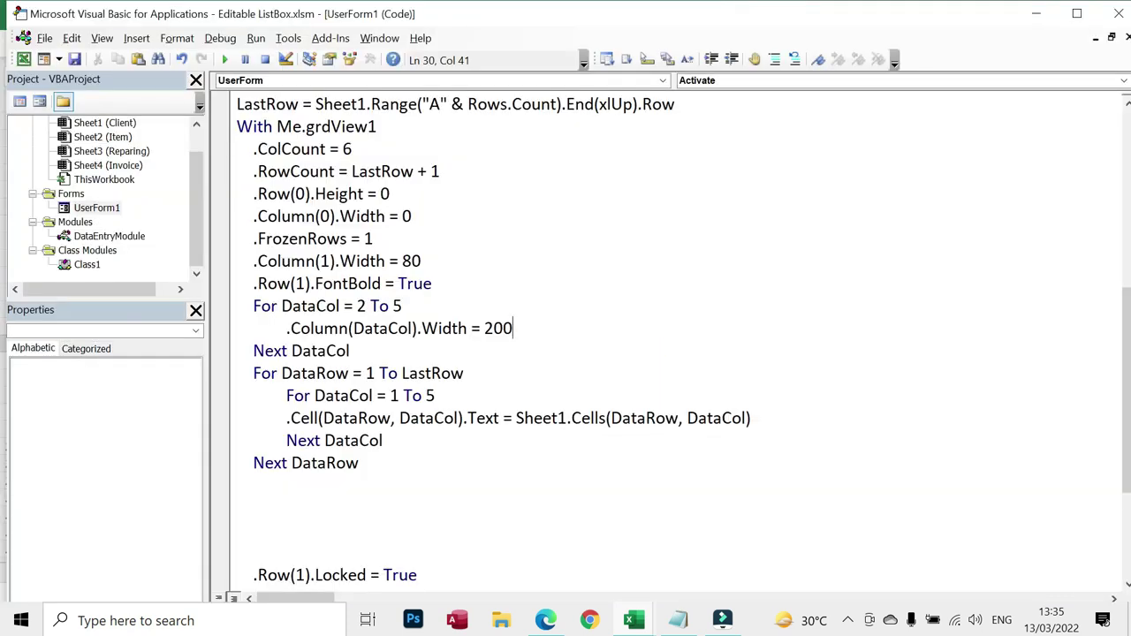
Review the cell-filling loop and run the form again to view the filled grid.
left_click_drag(237, 373, 358, 463)
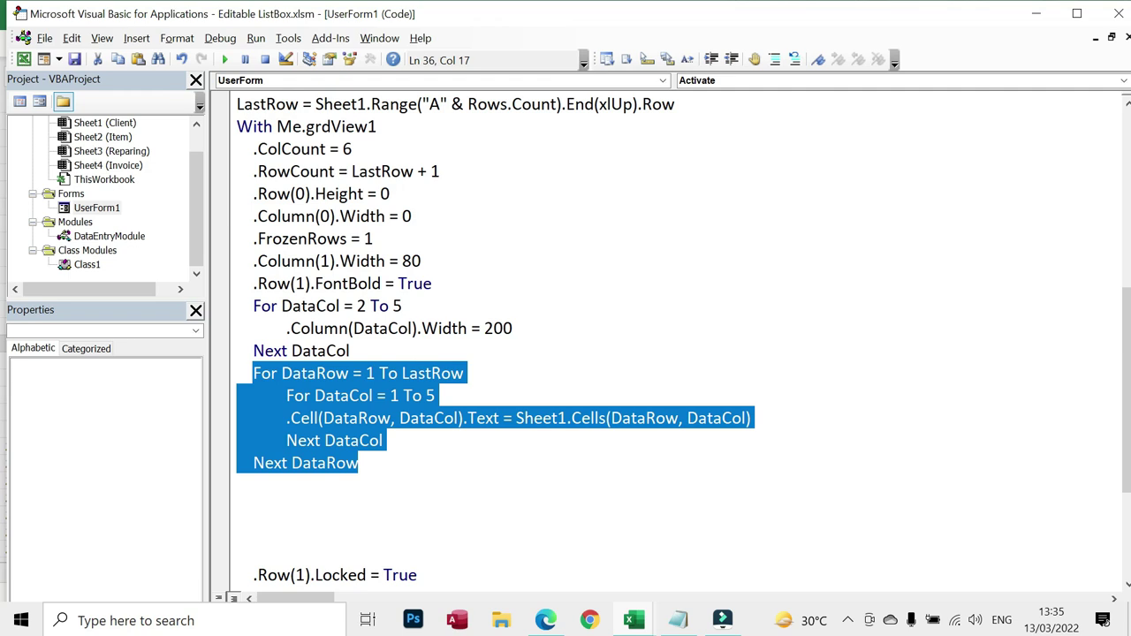
left_click(359, 463)
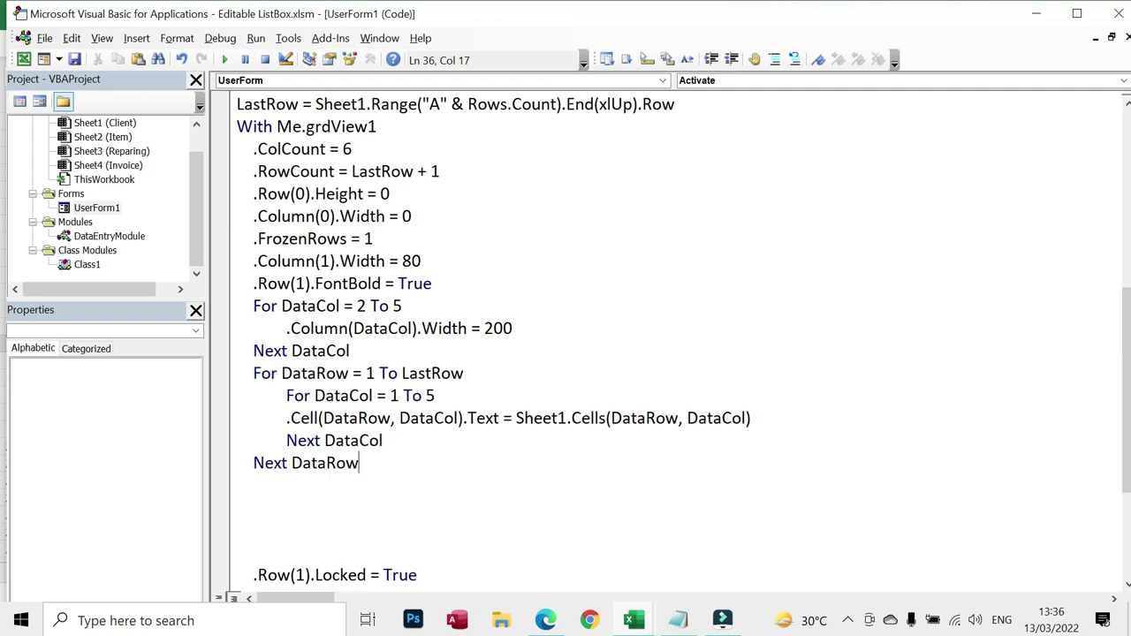
double_click(96, 208)
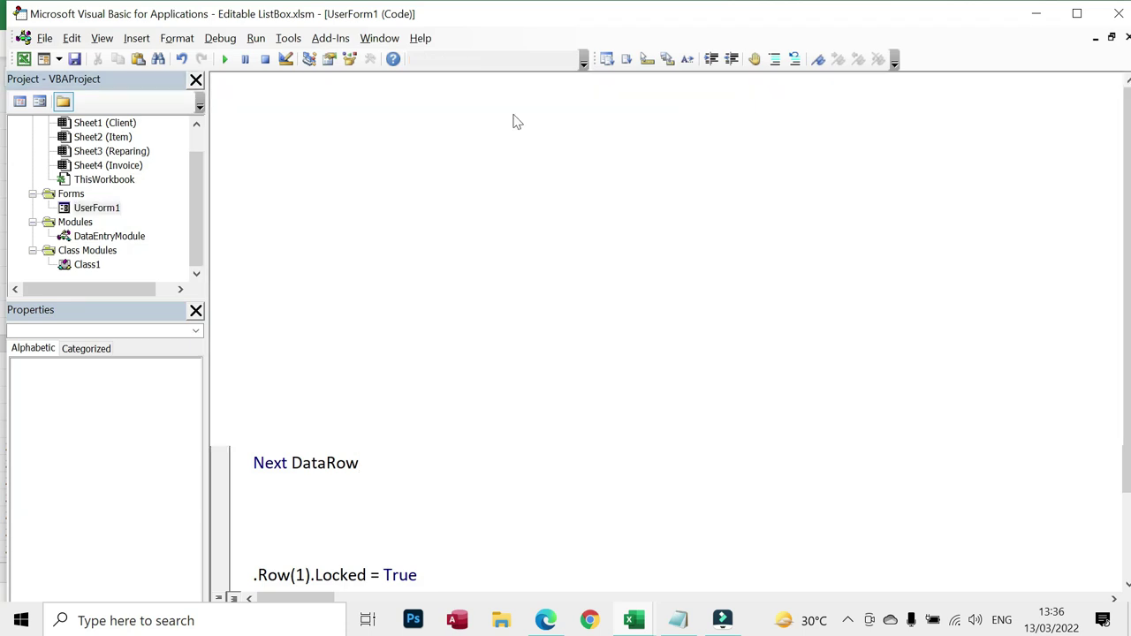
key("F5")
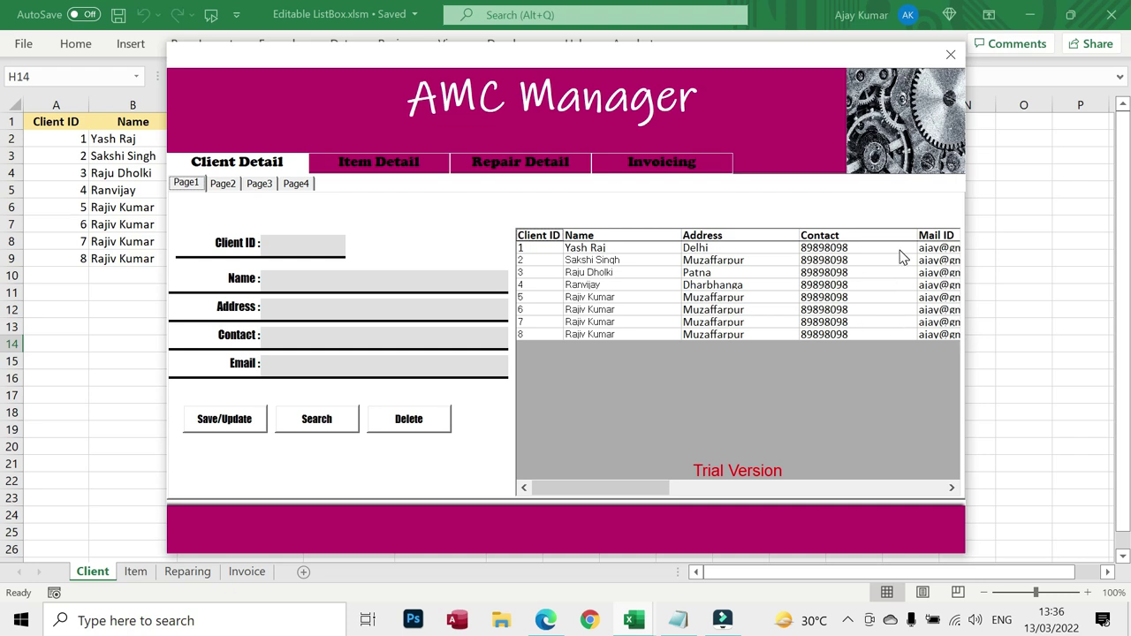
left_click(951, 55)
left_click(520, 411)
key("alt+F11")
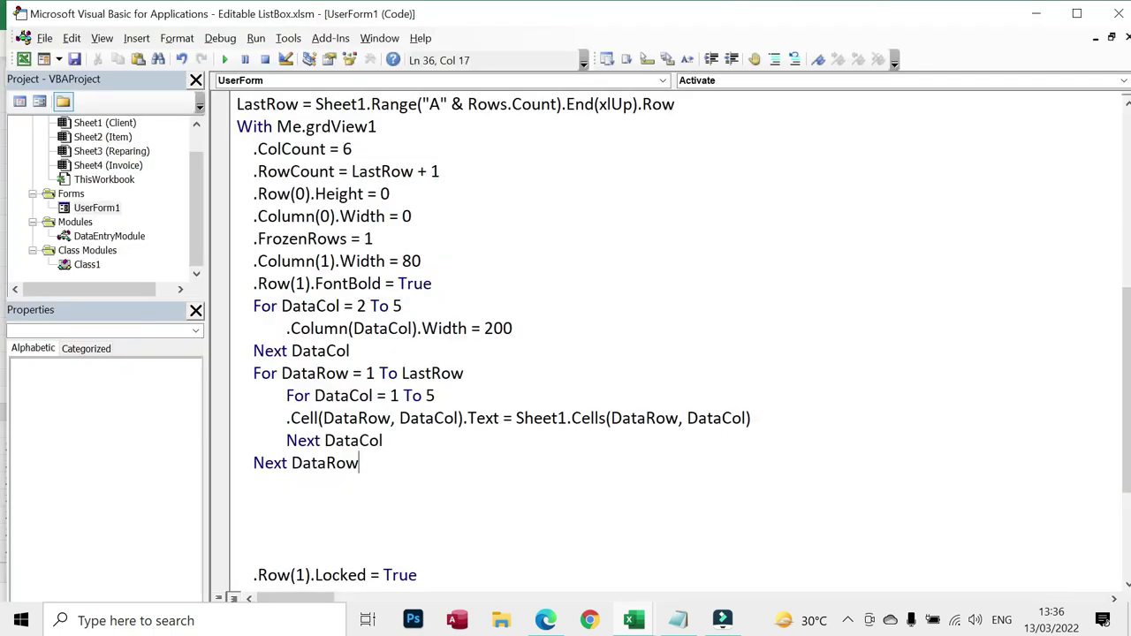
Start a new .Column( line after the row loop, checking the Client sheet's column order.
key("Return")
type(".row")
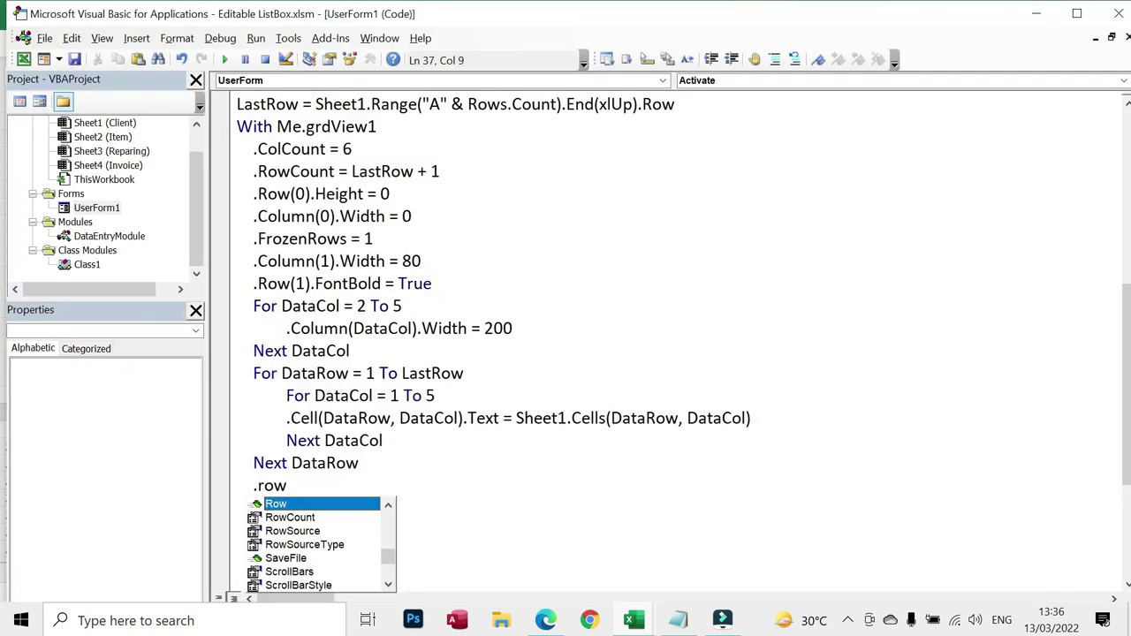
key("BackSpace")
key("BackSpace")
key("BackSpace")
type("column")
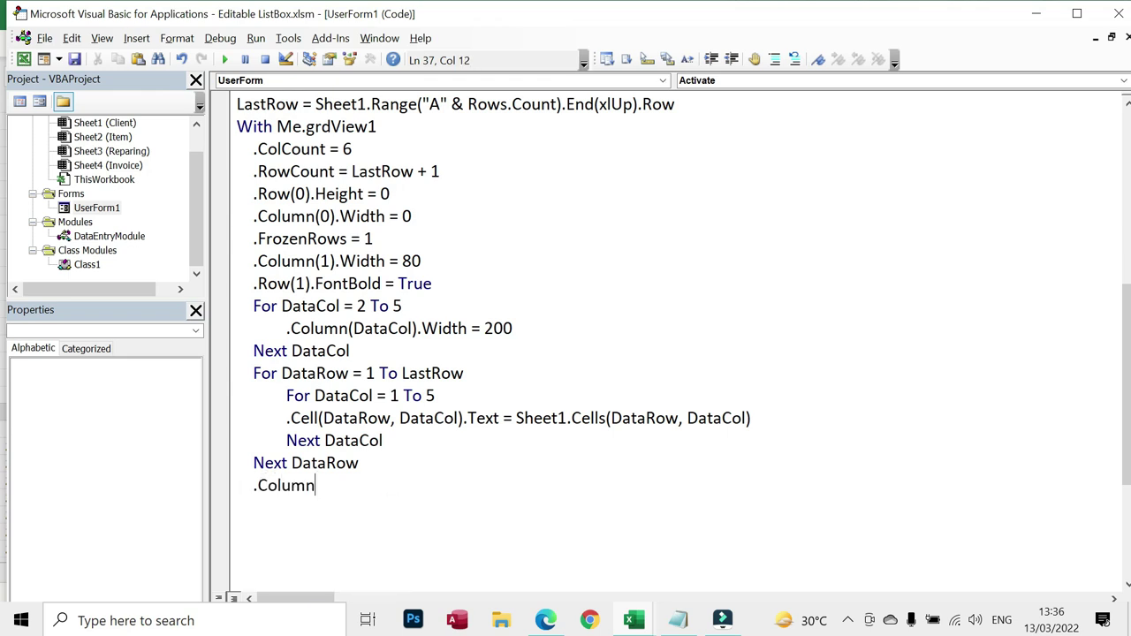
type("(")
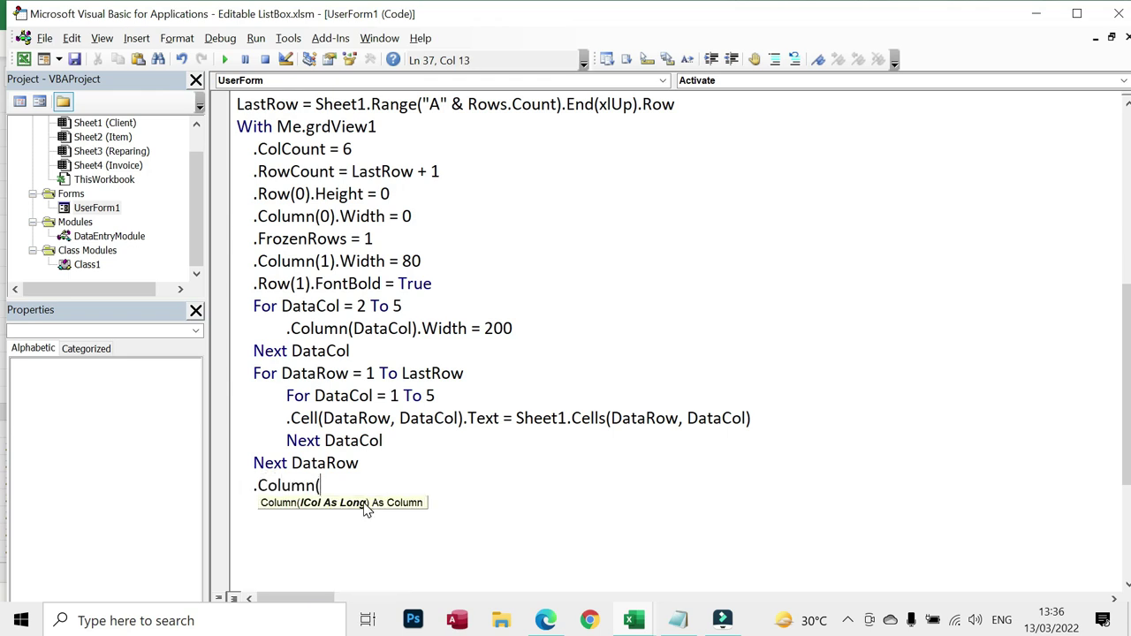
key("alt+F11")
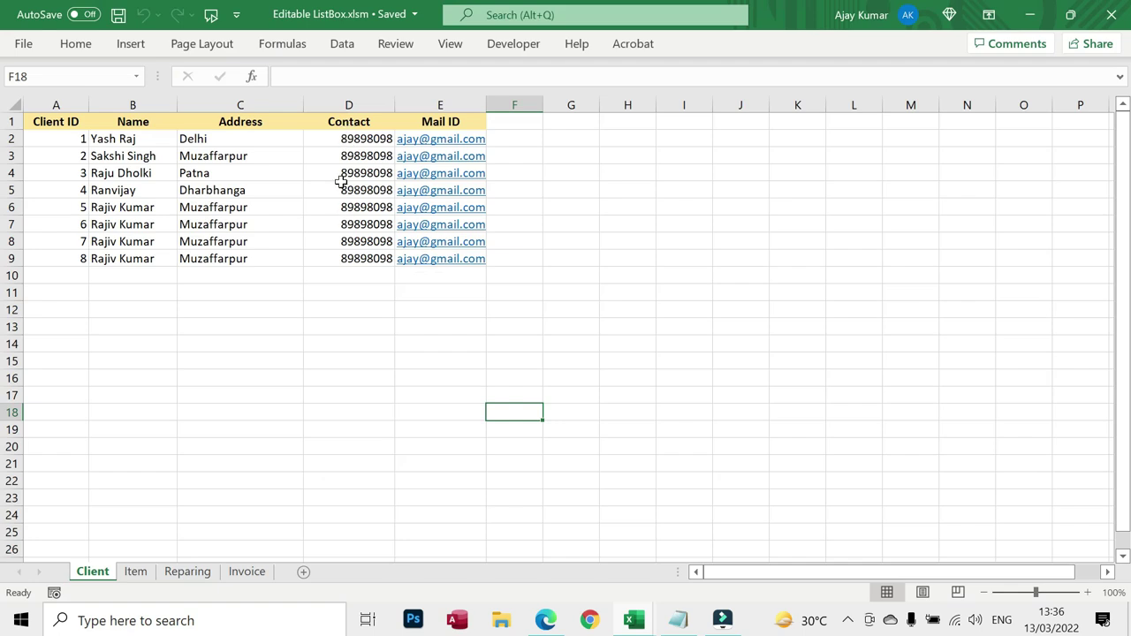
key("alt+F11")
Complete the line as .Column(4).Alignment = flexAlignRightCenter to right-align the Contact column.
type("4).al")
key("Tab")
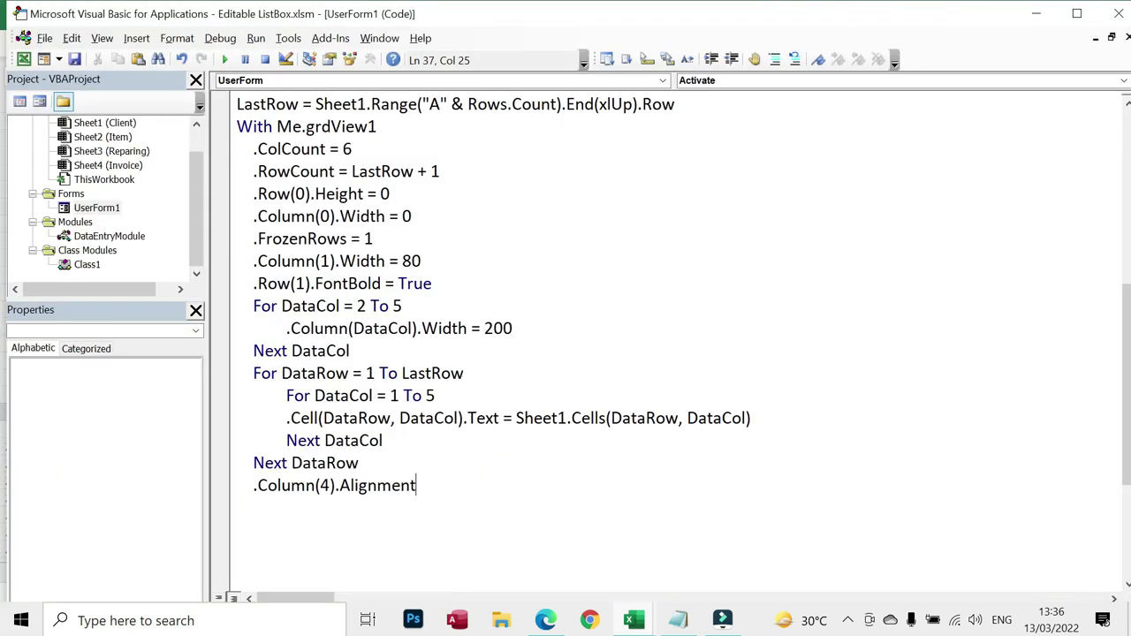
type("=")
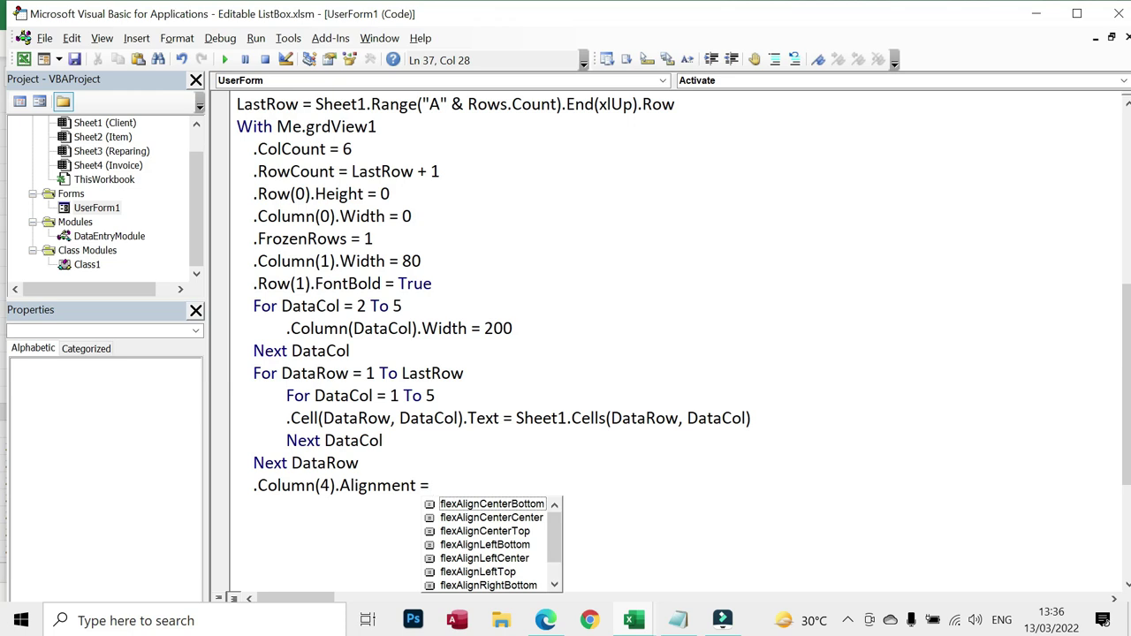
key("Down")
key("Down")
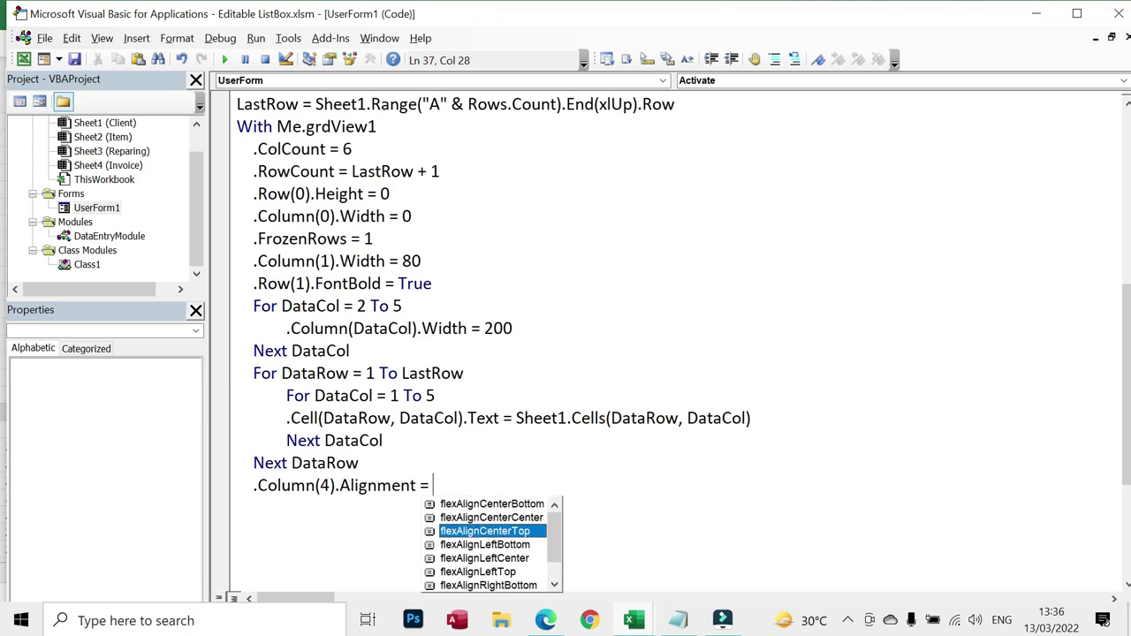
key("Down")
key("Down")
key("Down")
key("Down")
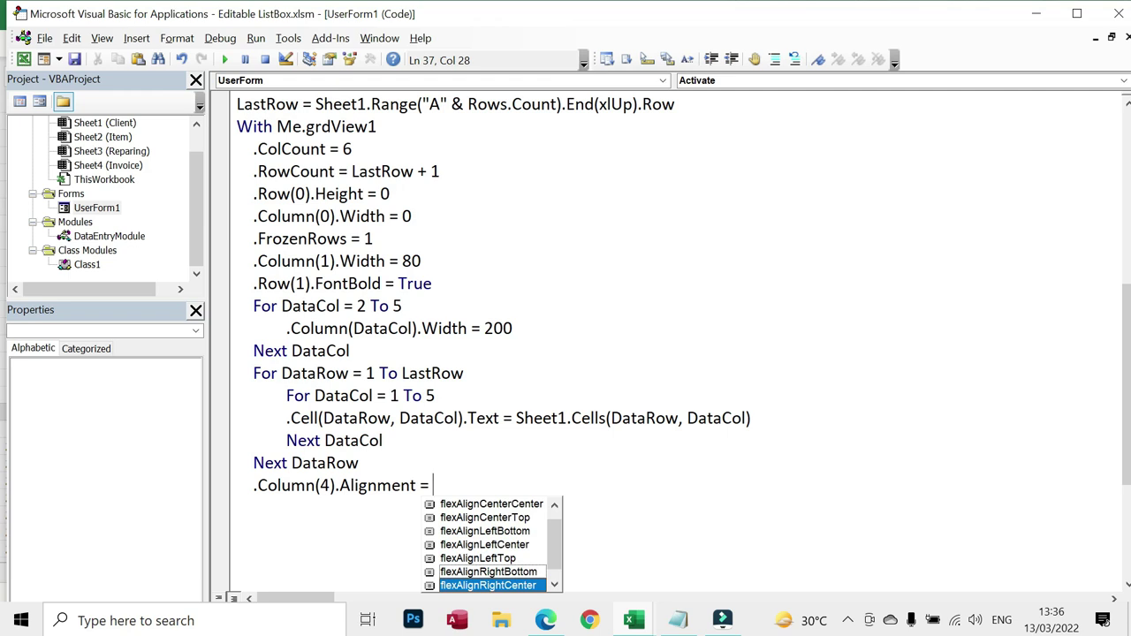
key("Down")
key("Up")
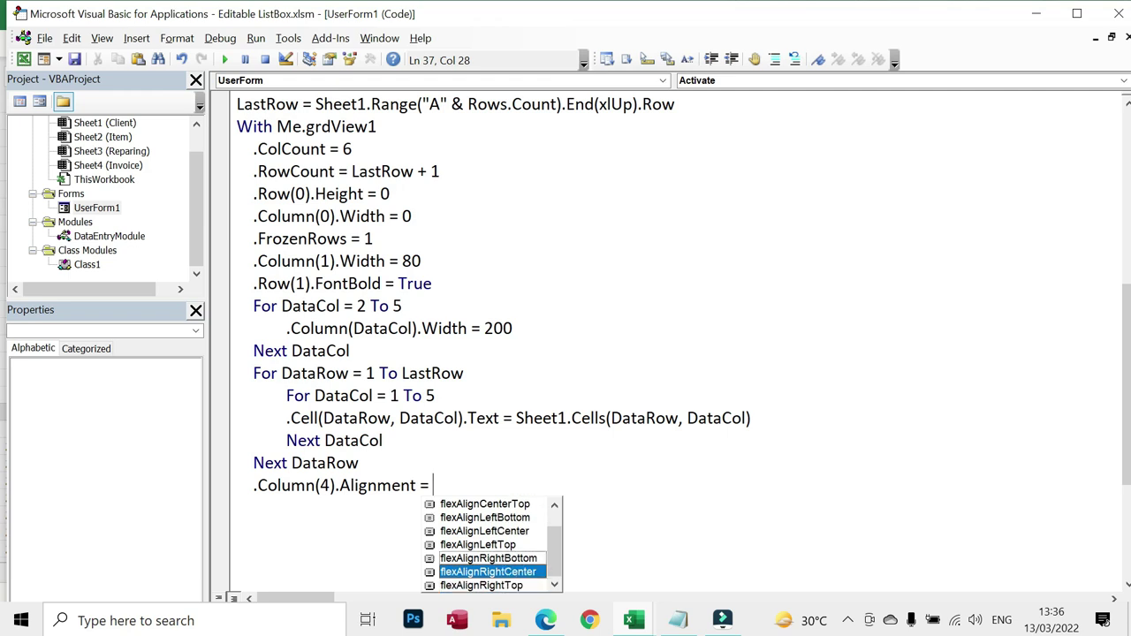
key("Tab")
In Excel, make row 9 taller (height 48) and vertically centre cell D9's contact number.
key("alt+F11")
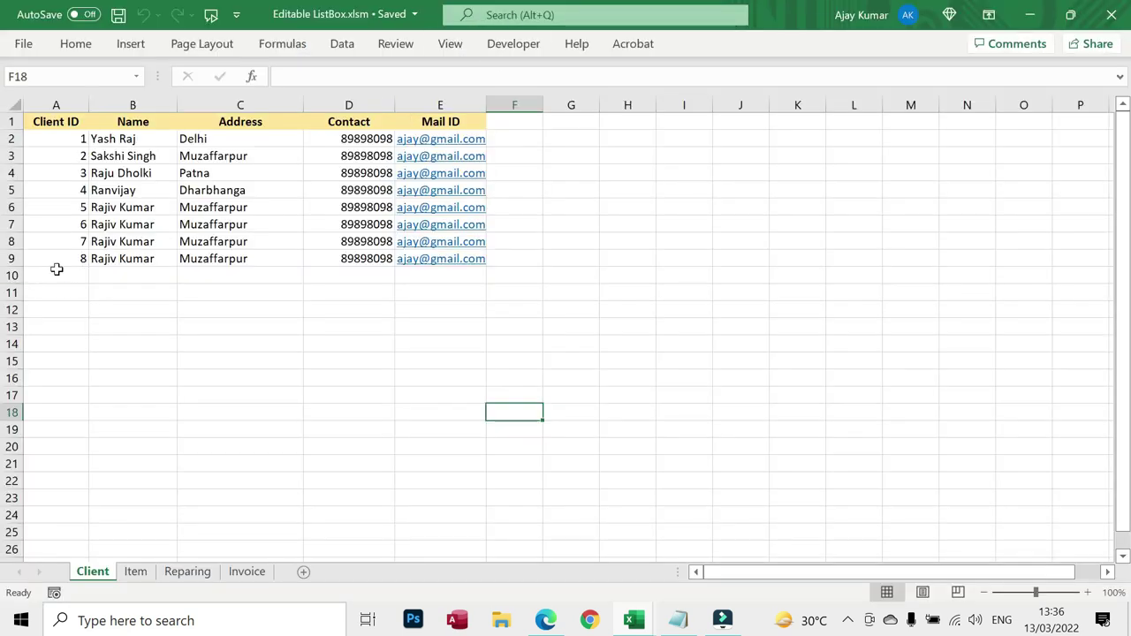
left_click_drag(12, 266, 12, 305)
left_click(354, 278)
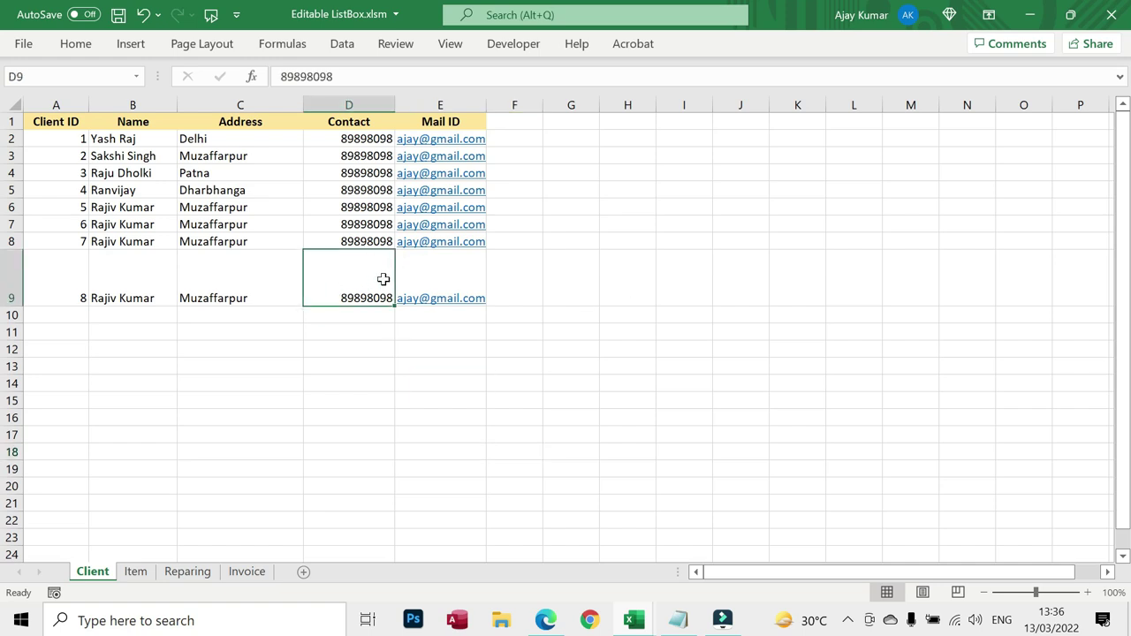
left_click(79, 44)
left_click(314, 78)
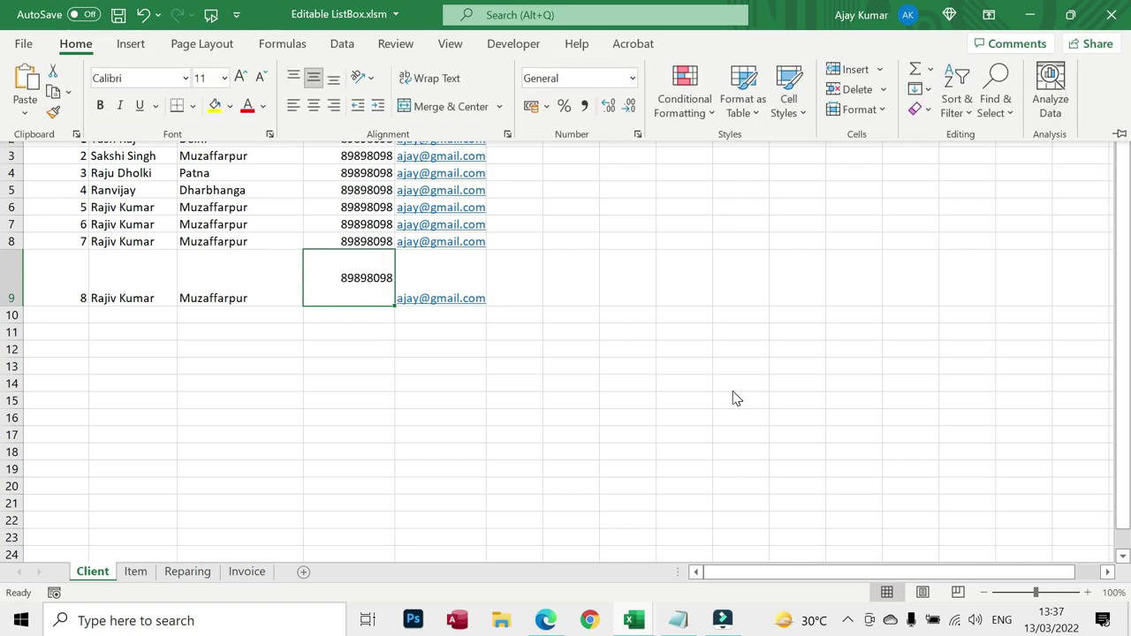
Test-run the form and scroll the grid to check the Contact column.
key("alt+F11")
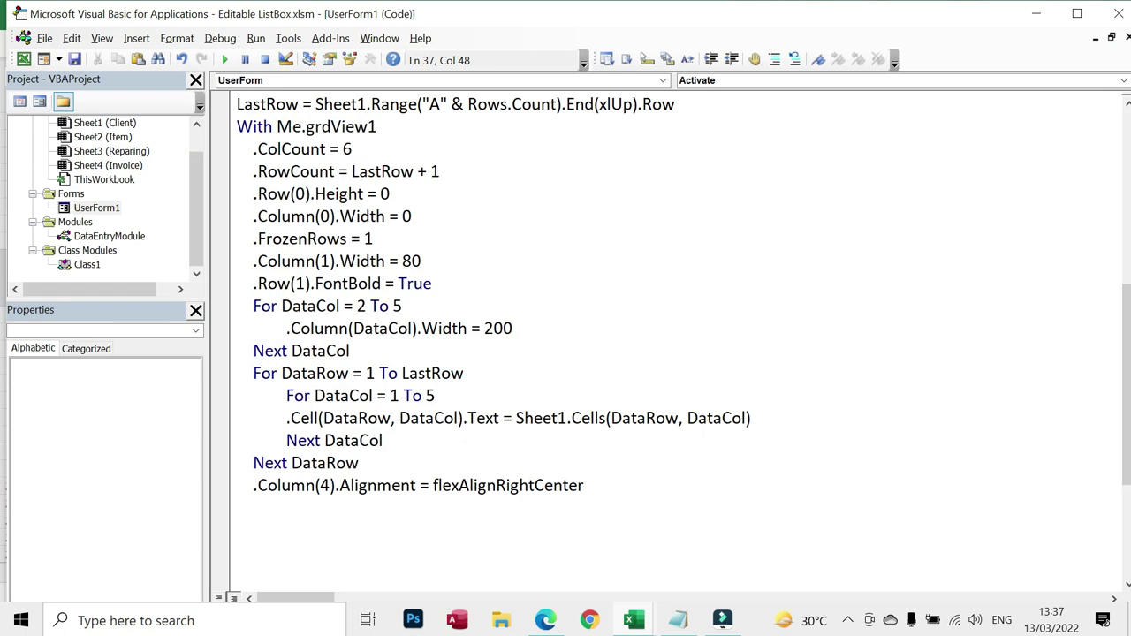
left_click(224, 59)
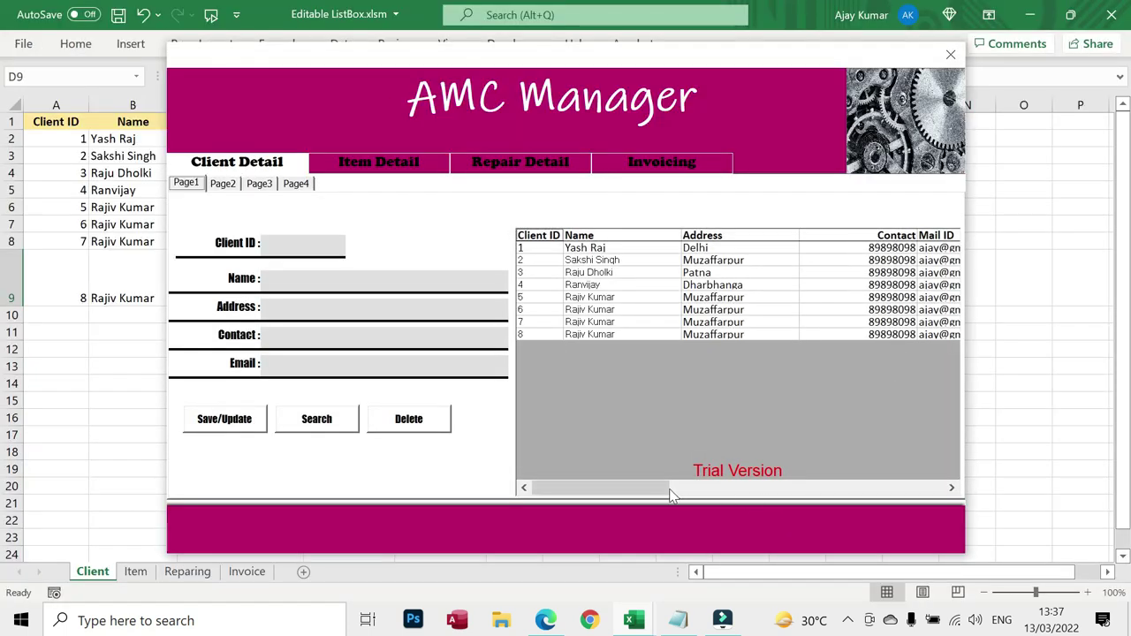
left_click_drag(669, 494, 760, 500)
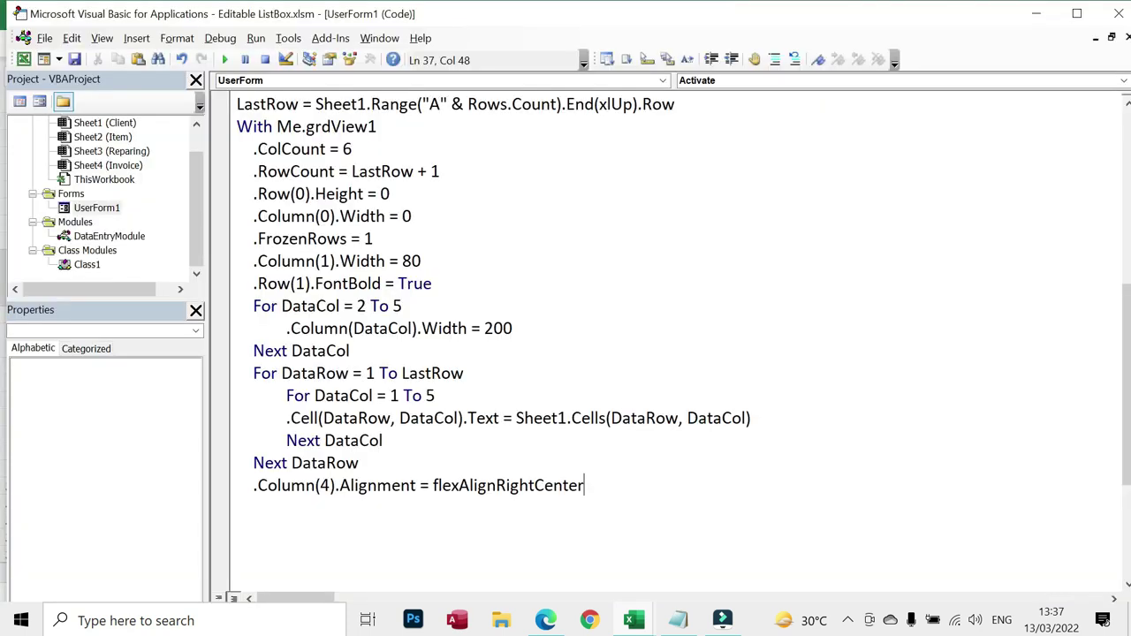
Add .Row(1).FontSize = 11 below the alignment line, then test-run and close the form.
key("Return")
type(".row")
key("Tab")
type("(")
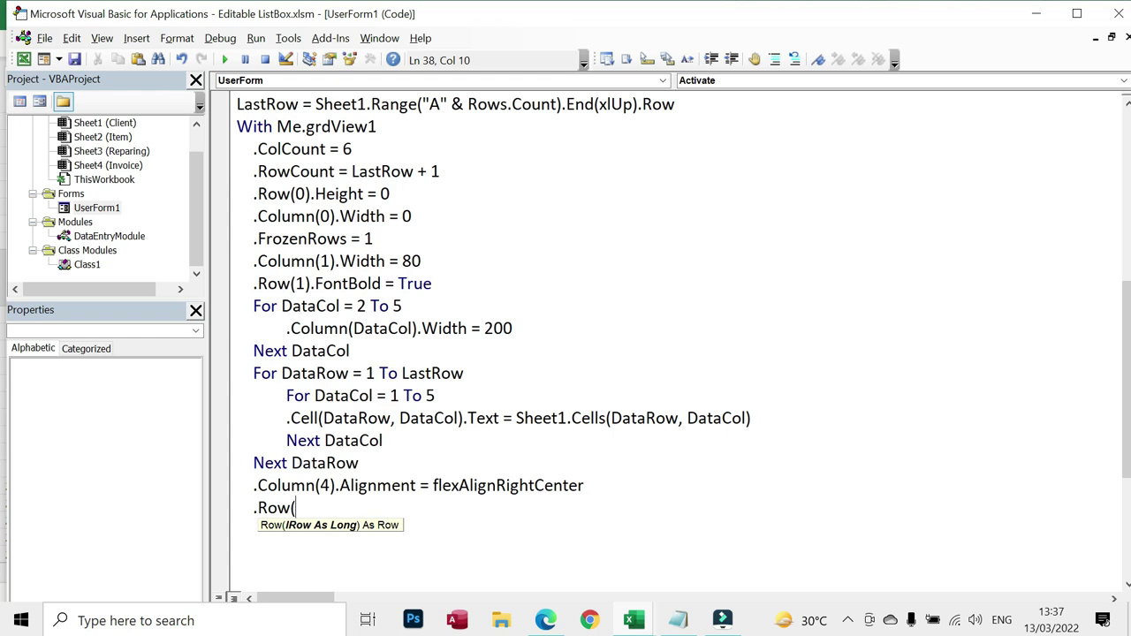
type("1).")
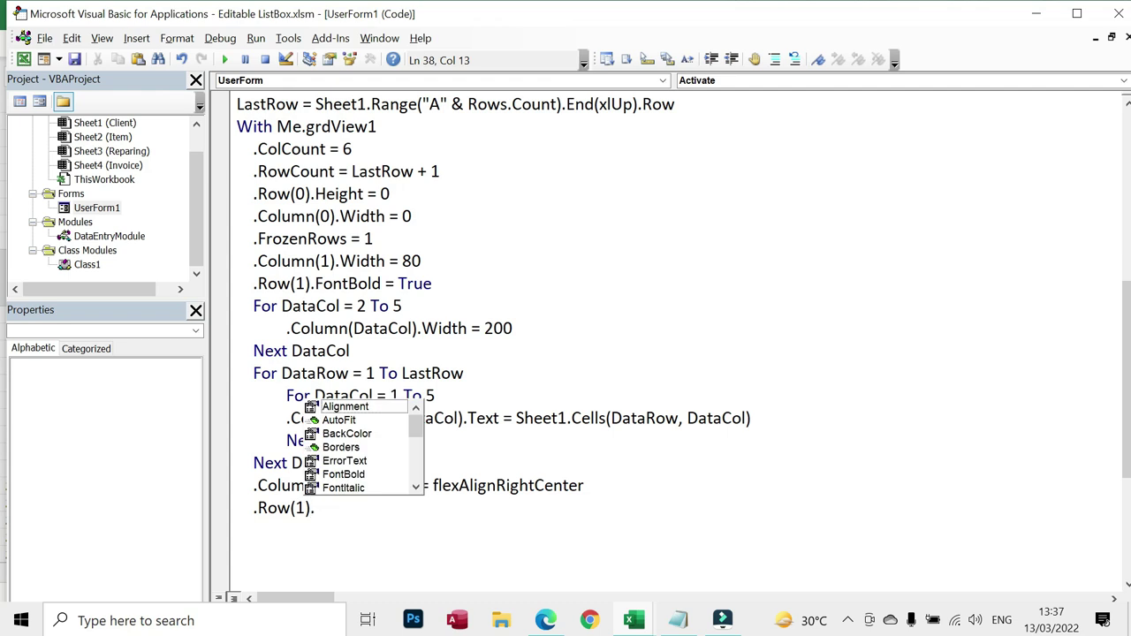
type("fon")
key("Down")
key("Down")
key("Down")
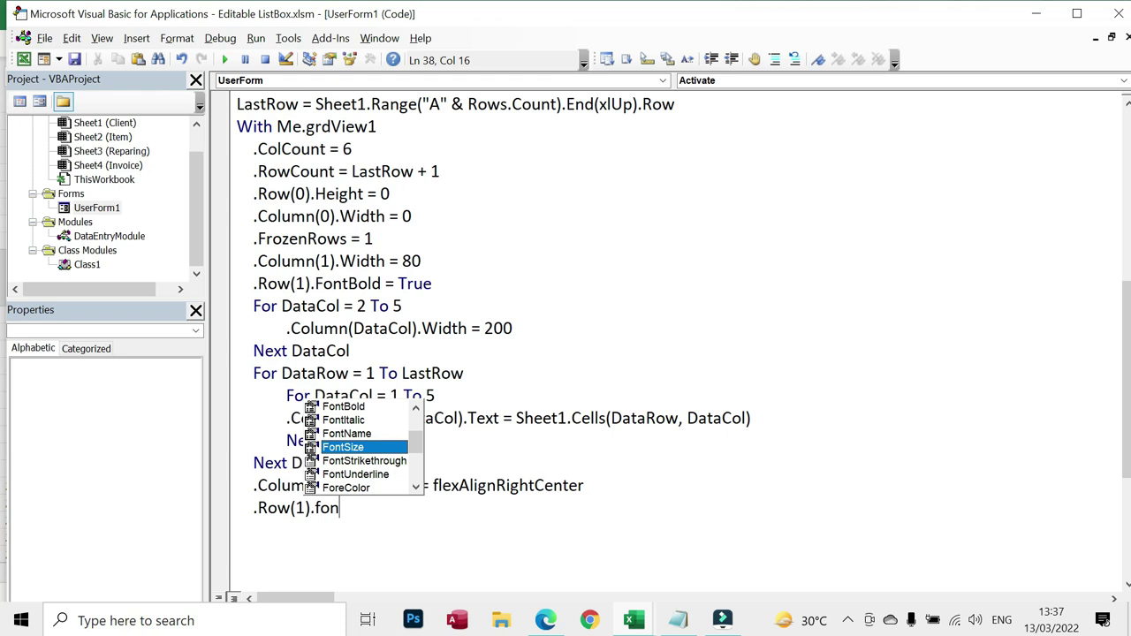
key("Tab")
type("= 11")
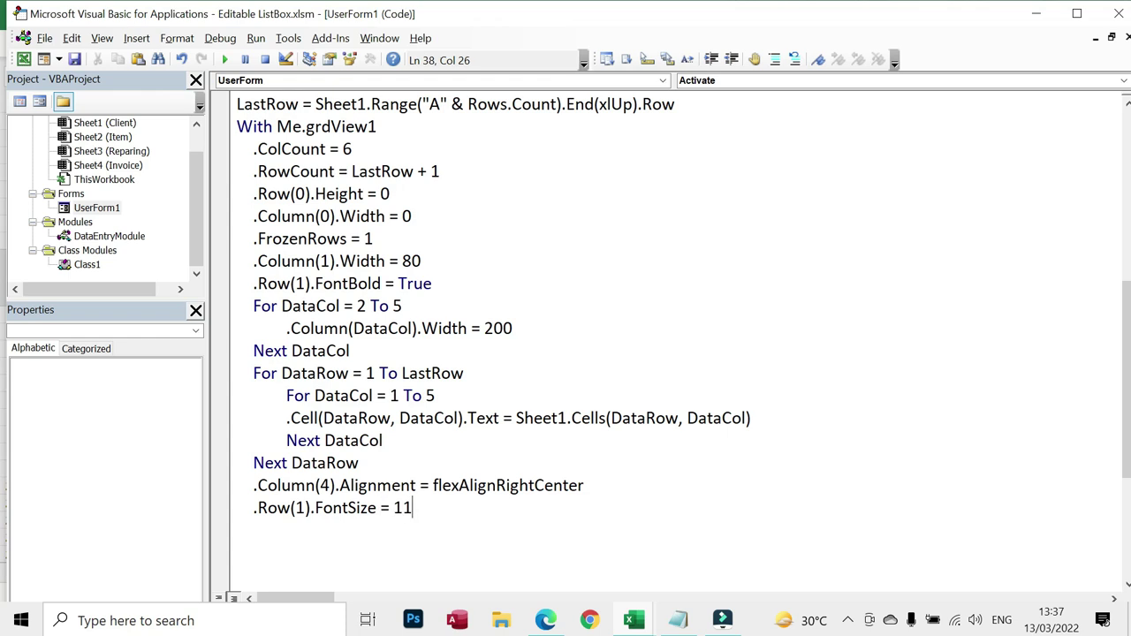
left_click(225, 59)
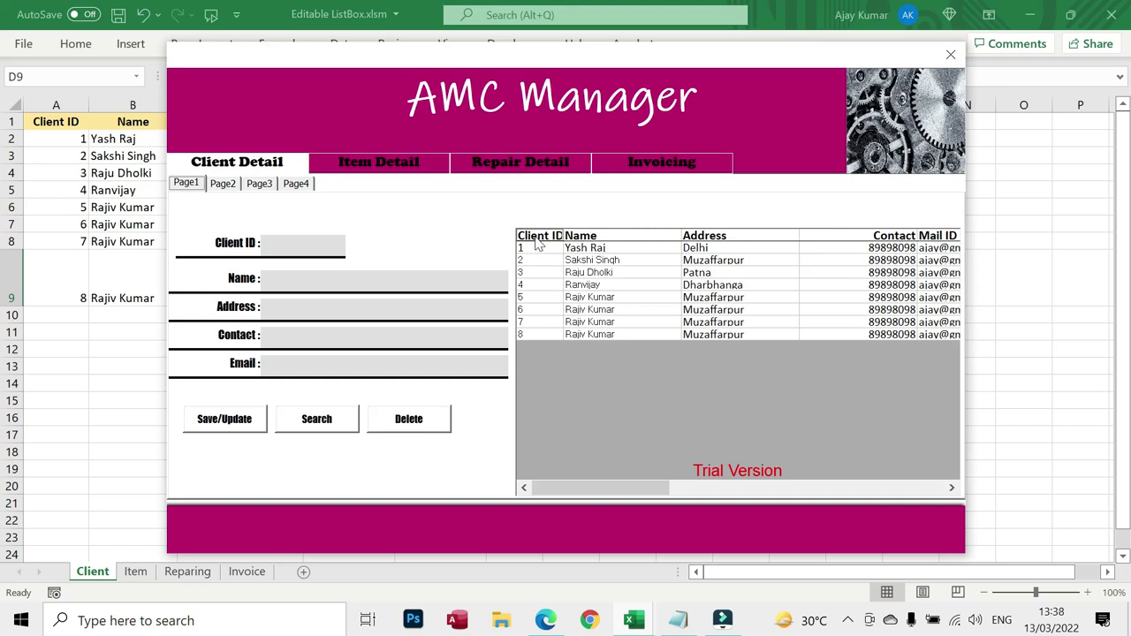
left_click(951, 55)
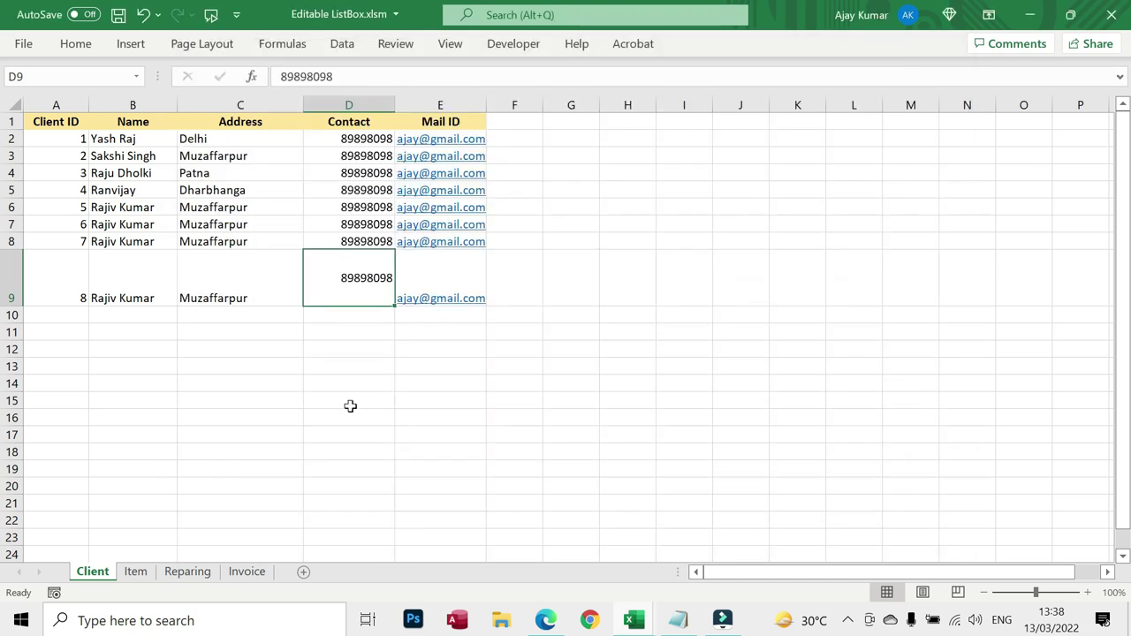
key("alt+F11")
Add .Row(1).BackColor = vbYellow below the font size line and test-run to see the yellow header.
key("Return")
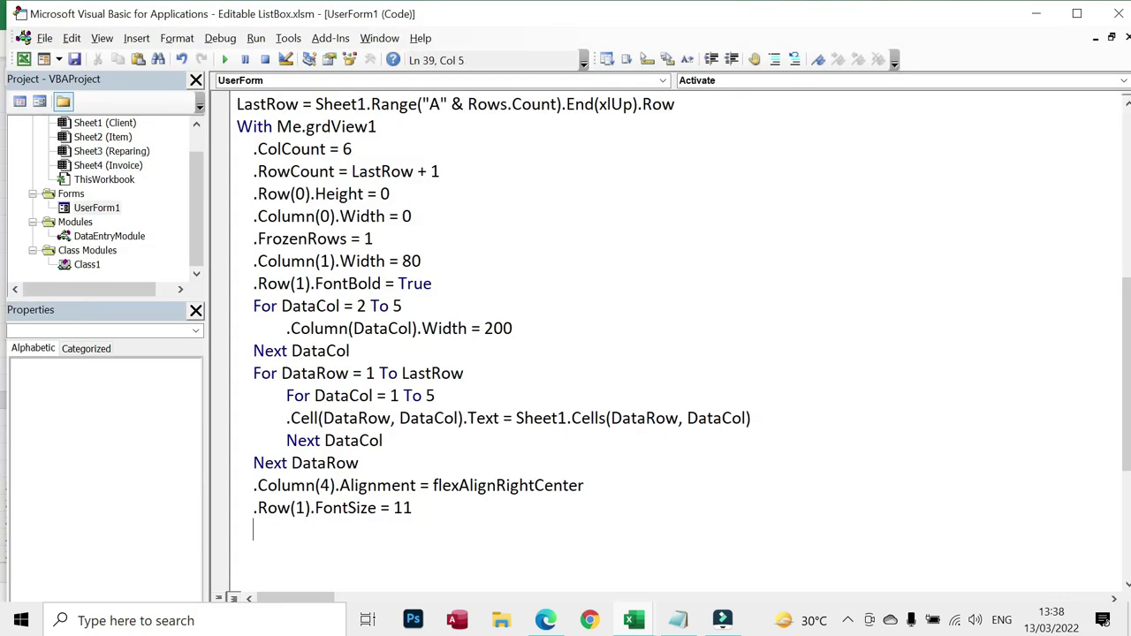
type(".row")
key("Tab")
type("(1).back")
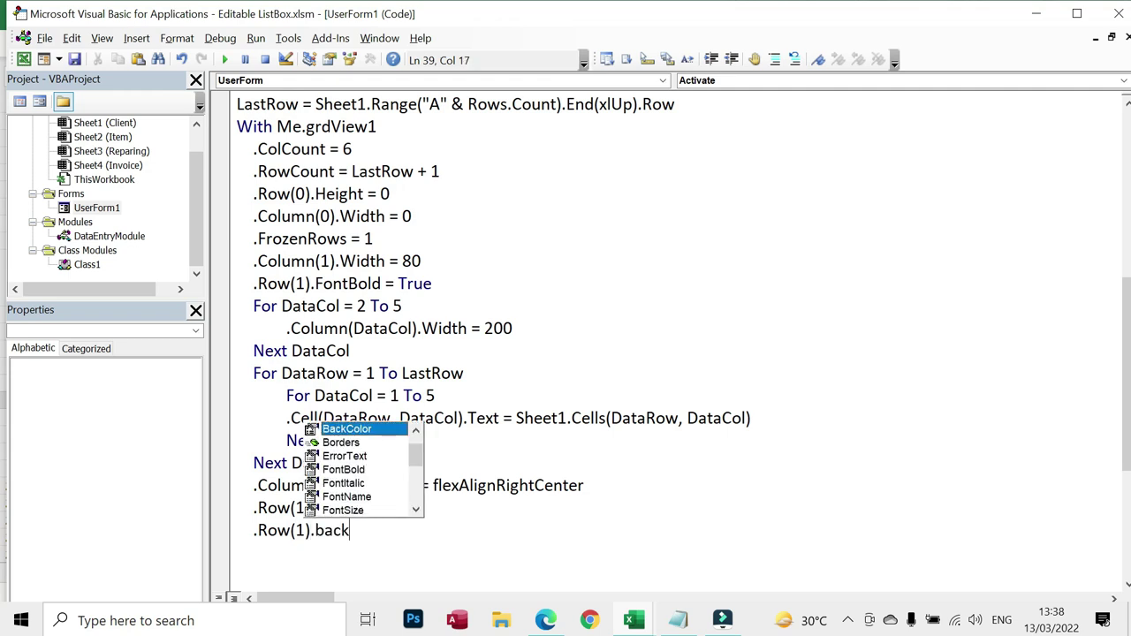
type(" = \"")
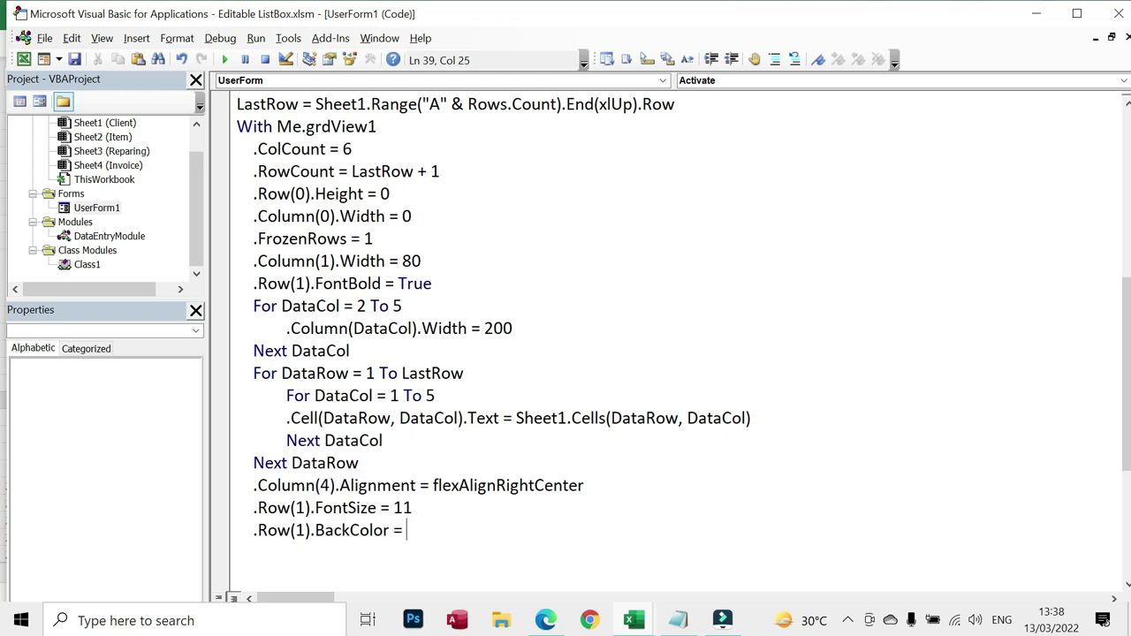
type("vbyellow")
key("Return")
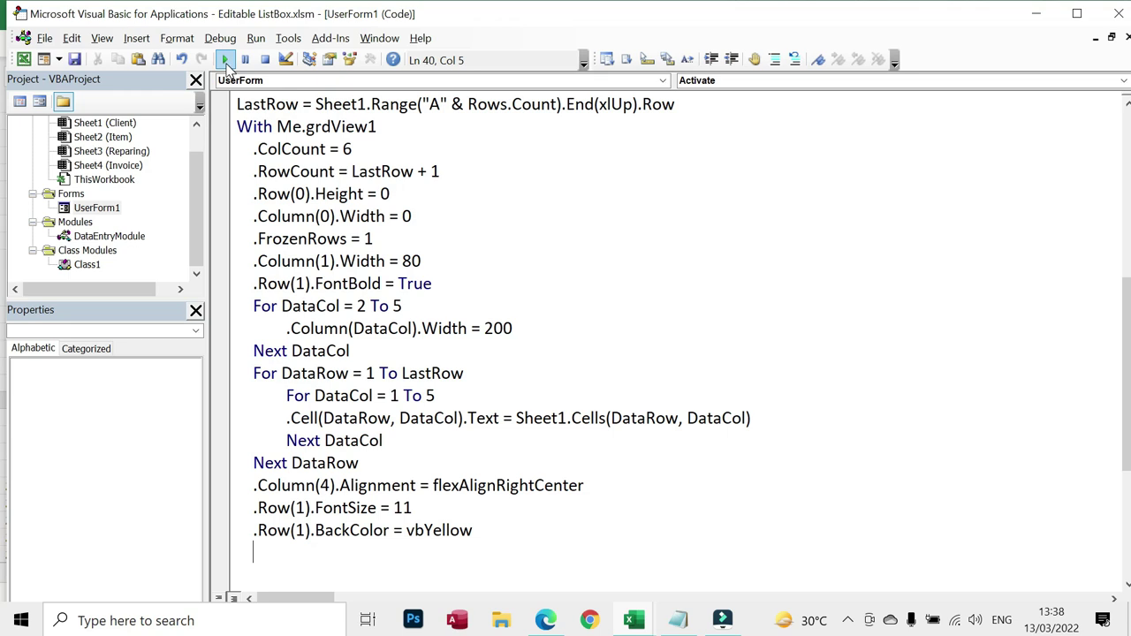
left_click(226, 59)
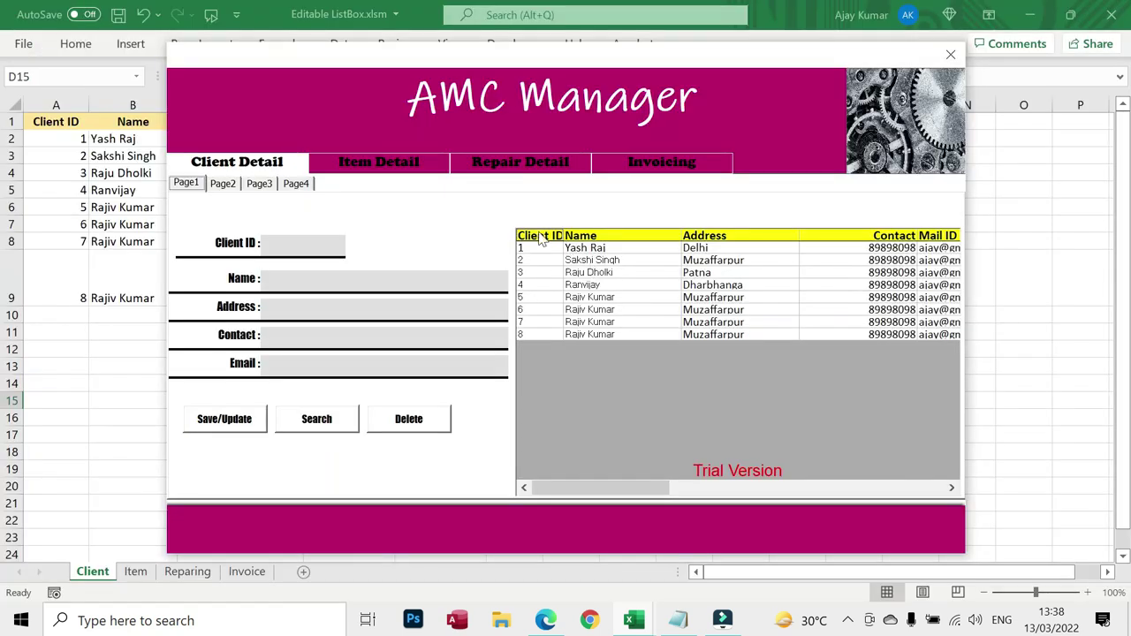
left_click(950, 56)
left_click(366, 466)
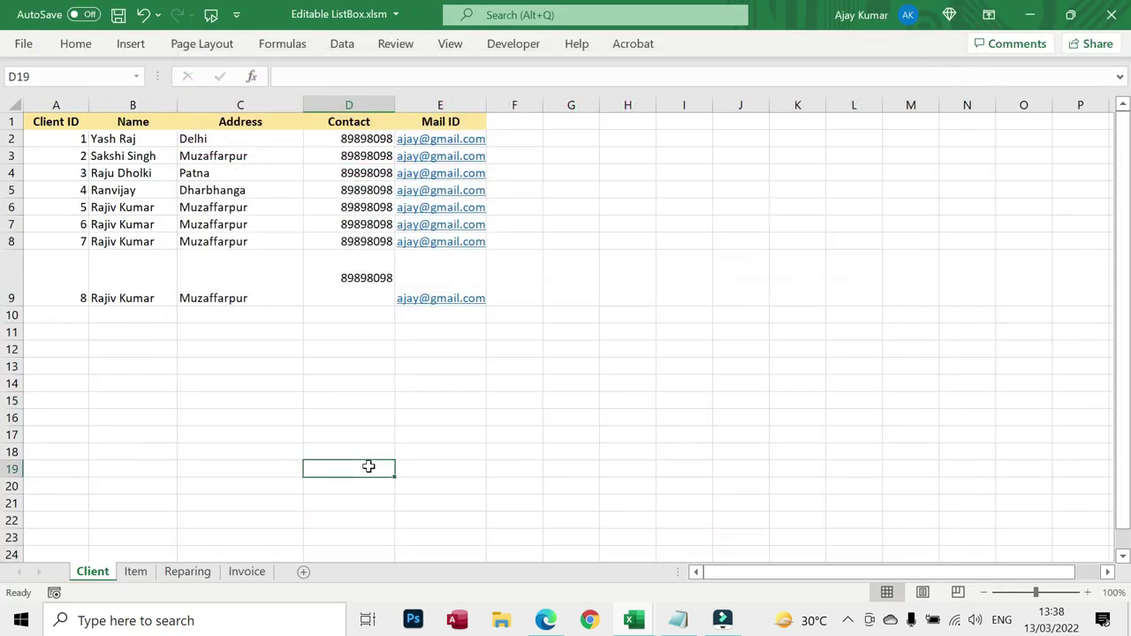
key("alt+F11")
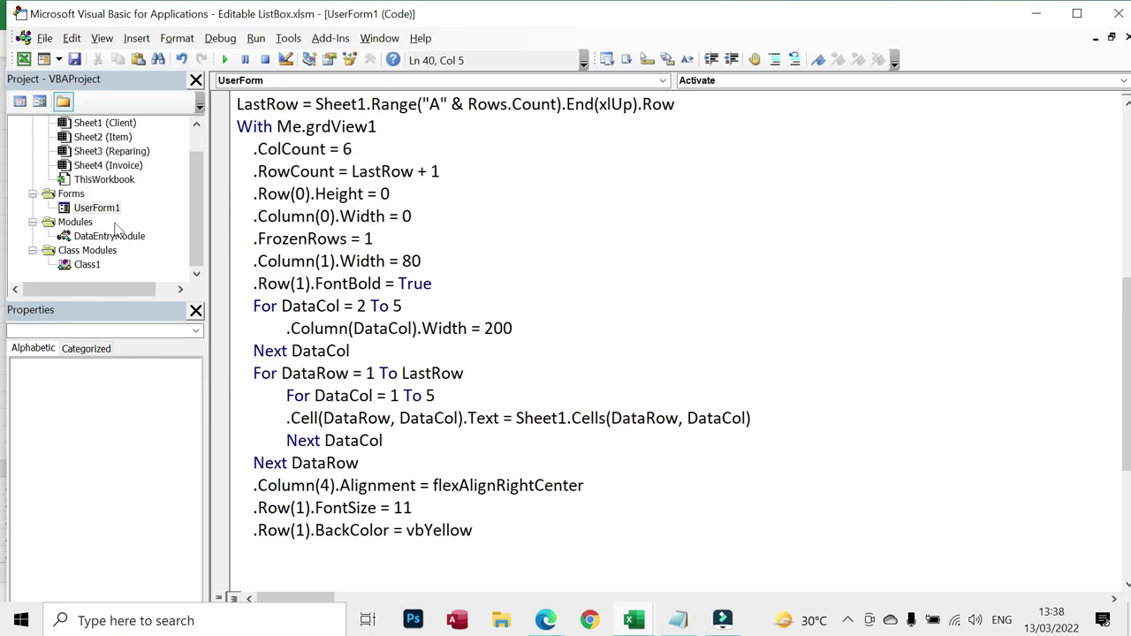
Look up the purple colour's RGB values in the Client ID text box's BackColor palette.
double_click(97, 210)
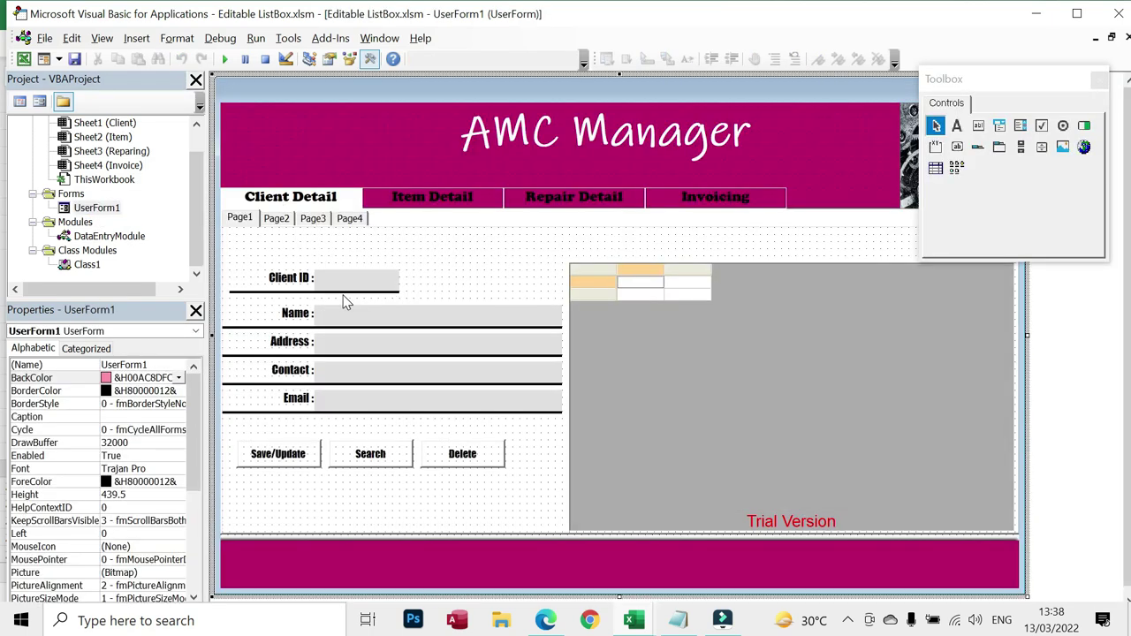
left_click(344, 293)
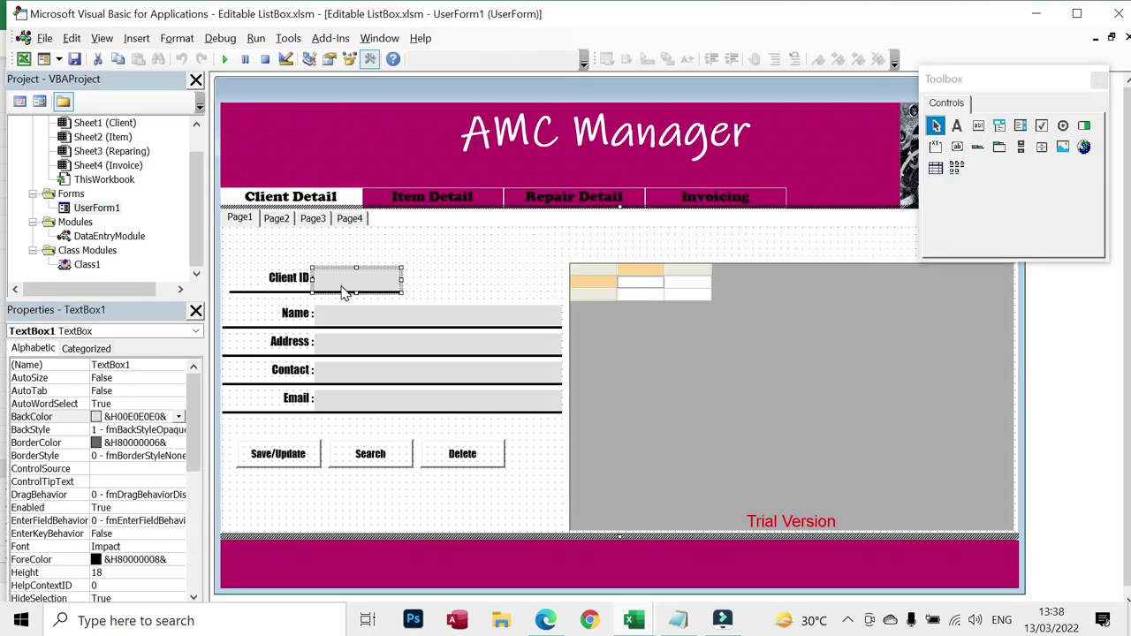
left_click(179, 418)
right_click(45, 526)
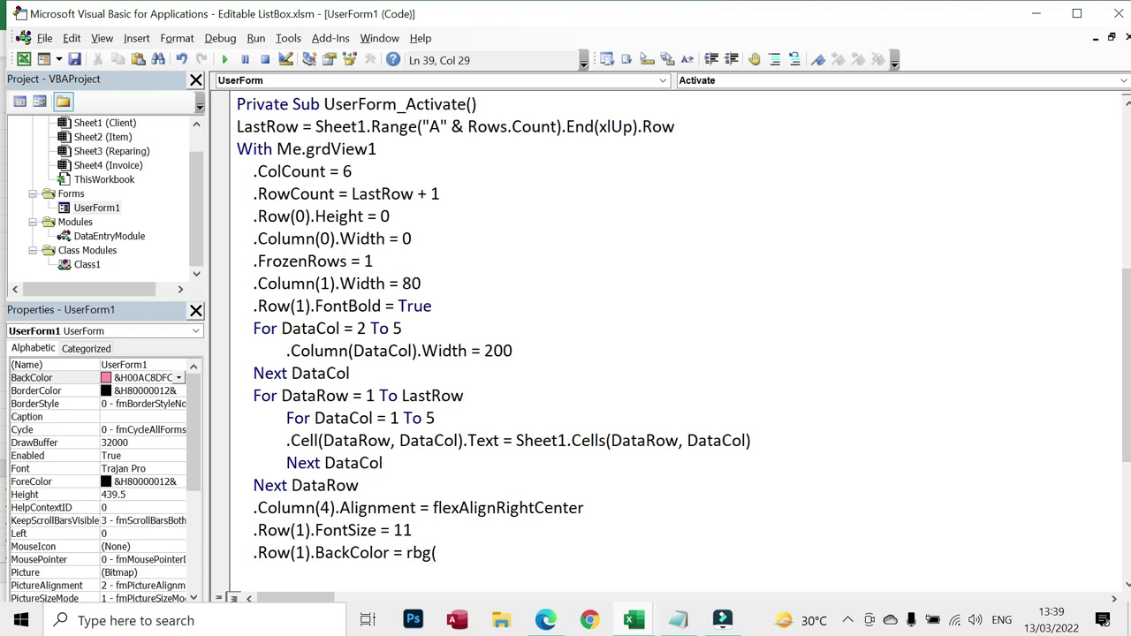
Change the header BackColor to RGB(159, 60, 157), fix the compile error, and test-run the form.
type("159, 60, 157")
type(")")
key("Return")
left_click(225, 60)
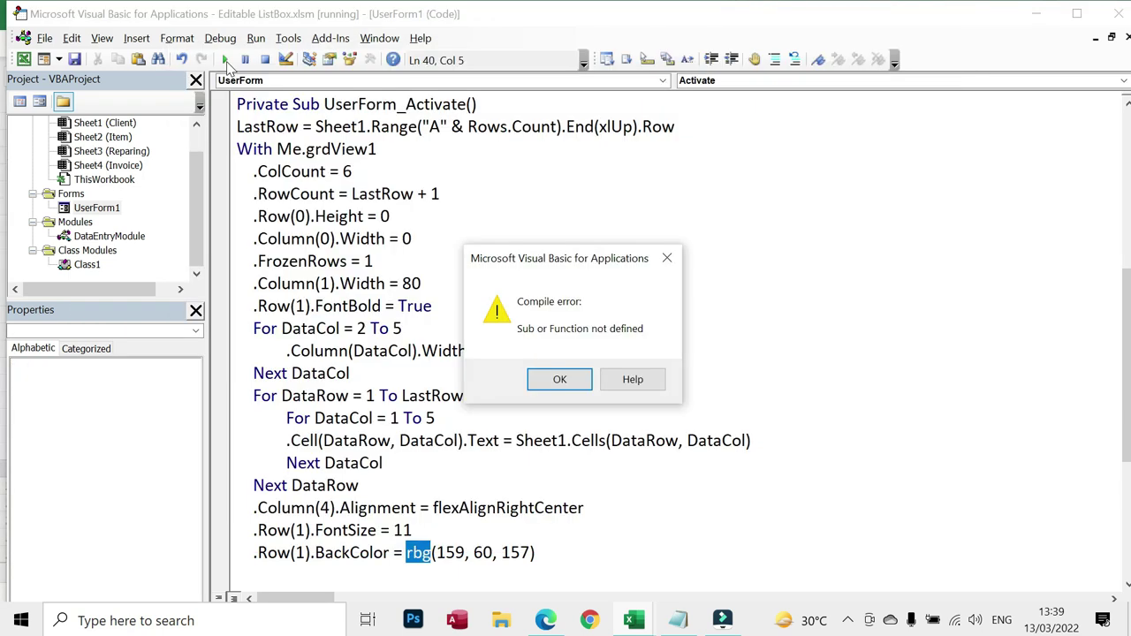
left_click(560, 379)
type("RGB")
left_click(254, 575)
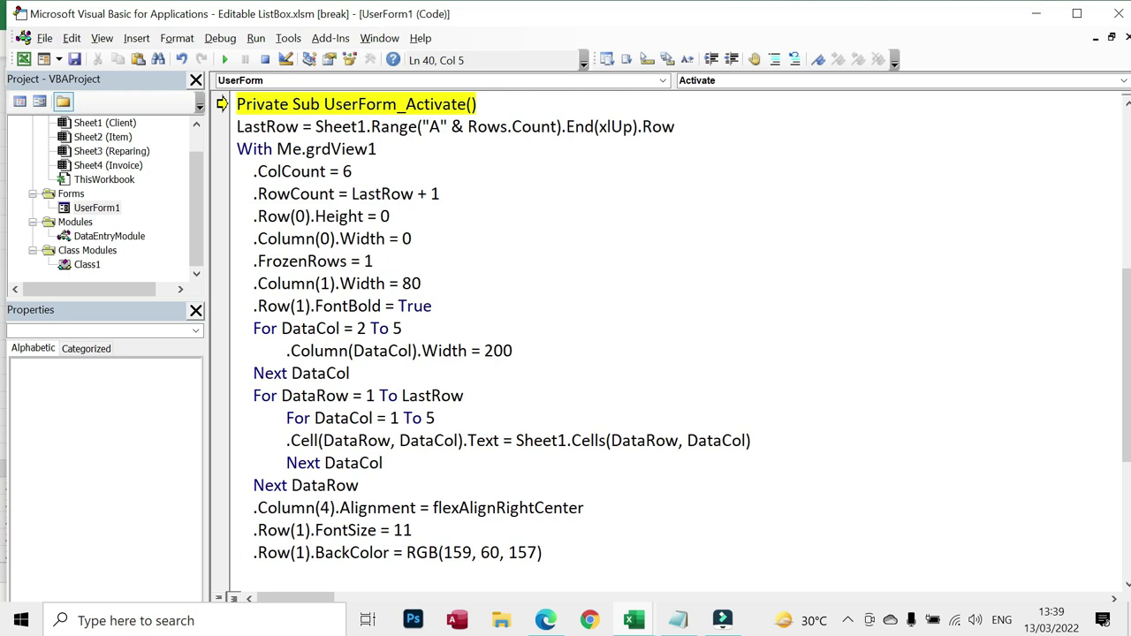
left_click(225, 59)
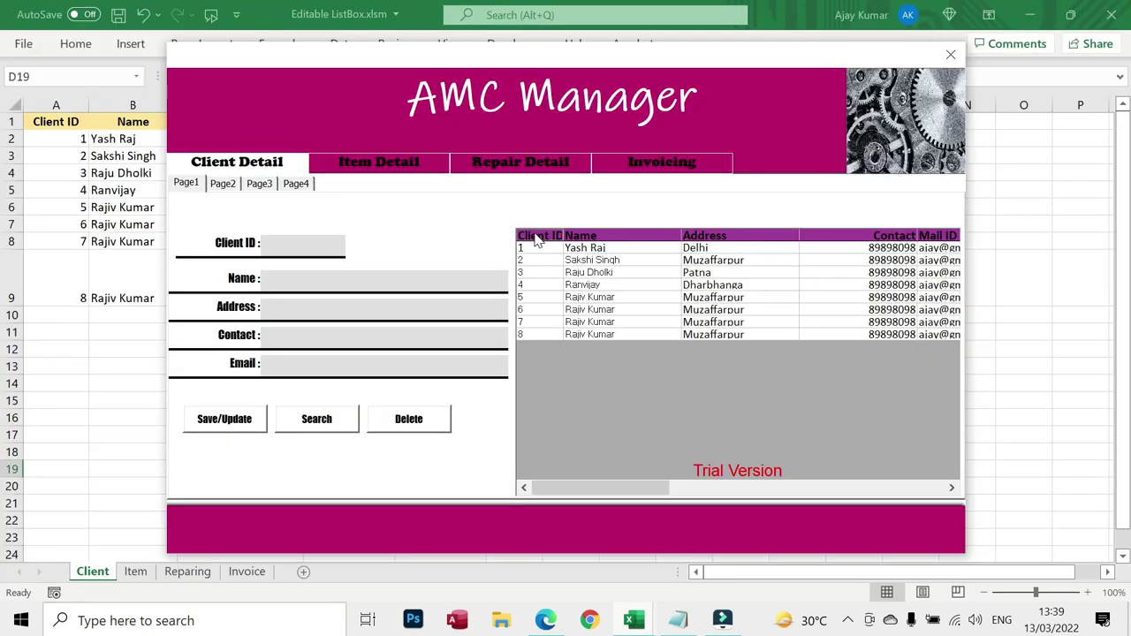
left_click(950, 58)
left_click(419, 294)
Add .Row(1).ForeColor = vbWhite so the header text is white.
key("alt+F11")
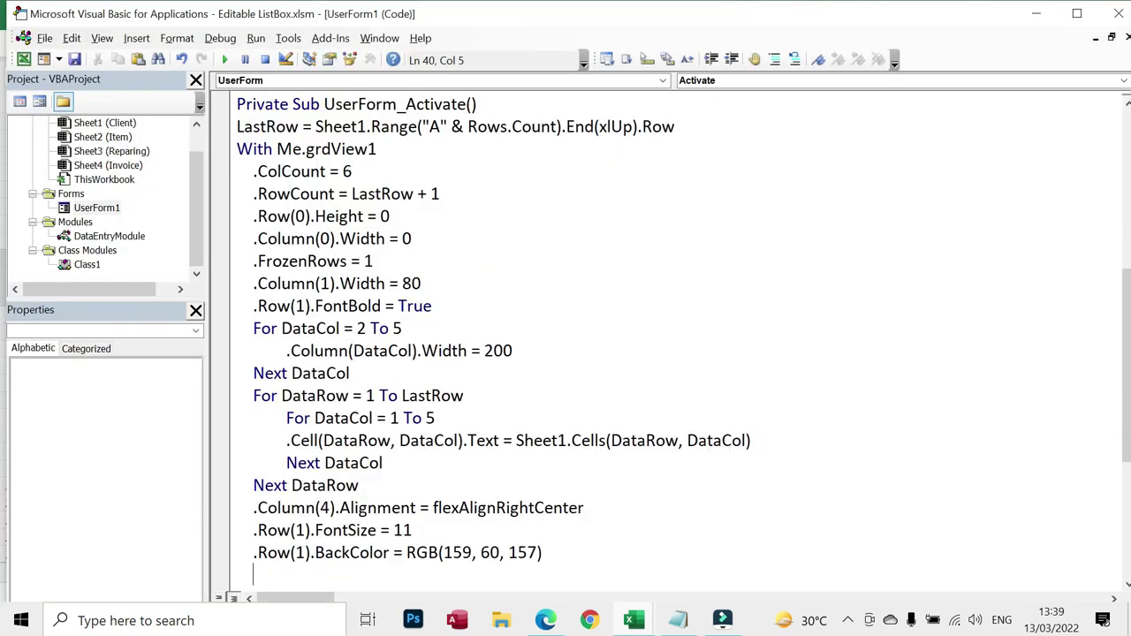
type(".row")
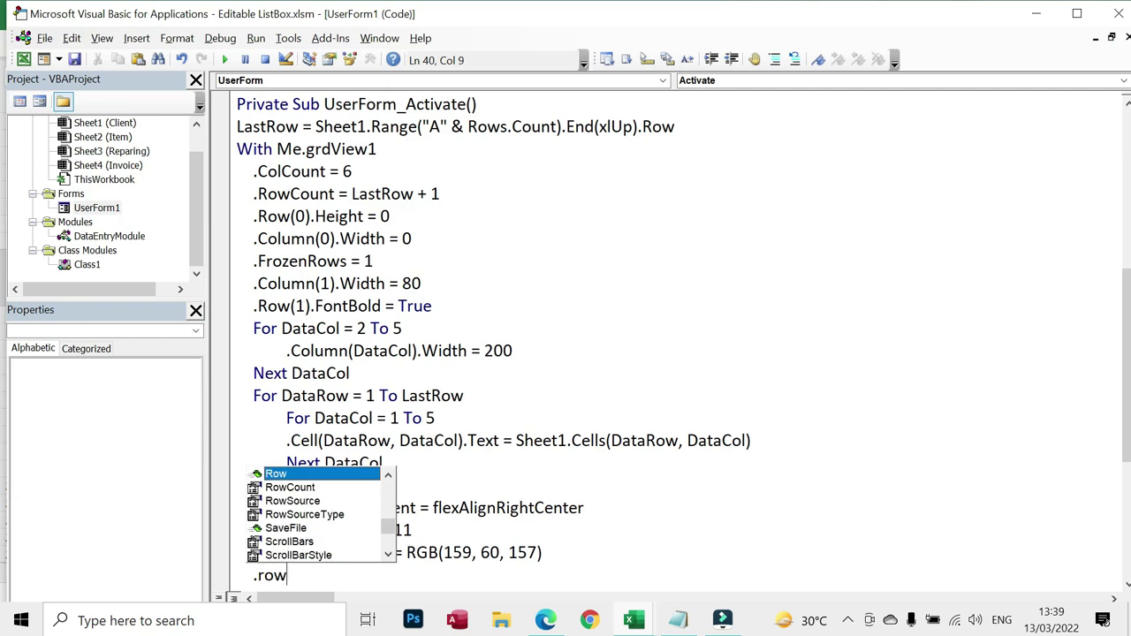
type("(1).fore")
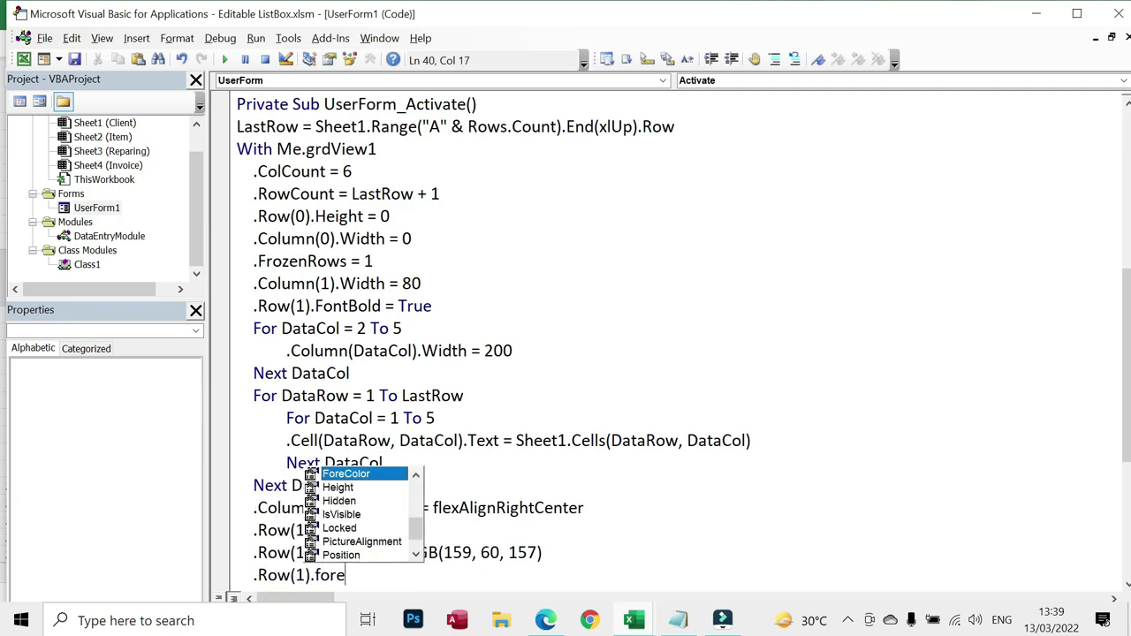
key("Tab")
type("= vbwhite")
Test-run the form, try selecting a client row, then select the grid in UserForm1's designer.
key("F5")
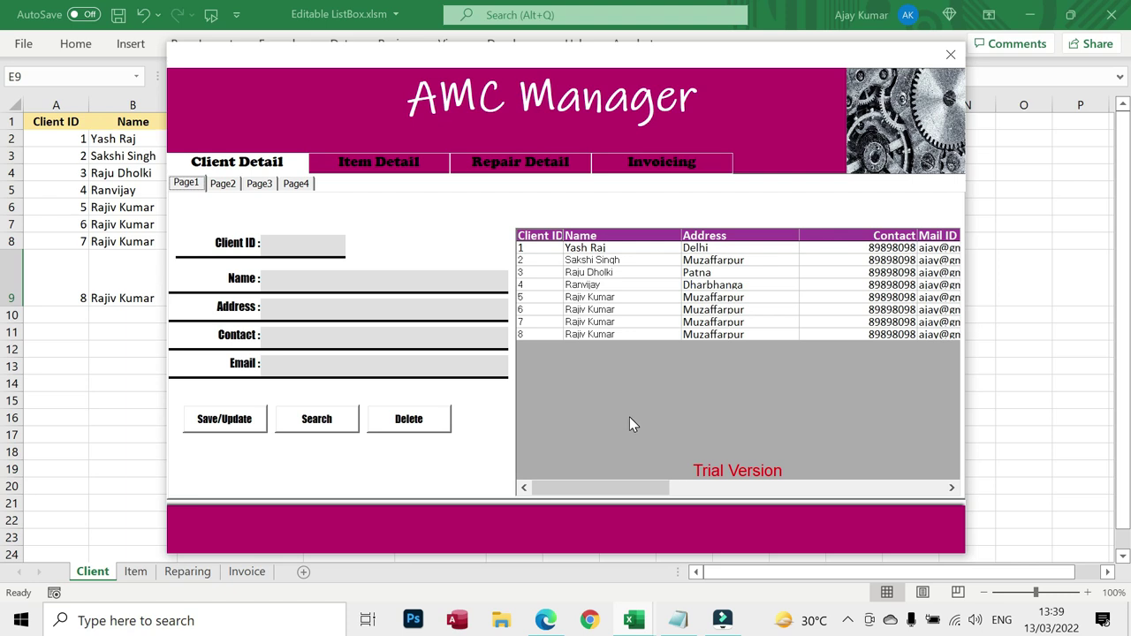
left_click(616, 298)
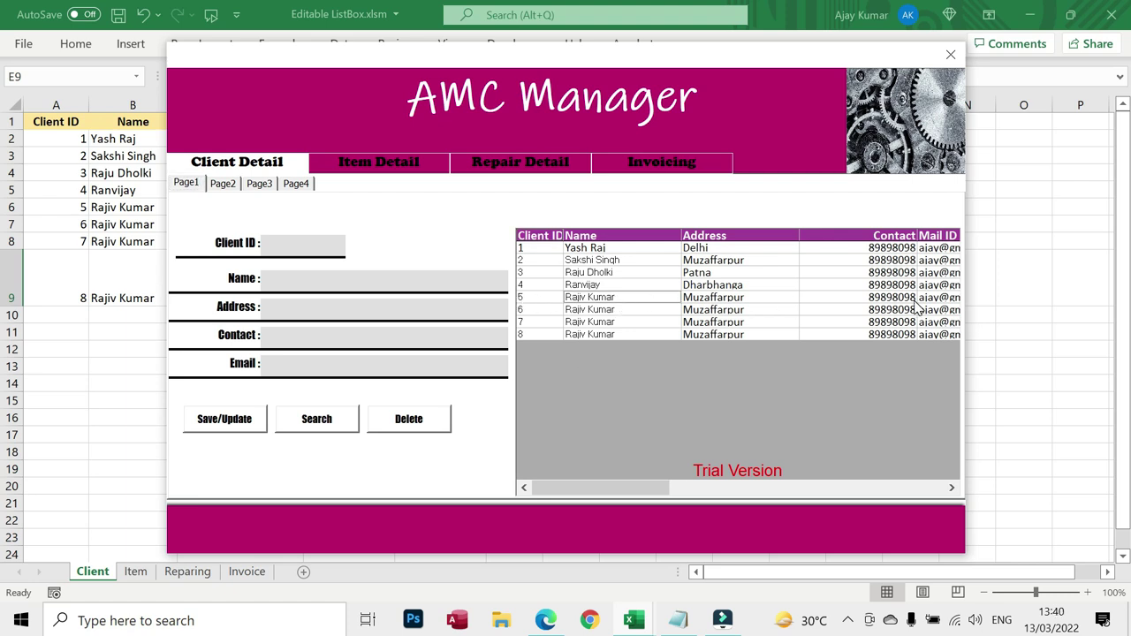
left_click(949, 54)
left_click(539, 302)
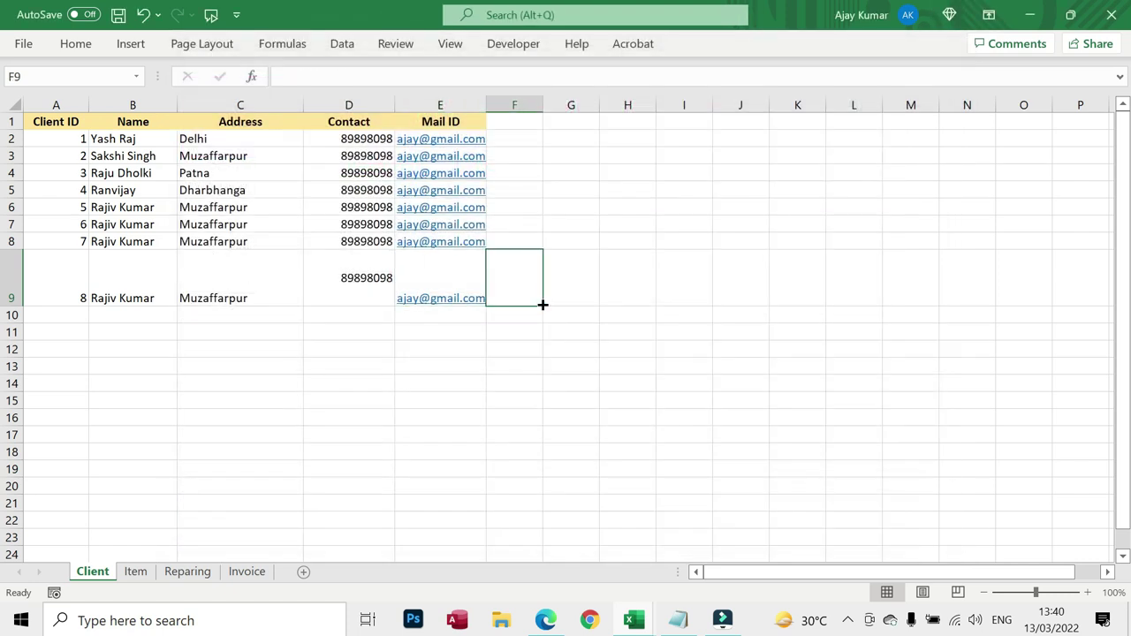
key("alt+F11")
double_click(88, 210)
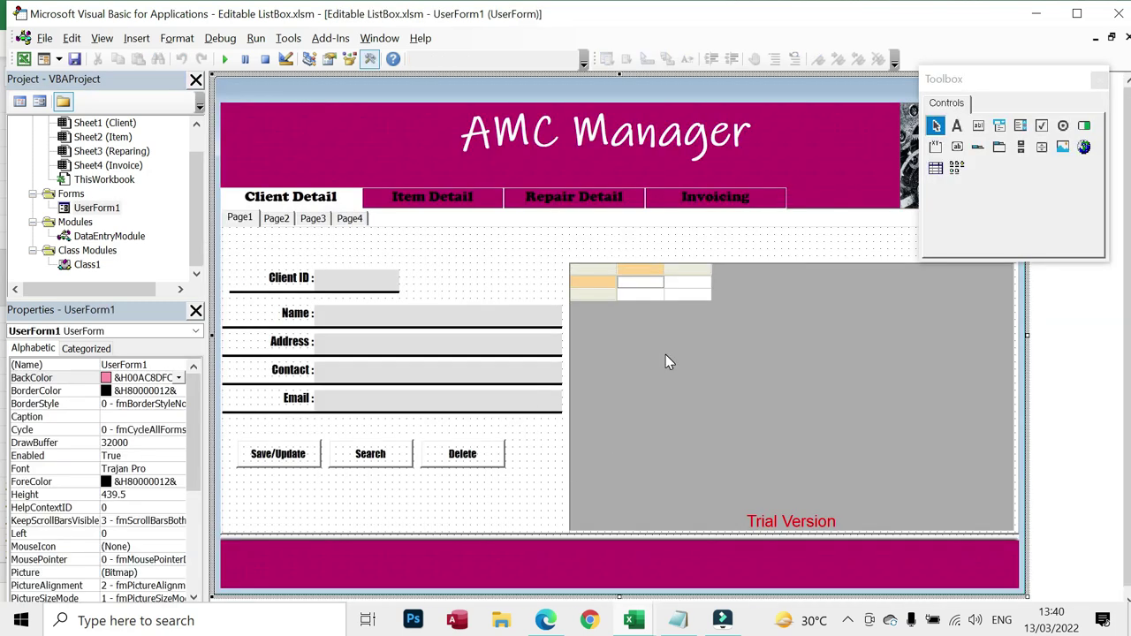
left_click(665, 361)
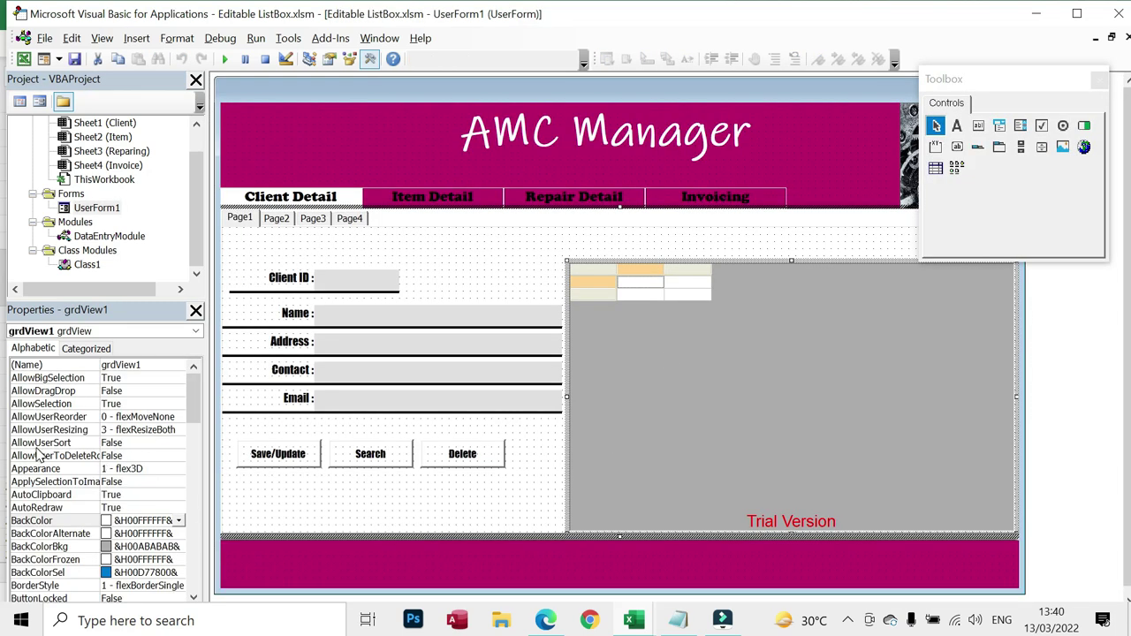
Set grdView1's SelectionMode to select whole rows, then reselect the grid on the form.
scroll(45, 457, "down", 8)
left_click(216, 560)
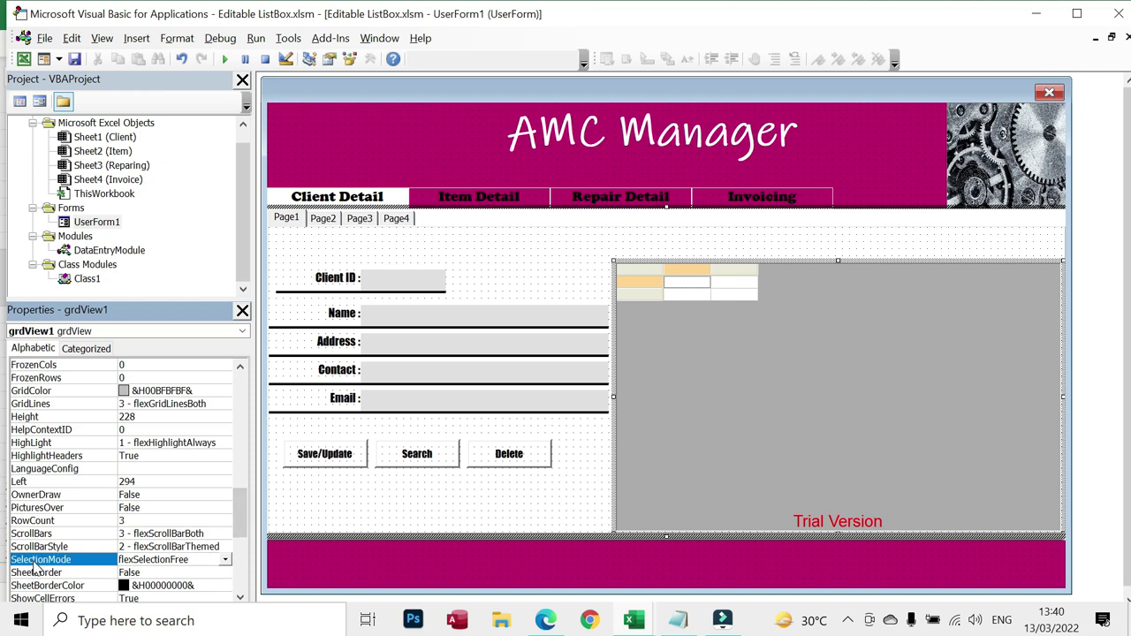
left_click(226, 560)
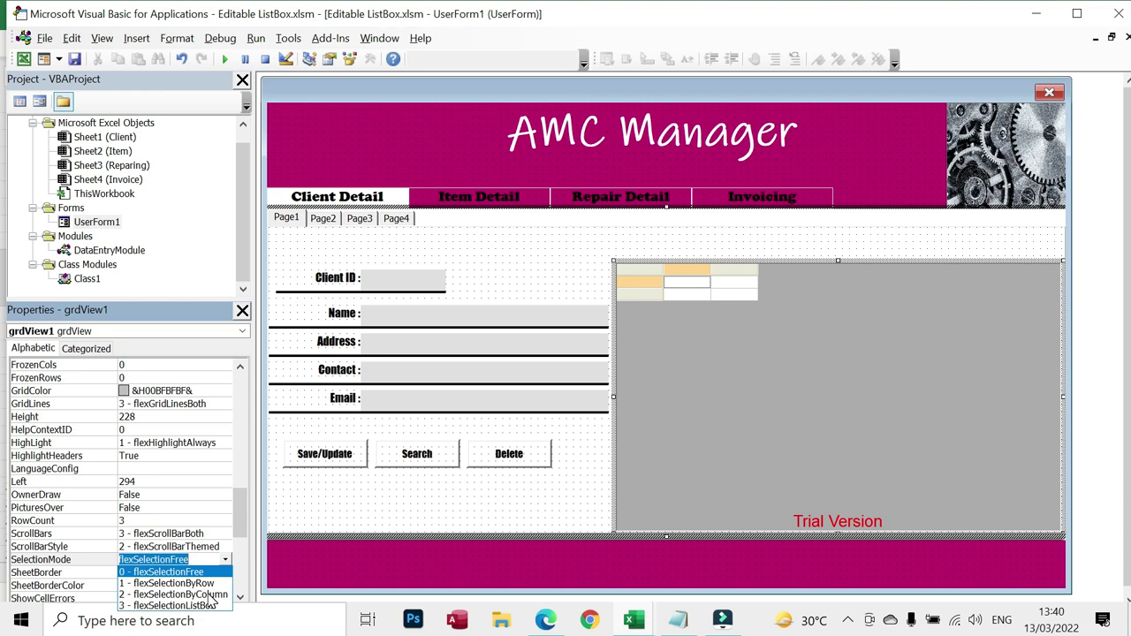
left_click(212, 584)
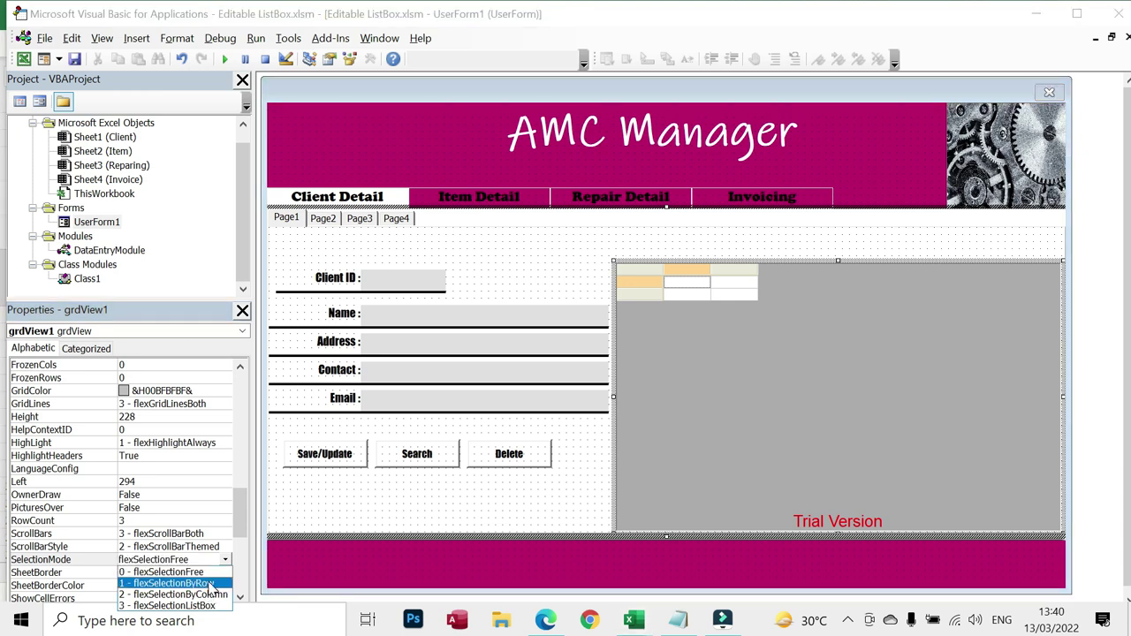
left_click(564, 254)
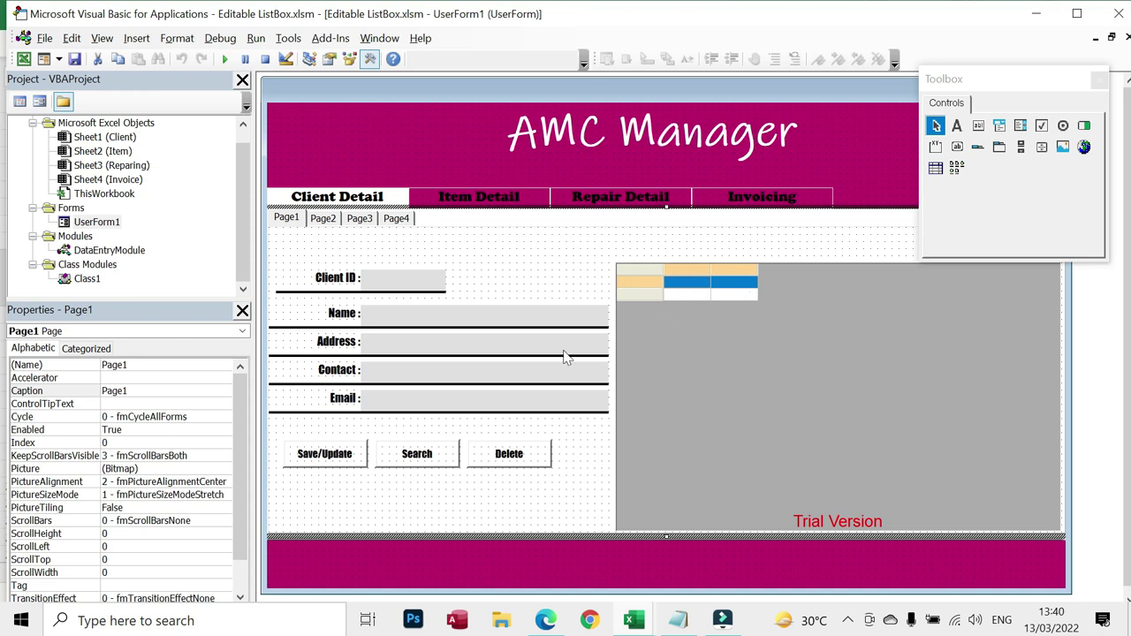
left_click_drag(240, 529, 241, 558)
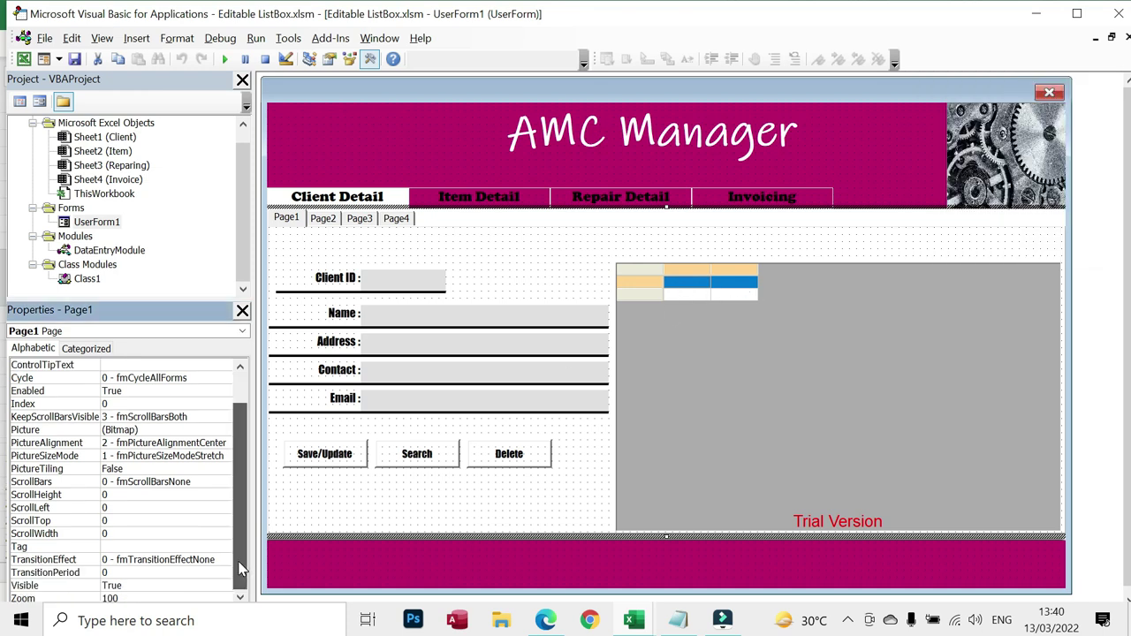
left_click(740, 335)
mouse_move(240, 402)
left_mouse_down()
mouse_move(239, 565)
mouse_move(236, 544)
left_mouse_up()
Try the other SelectionMode options and settle on list-box style selection for grdView1.
left_click(232, 421)
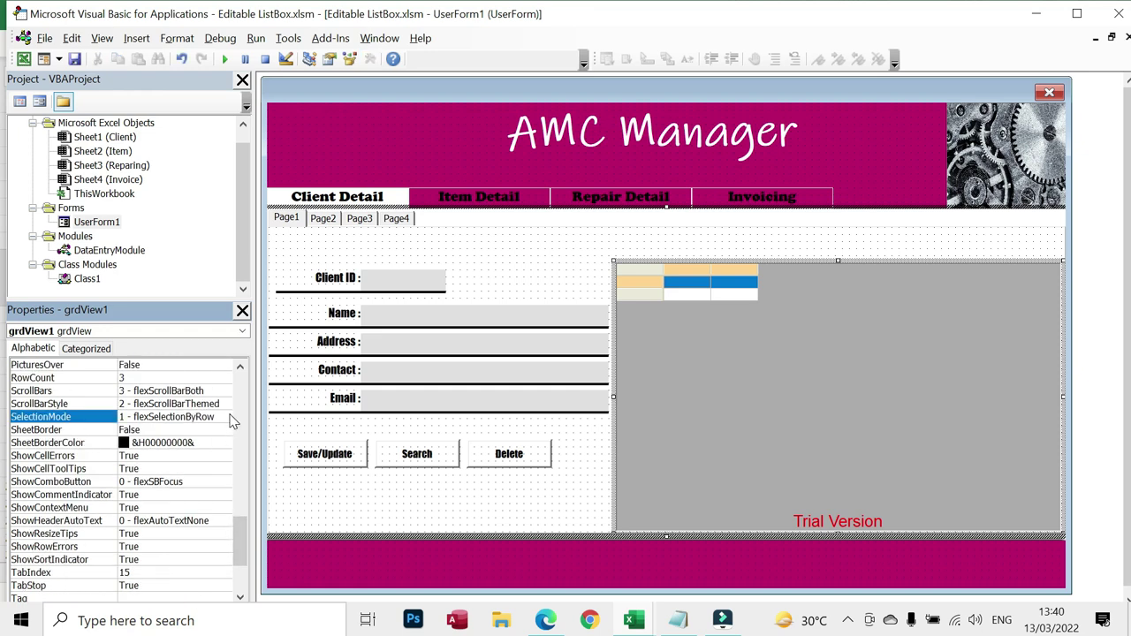
left_click(227, 417)
left_click(225, 454)
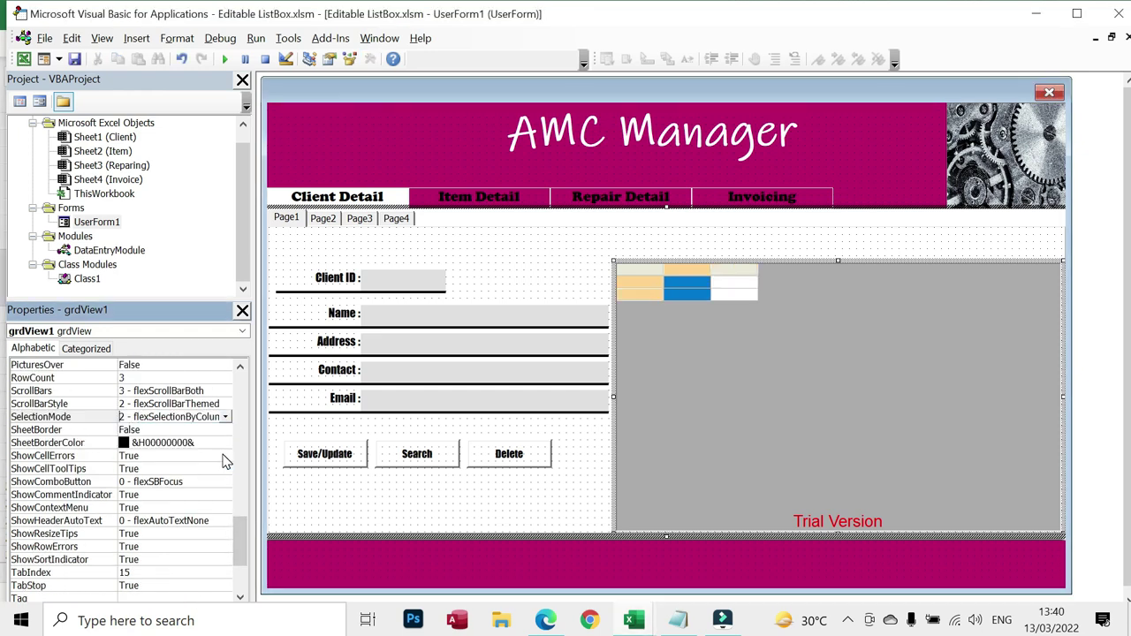
left_click(227, 417)
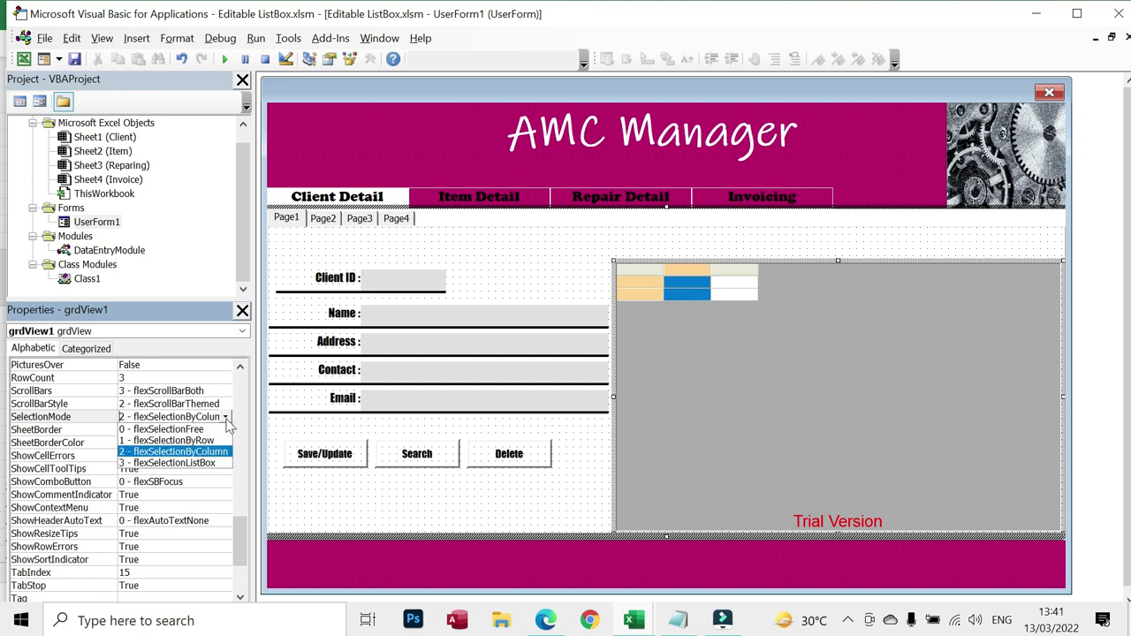
left_click(202, 464)
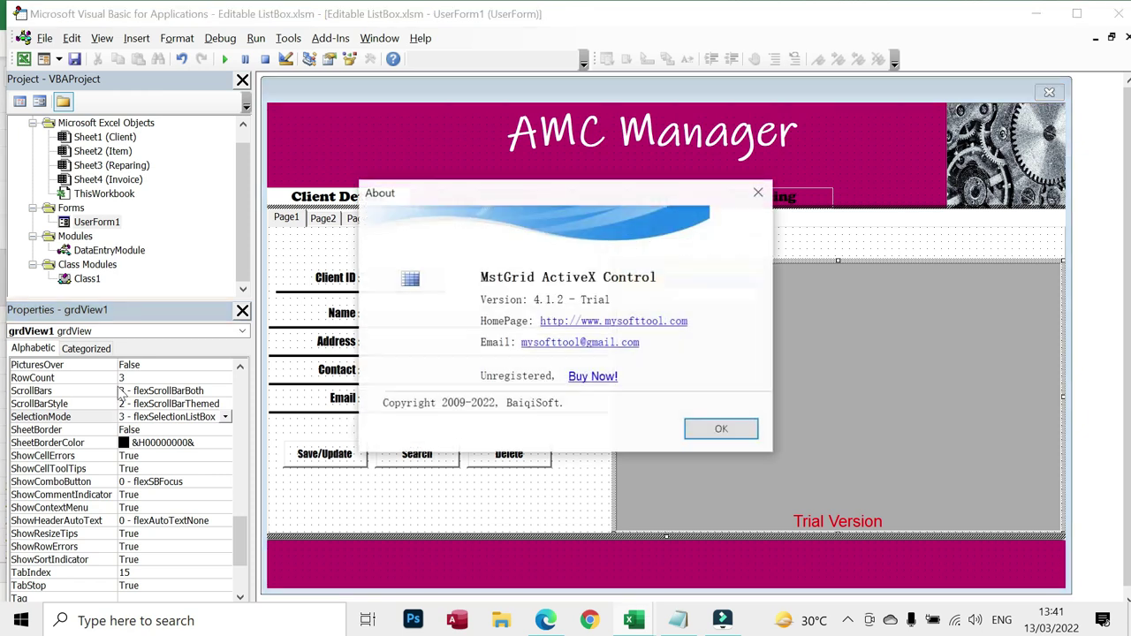
left_click(719, 429)
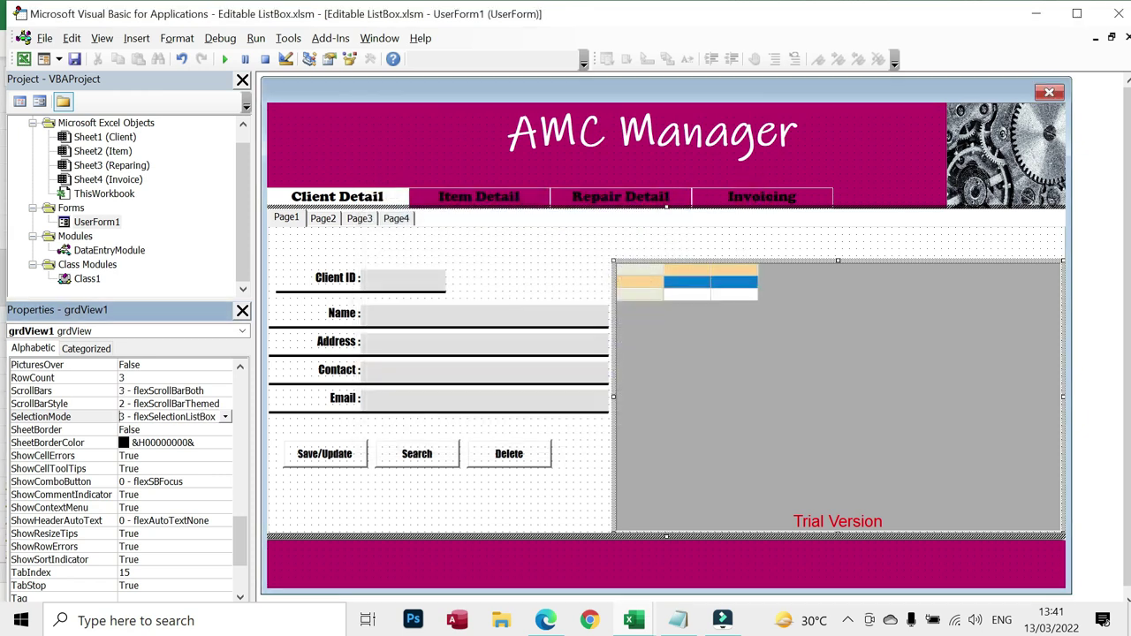
left_click(226, 420)
left_click(205, 451)
left_click(444, 129)
left_click(224, 58)
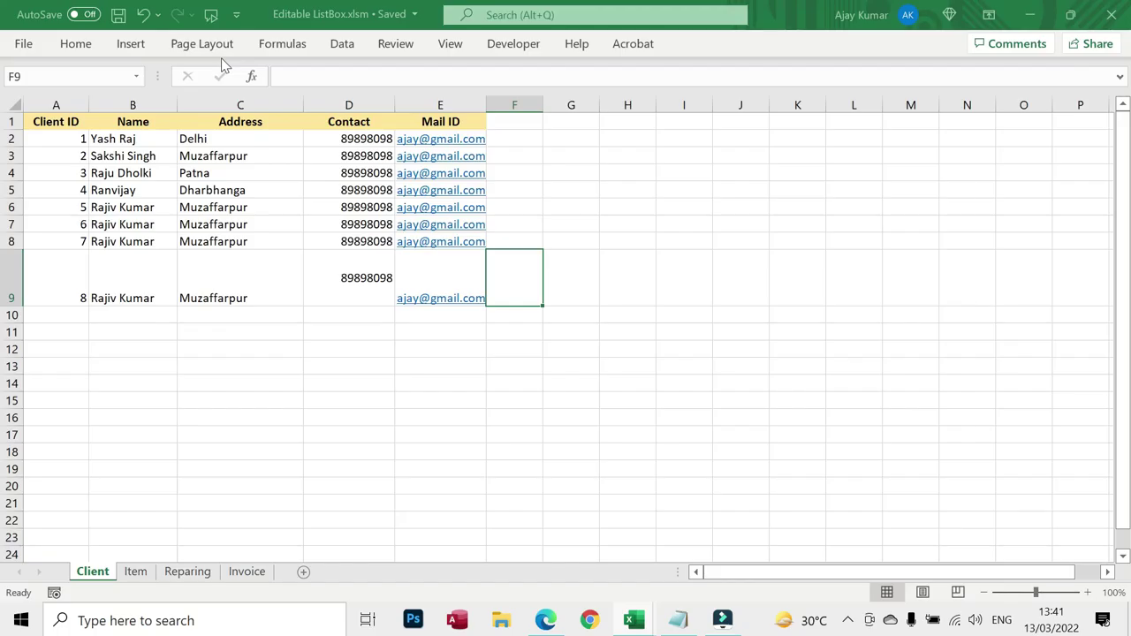
left_click(603, 274)
left_click(625, 330)
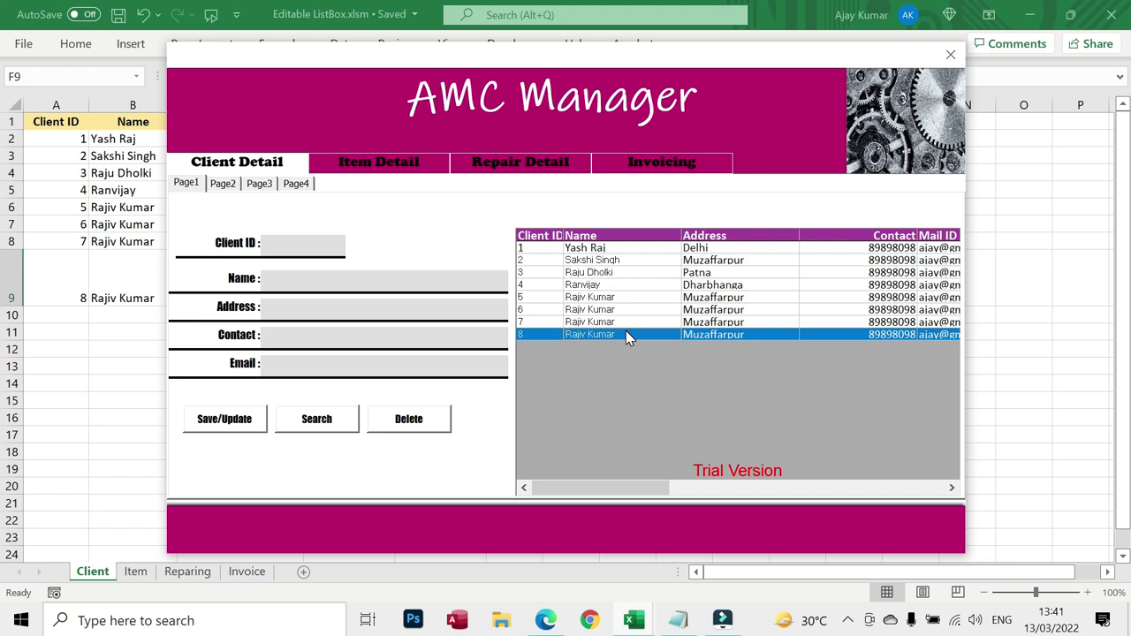
left_click(583, 262)
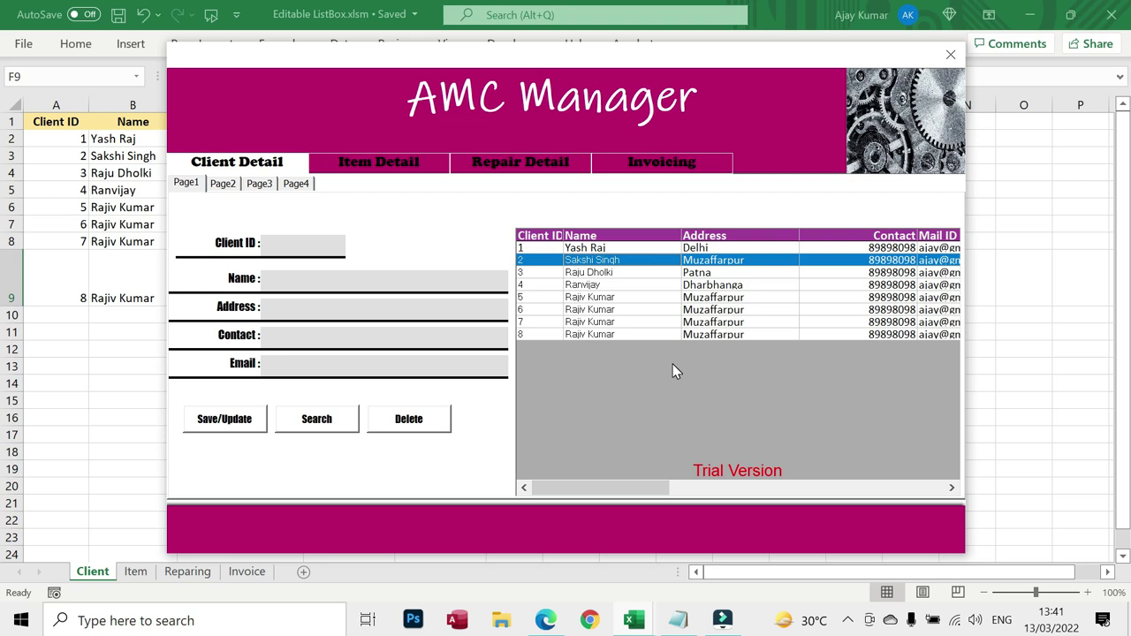
left_click(950, 54)
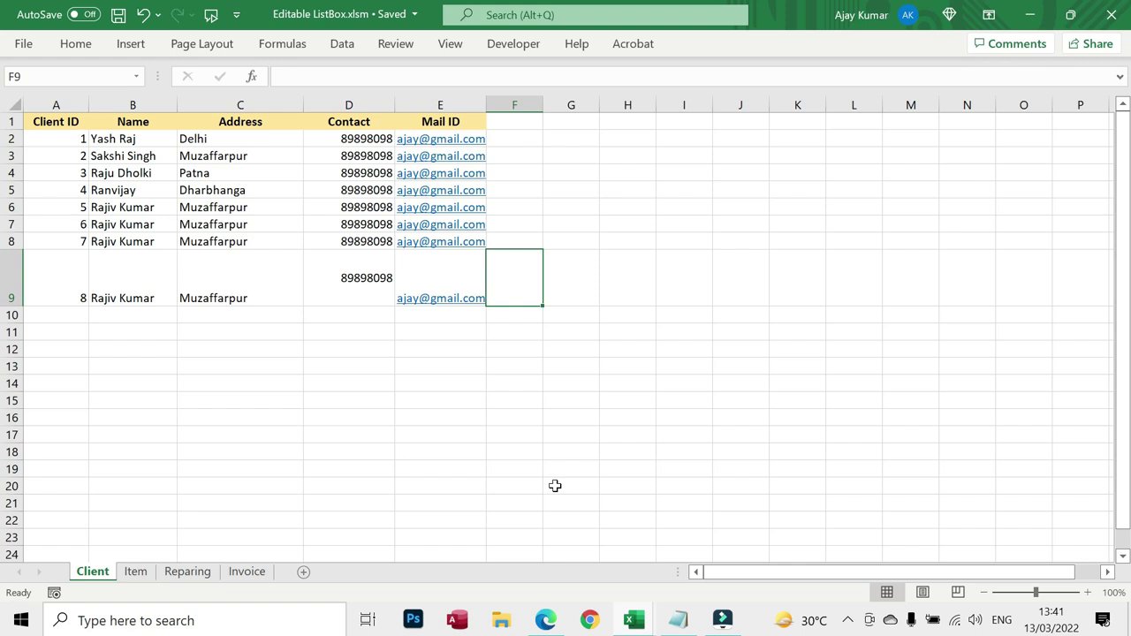
In Edge, follow the BaiqiSoft email's mysofttool.com documentation link to the DeleteCols method page.
left_click(550, 629)
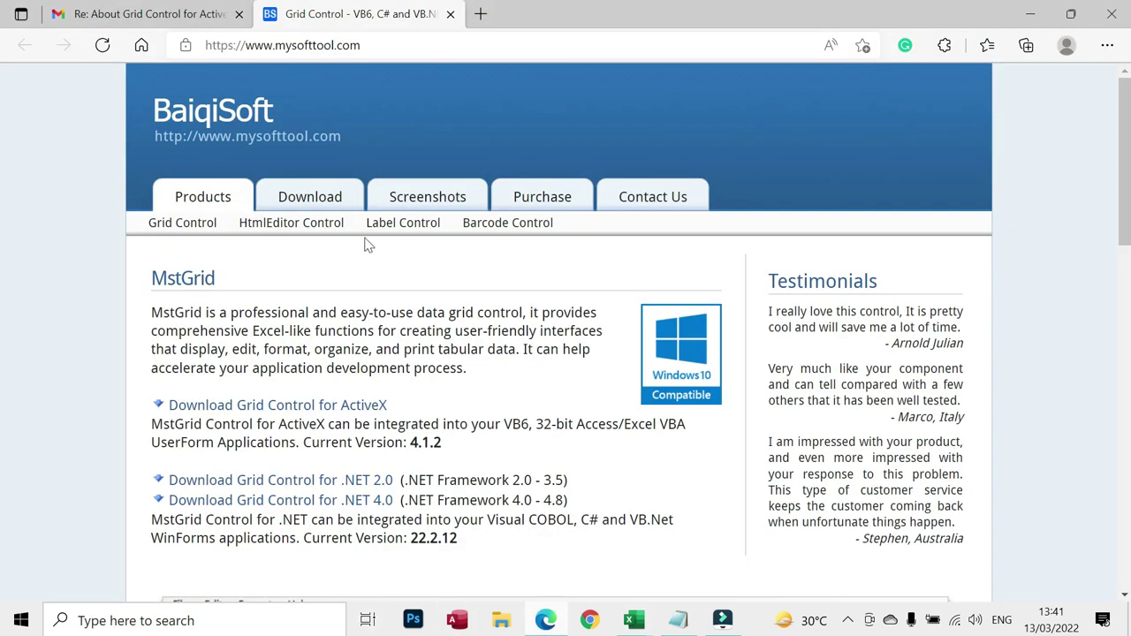
left_click(179, 13)
scroll(551, 391, "down", 3)
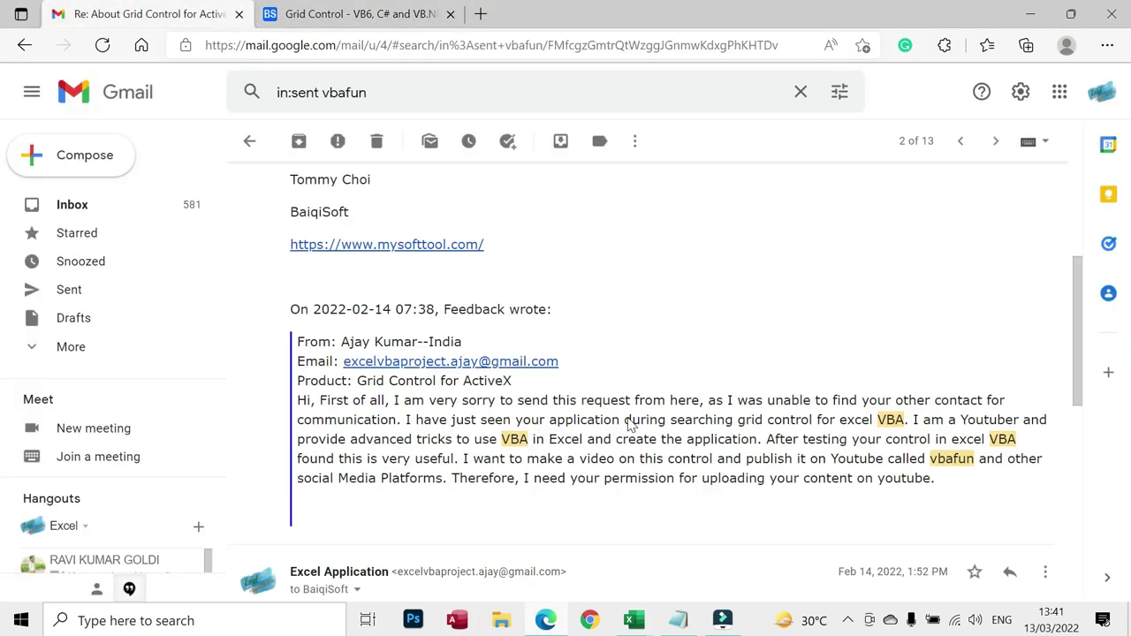
scroll(629, 415, "down", 5)
scroll(733, 451, "down", 1)
left_click(734, 450)
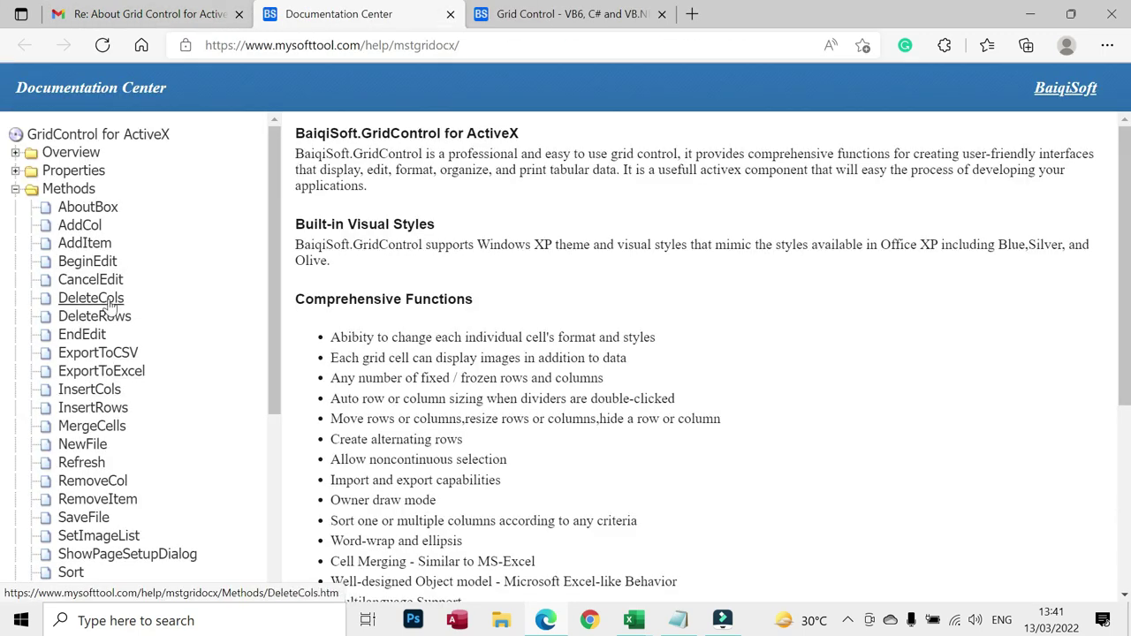
left_click(111, 304)
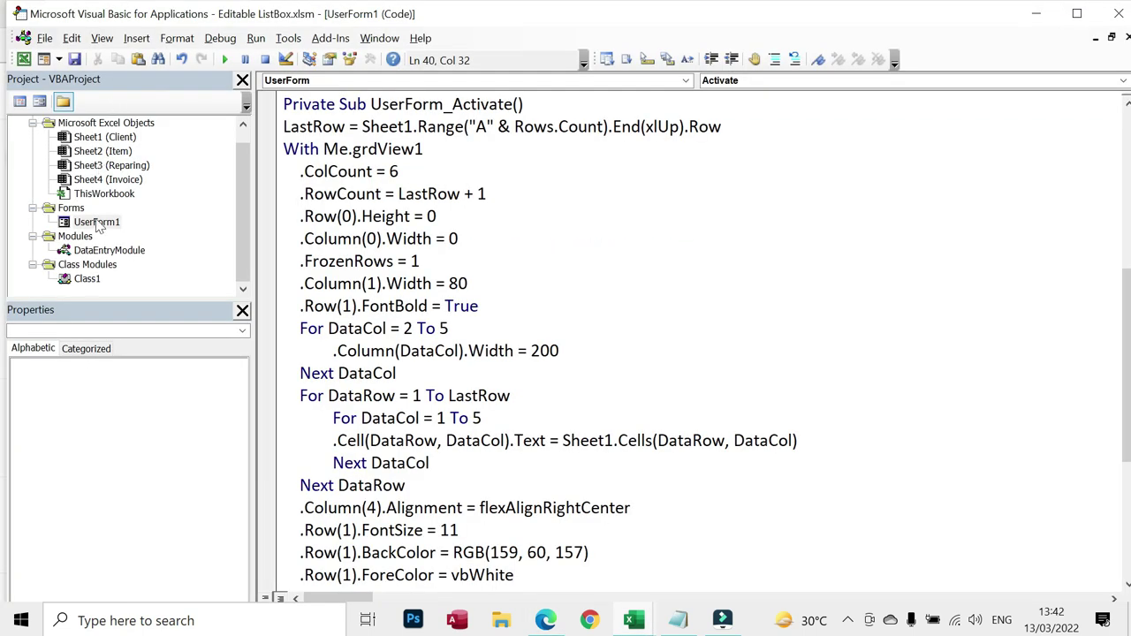
Create empty grdView1 event procedures, adding CellClick from the grid's event list.
double_click(100, 227)
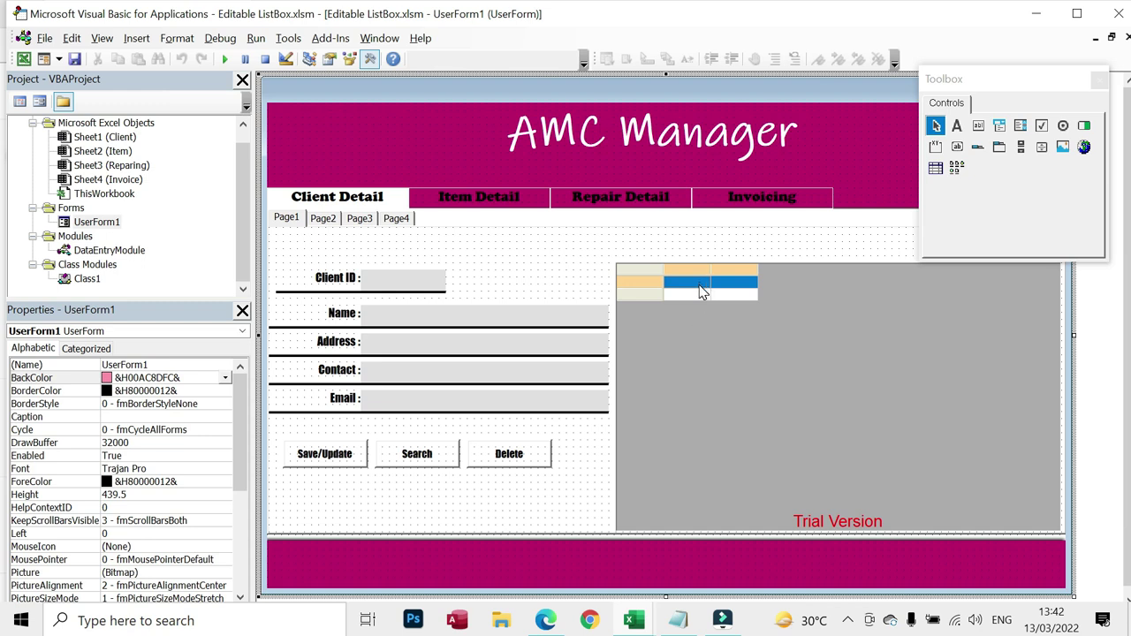
left_click(702, 290)
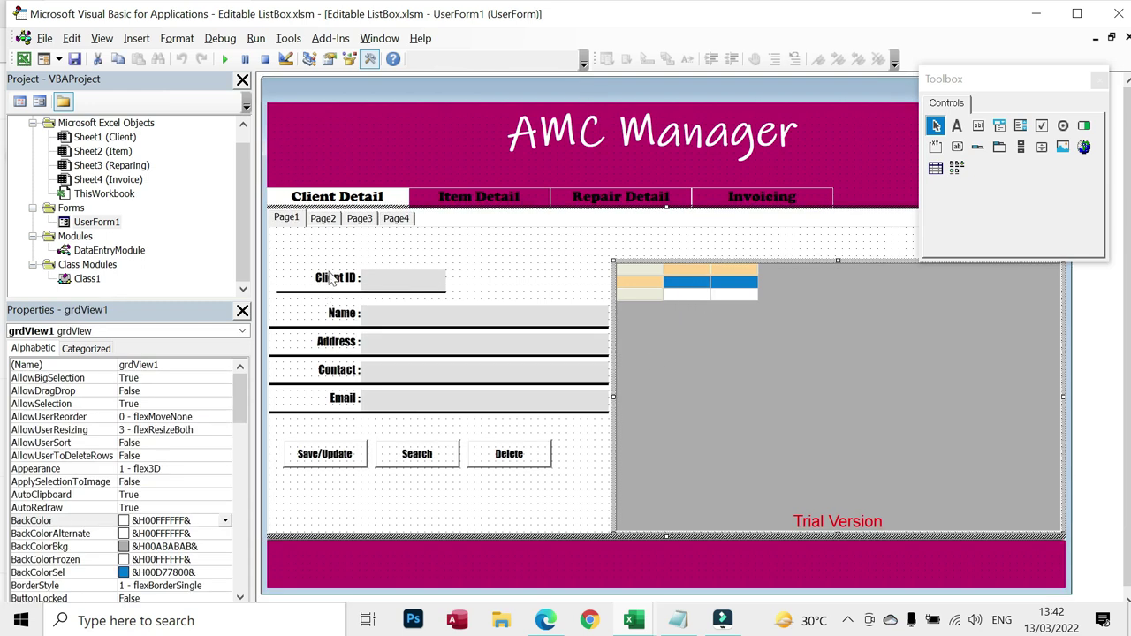
double_click(726, 318)
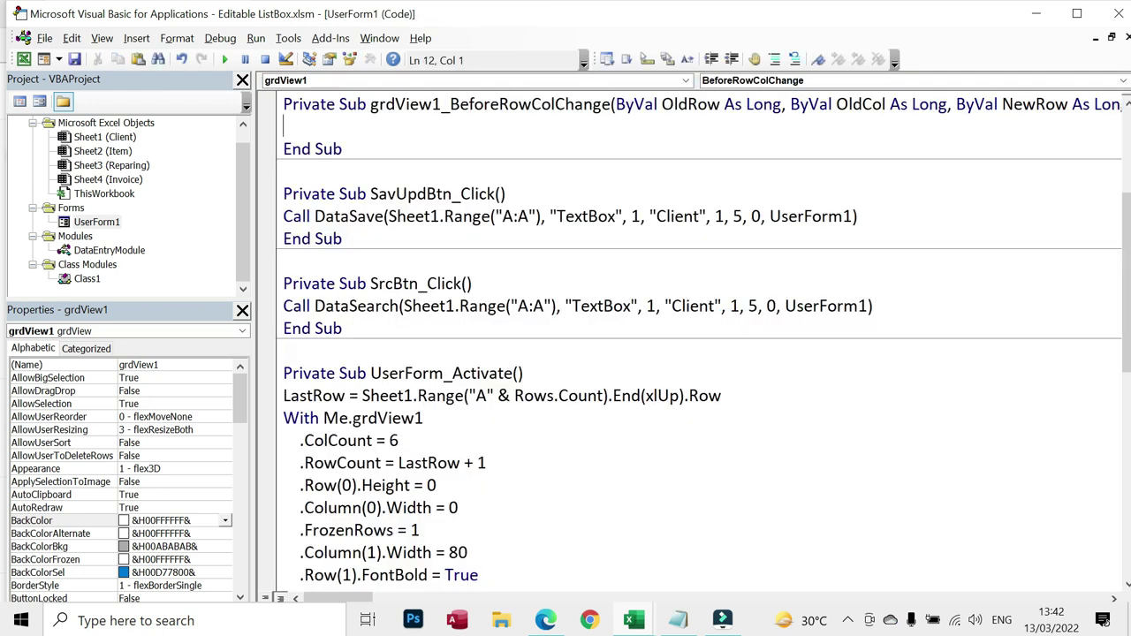
left_click(824, 80)
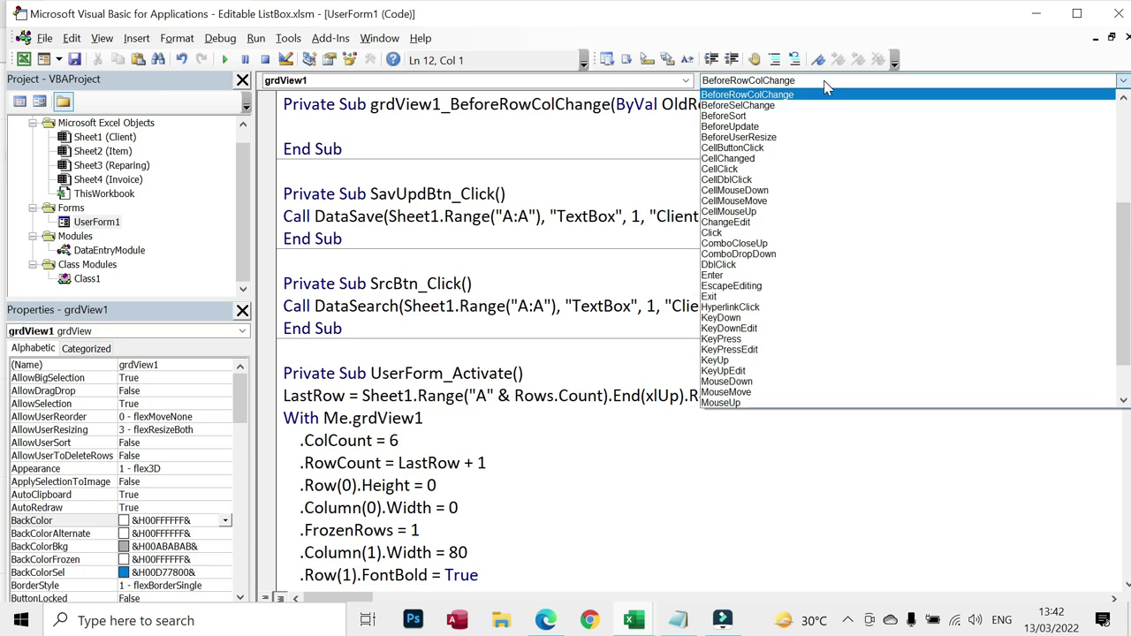
left_click(736, 169)
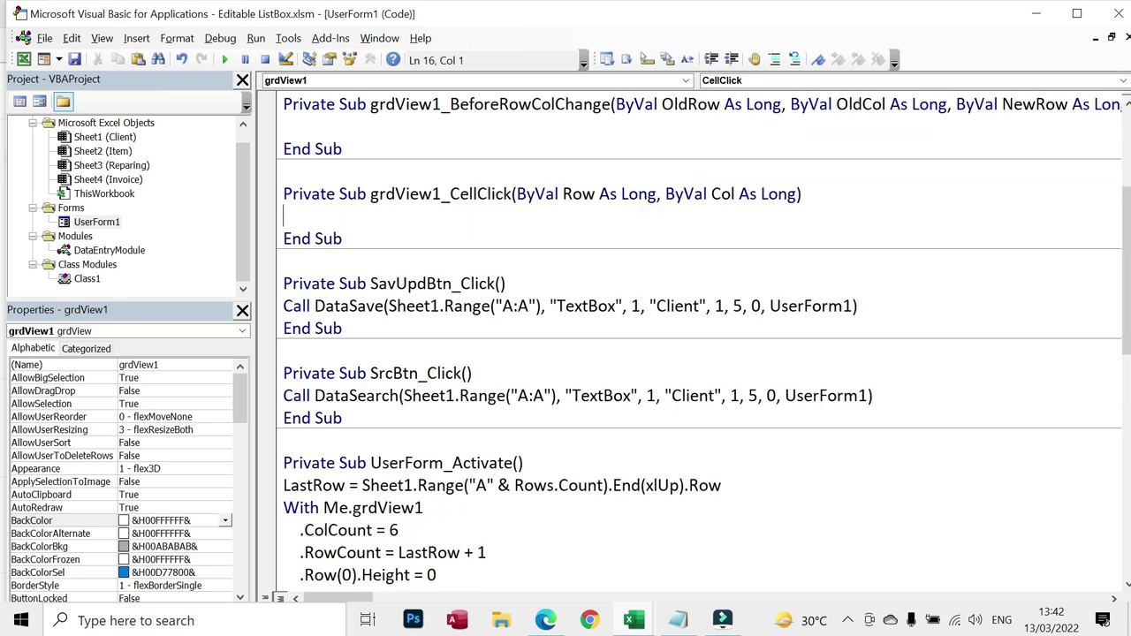
scroll(736, 174, "down", 2)
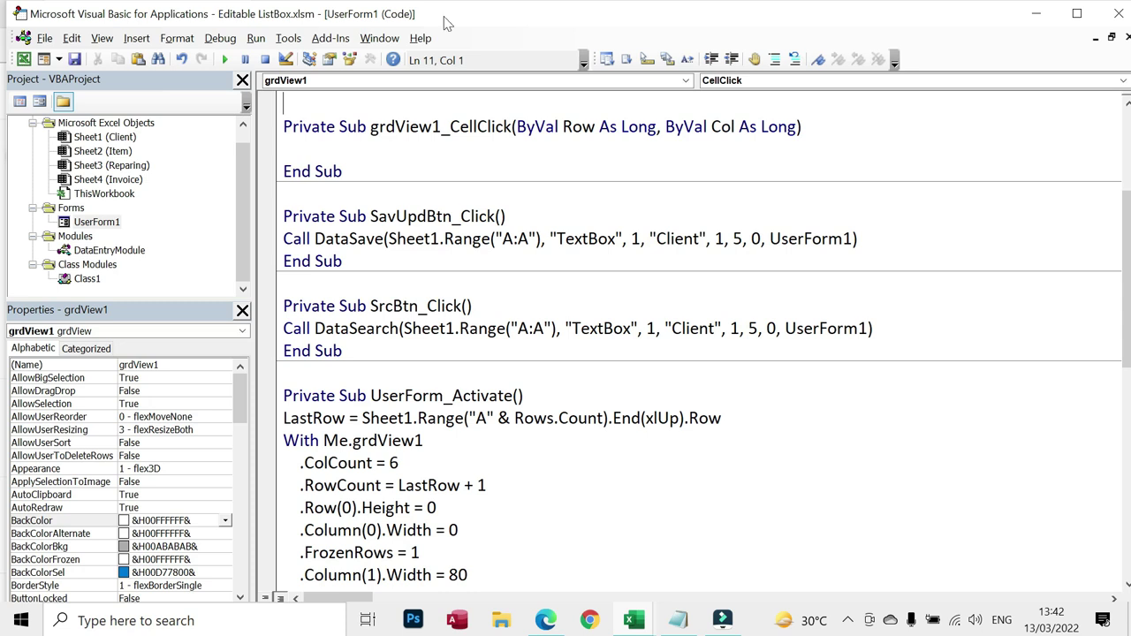
Test-run the AMC Manager form, centre it on screen, then close it and return to the code.
left_click(225, 59)
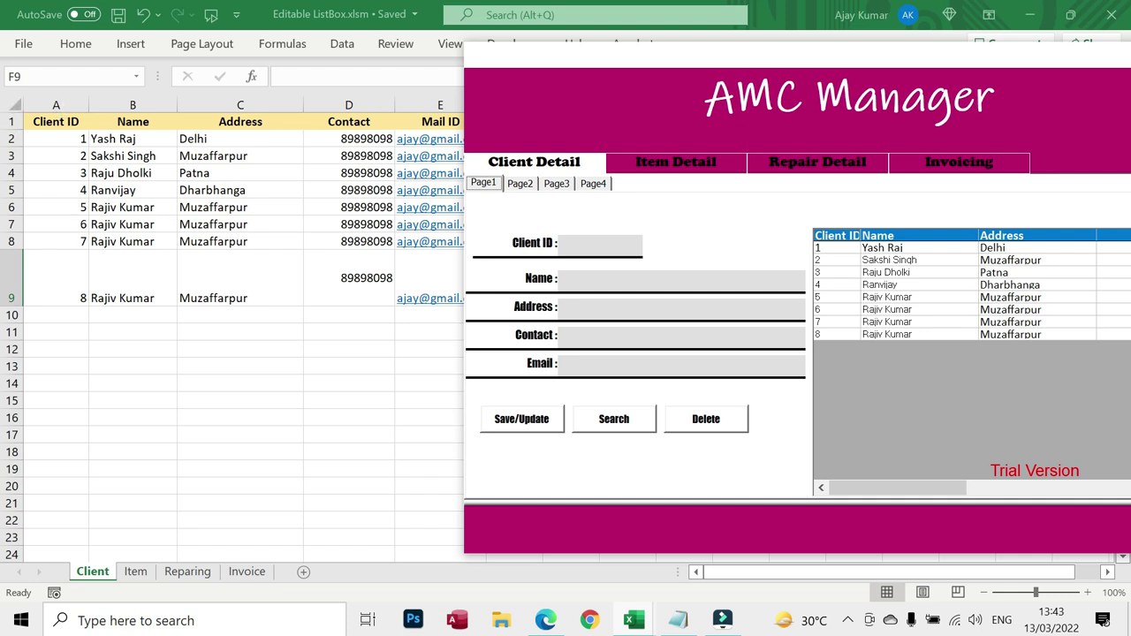
left_click_drag(981, 55, 695, 63)
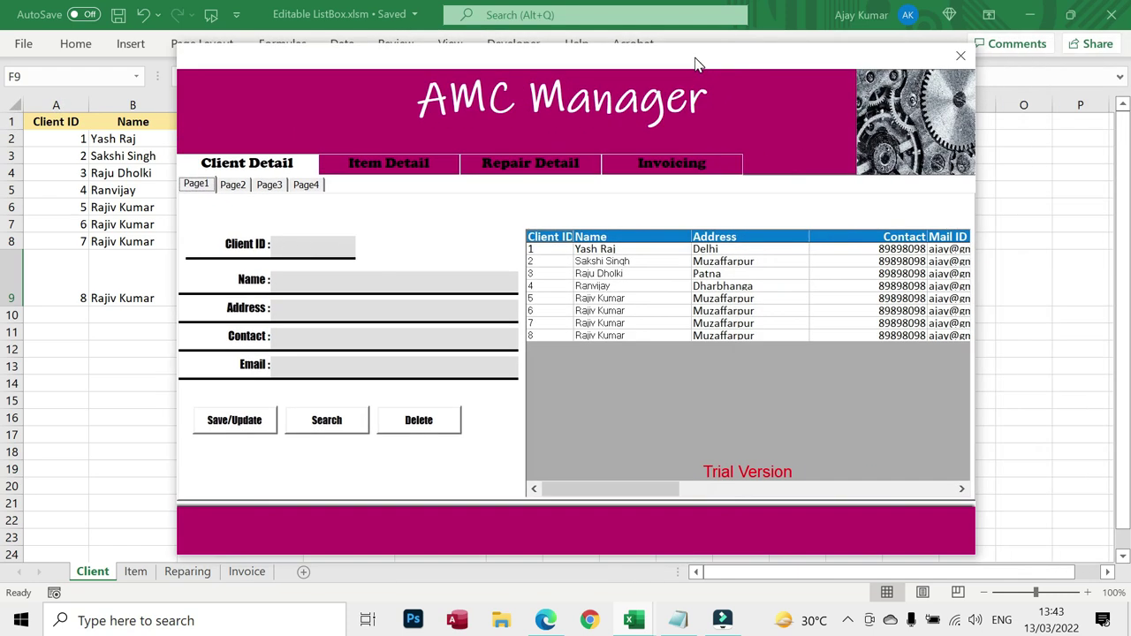
left_click(960, 55)
left_click(639, 212)
key("alt+F11")
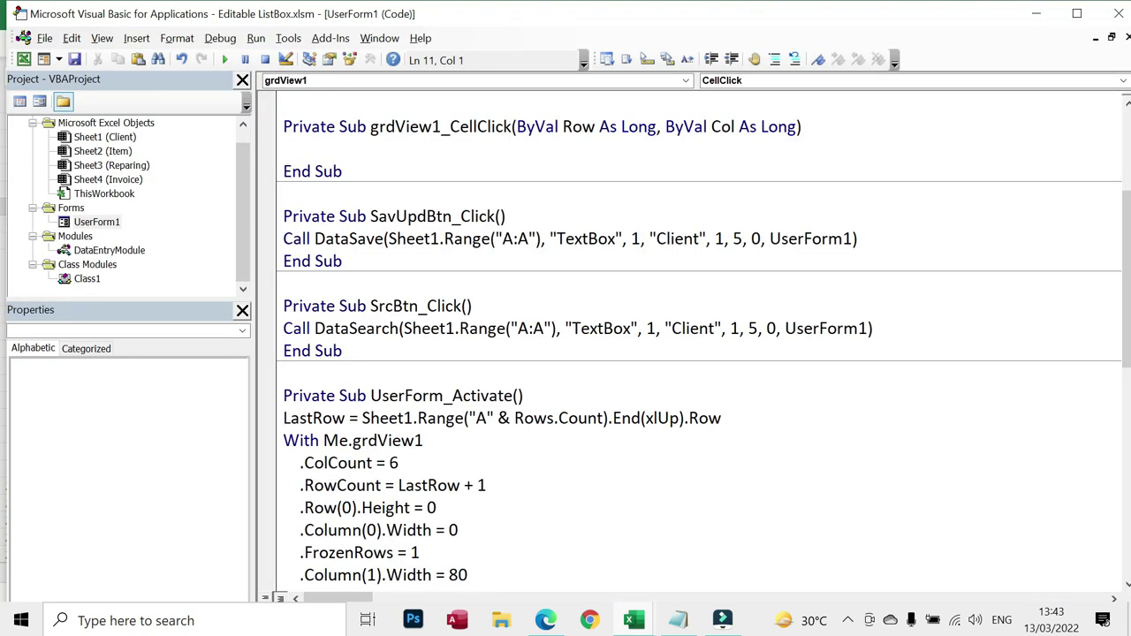
In grdView1_CellClick, store the clicked row as SelRow = Me.grdView1.ActiveCell.RowIndex.
left_click(284, 148)
type("SelRow = ")
type("me.gr")
key("Tab")
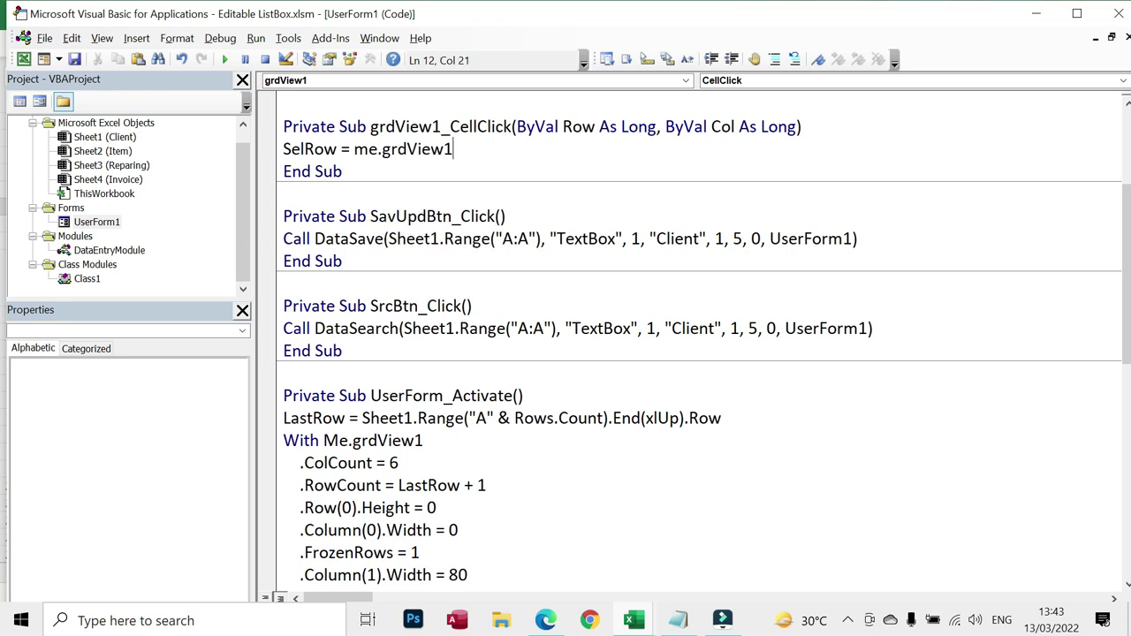
type(".")
type("activ")
key("Tab")
type(".i")
key("BackSpace")
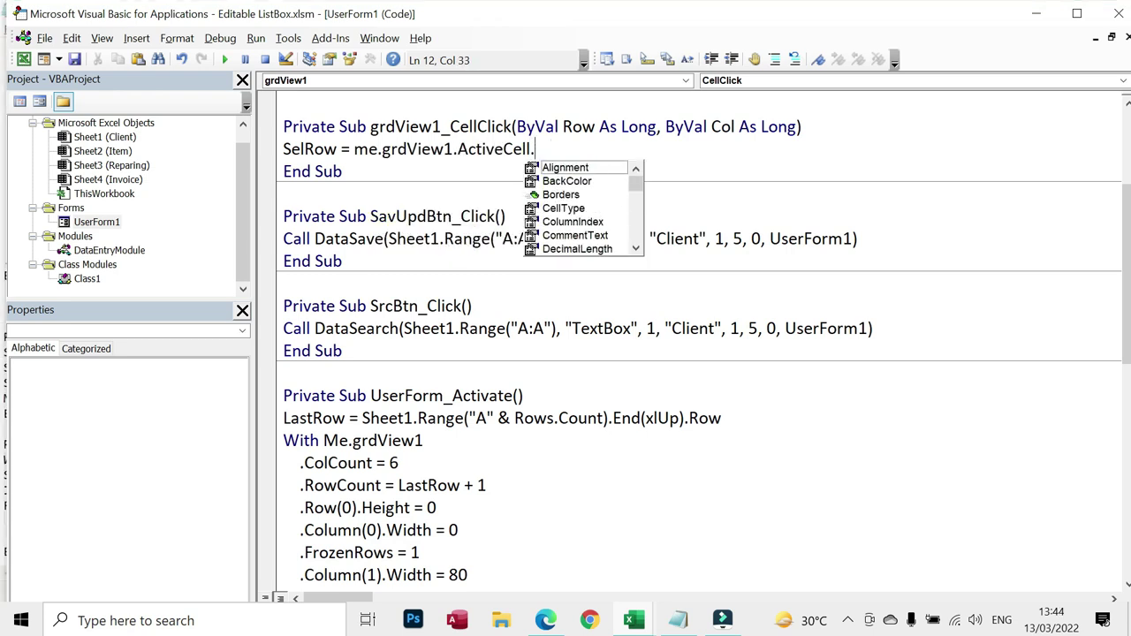
type("rowin")
key("Tab")
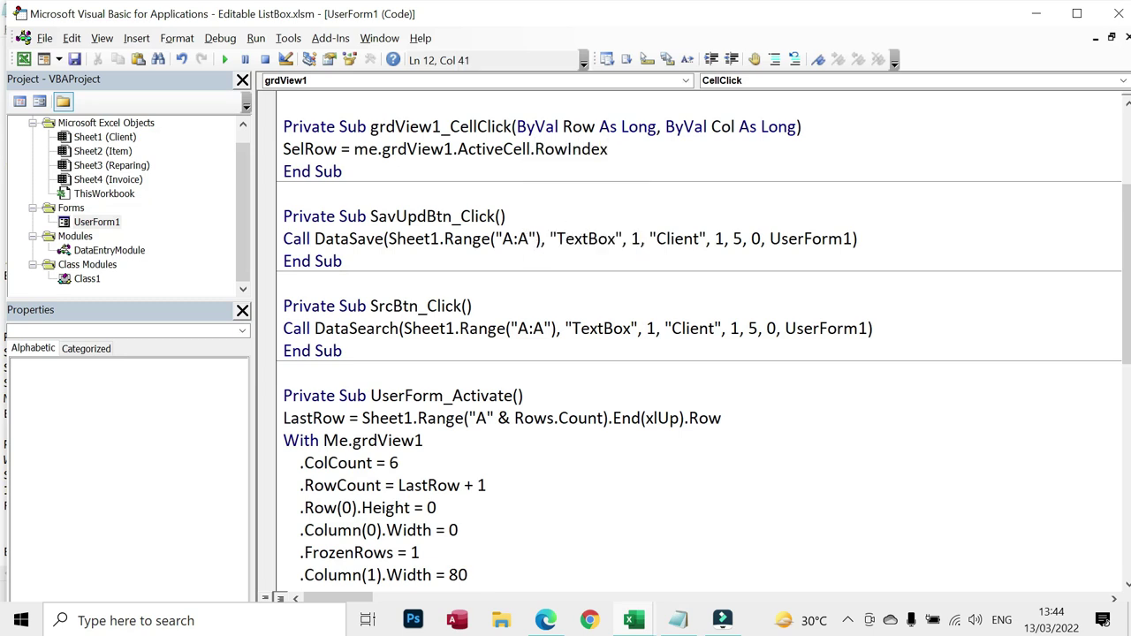
key("Return")
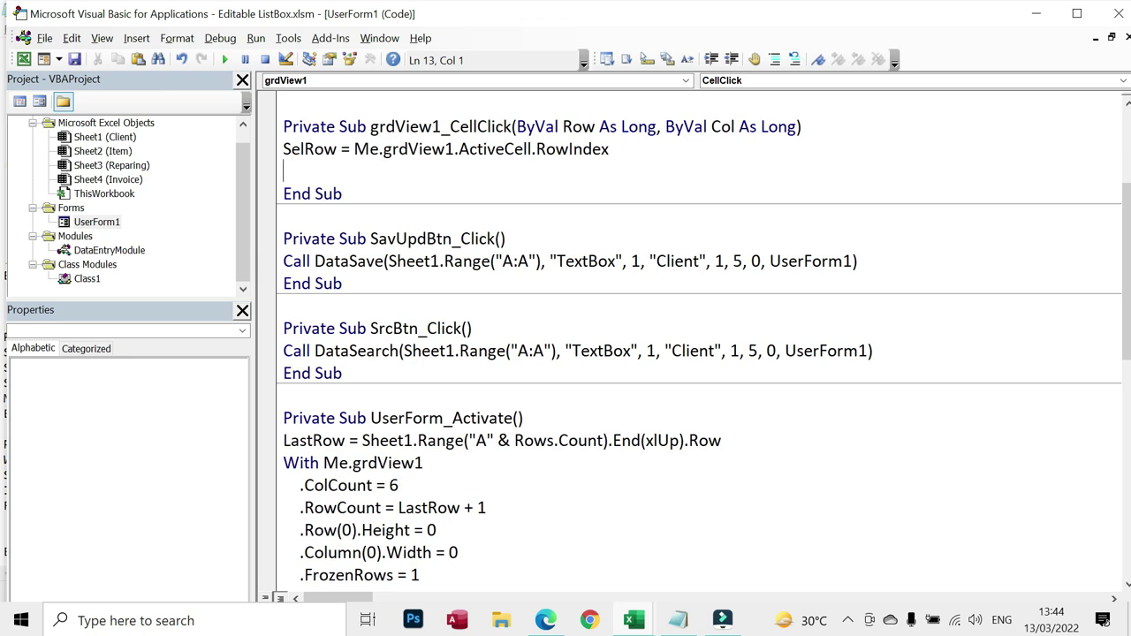
Add a For DataCol = 1 To 5 loop setting Me("Textbox" & DataCol) = Me.grdView1.Cell(SelRow, DataCol).Text.
type("For DataCol = 1 to 5")
key("Return")
key("Return")
type("Next DataCol")
left_click(301, 194)
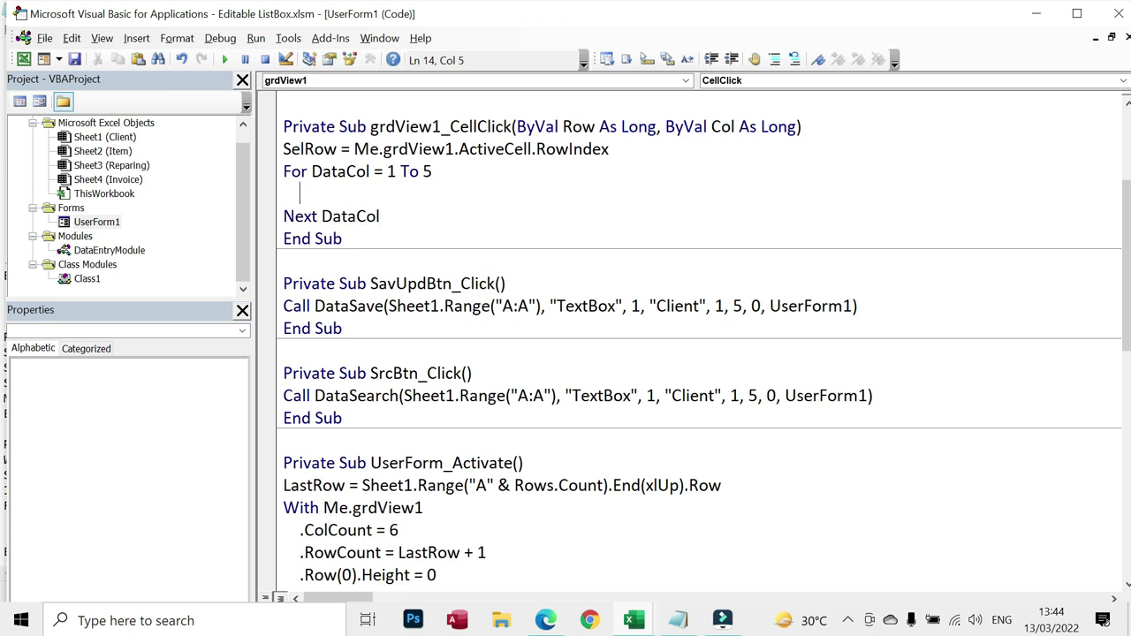
type("me(\"Textbox\" & DataCol) = me.gr")
key("Tab")
type("(")
key("BackSpace")
type(".cell")
key("Tab")
type("(")
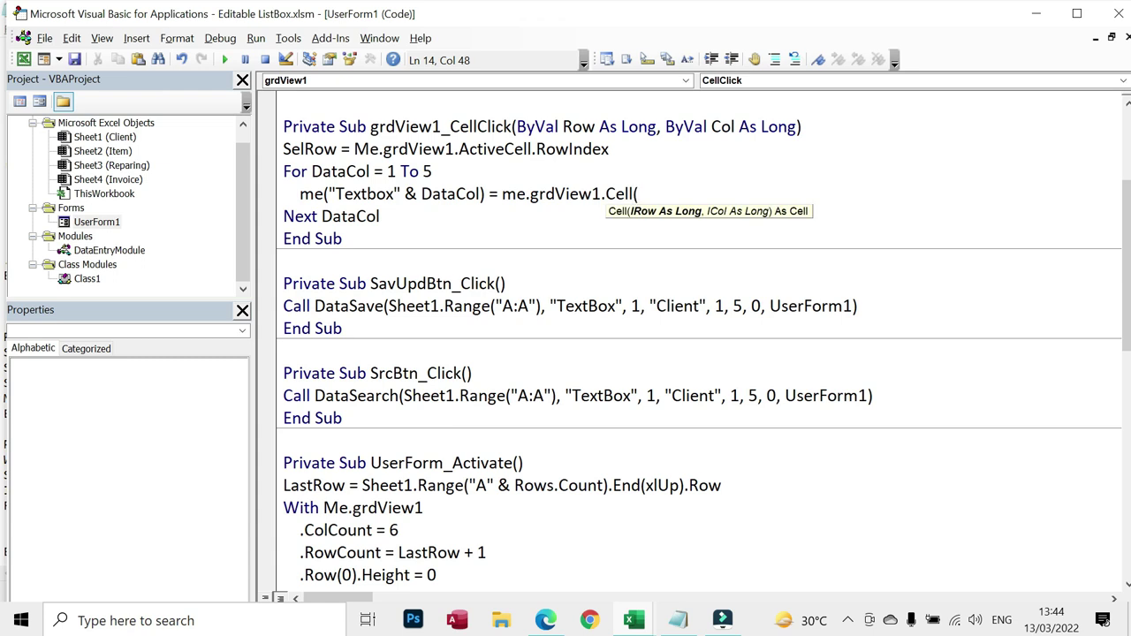
type("D")
key("BackSpace")
type("SelRow")
type(",")
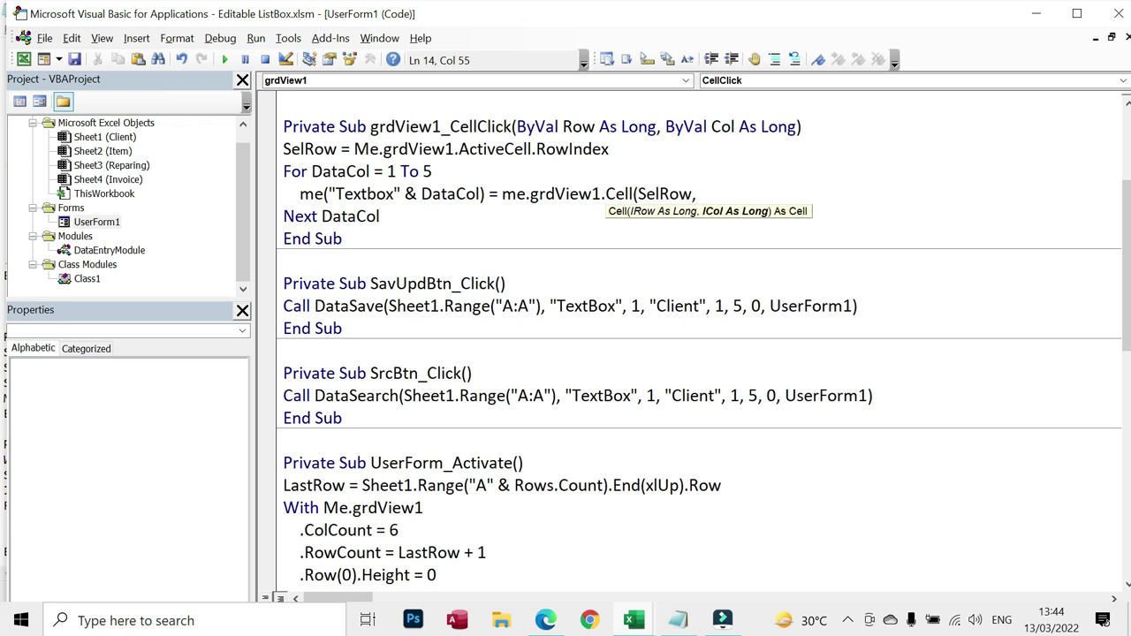
type(" DataCol")
type(").text")
key("Tab")
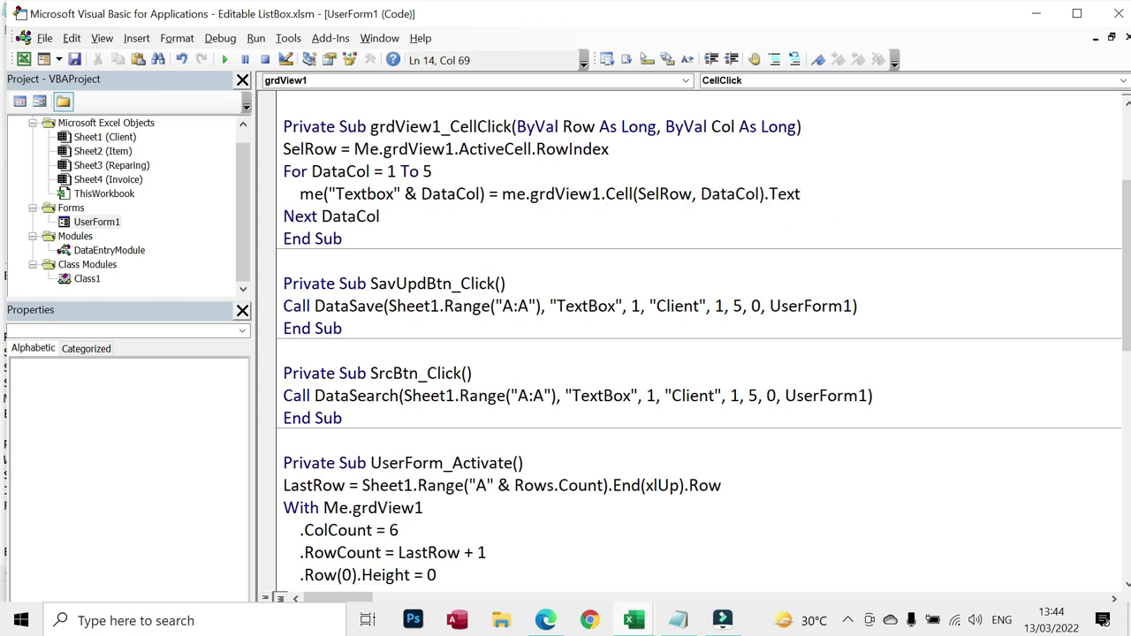
Run the form and click client rows 4, 6, 3, 8 and 1 to check the detail fields fill.
left_click(224, 60)
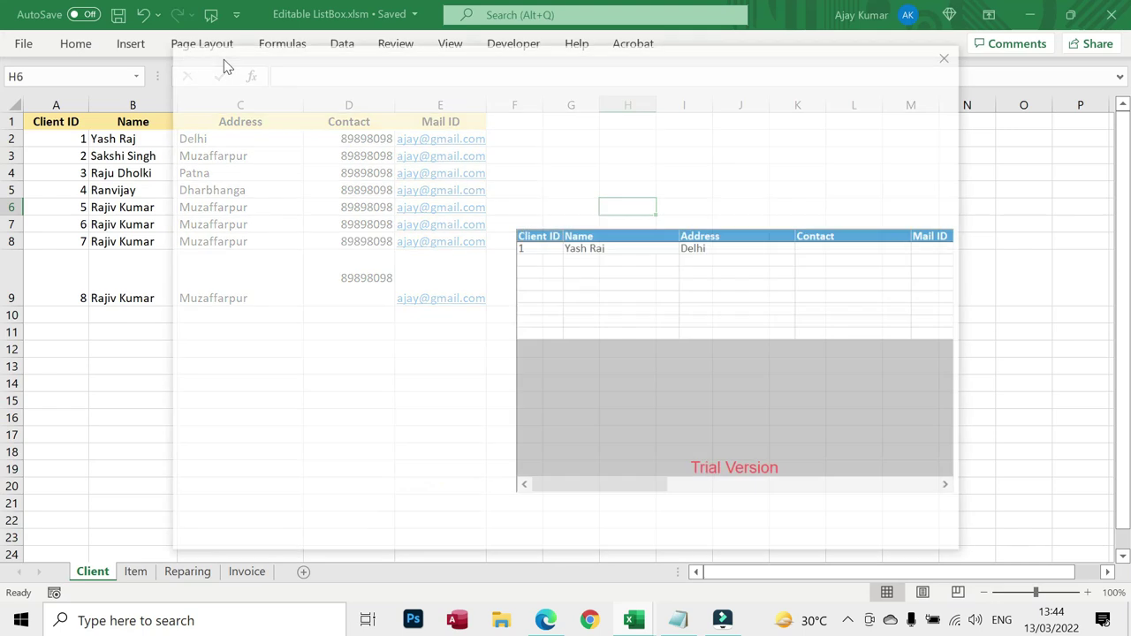
left_click(616, 286)
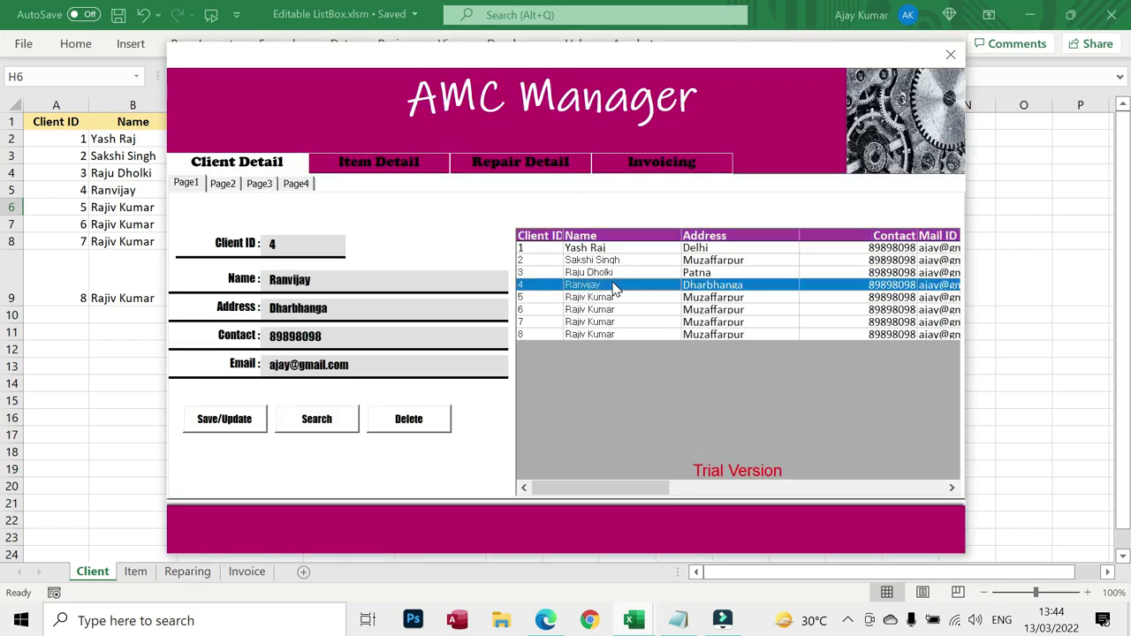
left_click(612, 310)
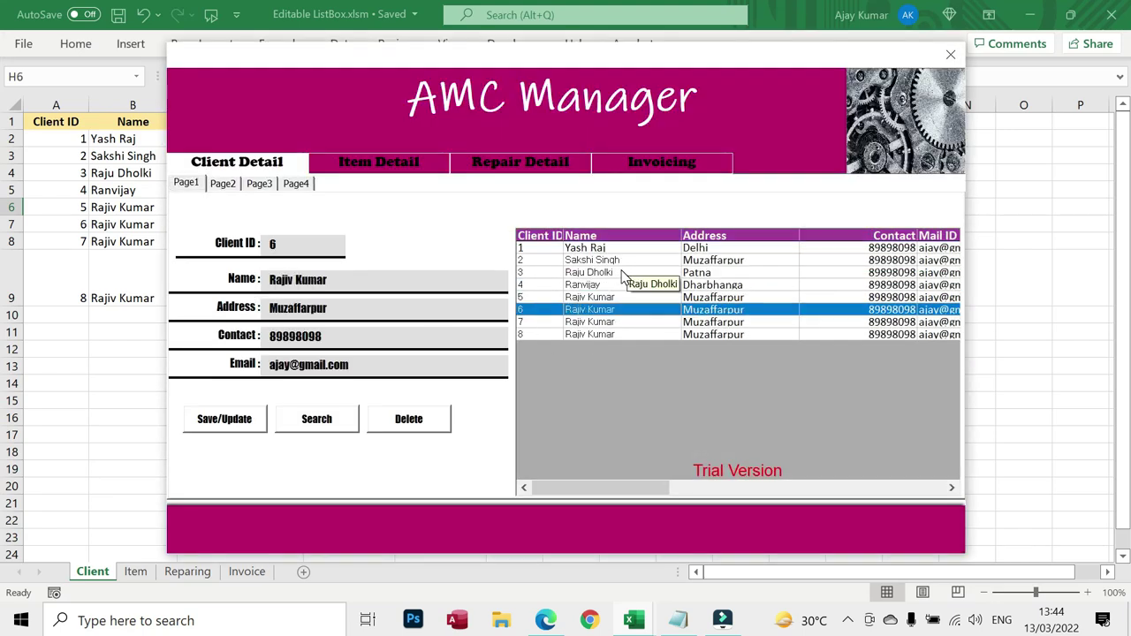
left_click(623, 274)
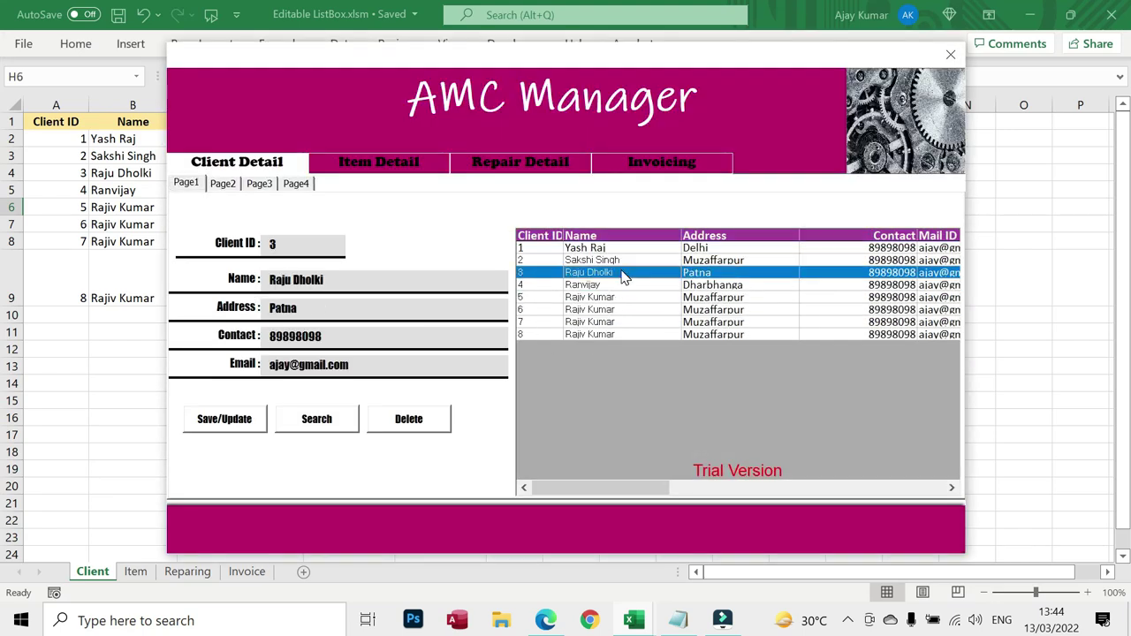
left_click(642, 333)
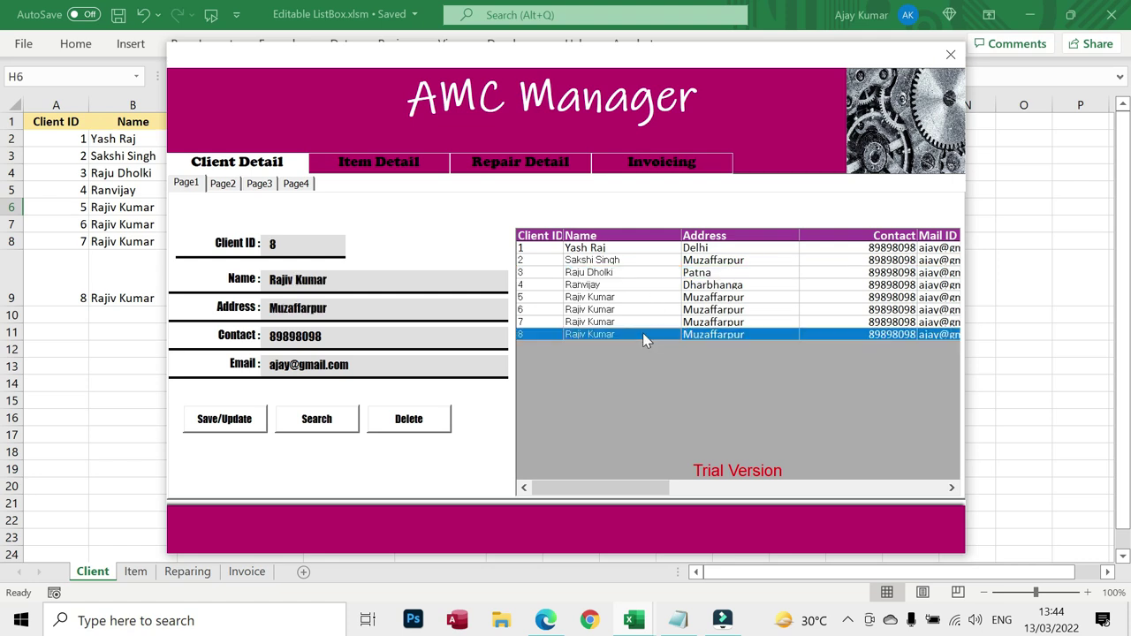
left_click(601, 249)
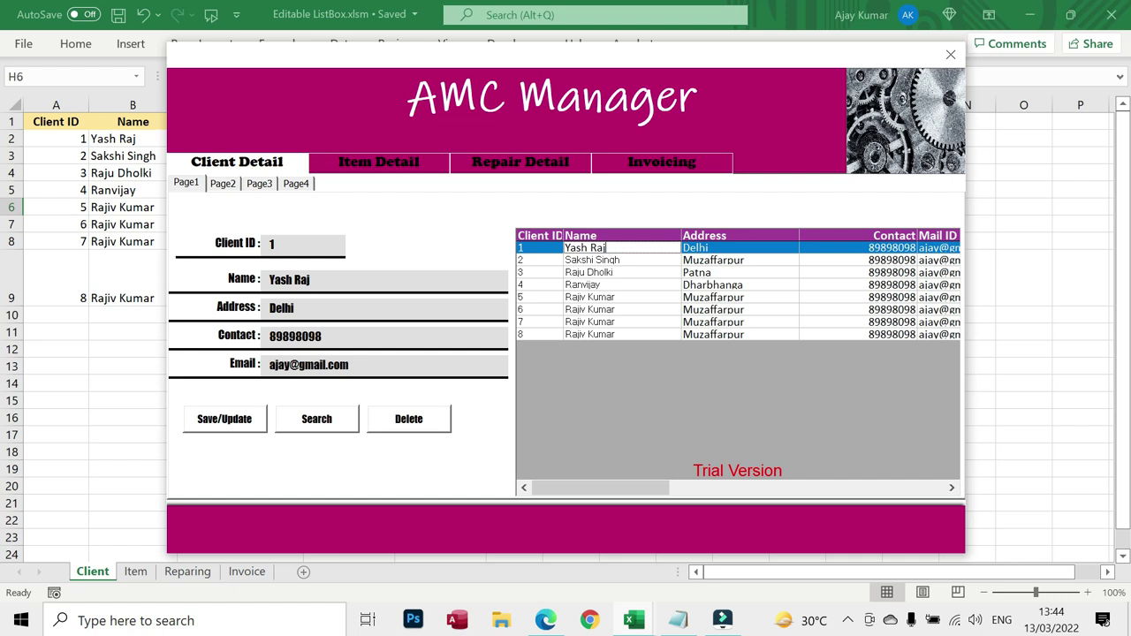
Rename client 1 to 'Raja' directly in the grid, then close the AMC Manager form.
left_click(636, 253)
type("Raja")
key("Return")
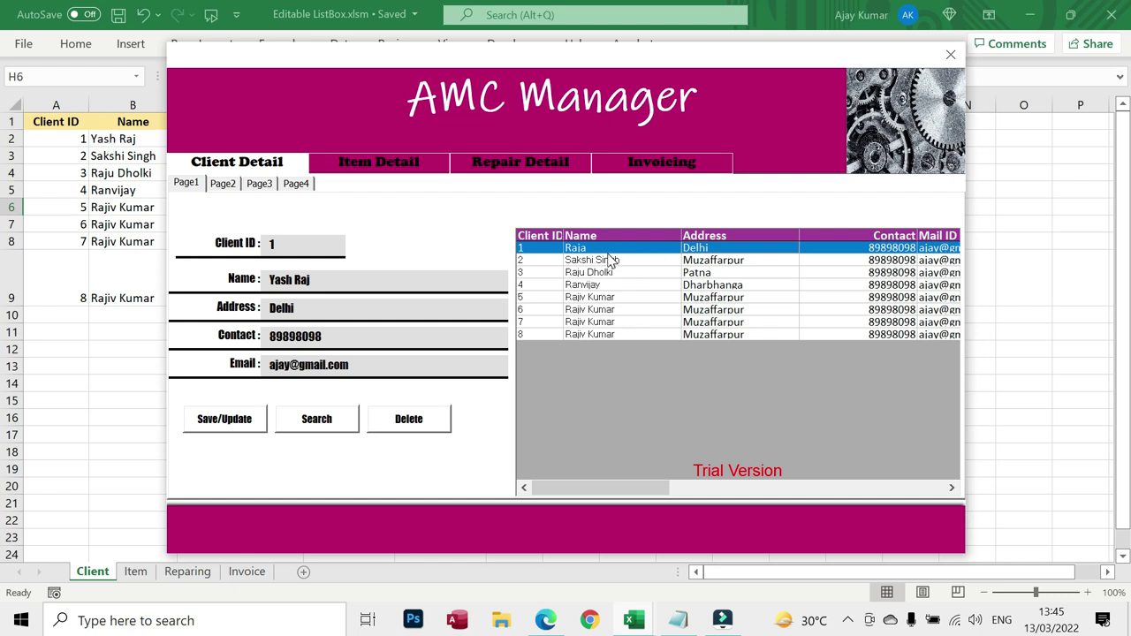
left_click(951, 55)
left_click(596, 295)
Create a grdView1_CellChanged event procedure in UserForm1's code.
key("alt+F11")
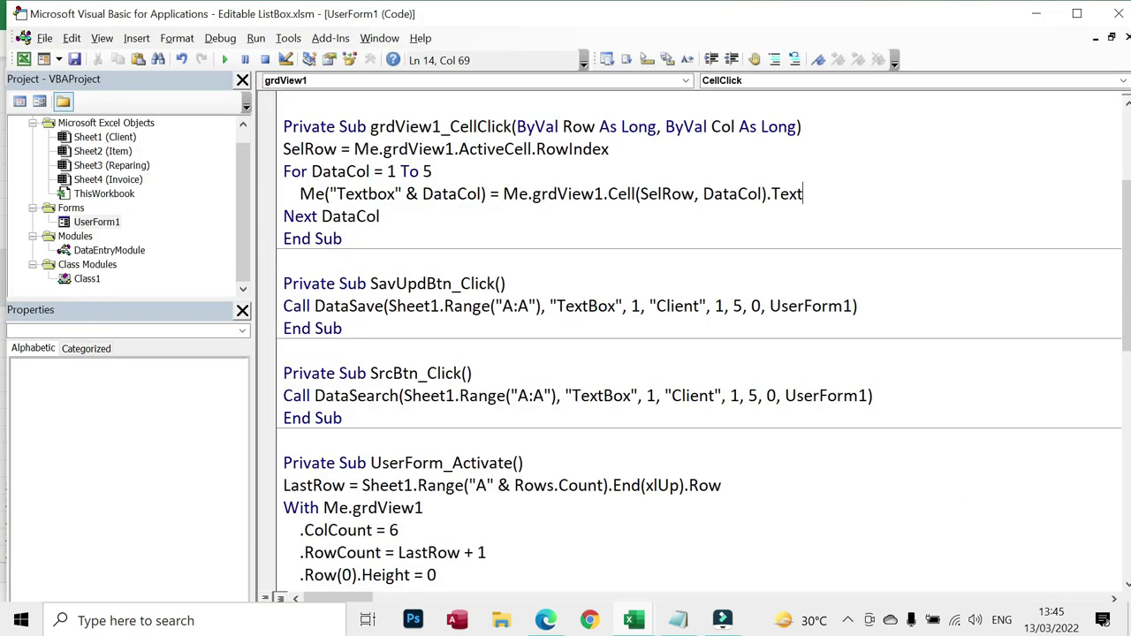
double_click(94, 224)
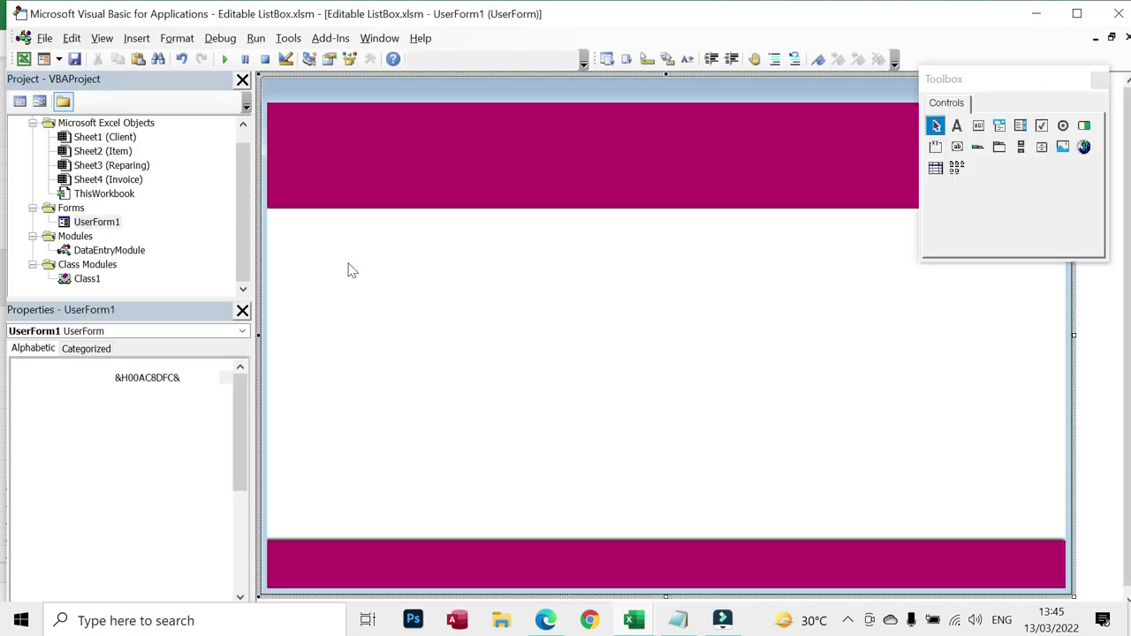
double_click(709, 306)
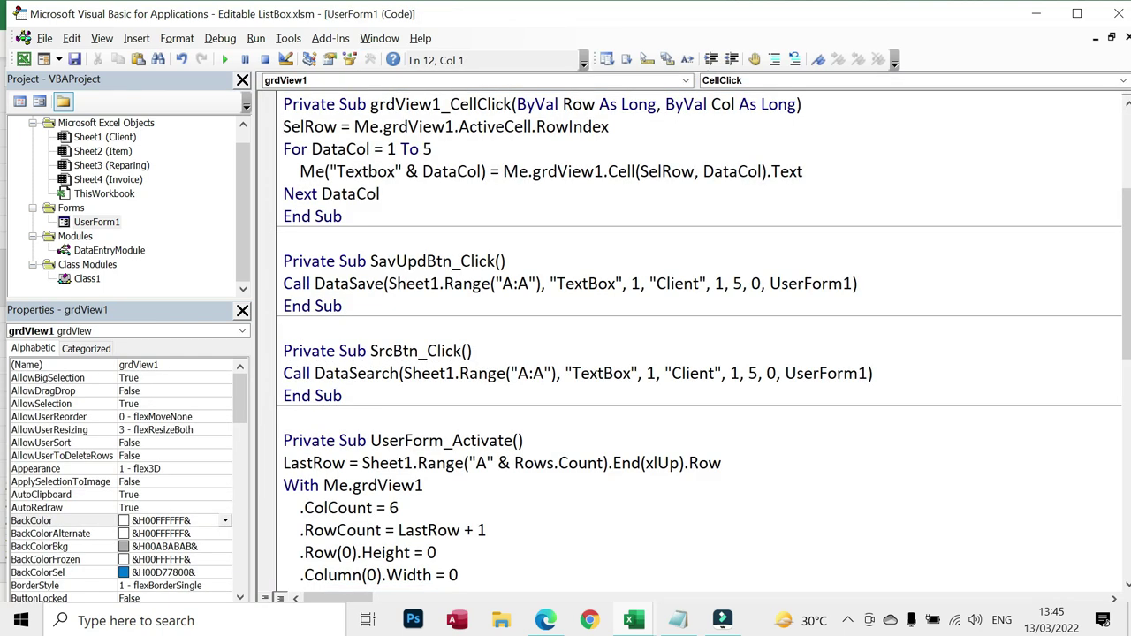
left_click(804, 79)
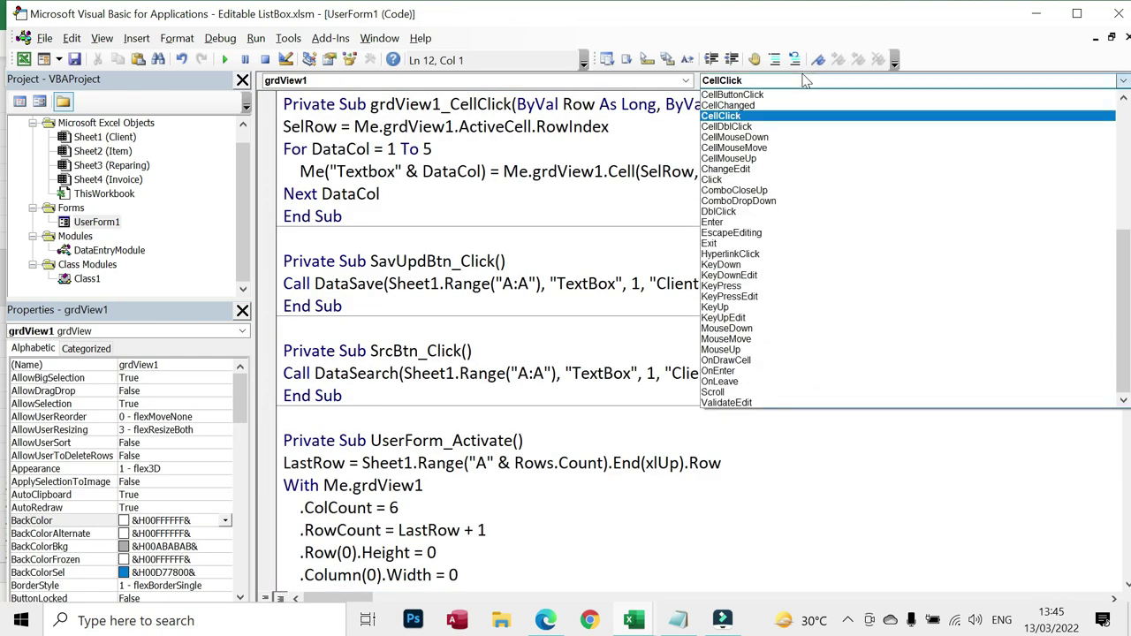
left_click(730, 105)
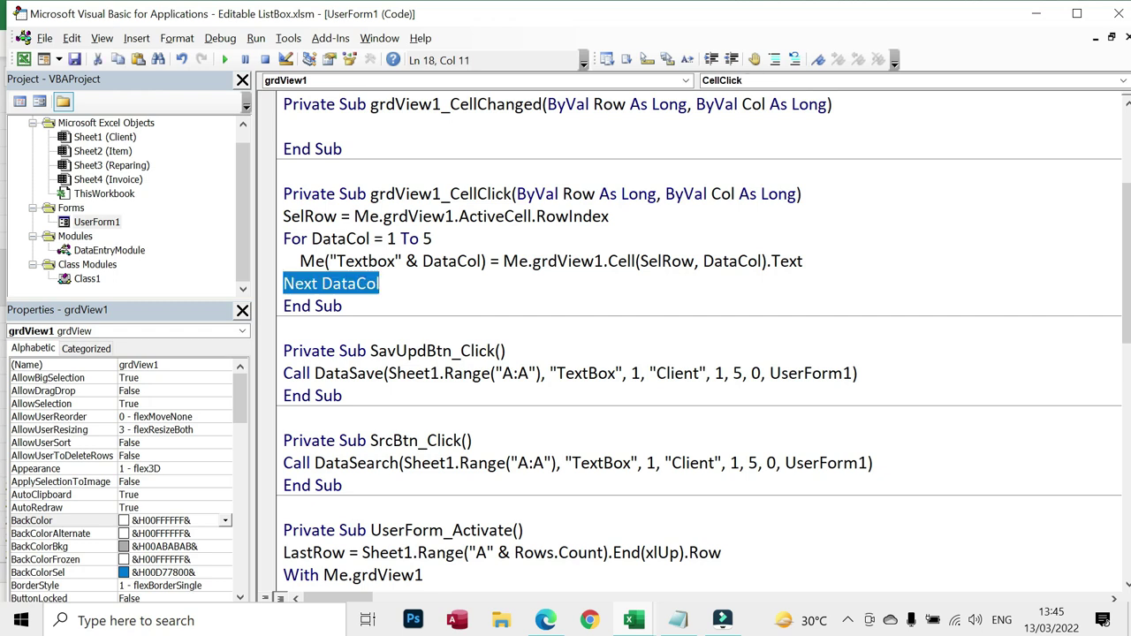
Paste the CellClick body into it and add SelCol = Me.grdView1.ActiveCell.ColumnIndex.
type("SelRow = Me.grdView1.ActiveCell.RowIndex For DataCol = 1 To 5     Me(\"Textbox\" & DataCol) = Me.grdView1.Cell(SelRow, DataCol).Text Next DataCol")
key("Return")
type("SelCol = me.grdView1.ac")
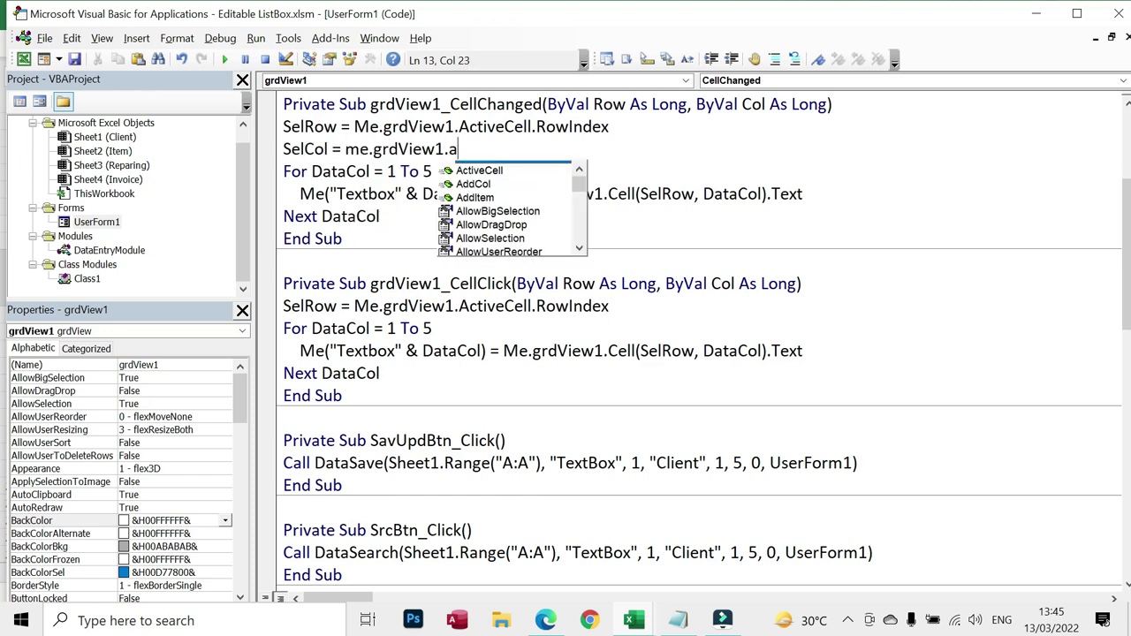
key("Tab")
type(".colin")
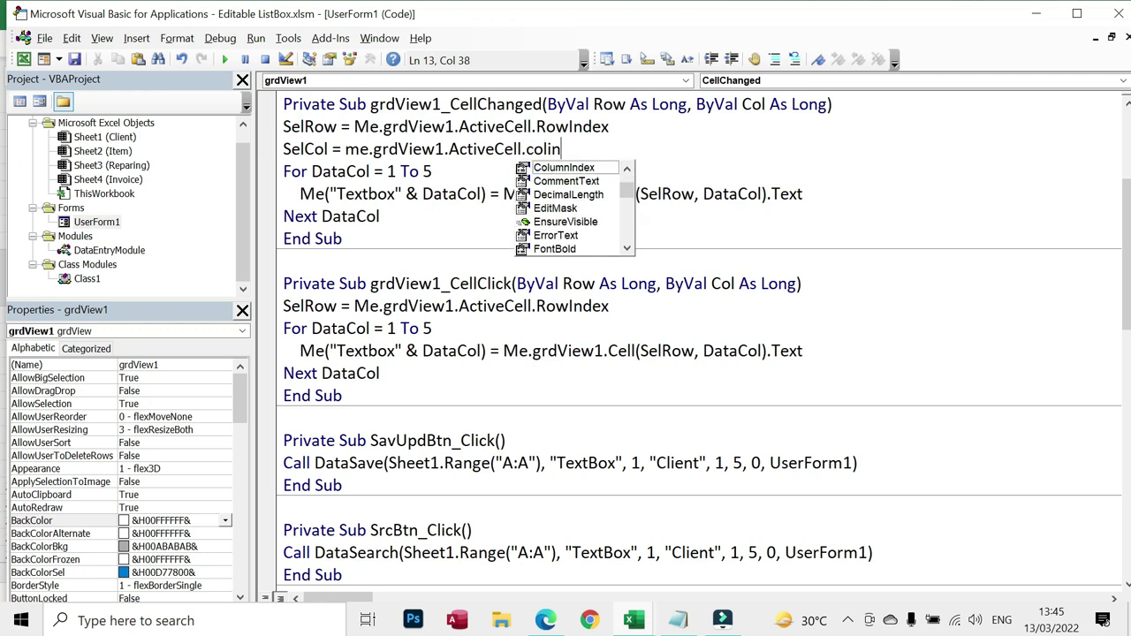
key("Tab")
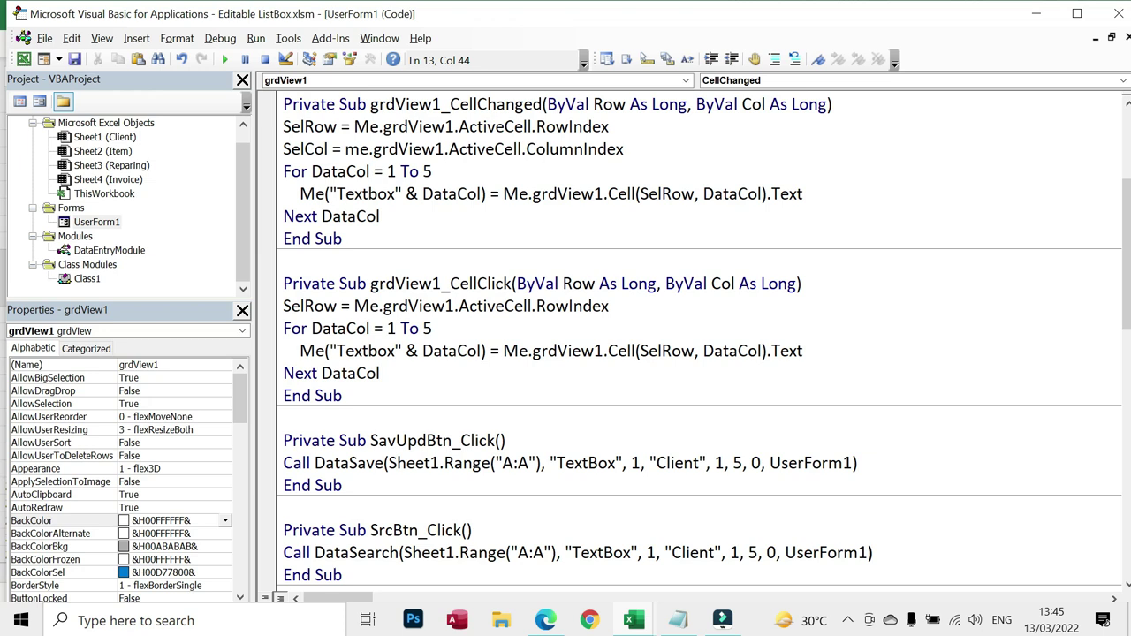
mouse_move(301, 194)
left_mouse_down()
mouse_move(486, 194)
mouse_move(283, 172)
left_mouse_up()
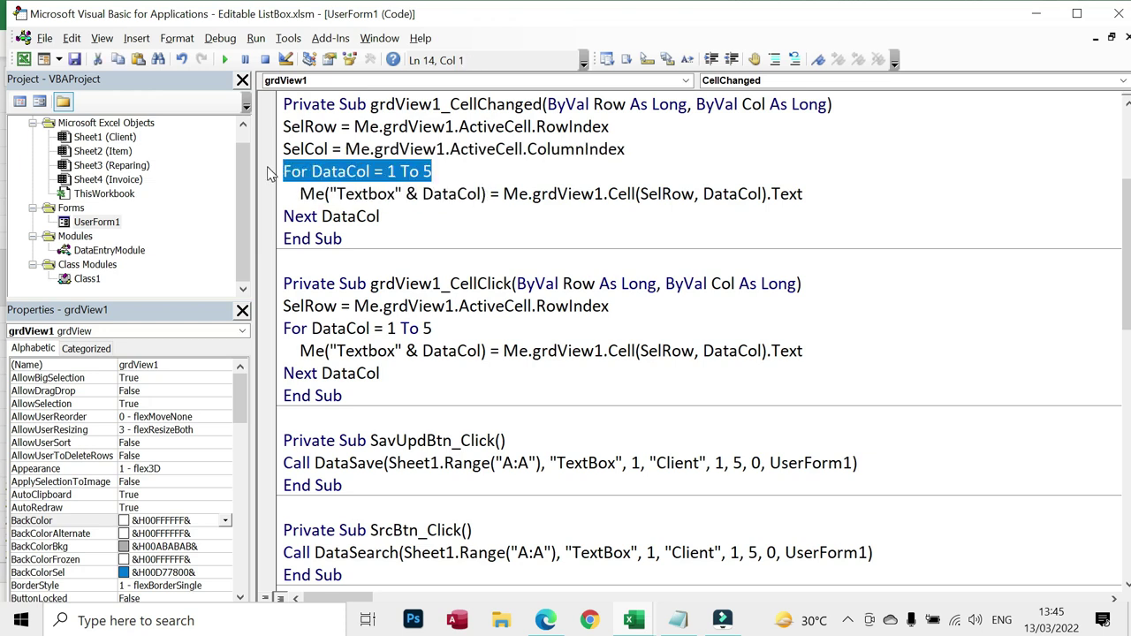
Remove the For DataCol and Next DataCol lines, leaving a blank line above the textbox assignment.
key("Delete")
key("Down")
key("Down")
key("ctrl+y")
key("Up")
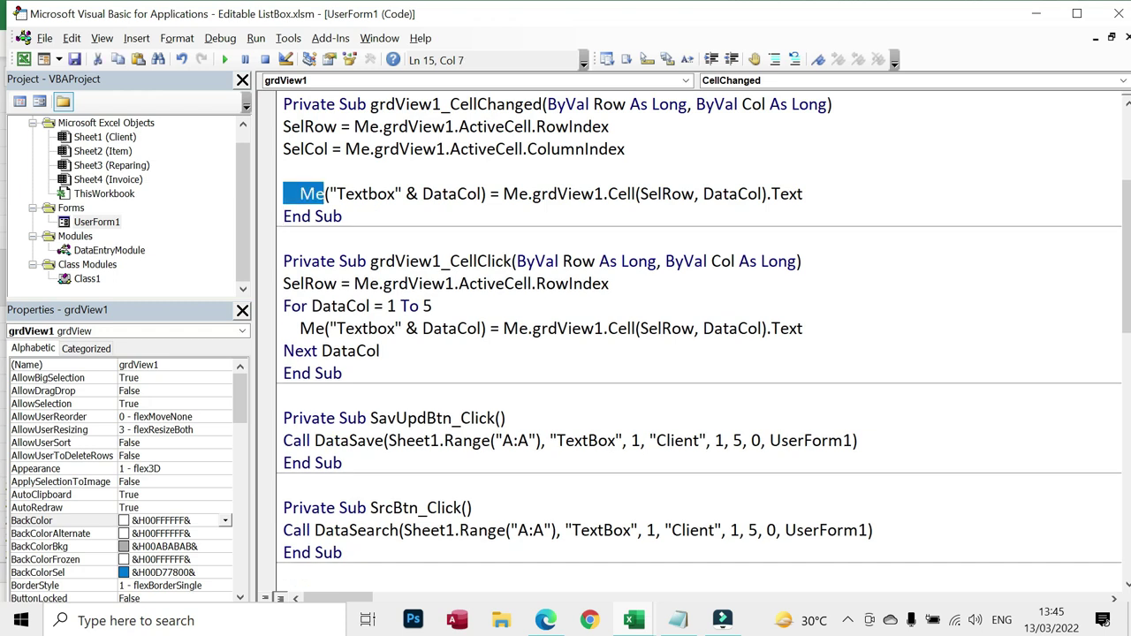
left_click_drag(299, 194, 486, 193)
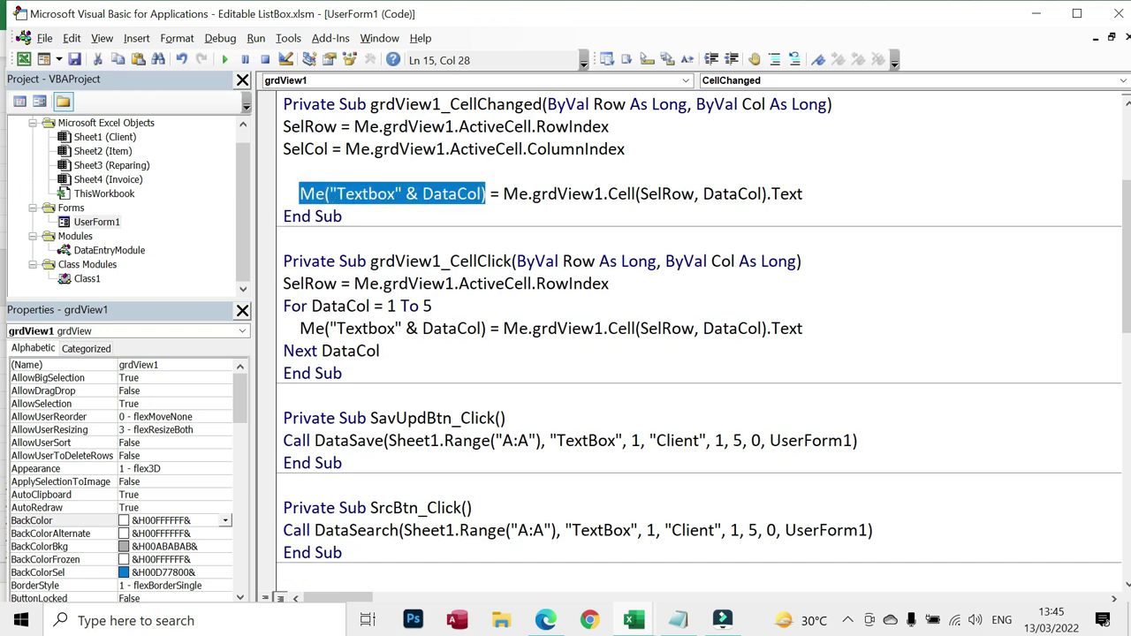
left_click(299, 193)
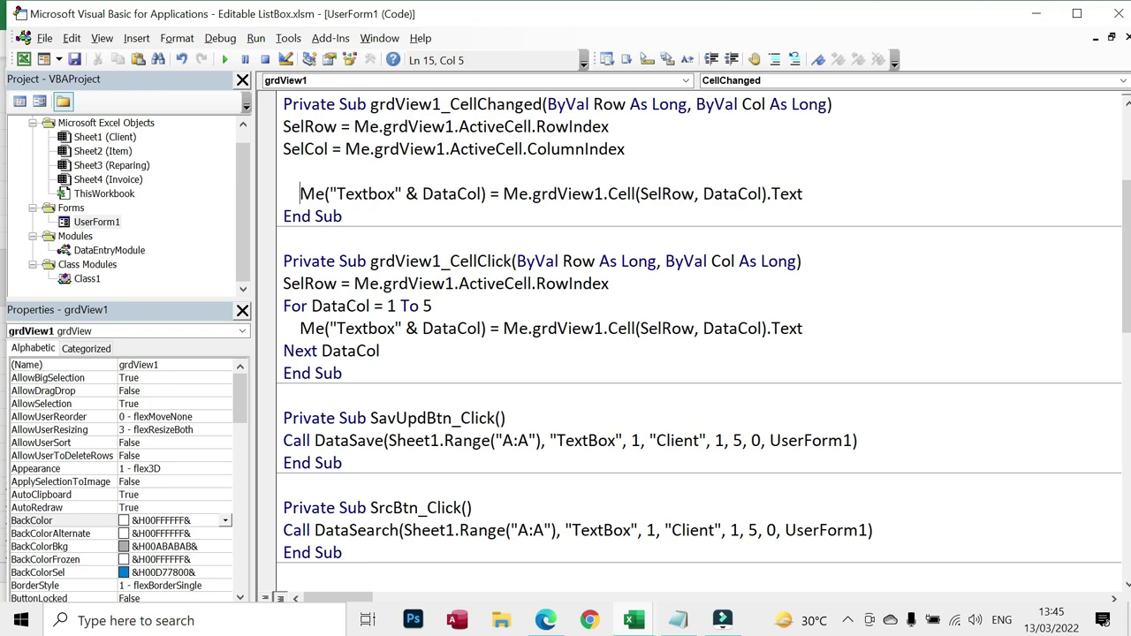
key("Return")
key("Up")
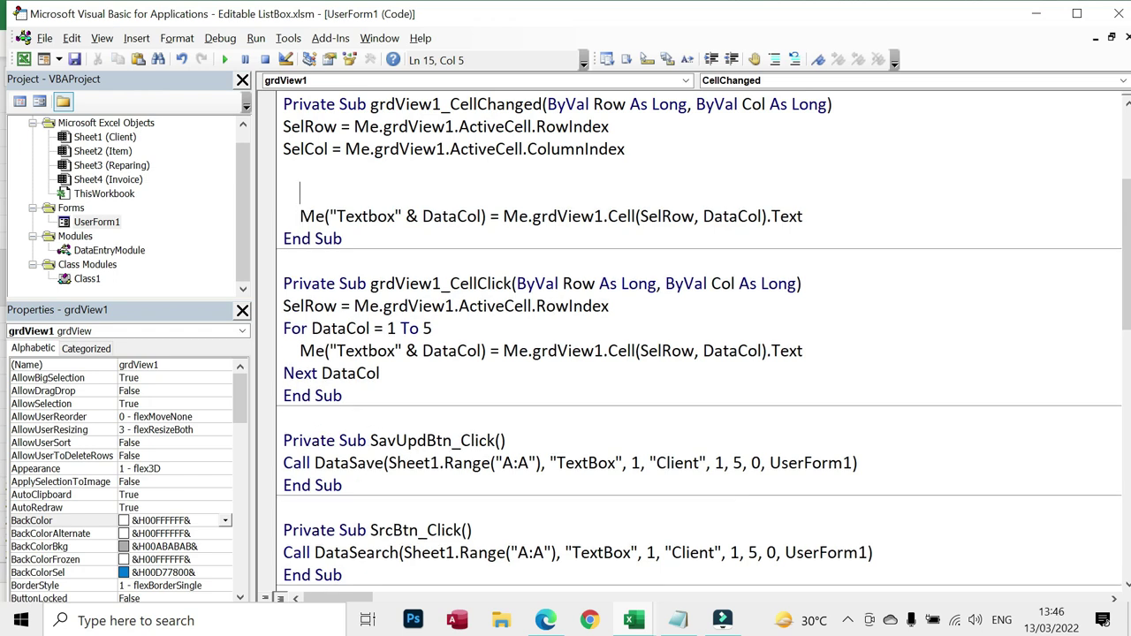
Write Sheet1.Cells(SelRow, SelCol) = Me.grdView1.Cell(SelRow, SelCol).Text on the new line.
type("Sheet1")
type(".")
scroll(442, 252, "down", 1)
type("cells(")
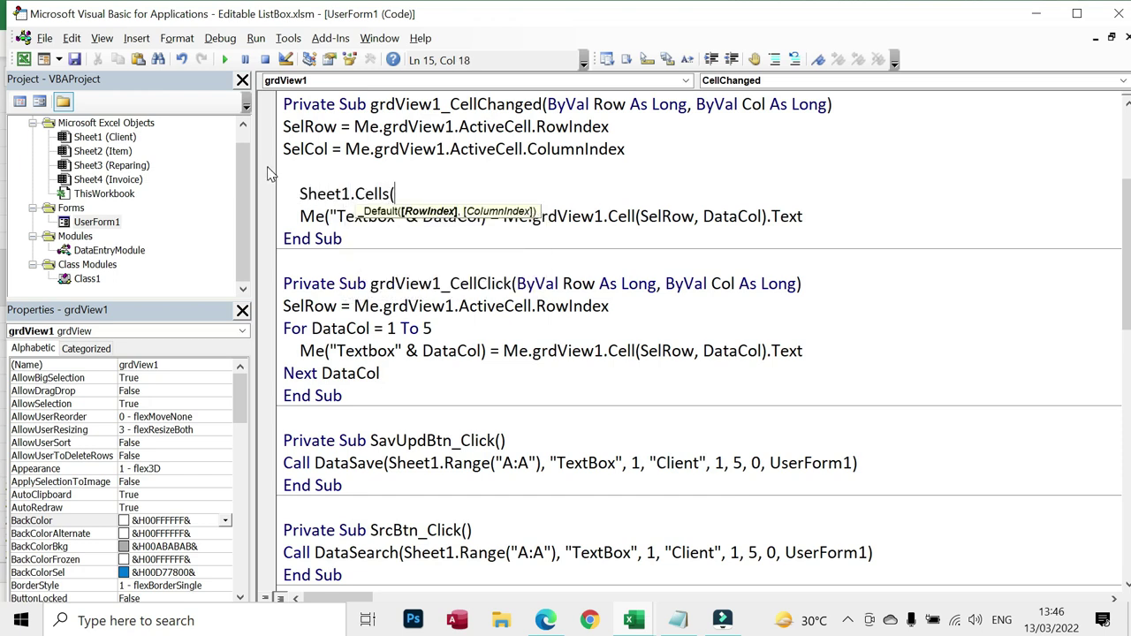
type("SelRow,")
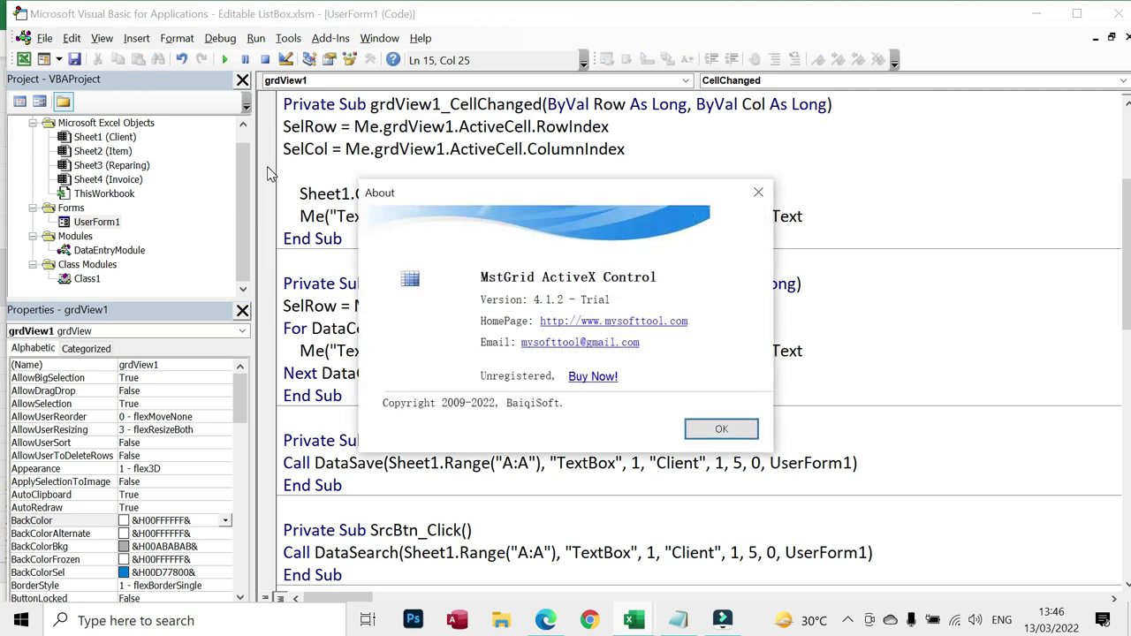
left_click(708, 445)
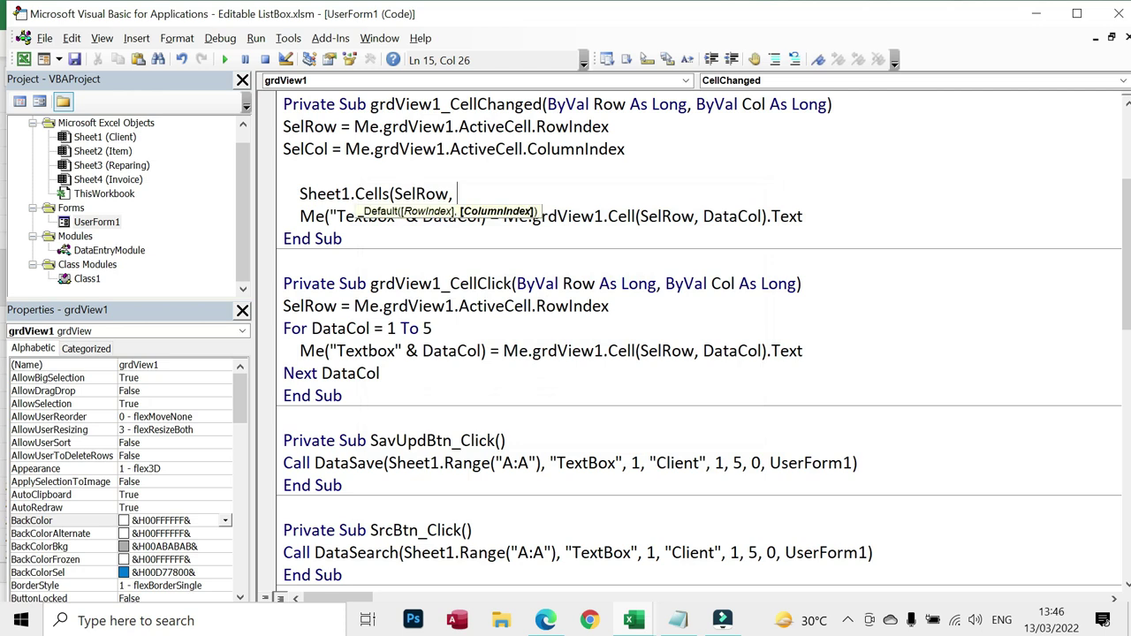
type("SelCol) = ")
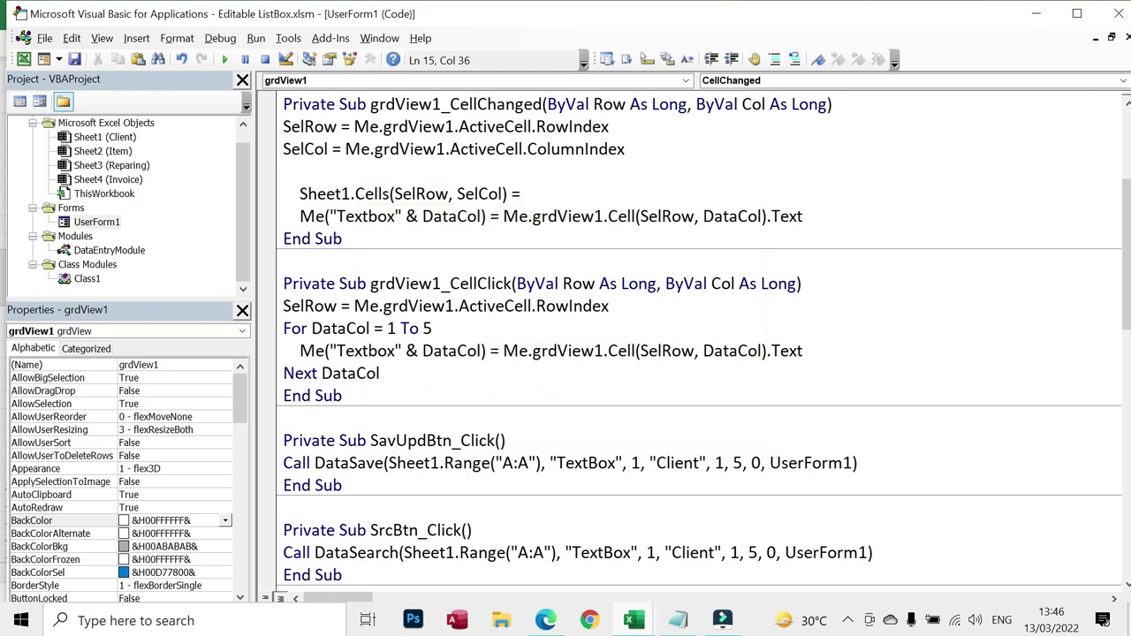
type("me.gr")
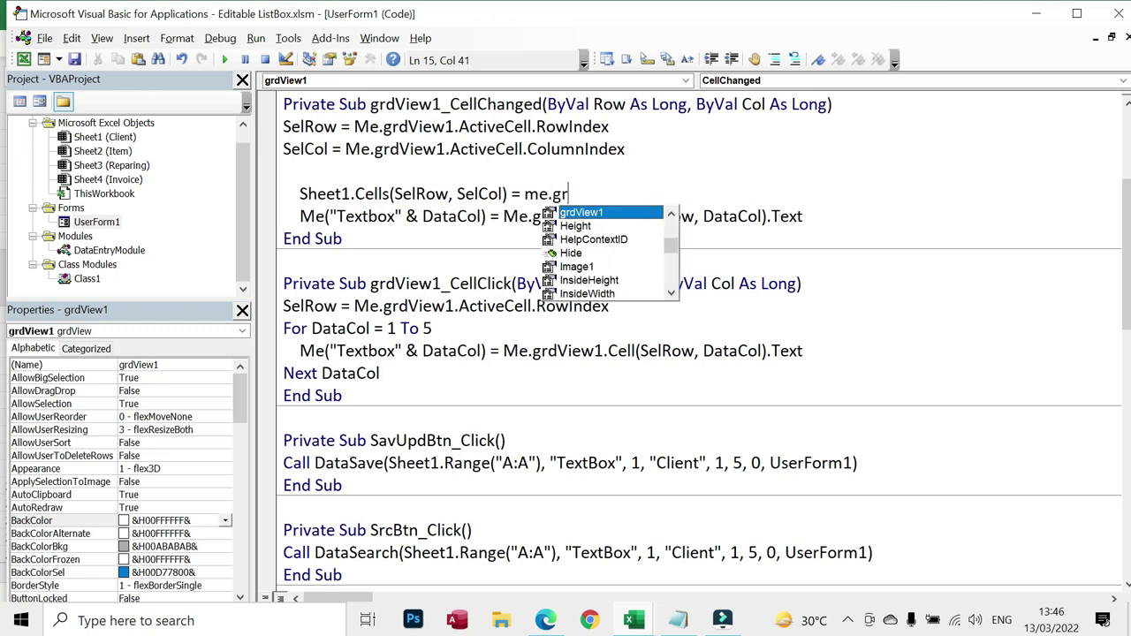
key("Tab")
type(".Cells(")
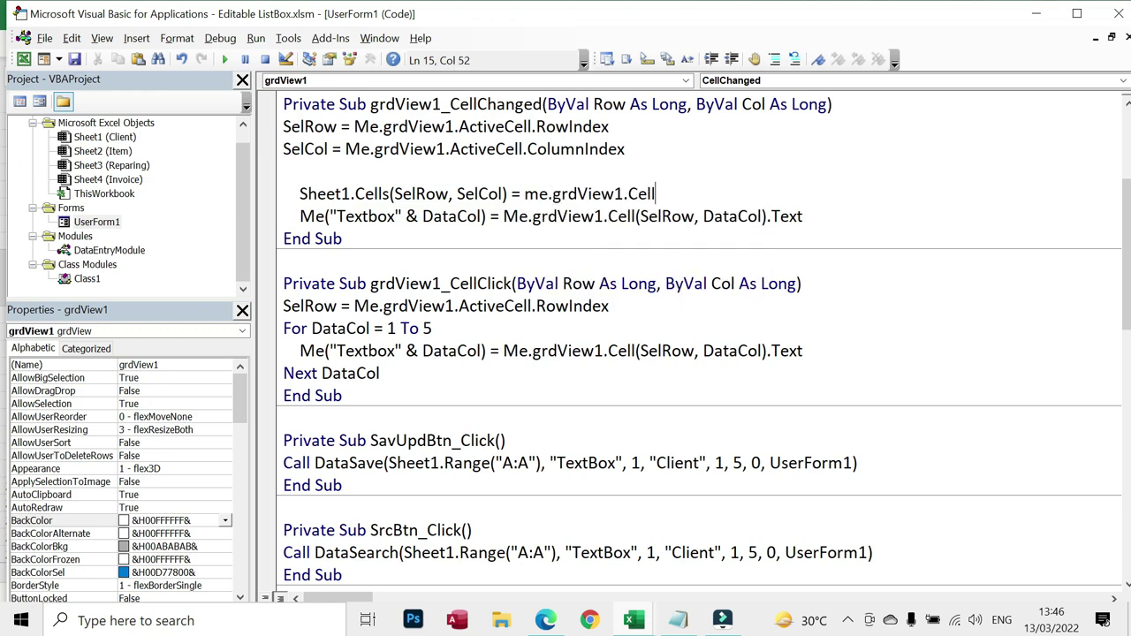
type("Sel")
key("BackSpace")
key("BackSpace")
key("BackSpace")
type("(SelRow")
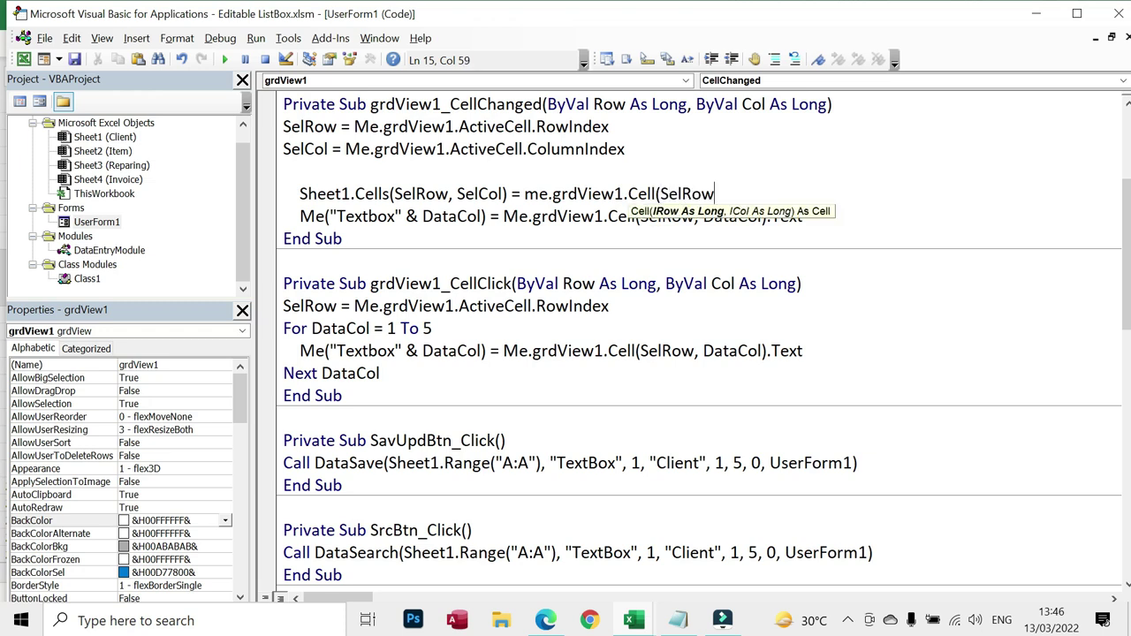
type(", SelCol).te")
key("Tab")
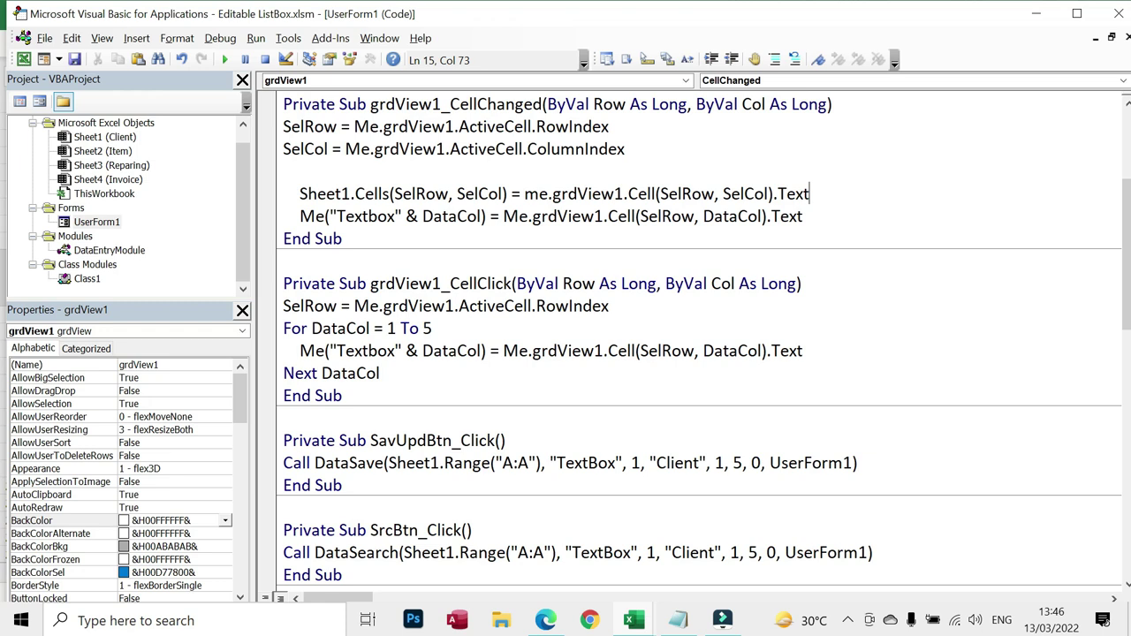
Replace both DataCol references in the textbox line with SelCol.
left_click(422, 216)
key("Delete")
key("Delete")
key("Delete")
type("SelCol")
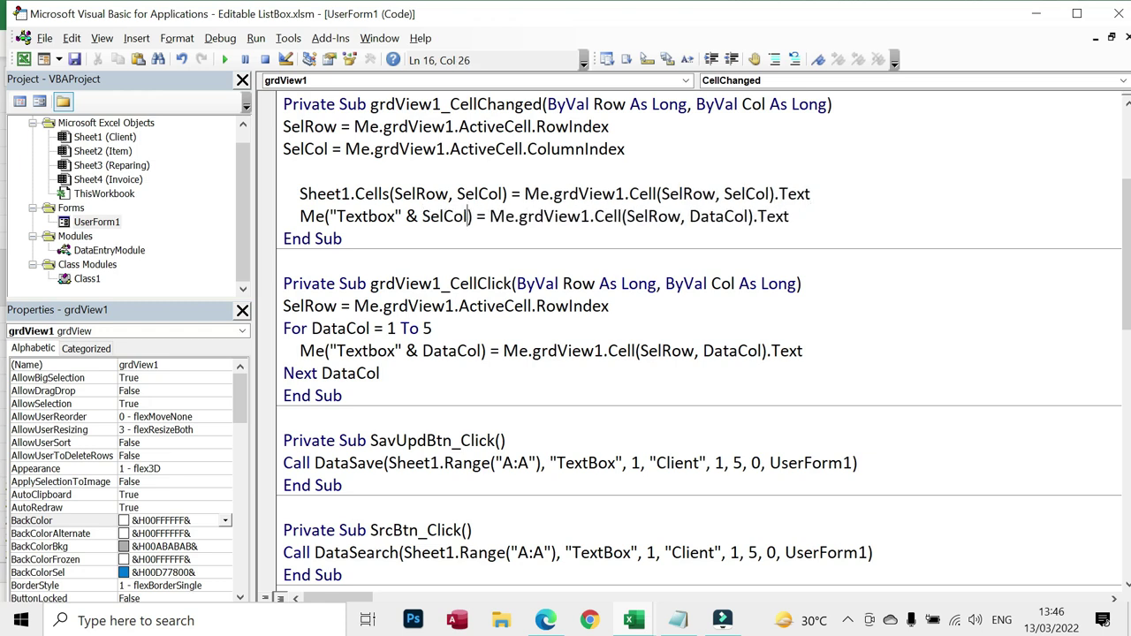
key("Right")
key("Right")
key("Right")
key("Right")
key("Right")
key("Right")
key("Right")
key("Right")
key("Right")
key("Right")
key("Right")
key("Left")
key("Left")
key("Left")
key("Left")
key("Right")
key("Right")
key("Right")
key("Right")
key("ctrl+shift+Right")
type("SelCol")
key("Down")
Run the form and rename client 1 to 'Ramji' in the grid.
left_click(225, 59)
left_click_drag(614, 64, 833, 85)
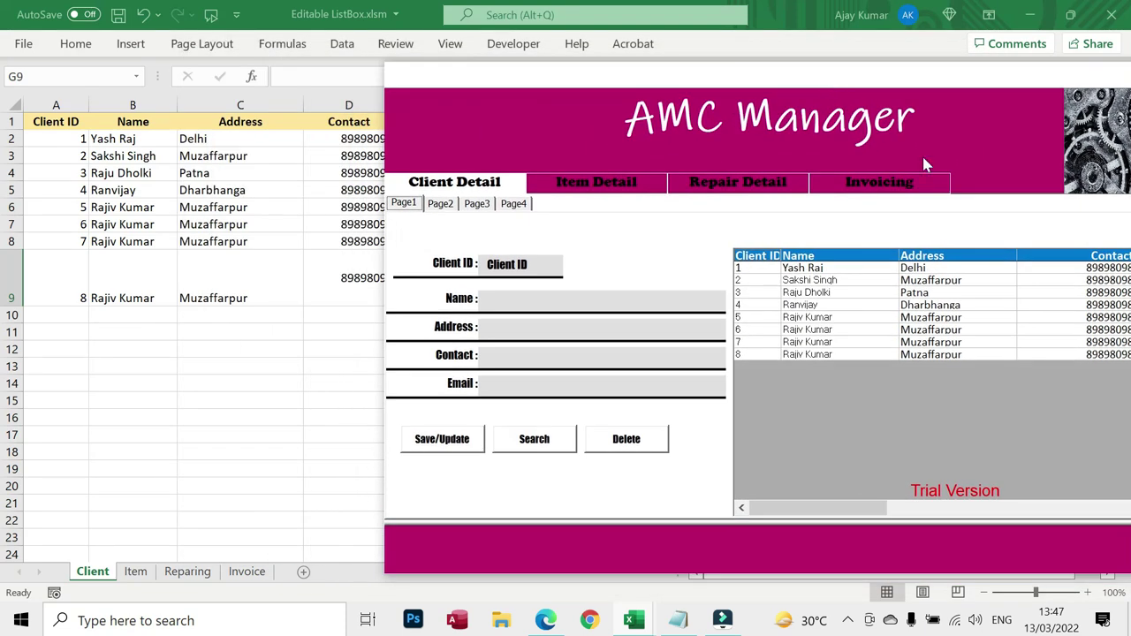
left_click(852, 268)
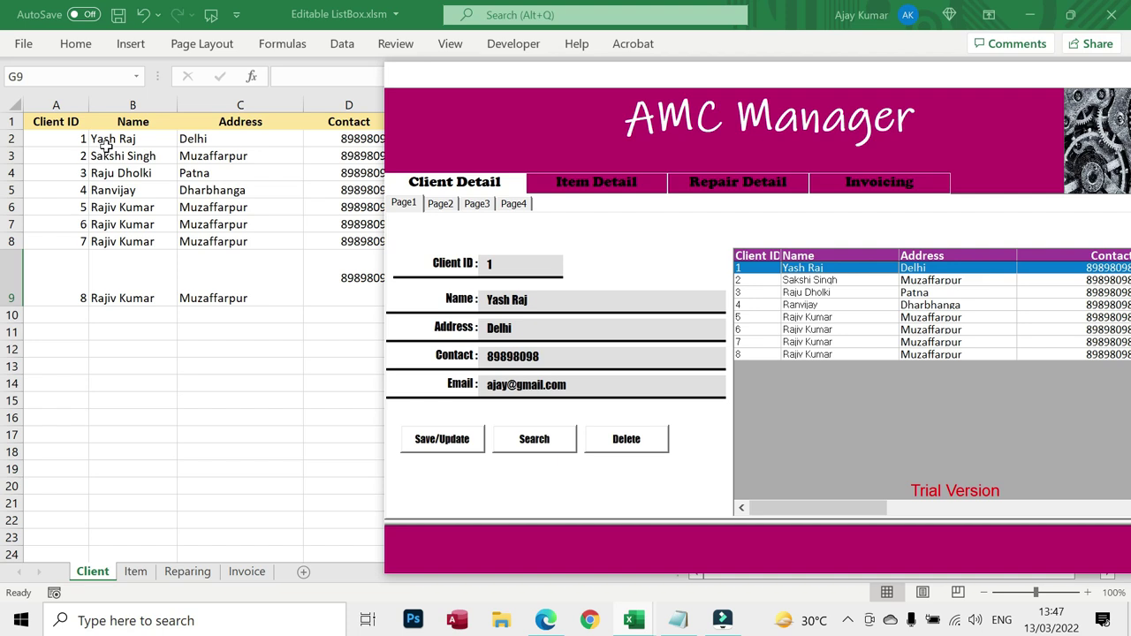
double_click(852, 268)
type("Ramji")
key("Return")
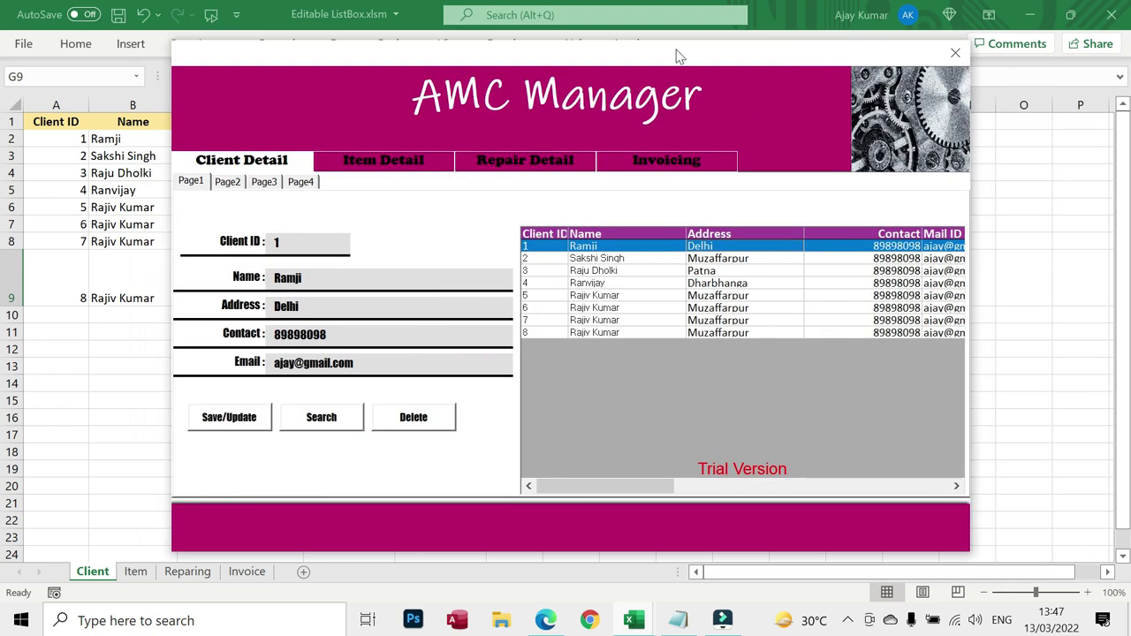
Enter a new contact number for client 4 in the grid and confirm it reaches the sheet.
left_click_drag(677, 51, 646, 270)
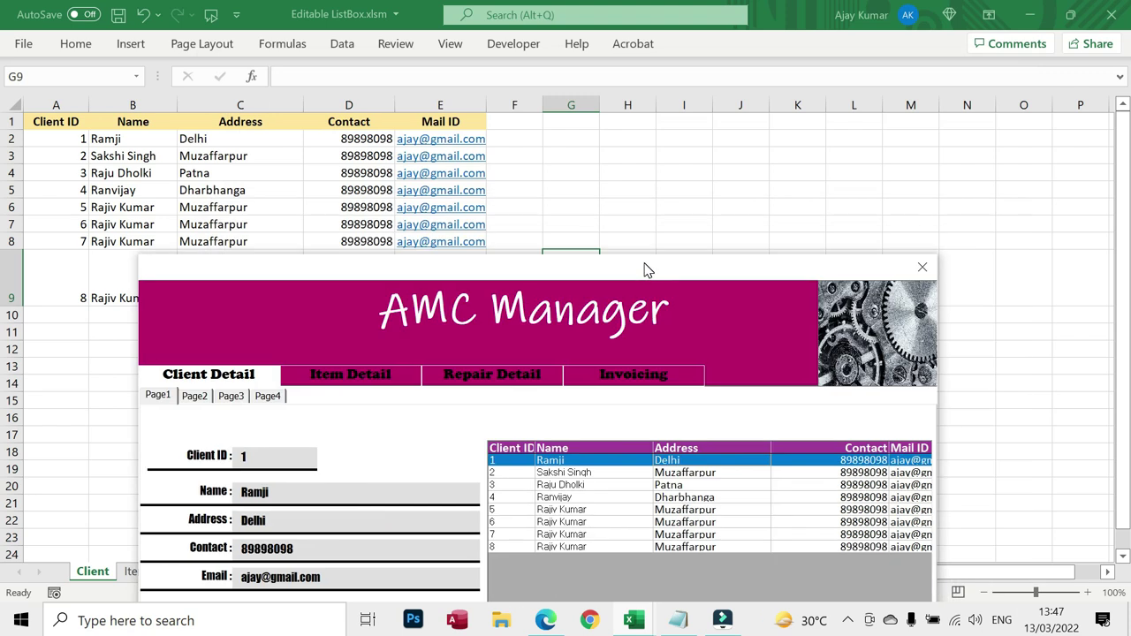
left_click(862, 498)
double_click(862, 500)
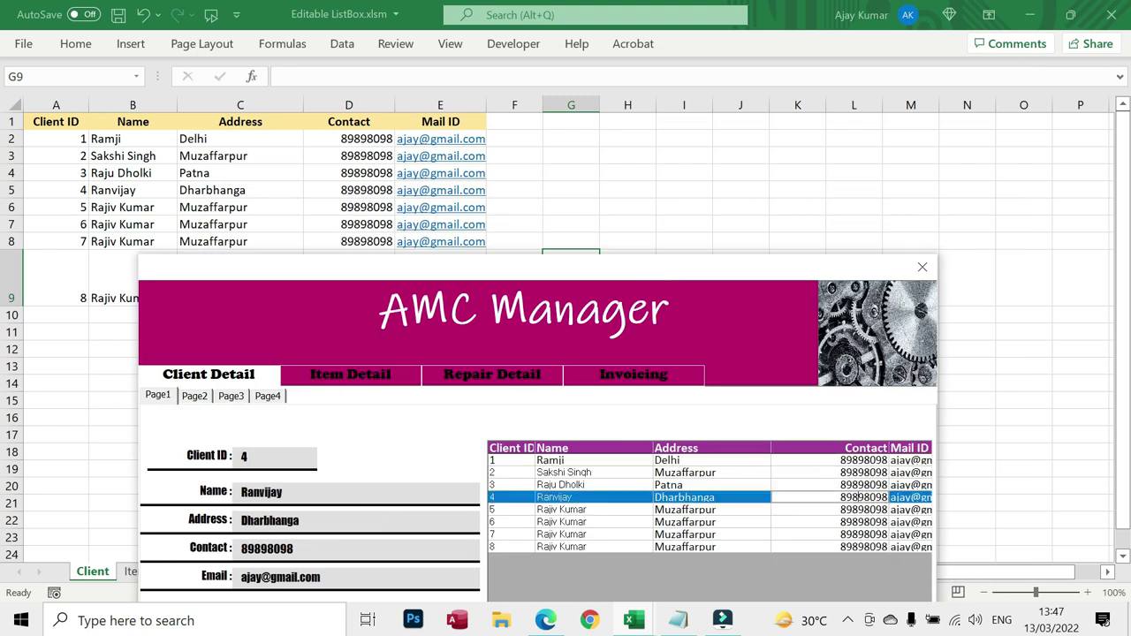
type("676897xxx")
left_click(368, 186)
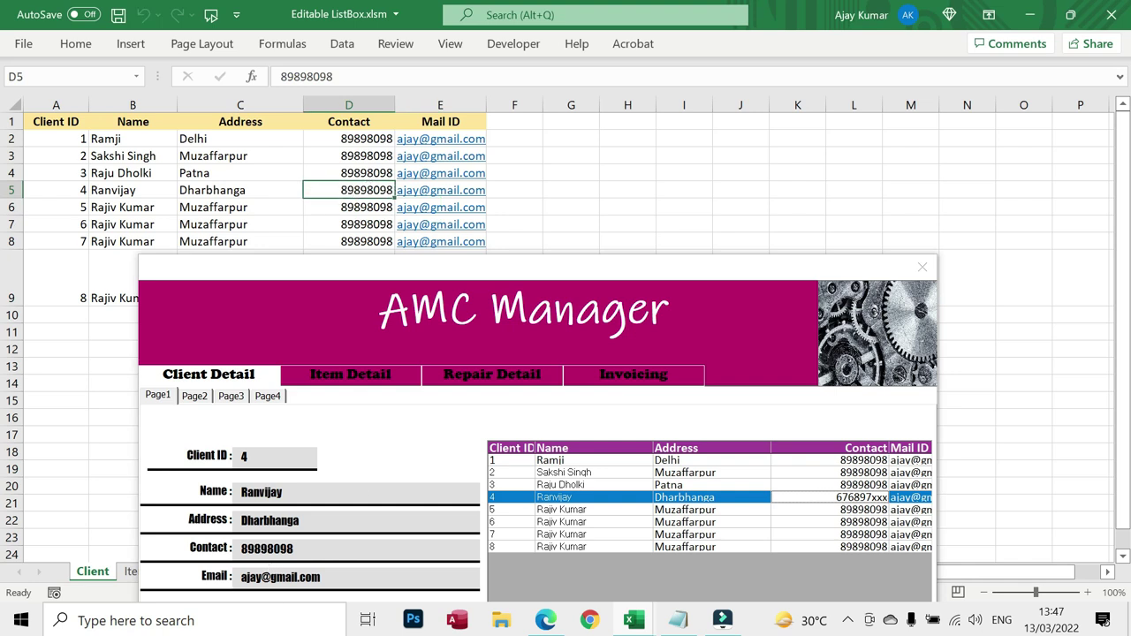
left_click(878, 497)
key("Return")
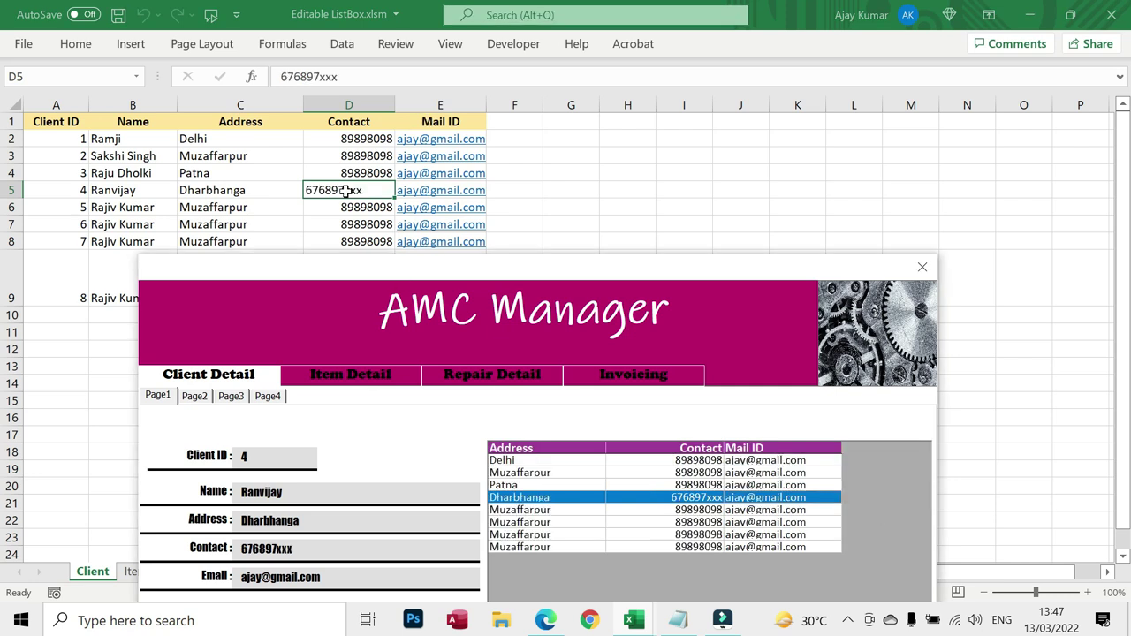
Close the form, save the workbook, and return to the VBA editor.
left_click(921, 266)
left_click(555, 333)
key("ctrl+s")
key("alt+F11")
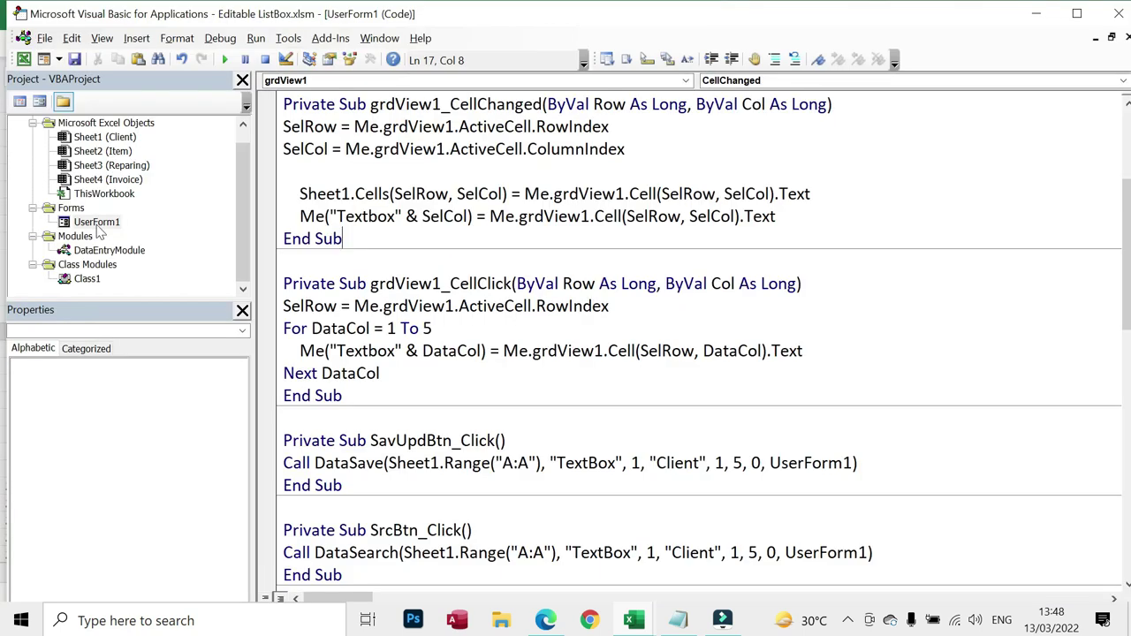
Open the Delete button's DelBtn_Click code from the UserForm1 designer.
double_click(96, 221)
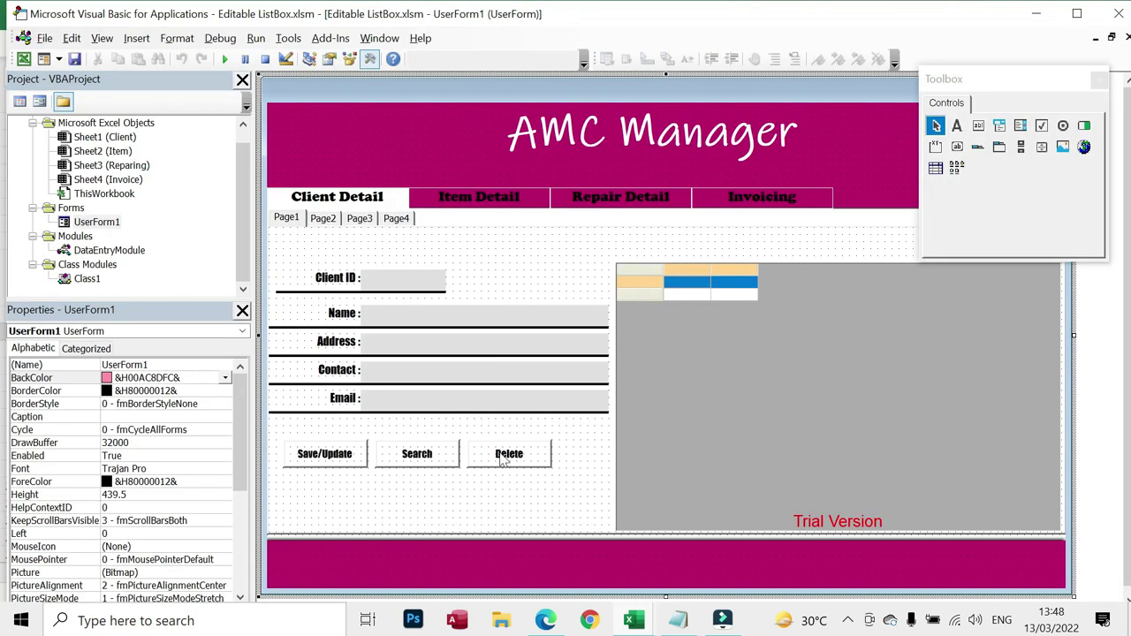
left_click(516, 454)
key("alt+F11")
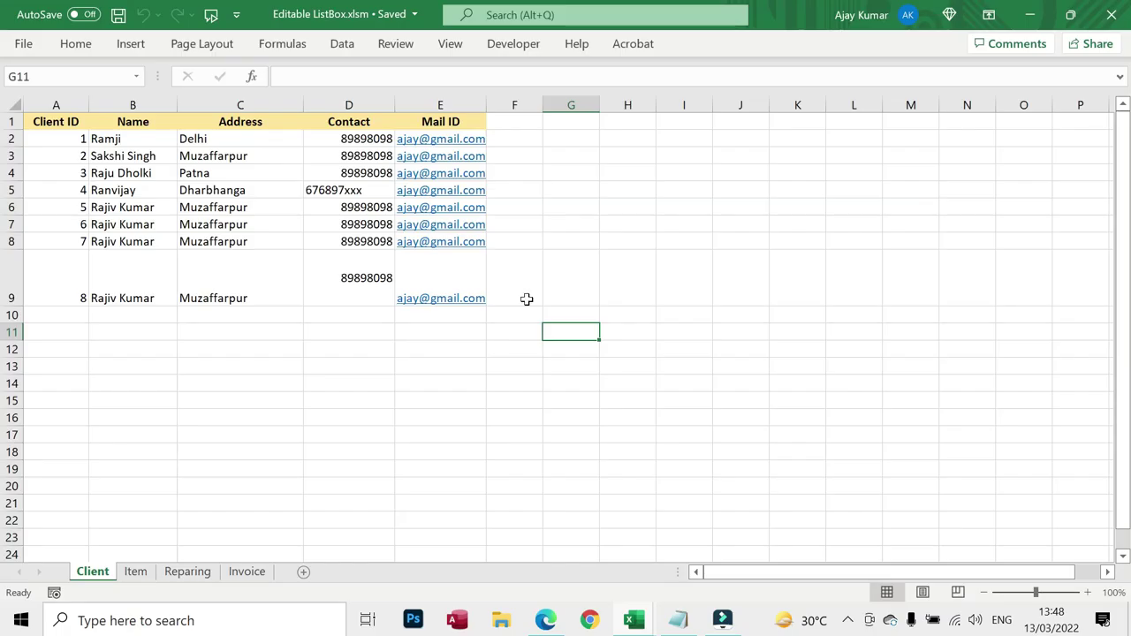
key("alt+F11")
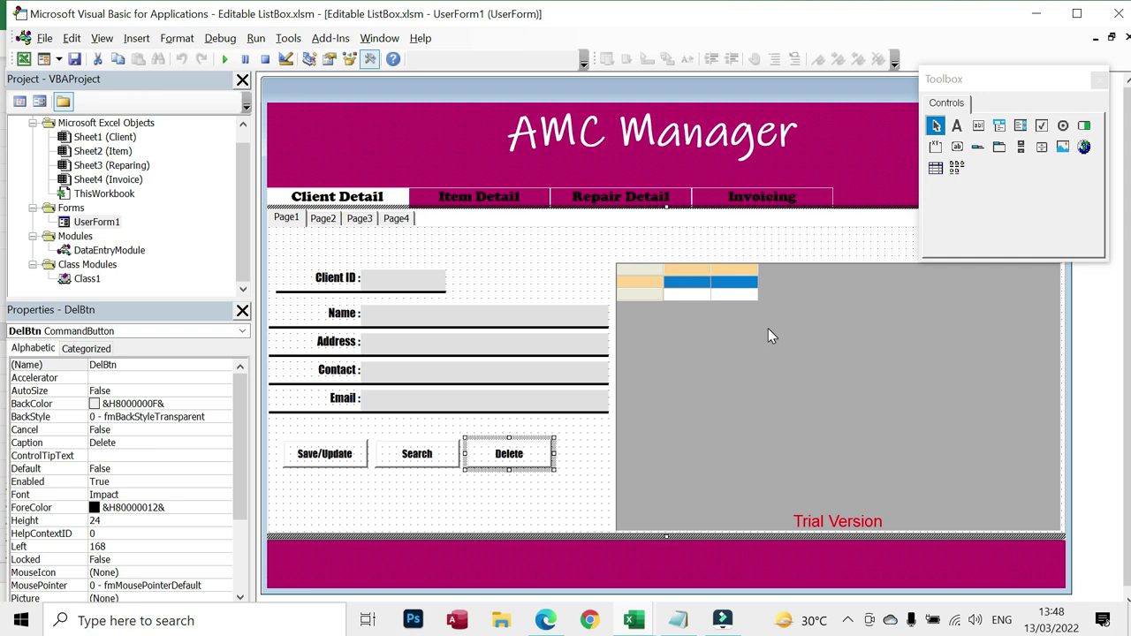
double_click(525, 459)
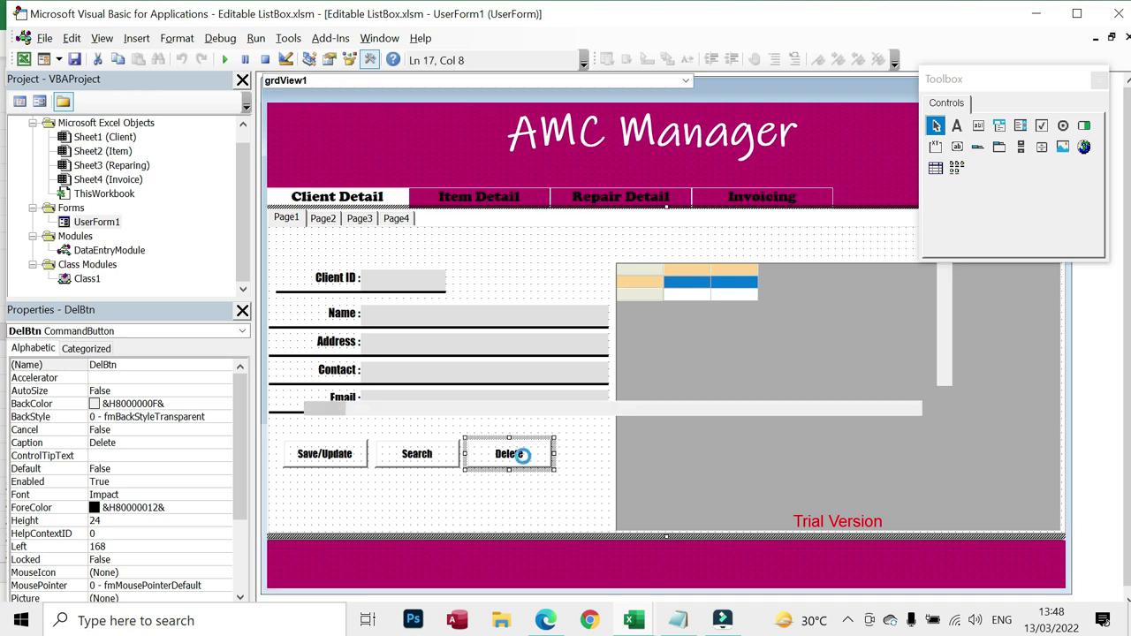
Add SelRow = Me.grdView1.ActiveCell.RowIndex inside DelBtn_Click.
key("Return")
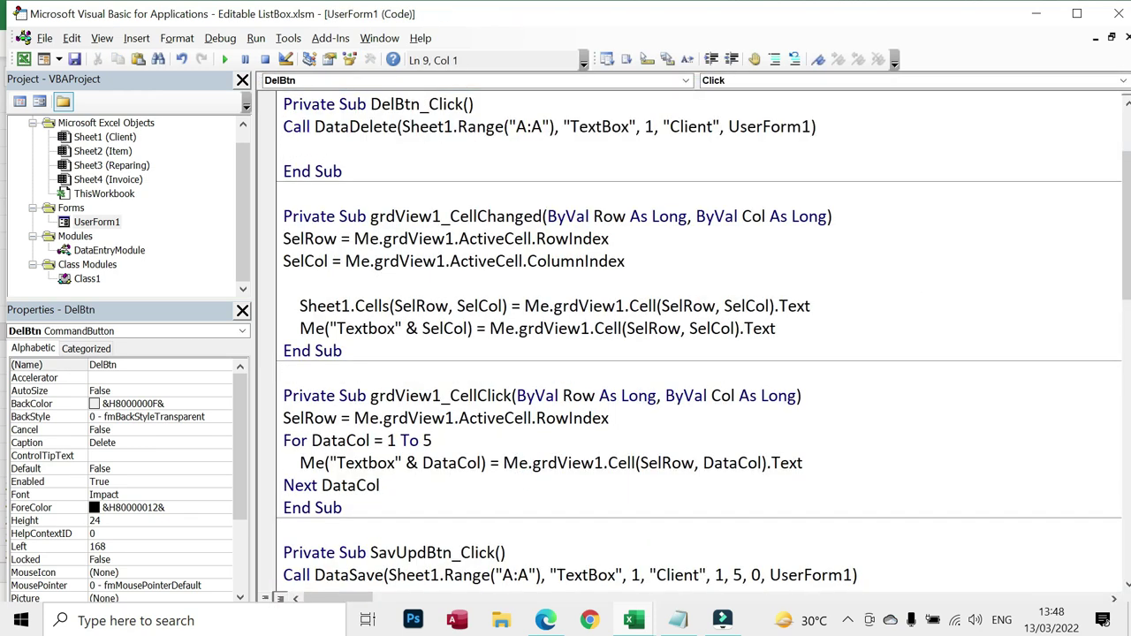
type("SelRow = me.grdView1")
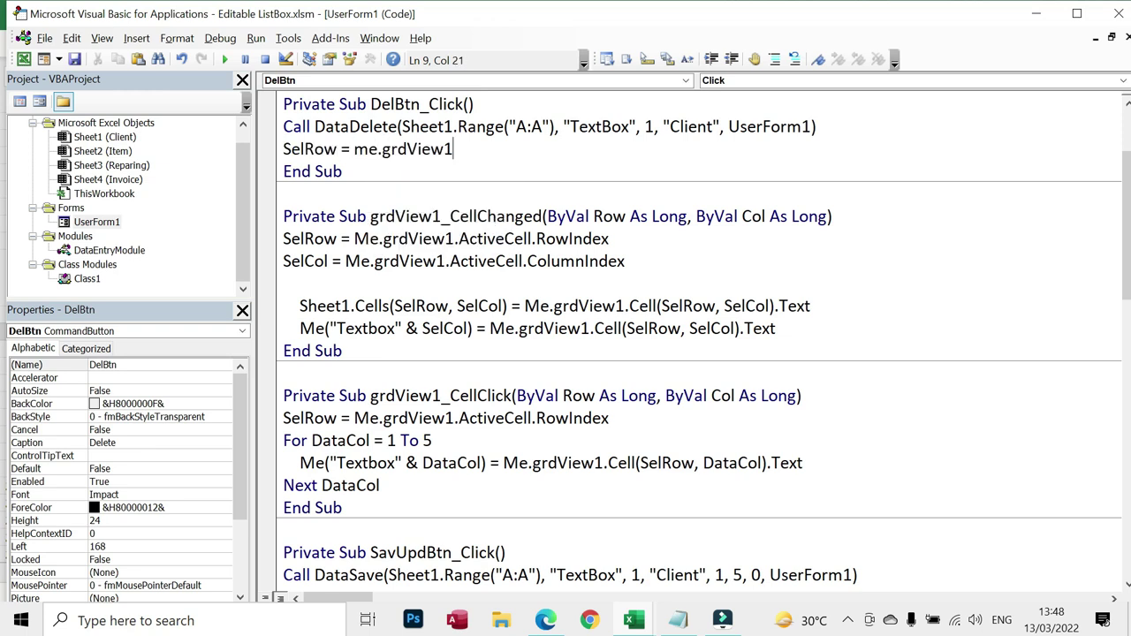
type(".a")
key("Tab")
type(".row")
key("Tab")
key("Return")
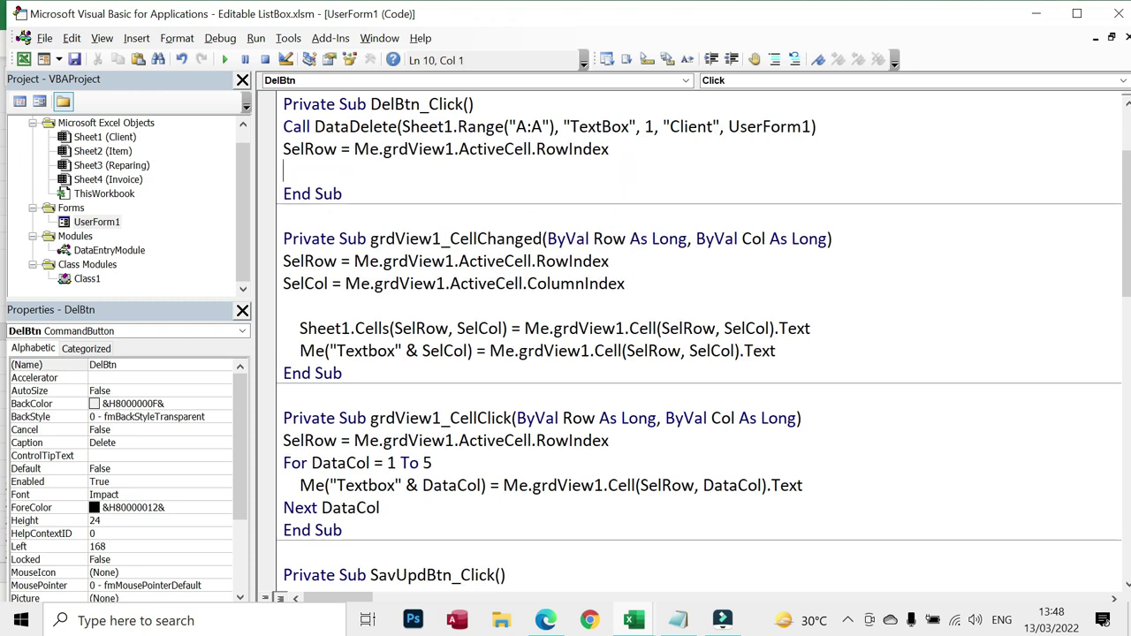
Add Me.grdView1.DeleteRows SelRow, 1 to remove the selected grid row.
type("me.grd")
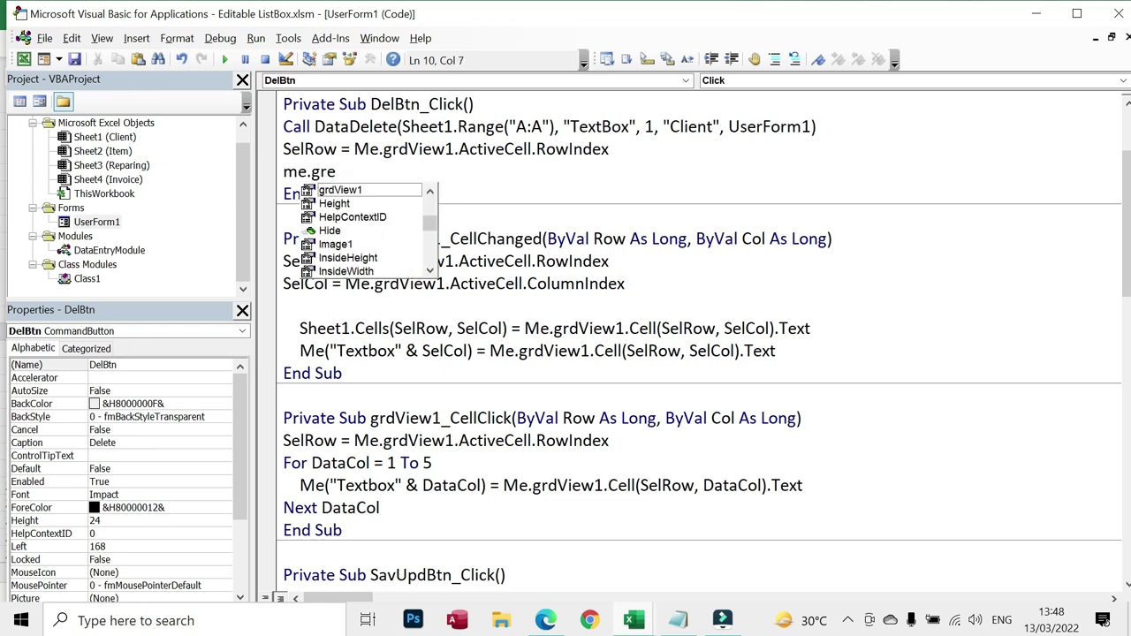
key("Tab")
type(".grdVie")
key("Down")
key("Down")
key("Down")
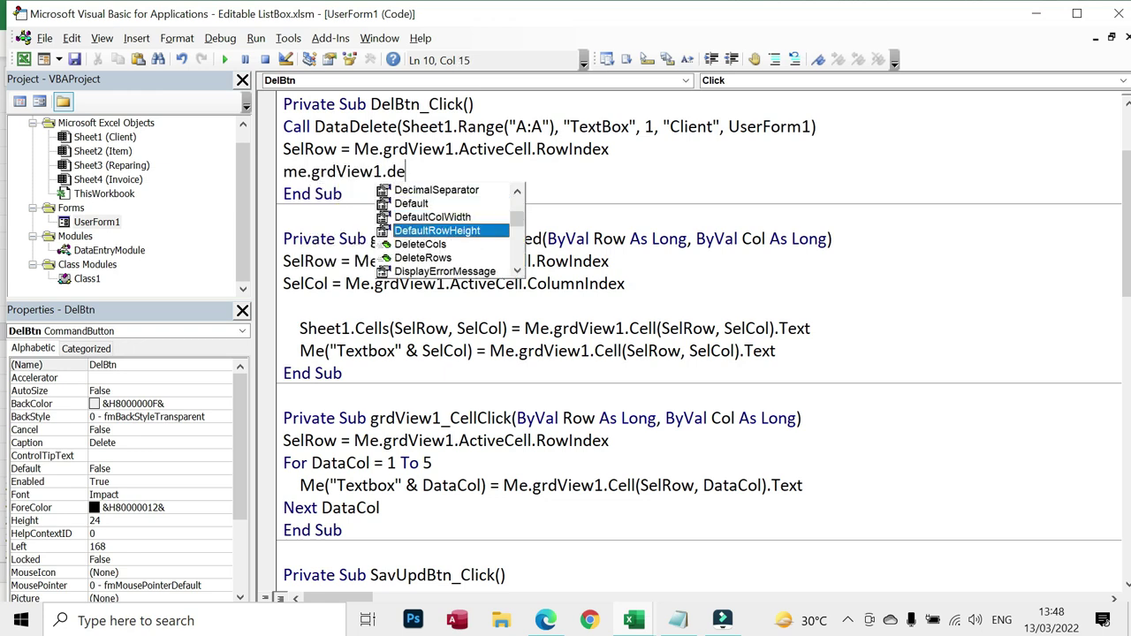
key("Down")
key("Down")
key("Tab")
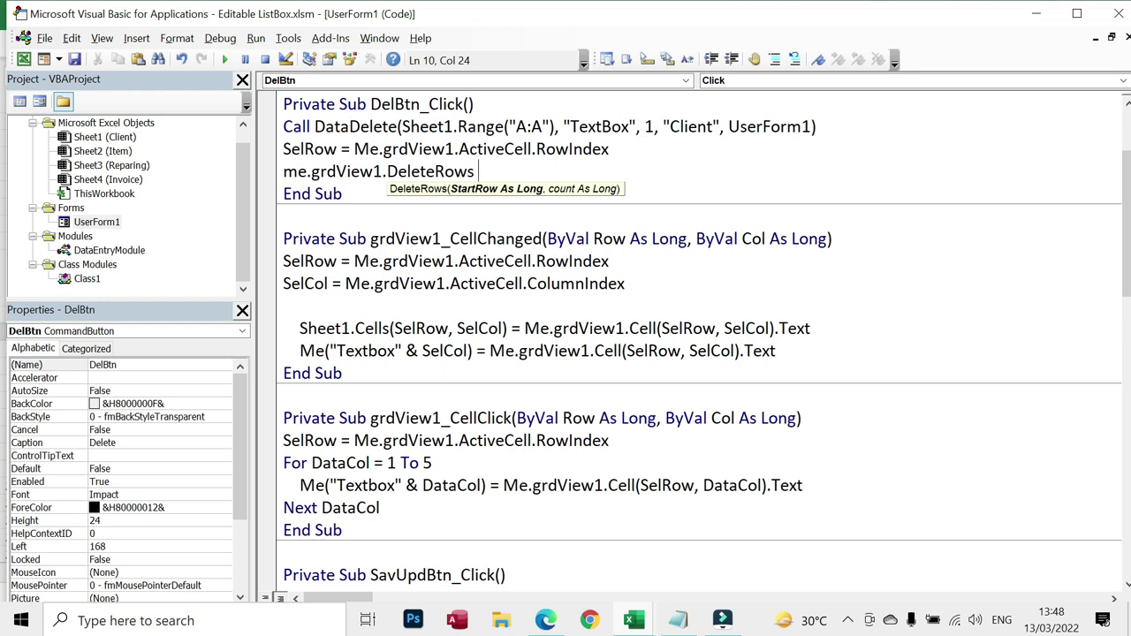
type("SelRow,")
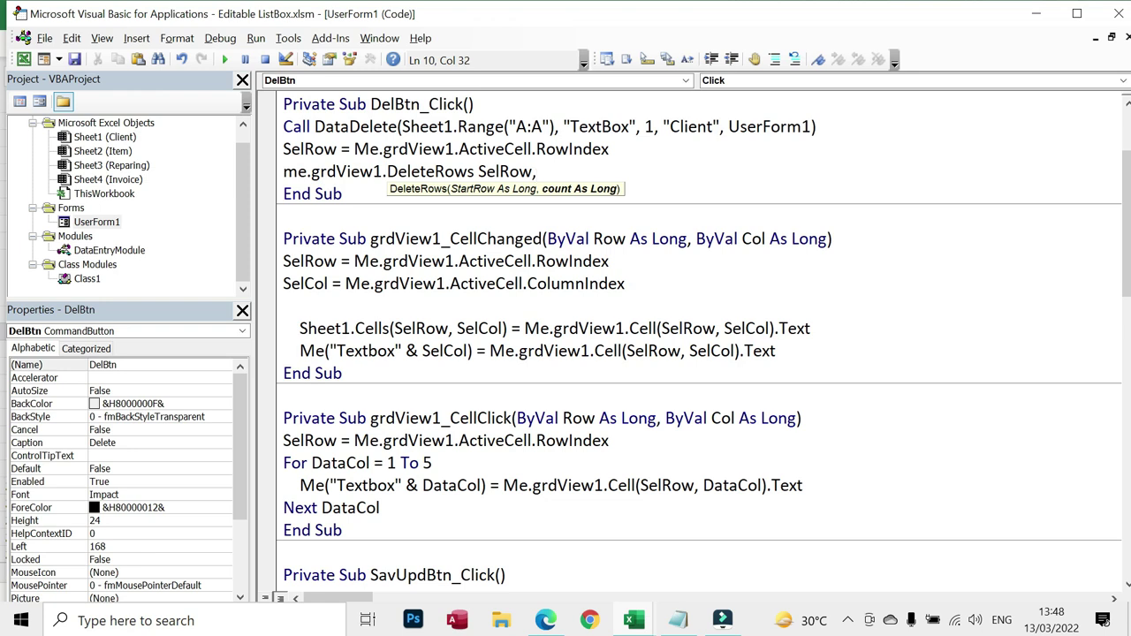
type(" 1")
left_click(342, 193)
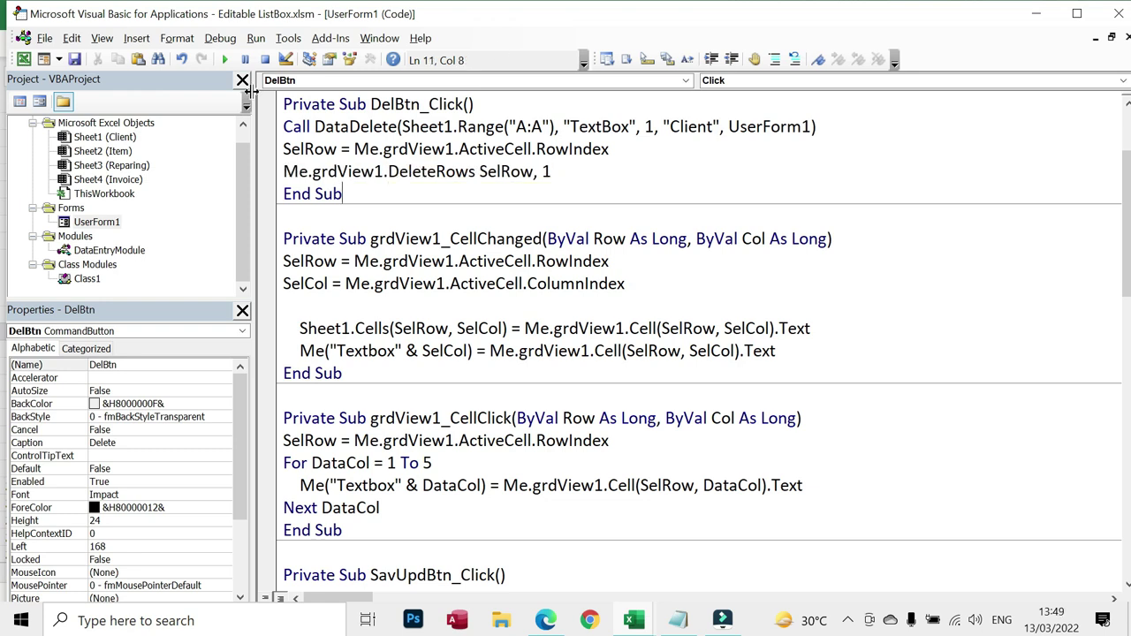
Run the form, load client 8's row, and delete it with the Delete button.
left_click(225, 59)
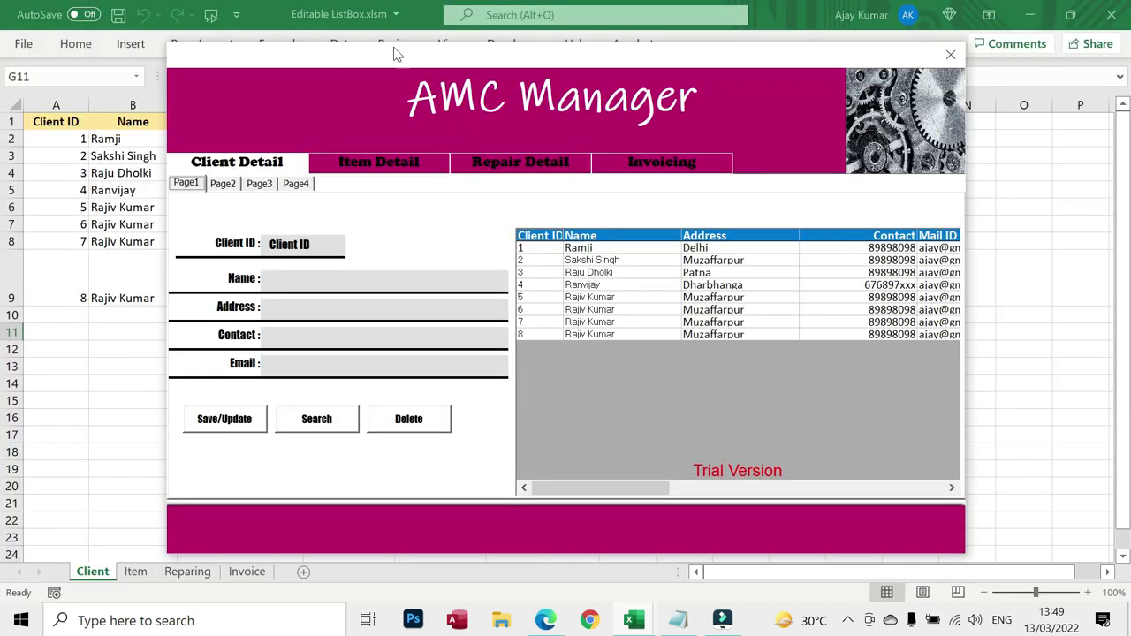
left_click_drag(419, 56, 659, 50)
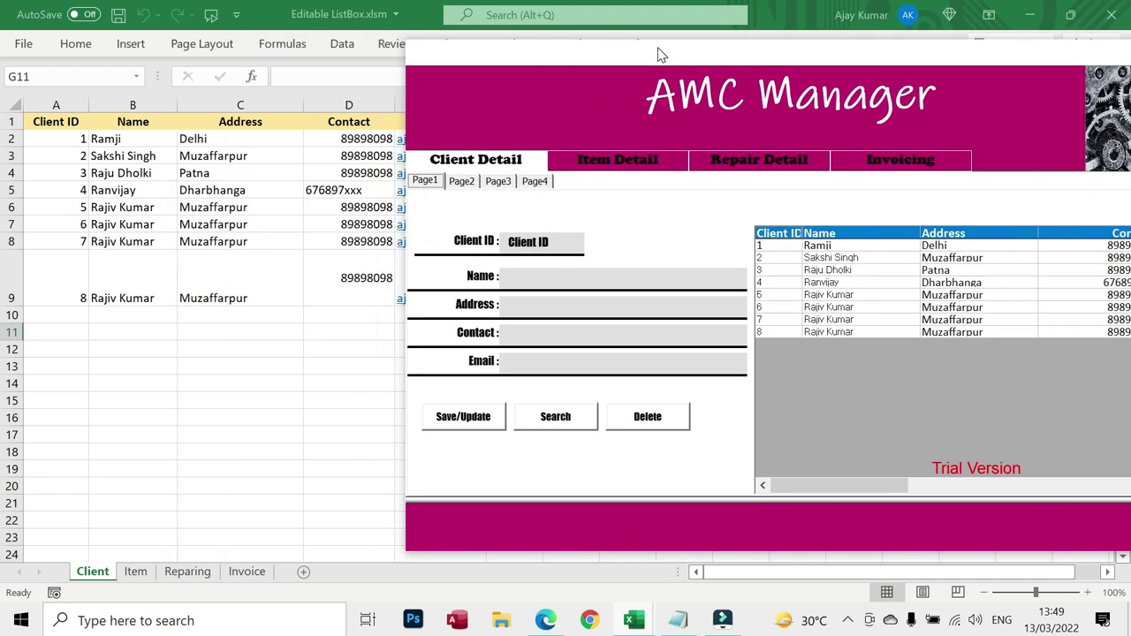
double_click(850, 332)
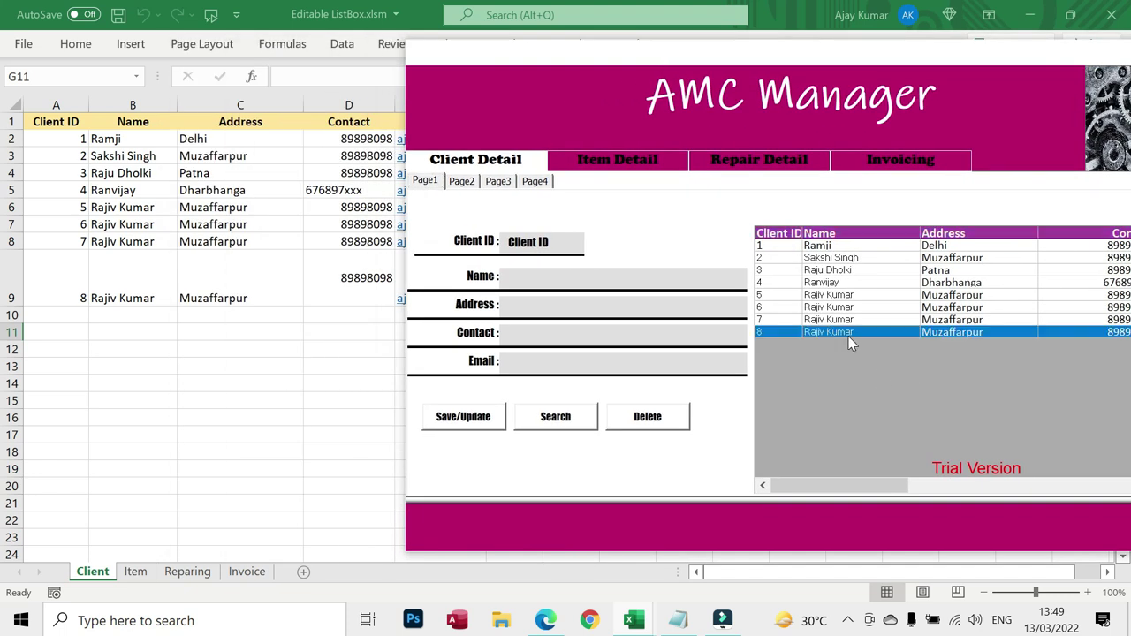
left_click(662, 425)
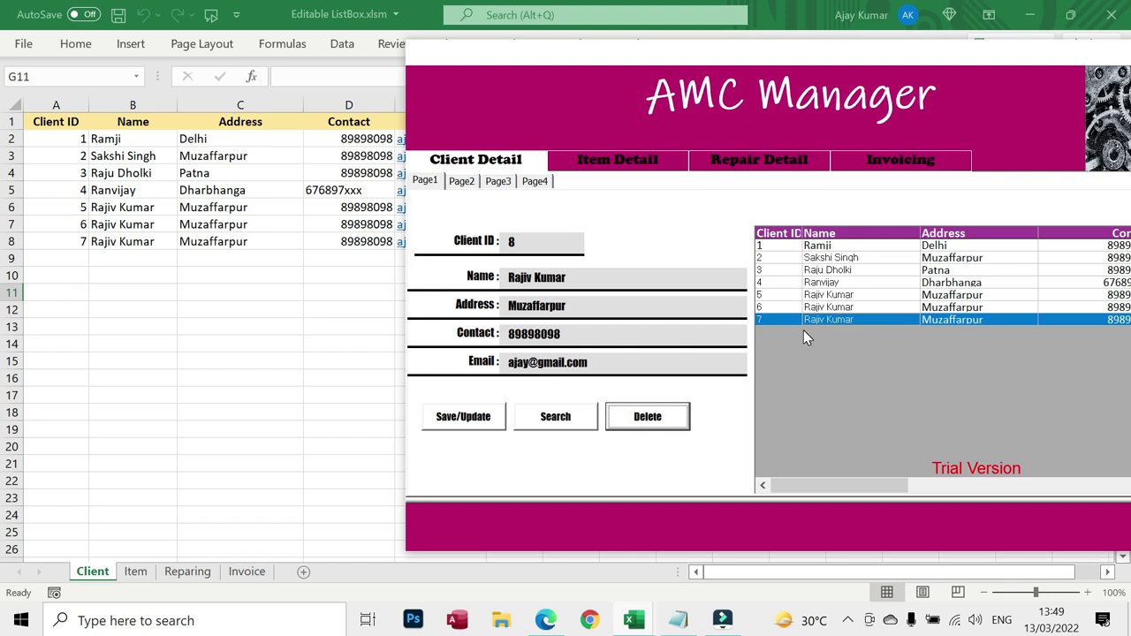